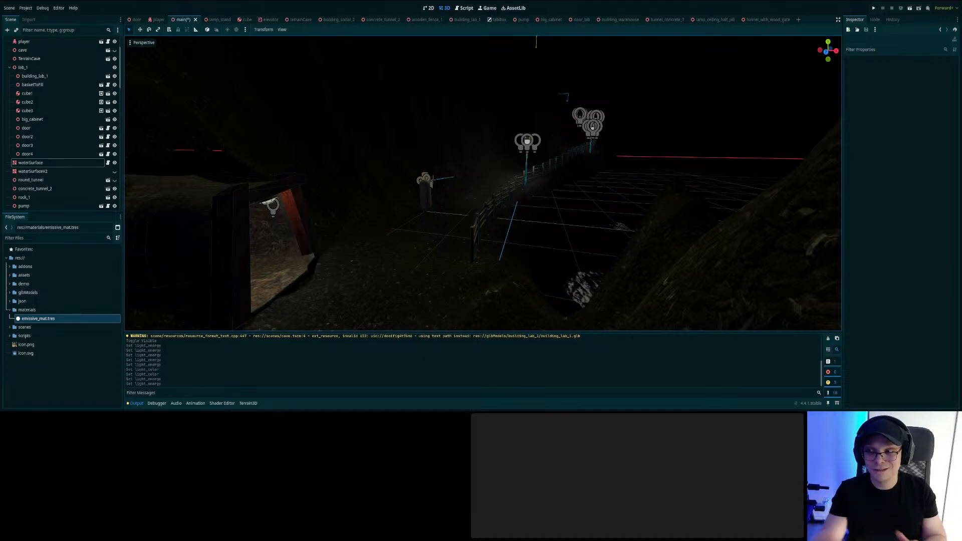
- Examine the stand lamps and their lighting along the fenced cave path in the main scene
mouse_move(608, 227)
right_down()
mouse_move(439, 224)
mouse_move(766, 226)
mouse_move(762, 275)
mouse_move(702, 251)
mouse_move(590, 231)
right_up()
key(s)
key(s)
key(w)
key(s)
key(w)
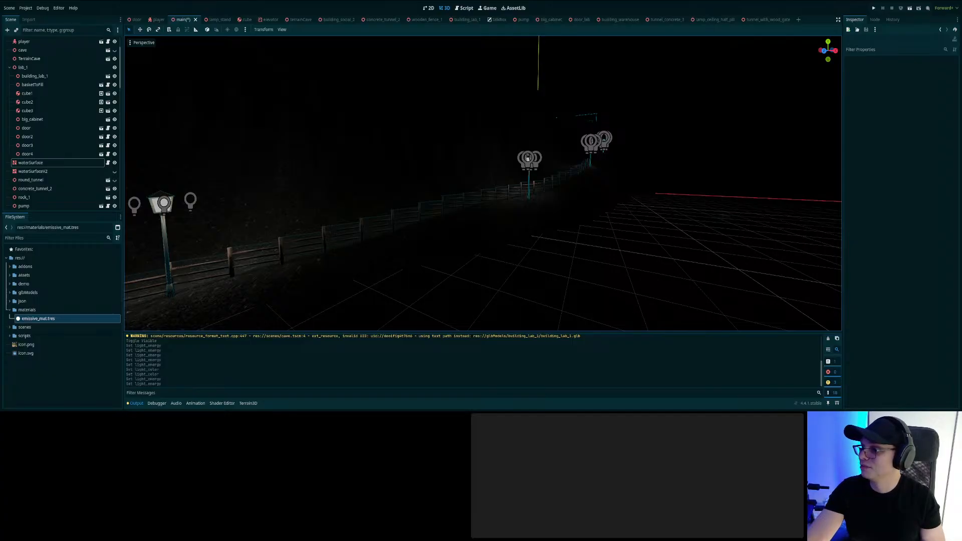
mouse_move(702, 126)
right_down()
mouse_move(802, 128)
mouse_move(757, 128)
mouse_move(781, 125)
mouse_move(722, 110)
mouse_move(837, 118)
mouse_move(812, 85)
mouse_move(815, 131)
mouse_move(686, 121)
right_up()
key(w)
key(w)
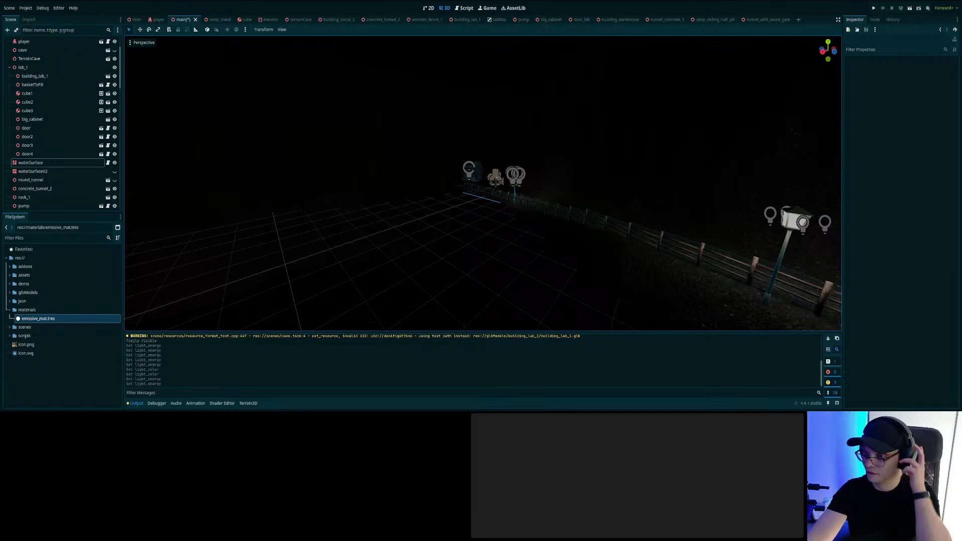
right_drag(630, 152, 491, 161)
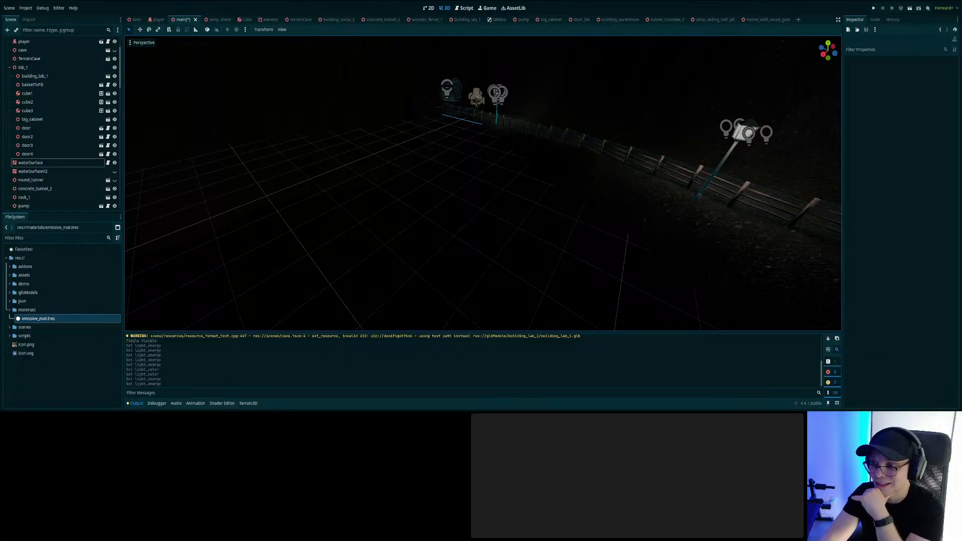
right_drag(483, 183, 507, 136)
key(w)
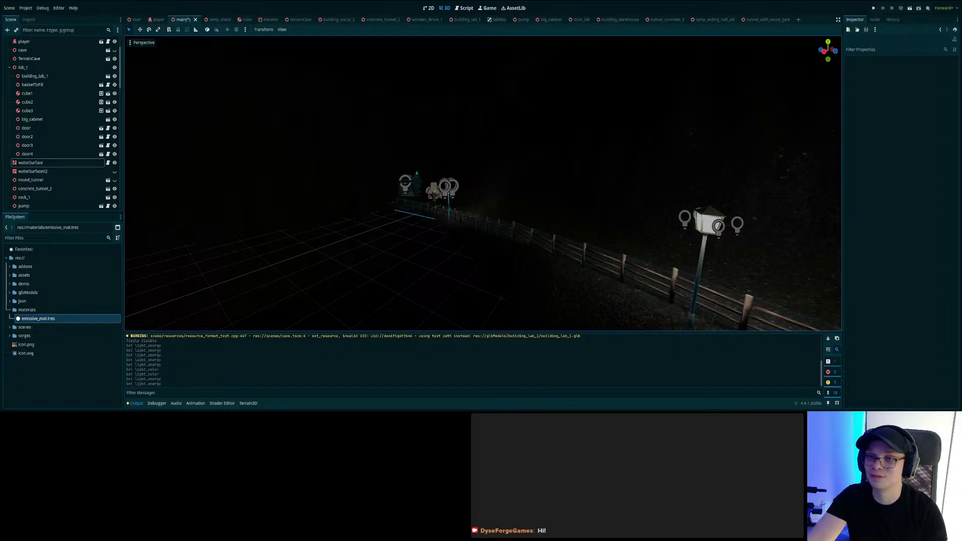
middle_drag(626, 249, 636, 226)
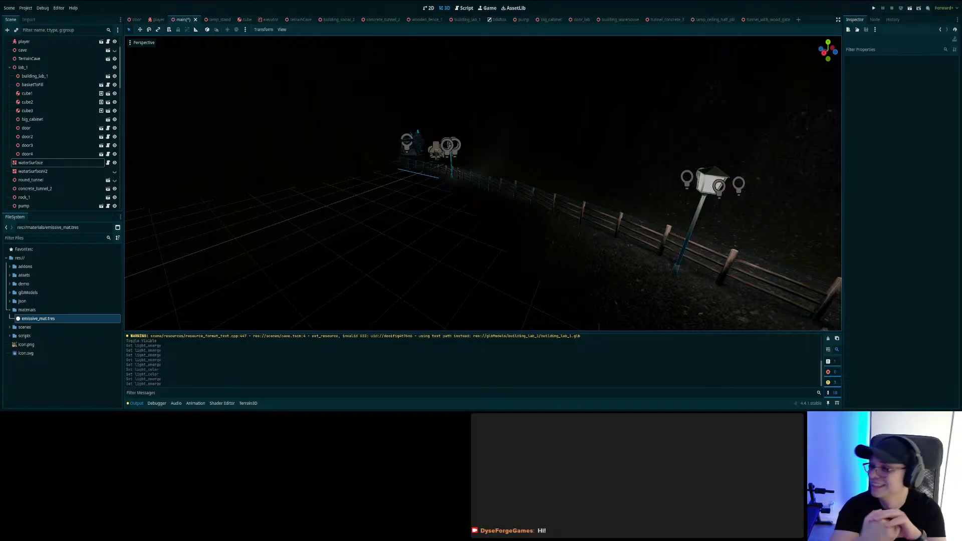
right_drag(483, 183, 824, 153)
key(w)
key(w)
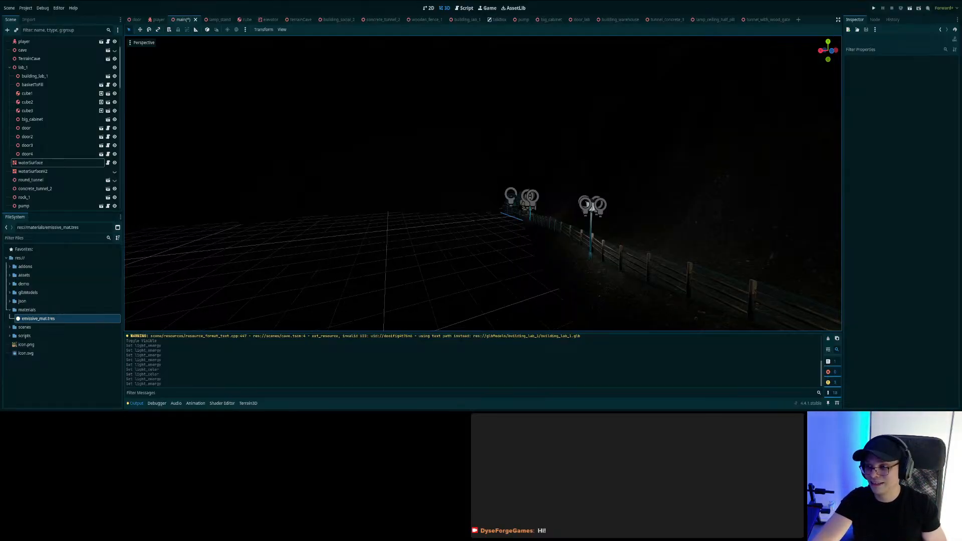
- Follow the fenced cave path to the wooden tunnel gate and examine the lighting at its entrance
right_drag(652, 207, 666, 173)
key(w)
key(w)
key(s)
key(w)
key(w)
key(s)
key(w)
key(w)
key(w)
key(s)
key(a)
key(s)
key(w)
key(s)
key(w)
key(s)
key(w)
key(d)
key(a)
key(s)
key(w)
key(s)
mouse_move(522, 234)
right_down()
mouse_move(529, 226)
mouse_move(522, 234)
right_up()
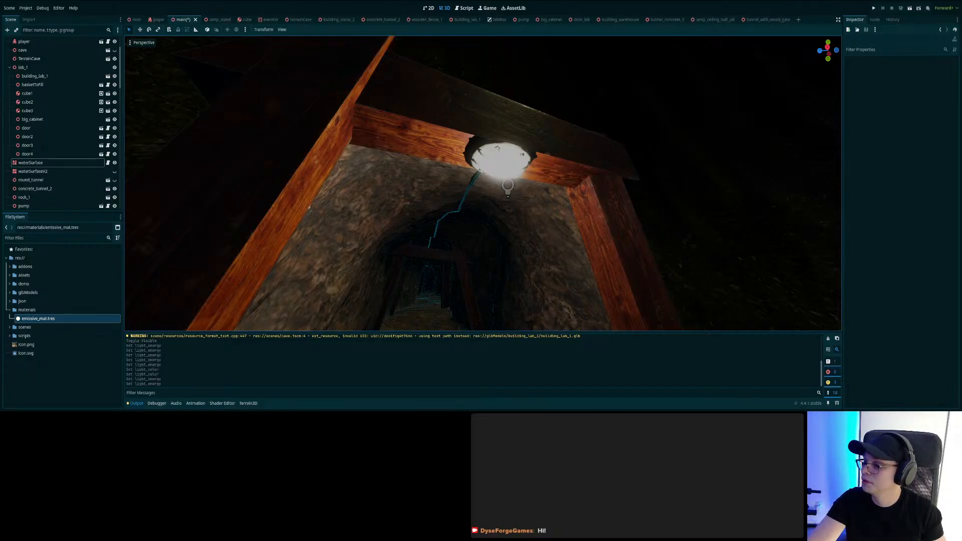
- Inspect the glowing ceiling lamp in the tunnel gate up close, and view the stand lamp by the fence from above
mouse_move(675, 161)
right_down()
mouse_move(683, 173)
mouse_move(667, 169)
mouse_move(690, 157)
mouse_move(675, 164)
right_up()
key(w)
key(s)
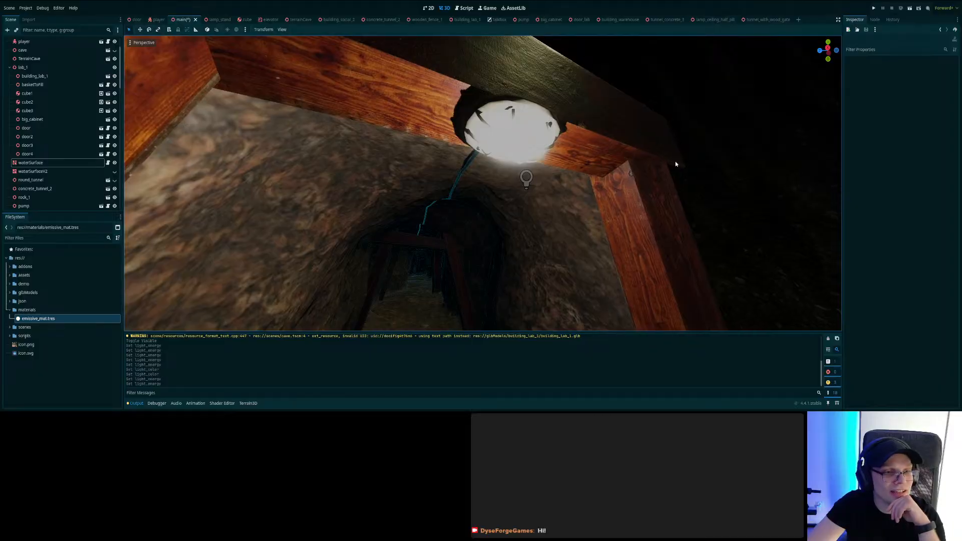
right_drag(551, 177, 543, 183)
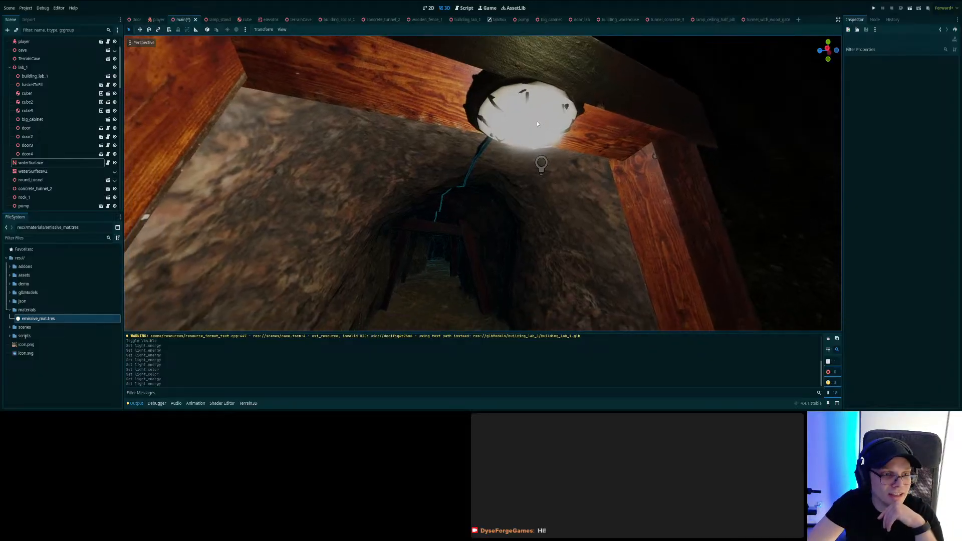
right_drag(537, 121, 542, 226)
key(w)
key(w)
key(d)
key(s)
right_drag(522, 155, 553, 140)
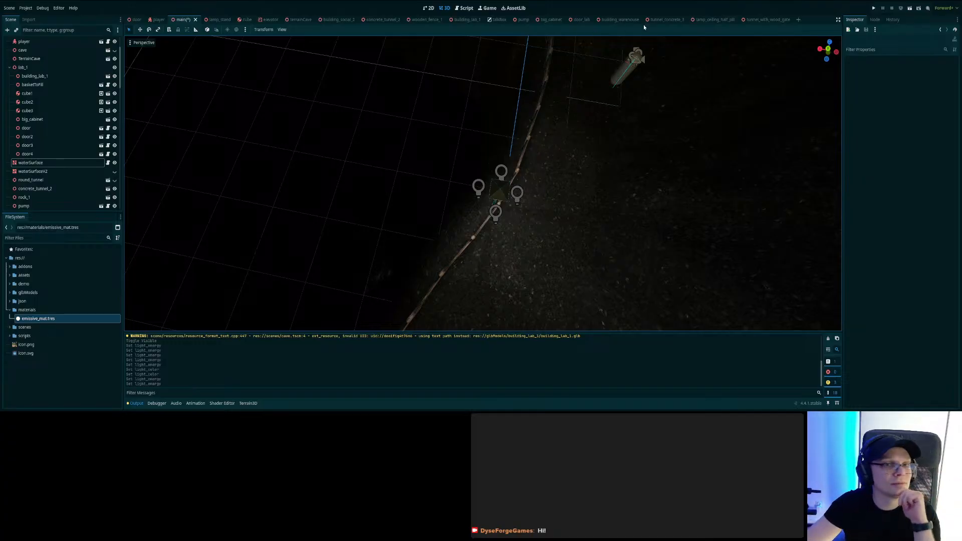
- Look through the tunnel_with_wood_gate scene and the half-pill ceiling lamp scene
click(718, 19)
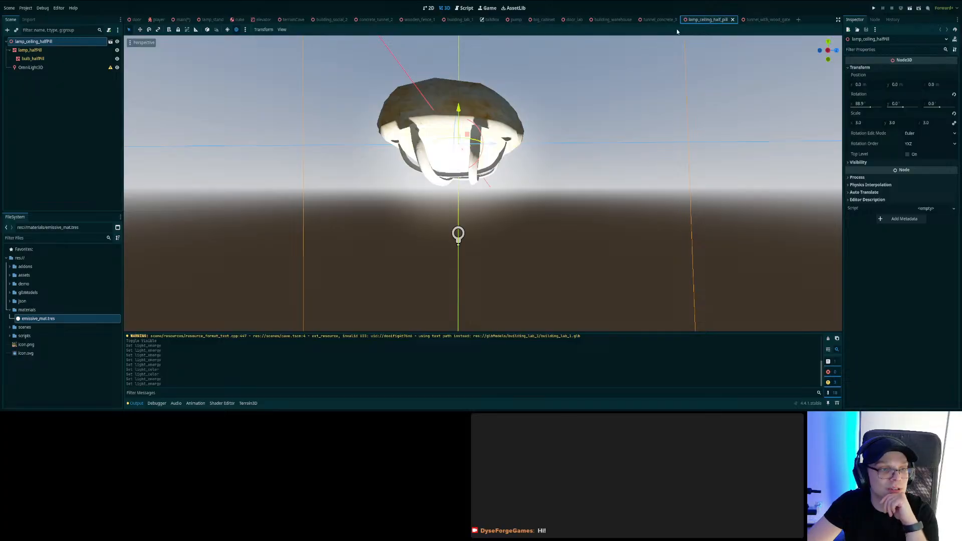
click(659, 19)
click(761, 19)
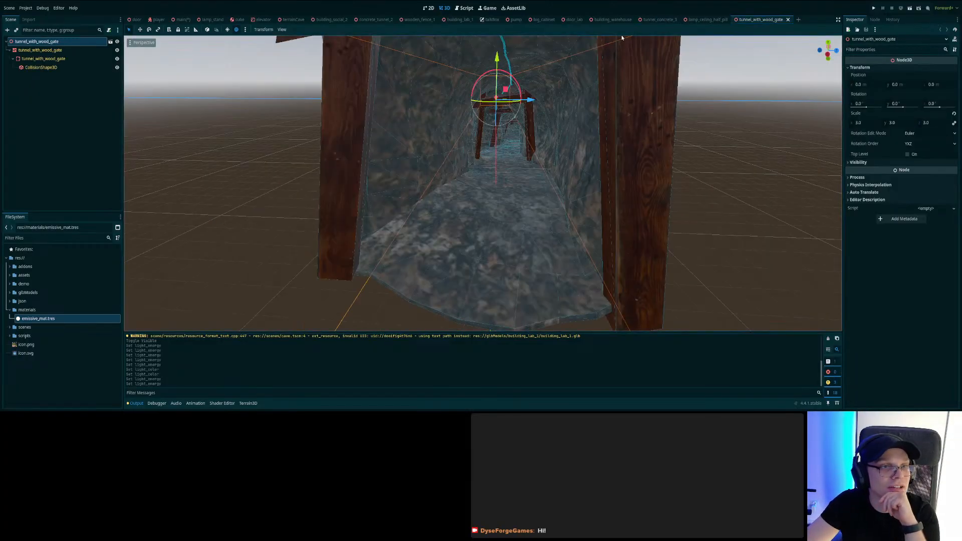
click(648, 20)
click(716, 20)
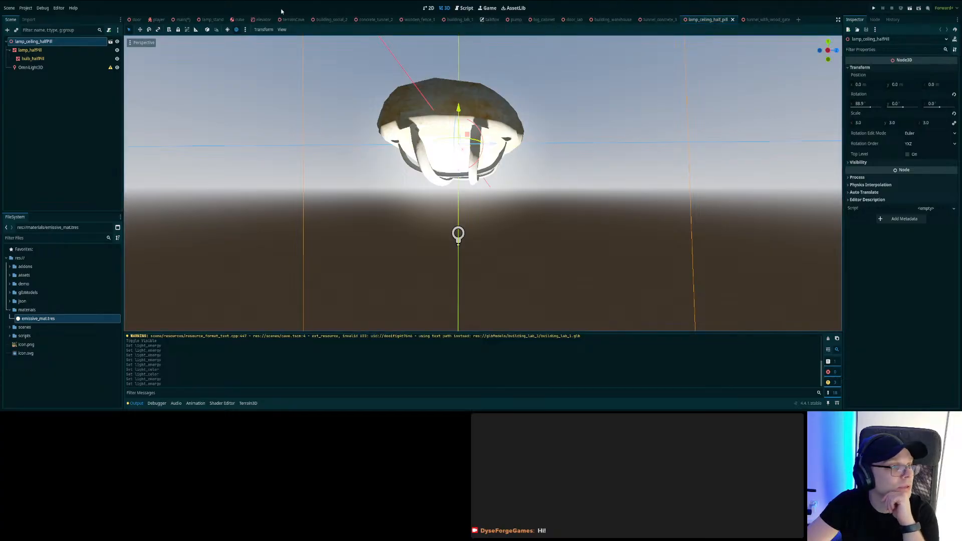
- Inspect the OmniLight3D5 light settings in the lamp_stand scene and save the scene
click(212, 19)
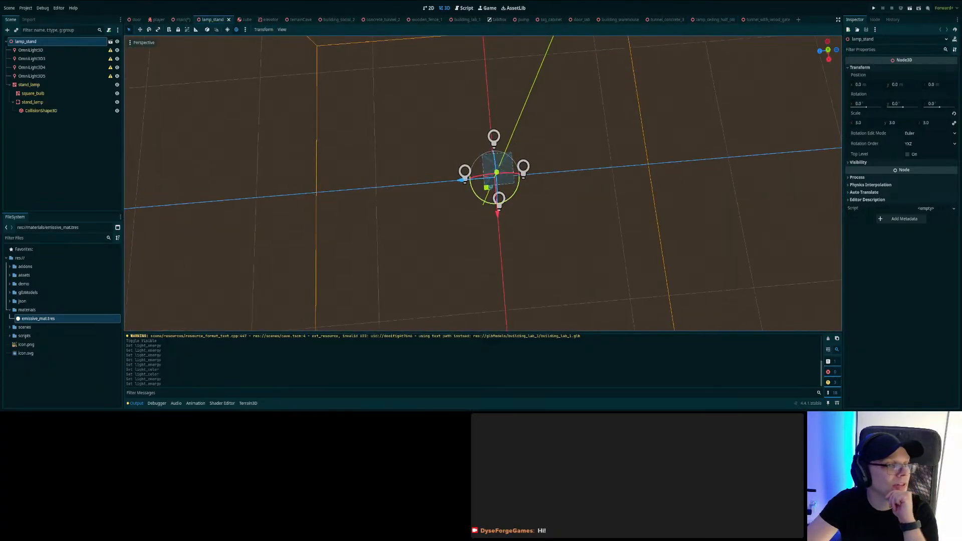
right_drag(483, 183, 469, 260)
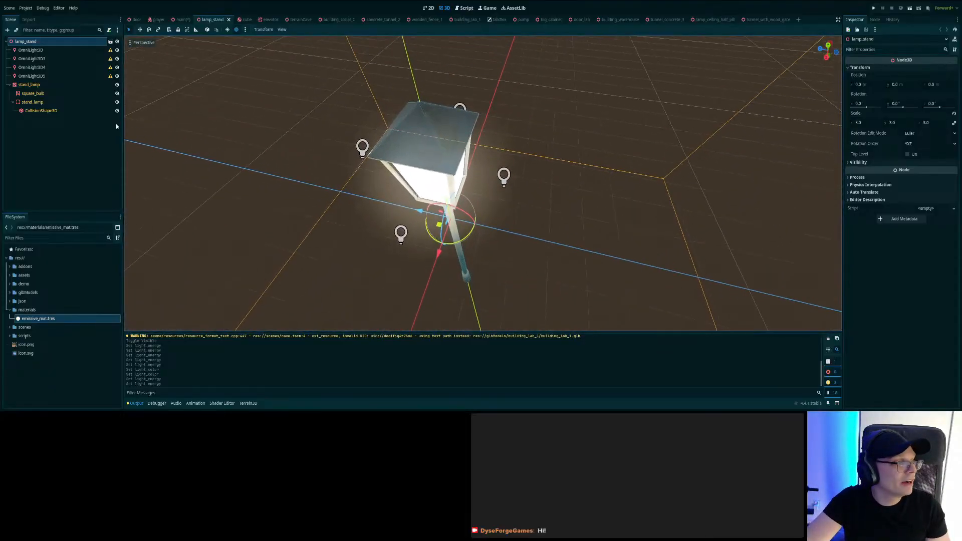
click(41, 76)
middle_drag(466, 180, 485, 207)
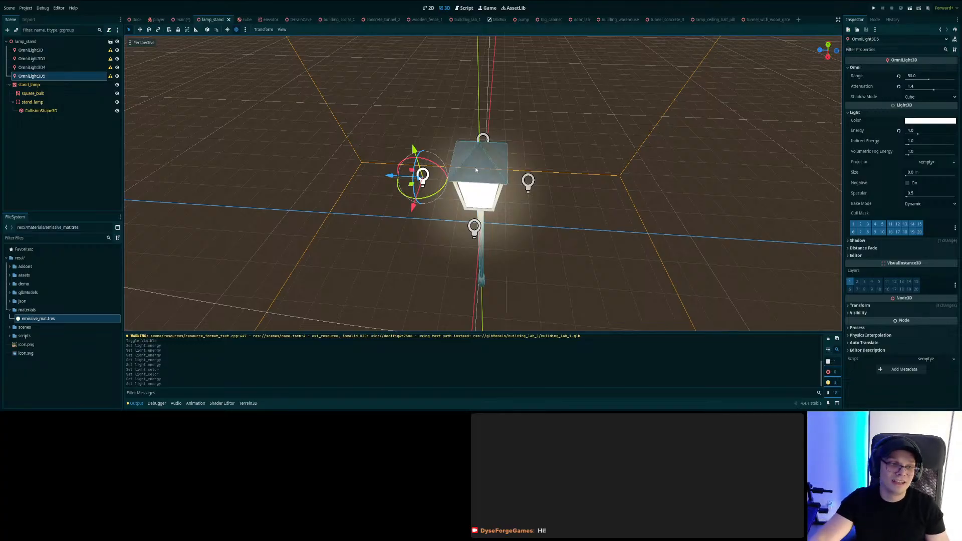
mouse_move(486, 168)
middle_down()
mouse_move(491, 216)
mouse_move(504, 228)
mouse_move(516, 216)
mouse_move(522, 150)
mouse_move(492, 168)
middle_up()
key(ctrl+s)
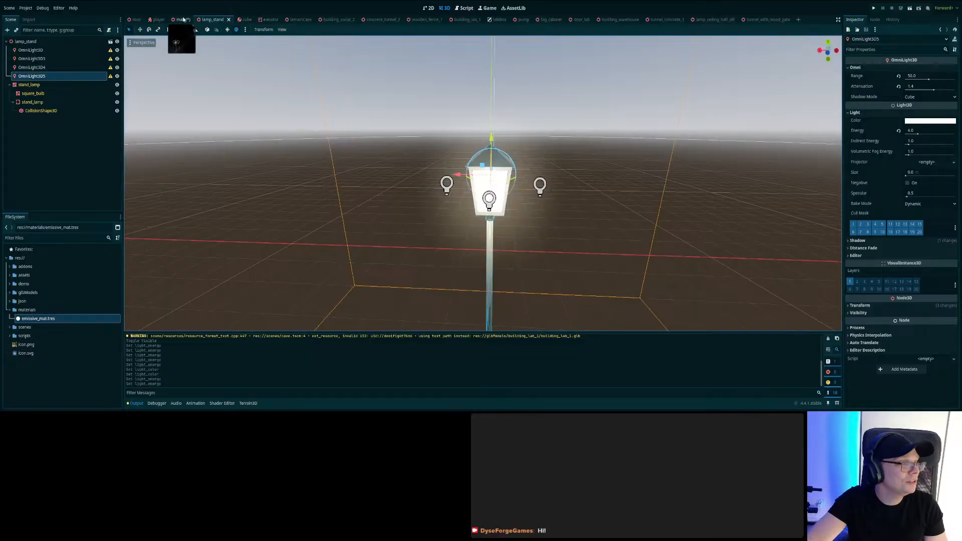
- Return to the main scene and save it
click(181, 19)
right_drag(612, 189, 547, 155)
key(ctrl+s)
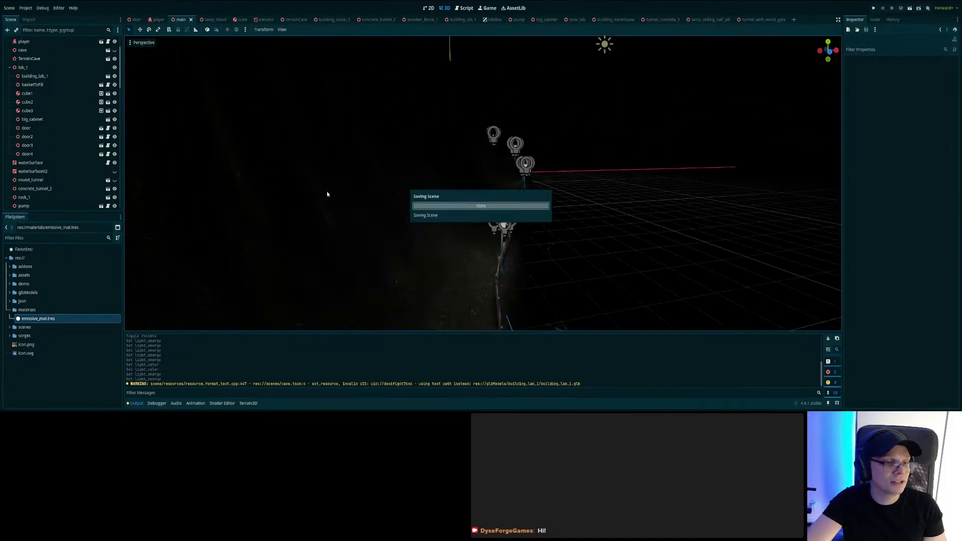
- Raise the energy of DirectionalLight3D2 to 16 and change its color from yellow to nearly white
scroll(100, 75, up, 2)
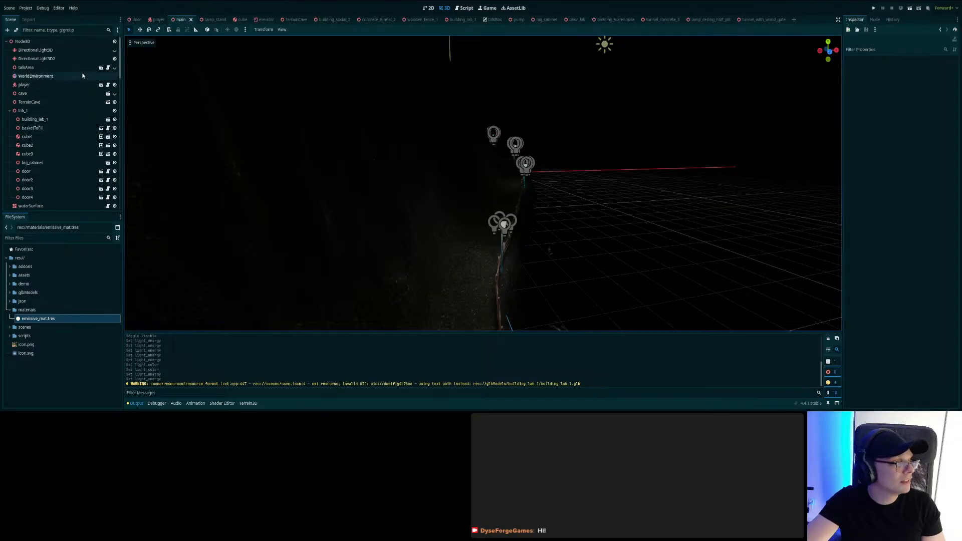
click(56, 60)
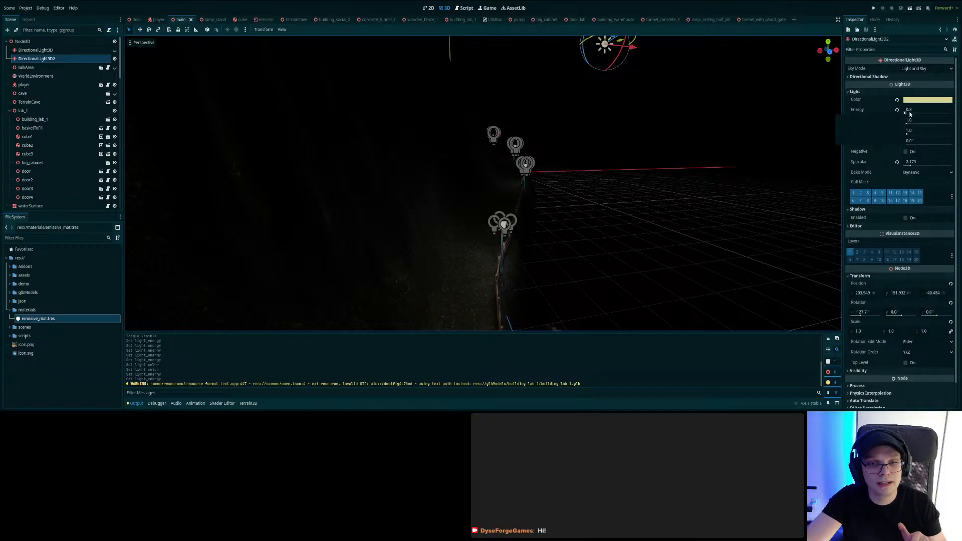
drag(905, 111, 920, 110)
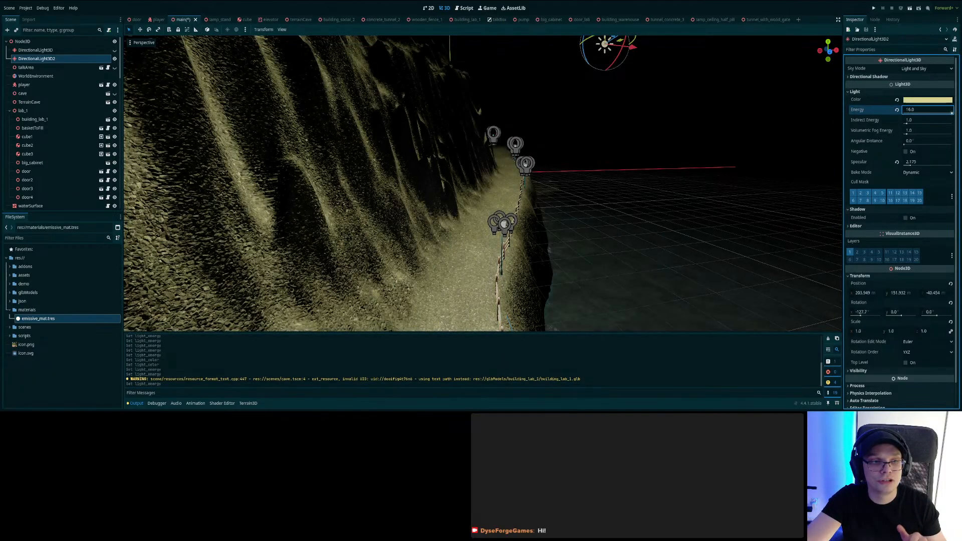
click(927, 100)
click(913, 136)
drag(913, 136, 911, 96)
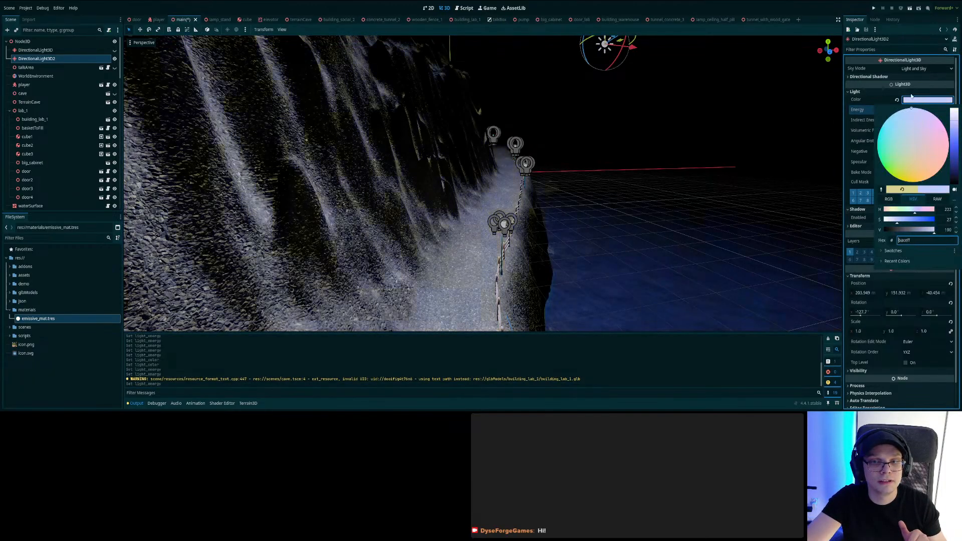
drag(956, 119, 955, 104)
click(633, 165)
- Lower the energy of DirectionalLight3D2 to between 2 and 3, and save the main scene
right_drag(633, 166, 692, 190)
key(w)
click(918, 114)
drag(918, 114, 882, 115)
right_drag(746, 178, 568, 209)
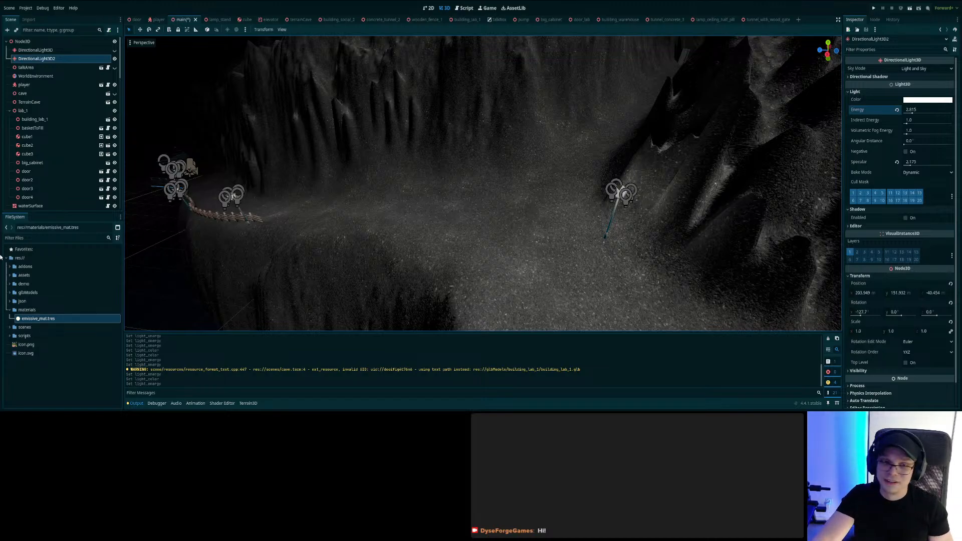
right_drag(481, 183, 446, 242)
key(w)
key(w)
key(ctrl+s)
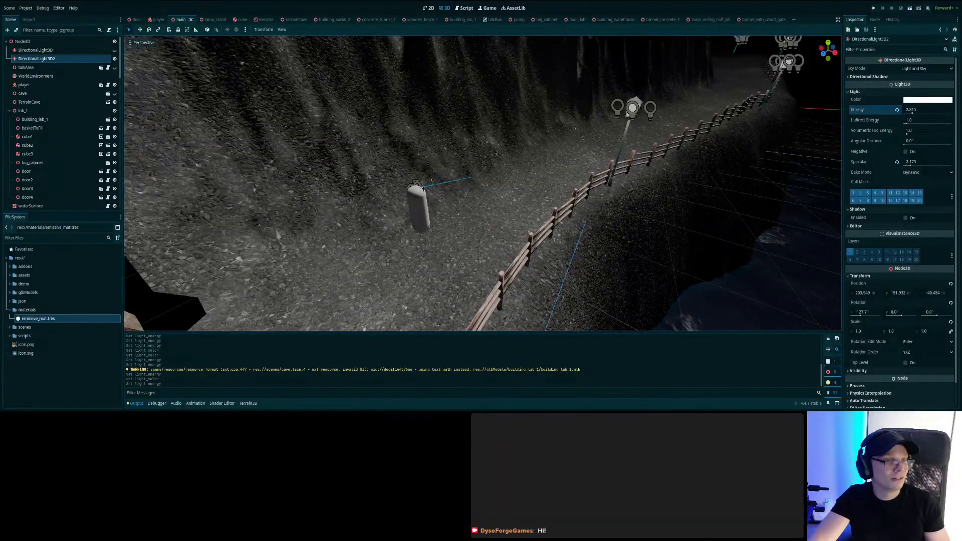
- Examine the tunnel interior, then focus on the building_entrance_col room at its far end and look inside it
mouse_move(548, 192)
right_down()
mouse_move(396, 225)
mouse_move(391, 216)
mouse_move(431, 198)
mouse_move(383, 206)
mouse_move(425, 183)
mouse_move(429, 203)
mouse_move(401, 198)
mouse_move(419, 193)
mouse_move(453, 216)
mouse_move(444, 218)
mouse_move(451, 208)
mouse_move(550, 204)
right_up()
key(w)
key(s)
key(w)
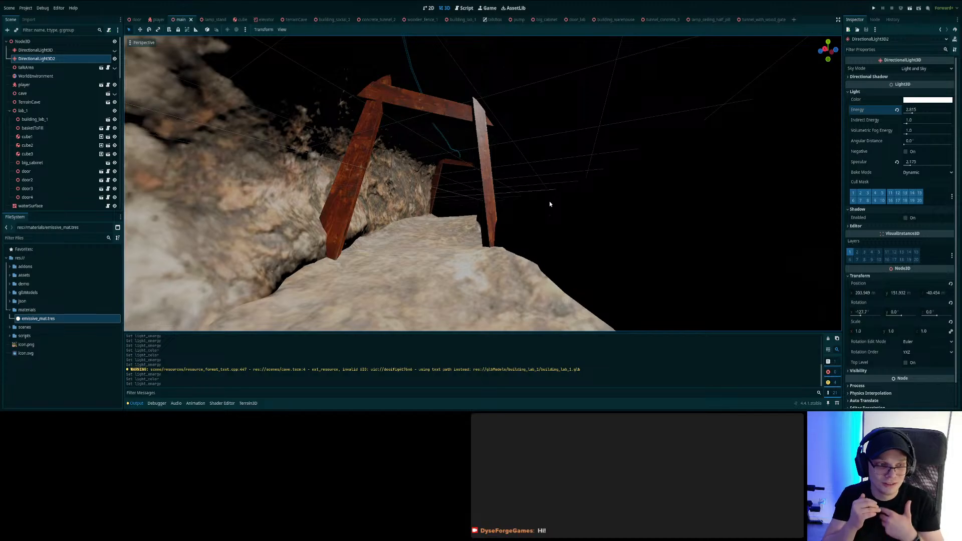
key(w)
right_drag(549, 204, 481, 172)
click(501, 194)
key(w)
key(w)
key(f)
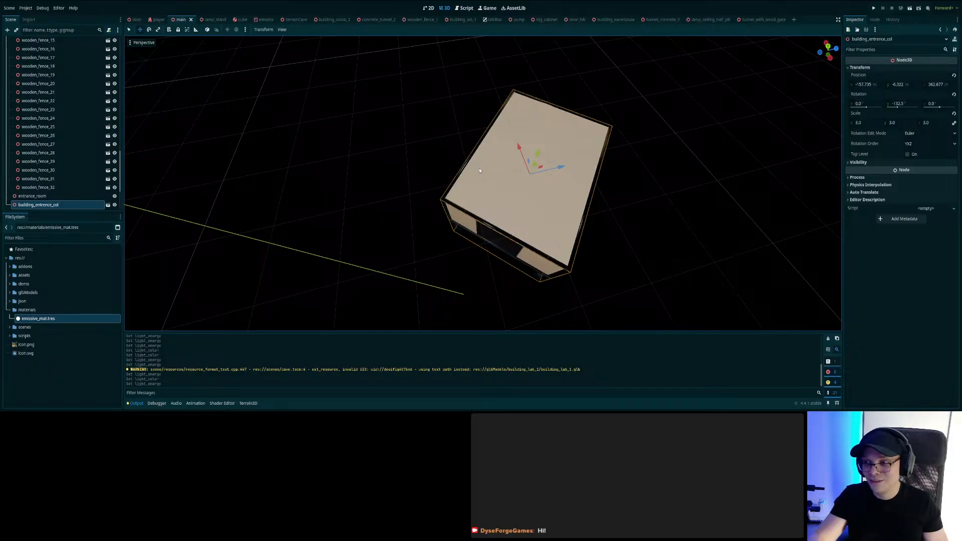
right_drag(528, 235, 553, 222)
key(w)
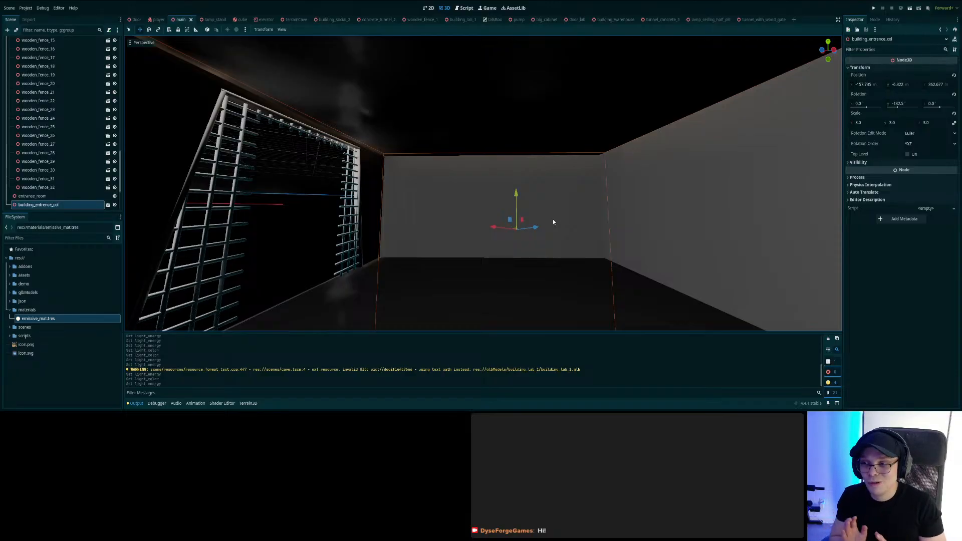
- Examine how the brighter directional light affects the tunnel, its gate and the fenced path through the cave
right_drag(559, 211, 505, 231)
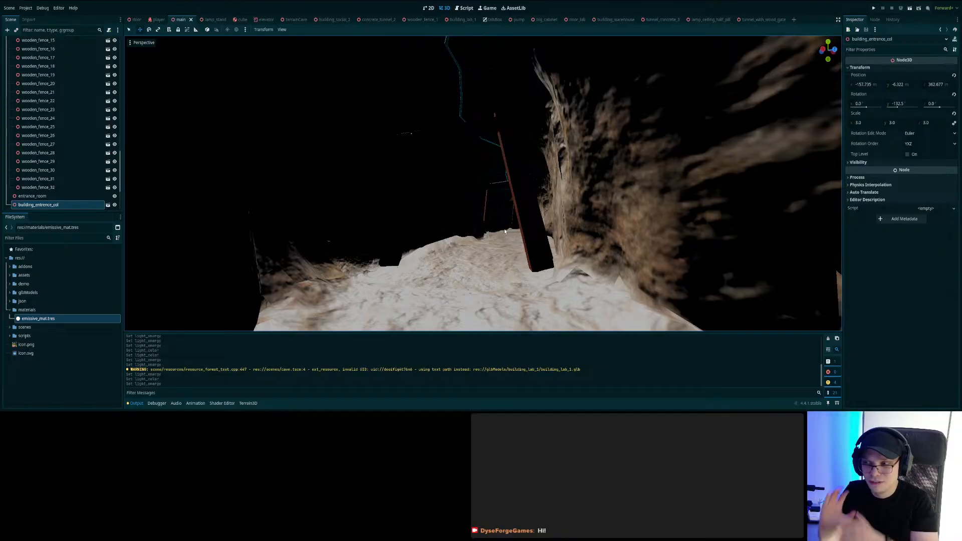
right_drag(505, 231, 519, 206)
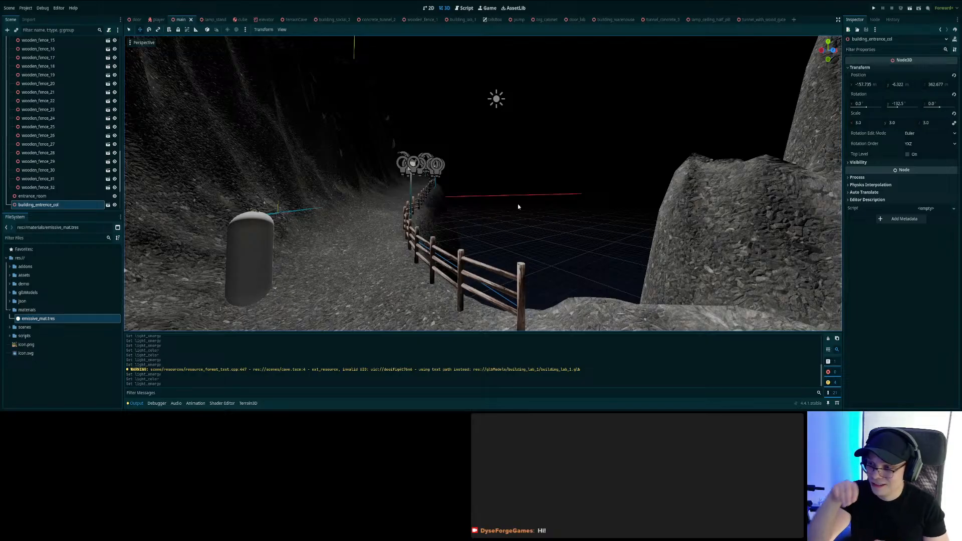
right_drag(518, 207, 510, 189)
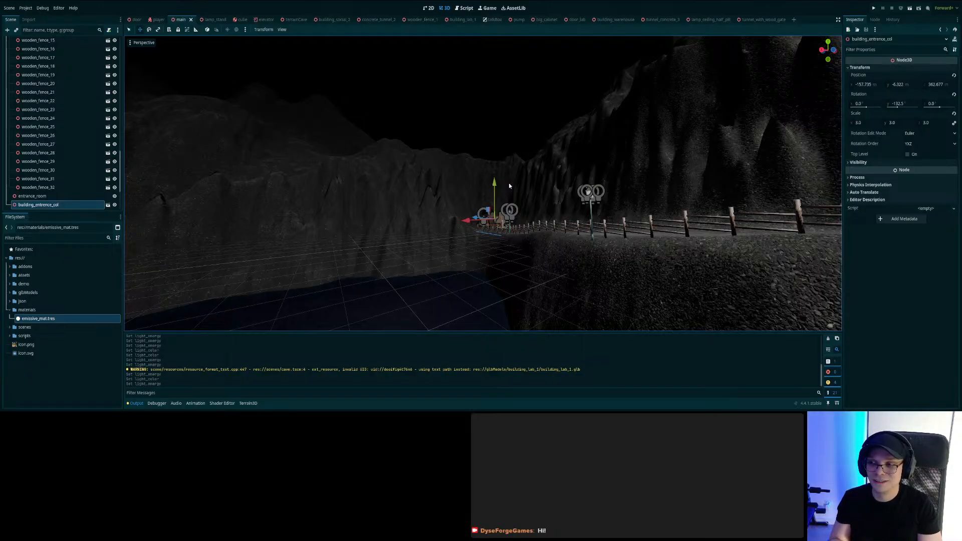
key(w)
right_drag(541, 113, 521, 158)
key(w)
key(w)
key(w)
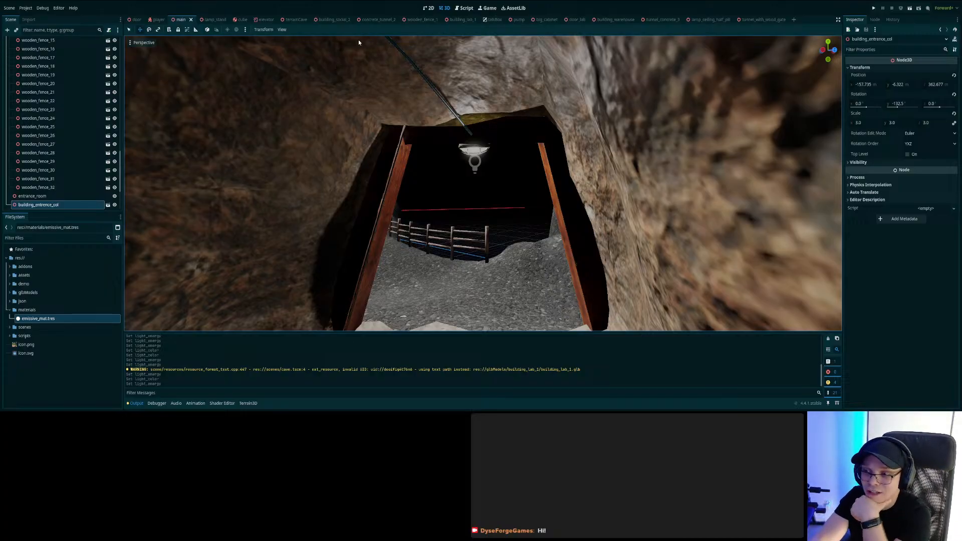
right_drag(256, 42, 260, 54)
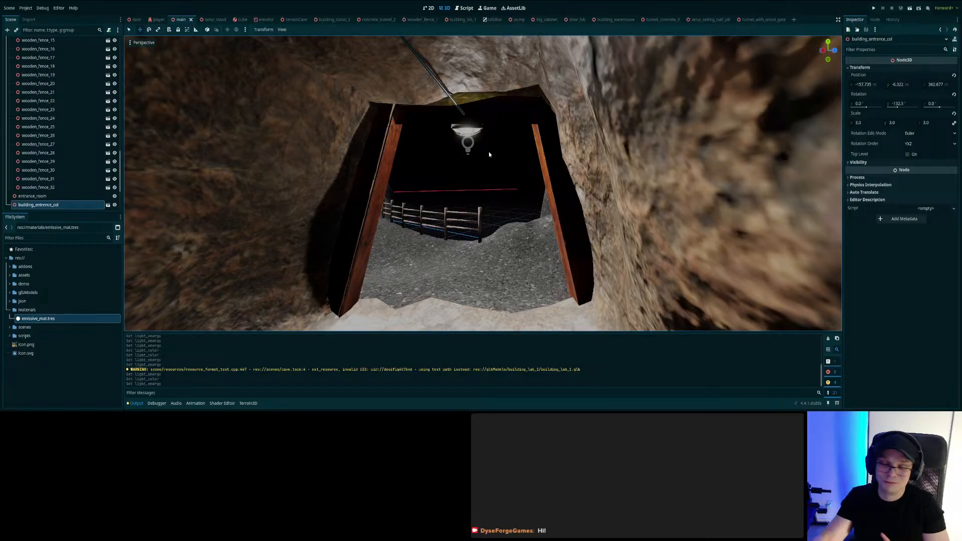
right_drag(474, 154, 443, 154)
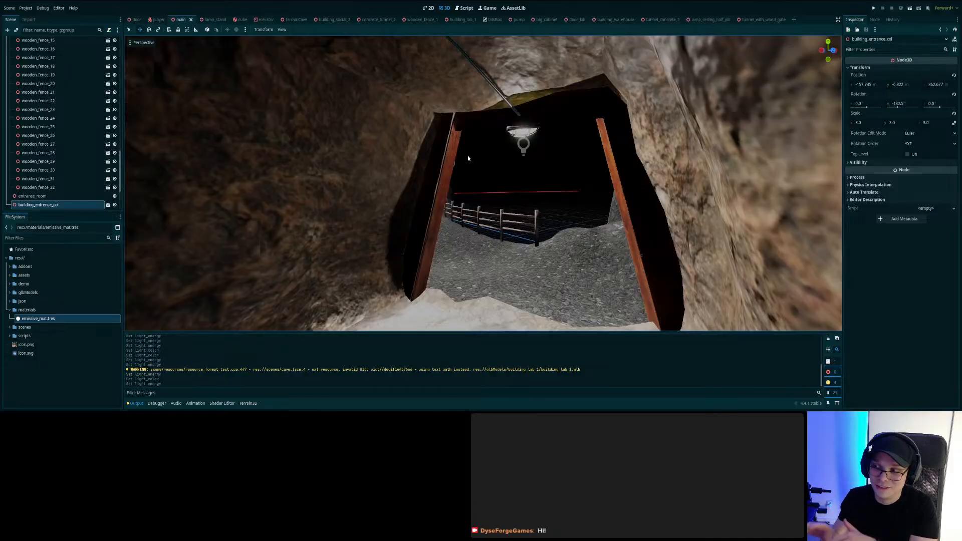
key(w)
right_drag(468, 159, 539, 156)
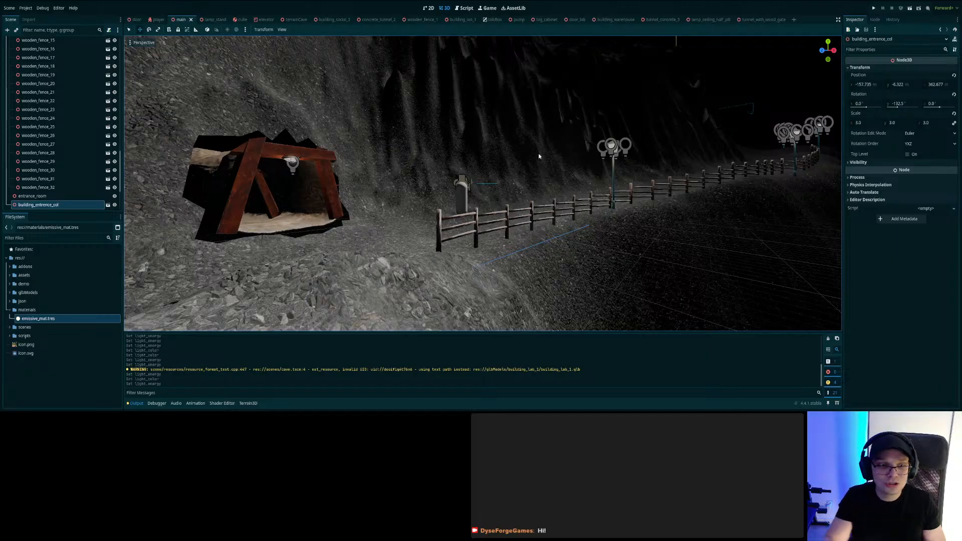
key(s)
right_drag(483, 183, 539, 175)
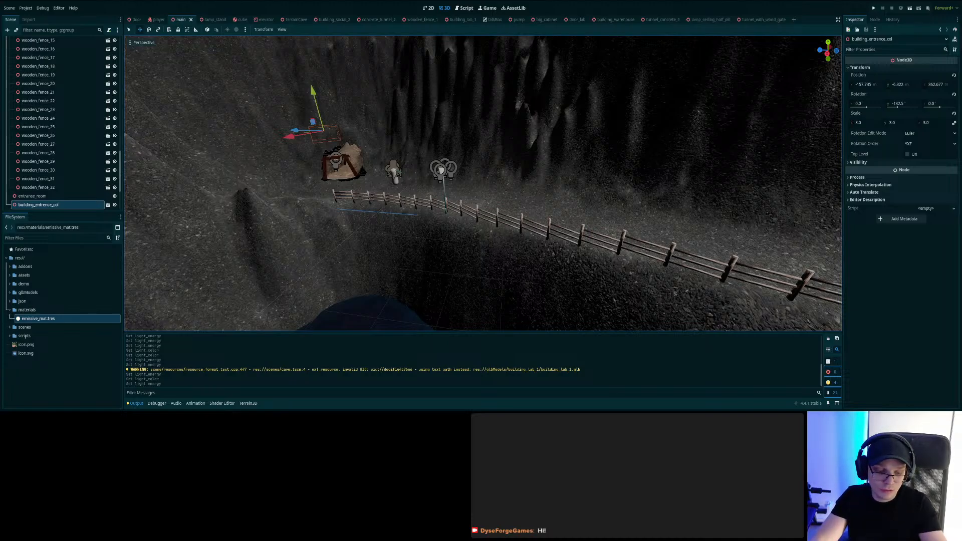
- Examine the lighting of the lamps and fenced path through the cave, from the building entrance to the player's starting point
key(w)
right_drag(483, 184, 770, 204)
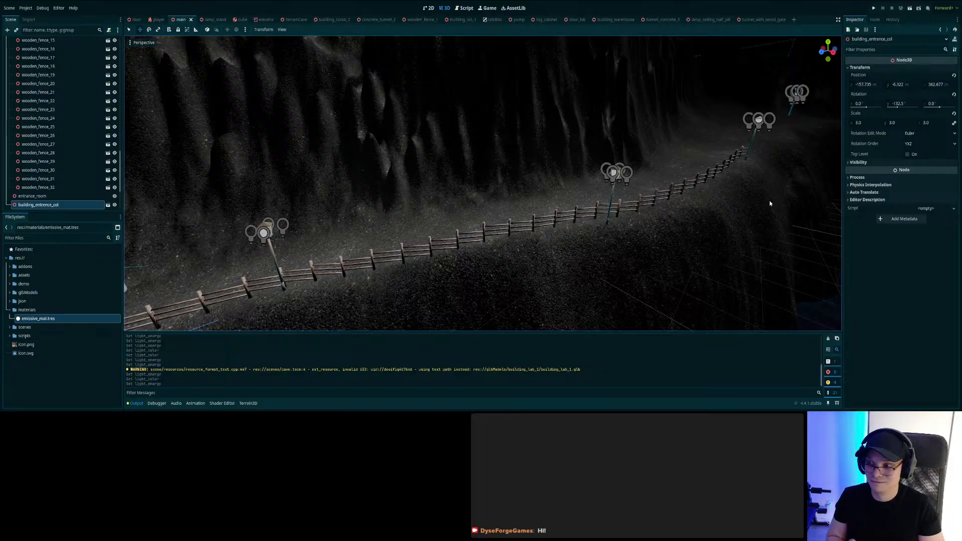
right_drag(677, 216, 654, 204)
key(w)
key(w)
key(w)
key(w)
key(w)
key(w)
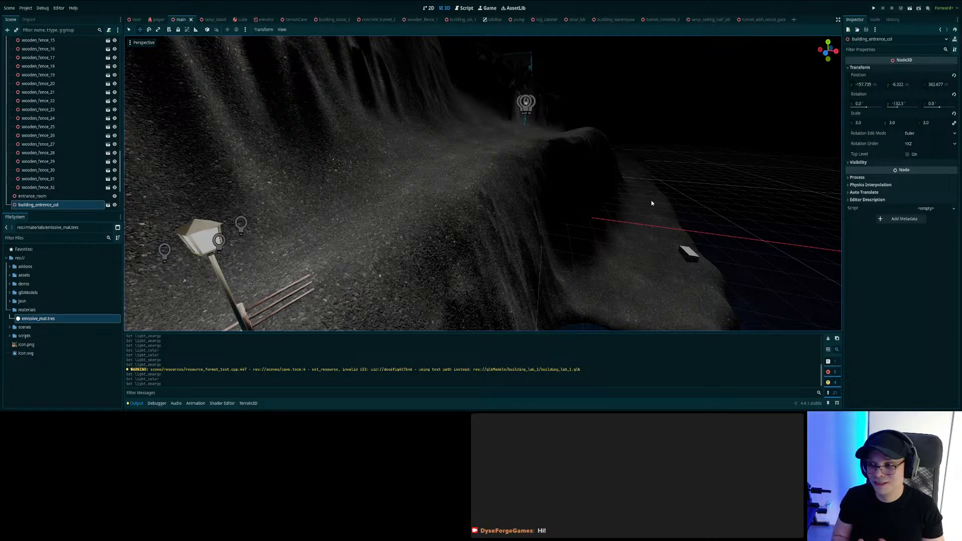
right_drag(652, 185, 623, 180)
key(w)
- Save the main scene and briefly test-run the game with DirectionalLight3D2 still enabled
key(ctrl+s)
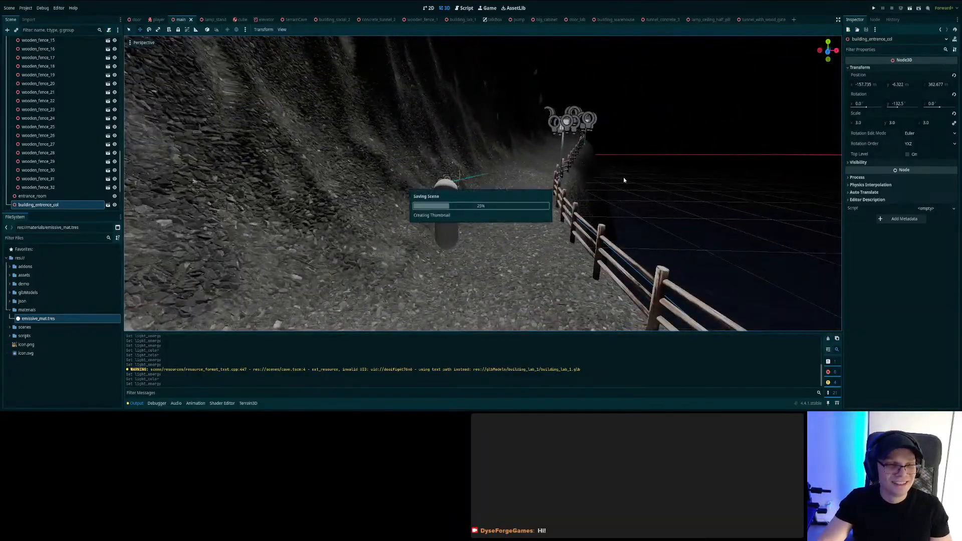
key(ctrl+s)
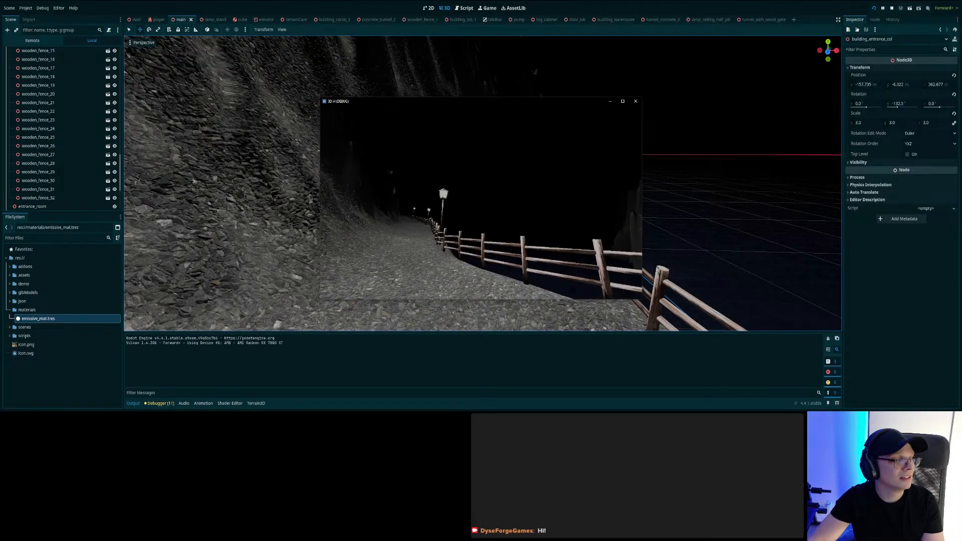
key(Escape)
- Hide DirectionalLight3D2 in the main scene, then save the scene and run the game
scroll(59, 104, up, 15)
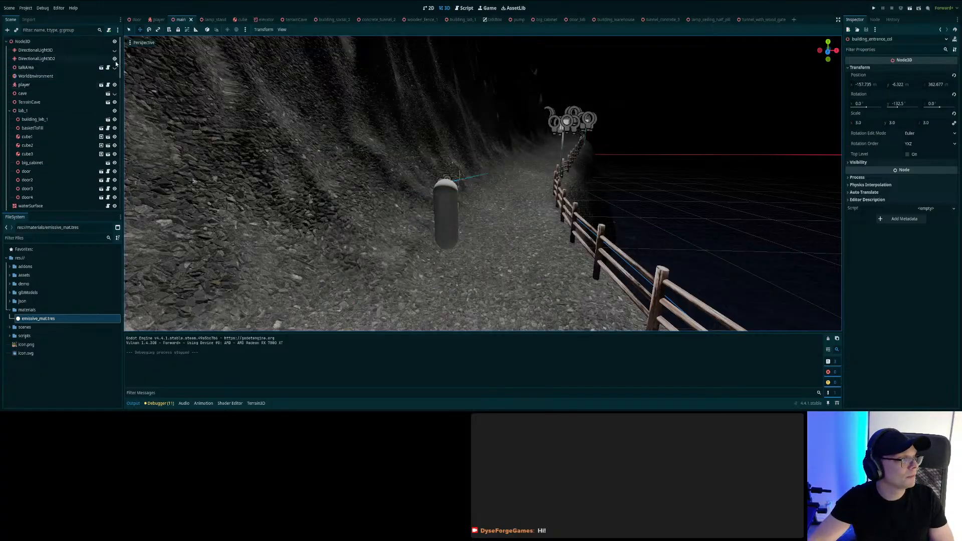
click(114, 59)
right_drag(479, 137, 501, 110)
key(w)
key(ctrl+s)
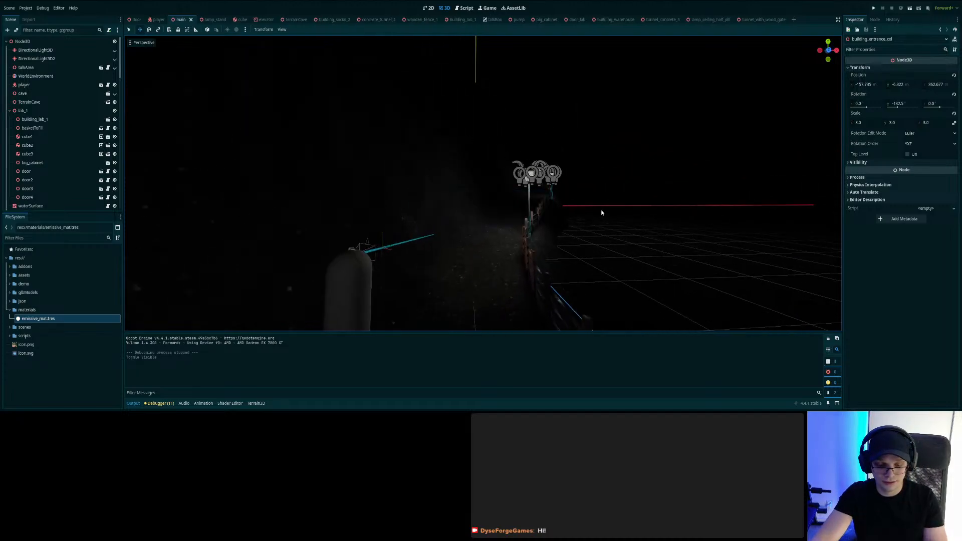
key(ctrl+s)
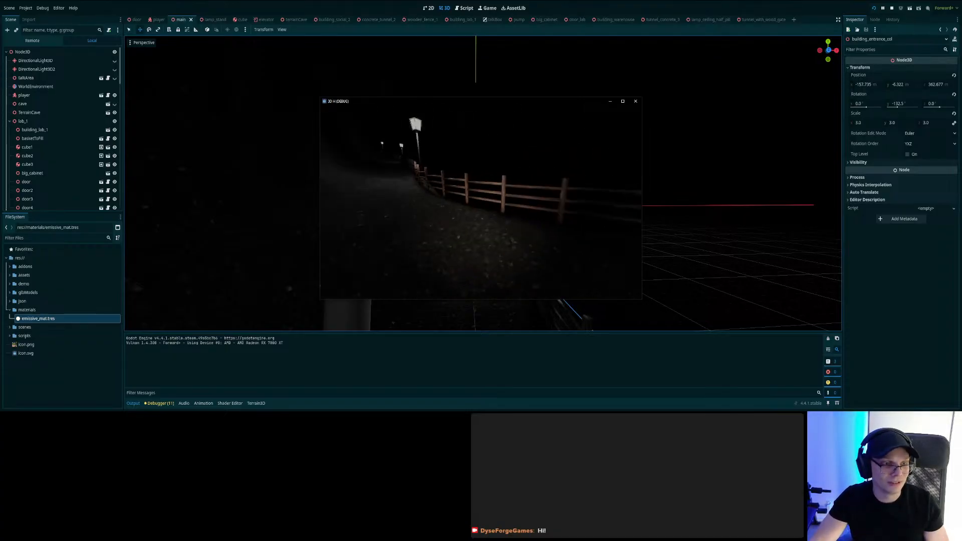
- Playtest the walk along the fenced path, toggling the flashlight to judge how well the lamps alone light the way
key(f)
key(d)
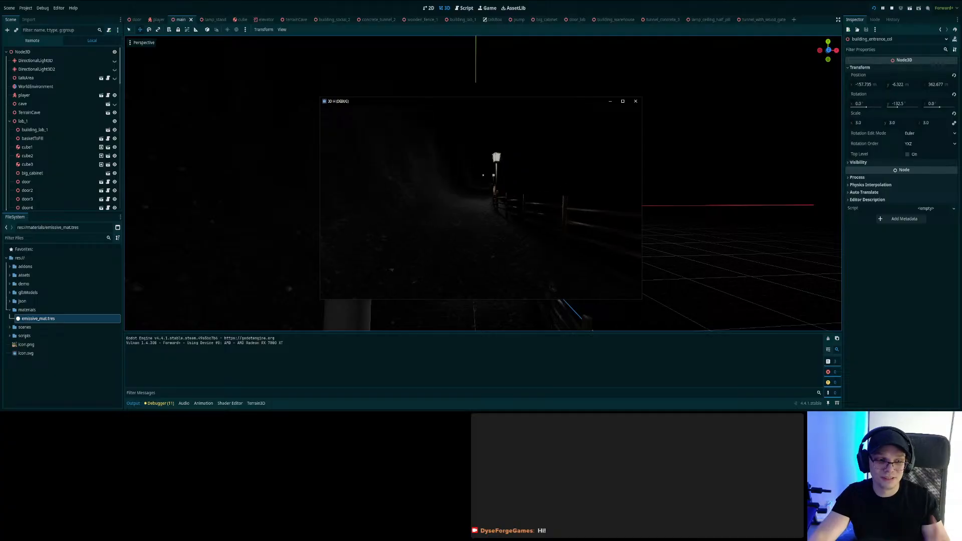
key(w)
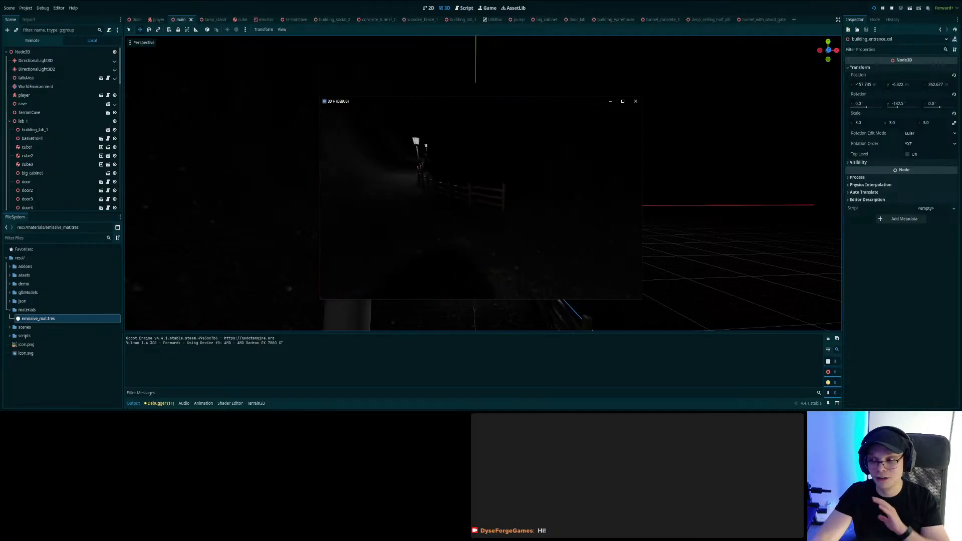
key(w)
key(f)
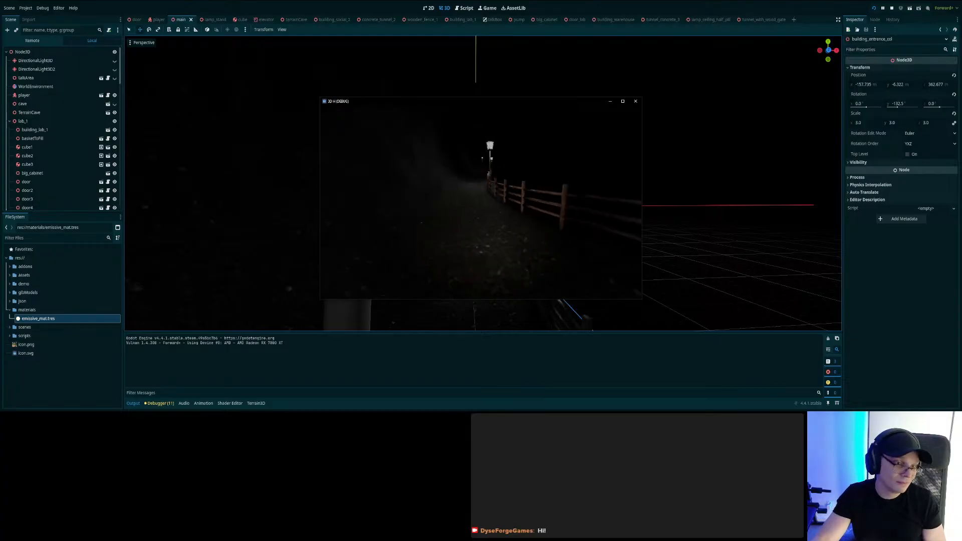
key(w)
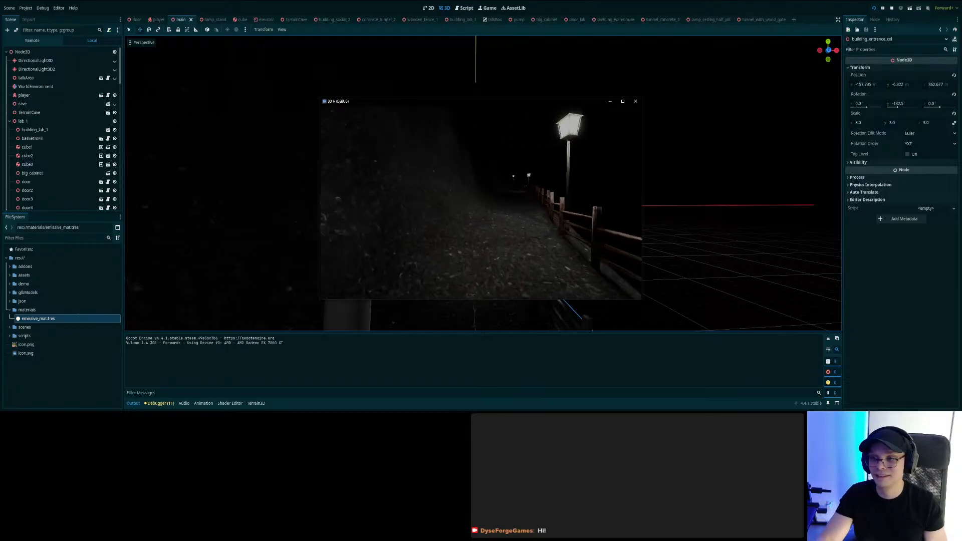
key(w)
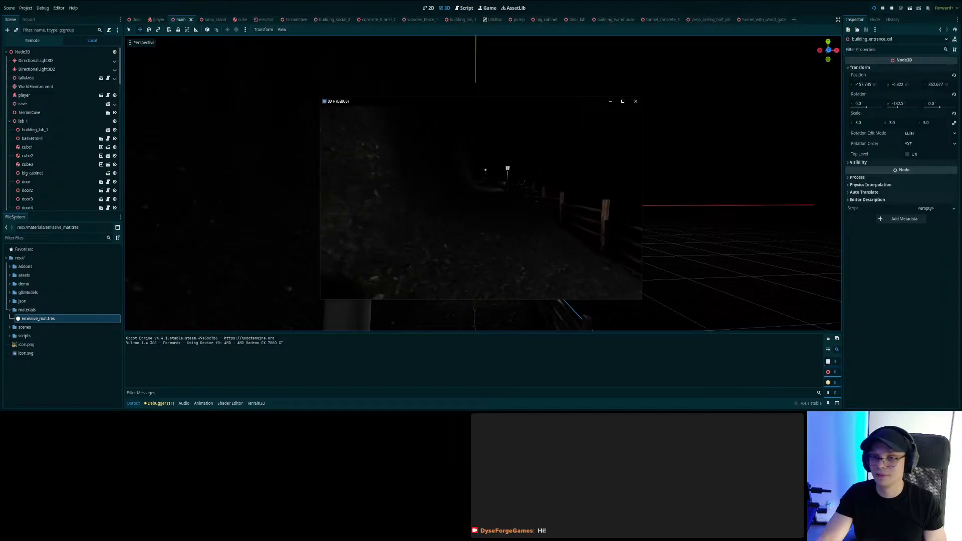
key(w)
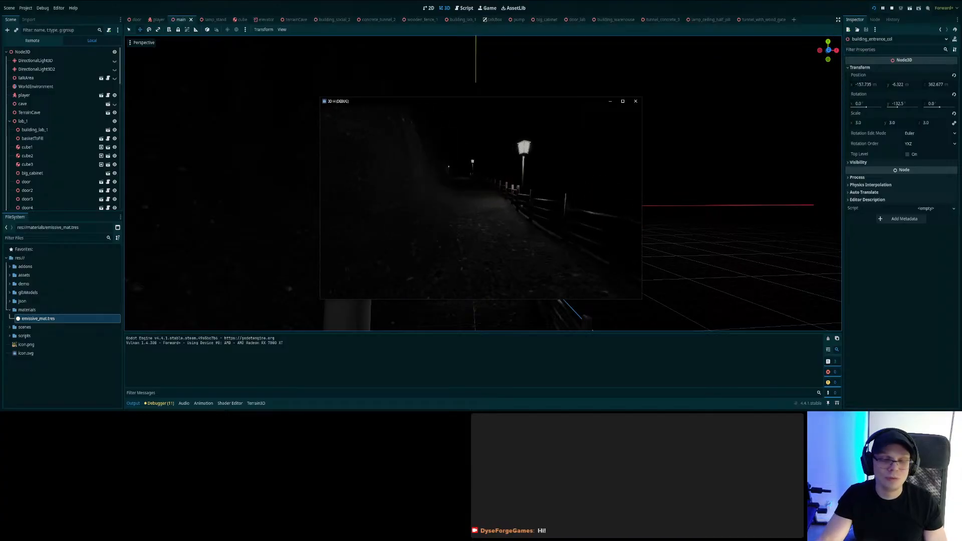
key(w)
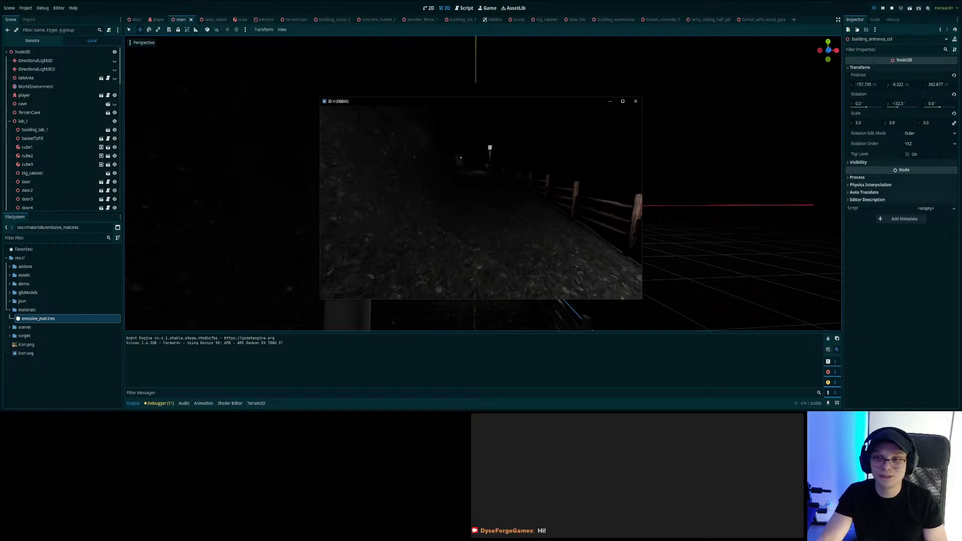
key(w)
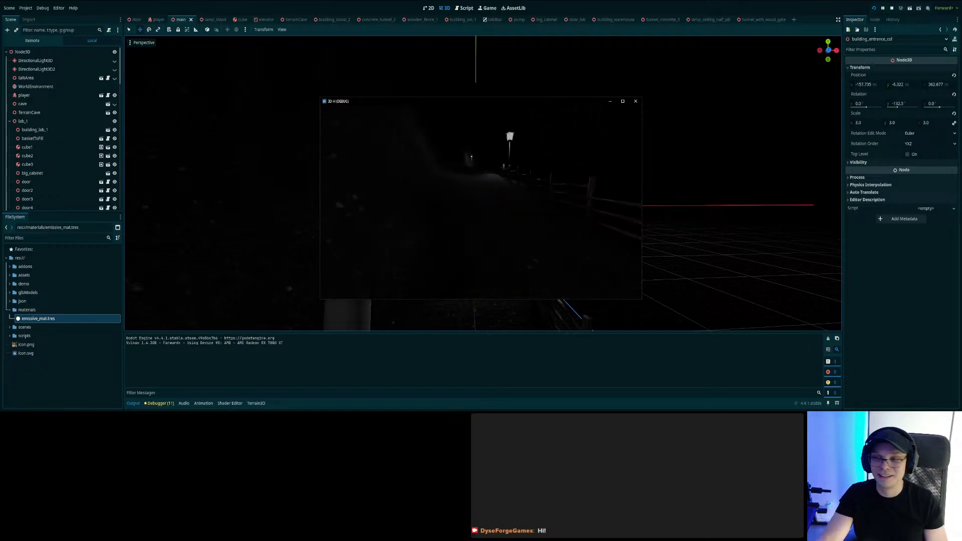
key(w)
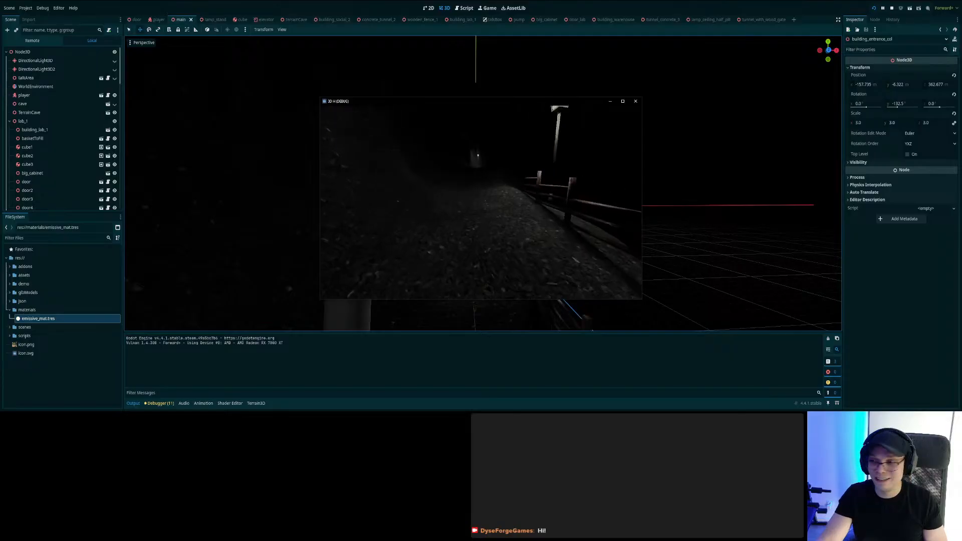
key(w)
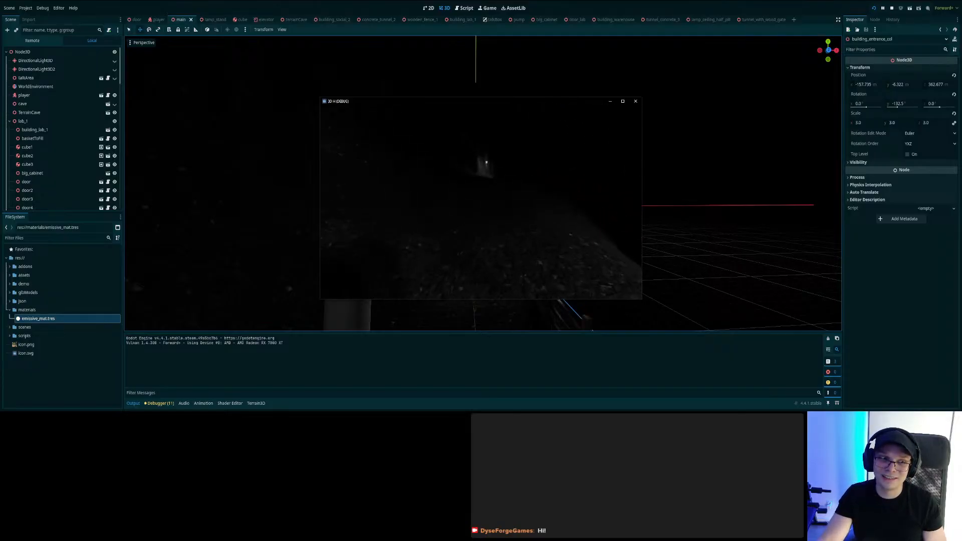
- Walk with the flashlight beyond the end of the fence and past the lamp beside the rock columns, checking the darkness
key(w)
key(f)
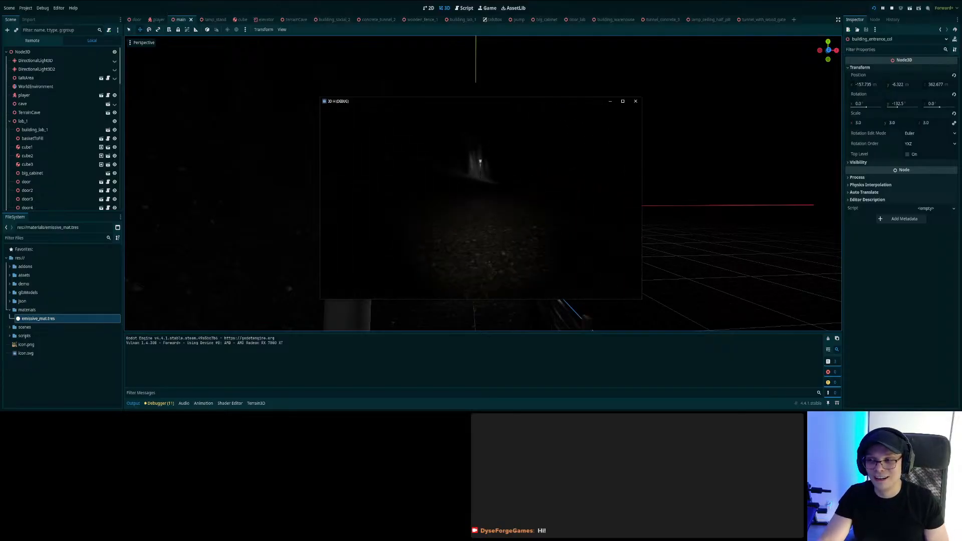
key(w)
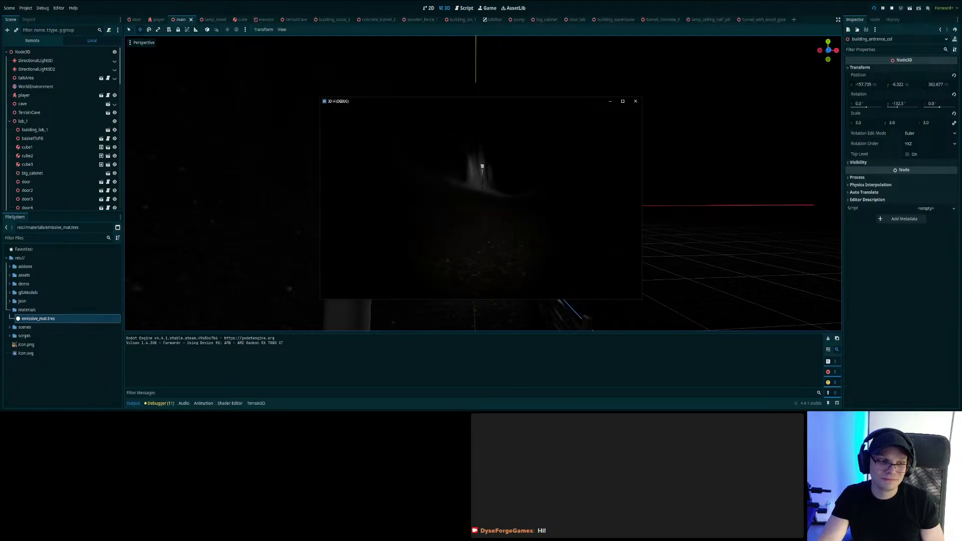
key(w)
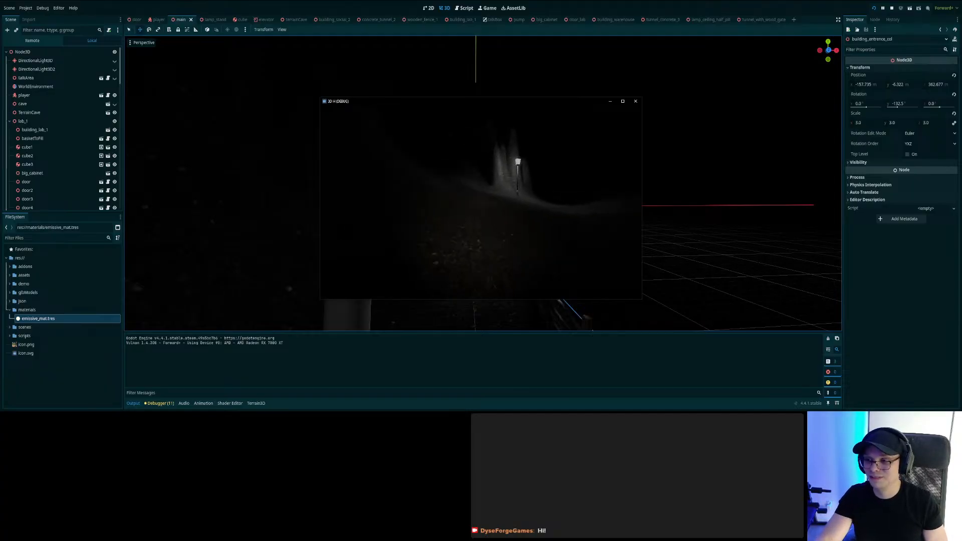
key(w)
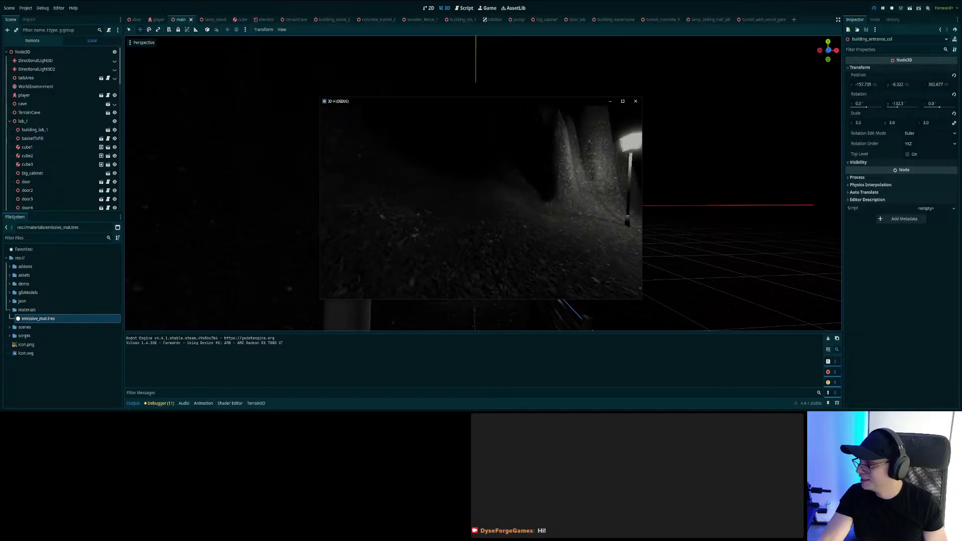
key(w)
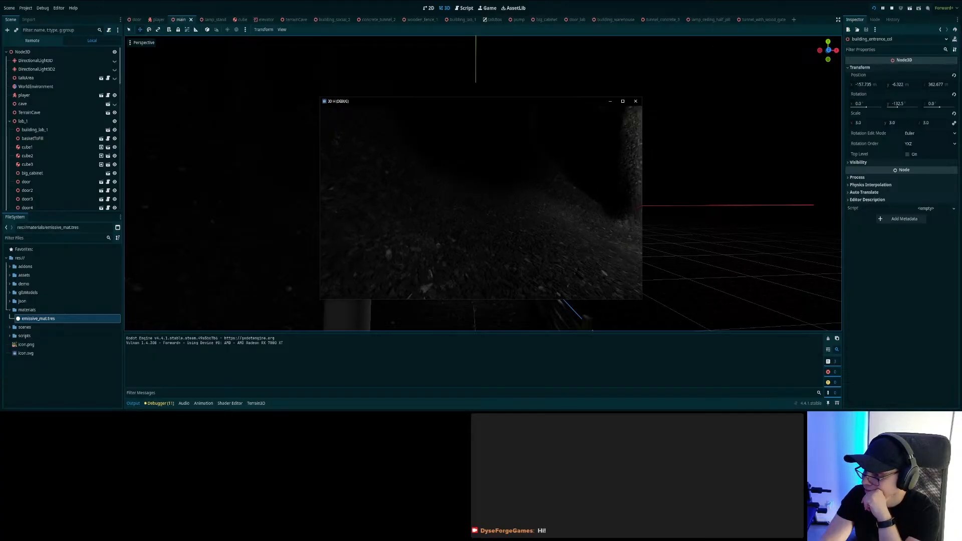
key(w)
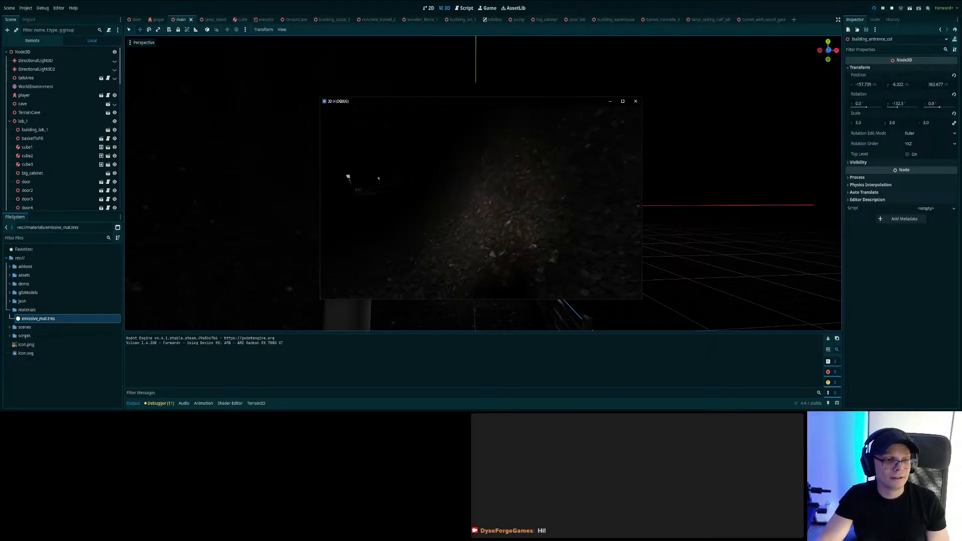
- Cross the unlit stretch of the cave towards the distant lamps and check the ground lighting around the next lamp
key(w)
key(w)
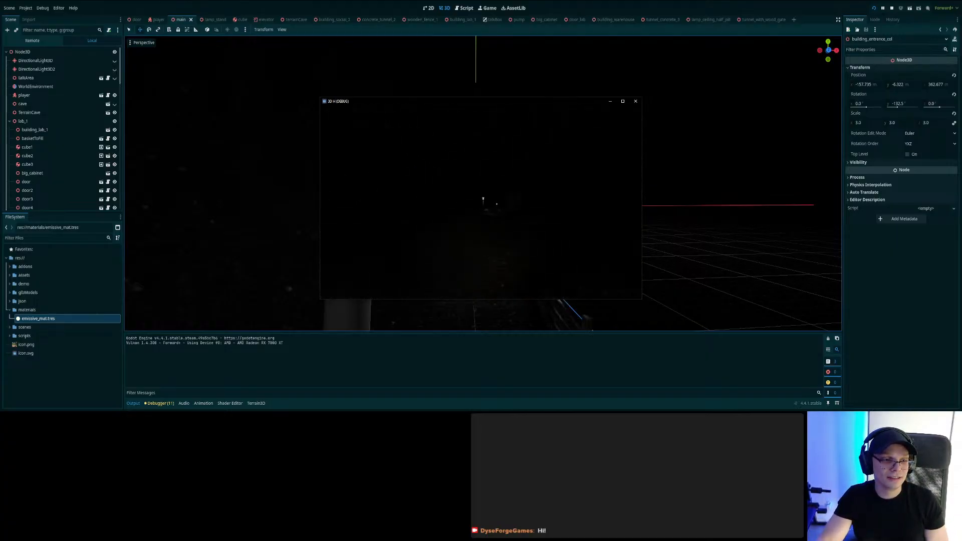
key(w)
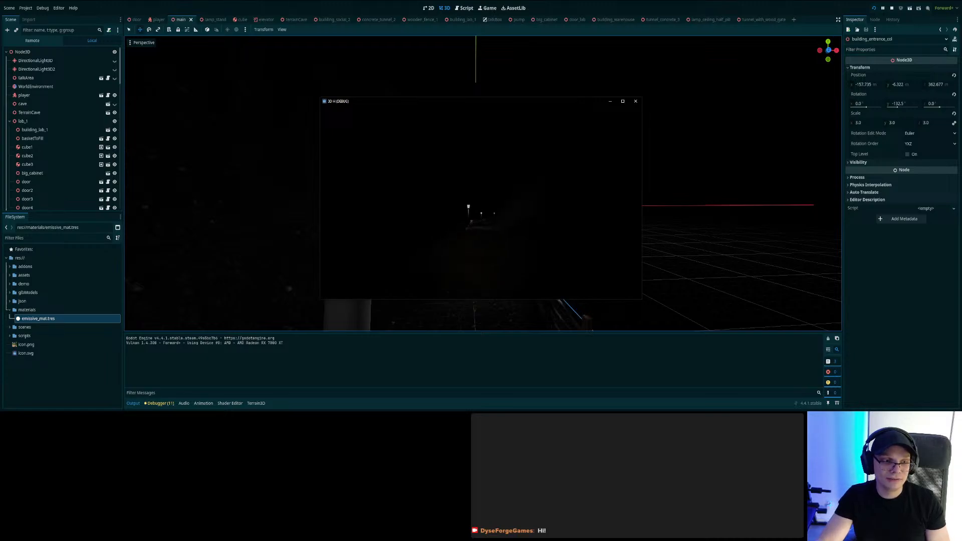
key(w)
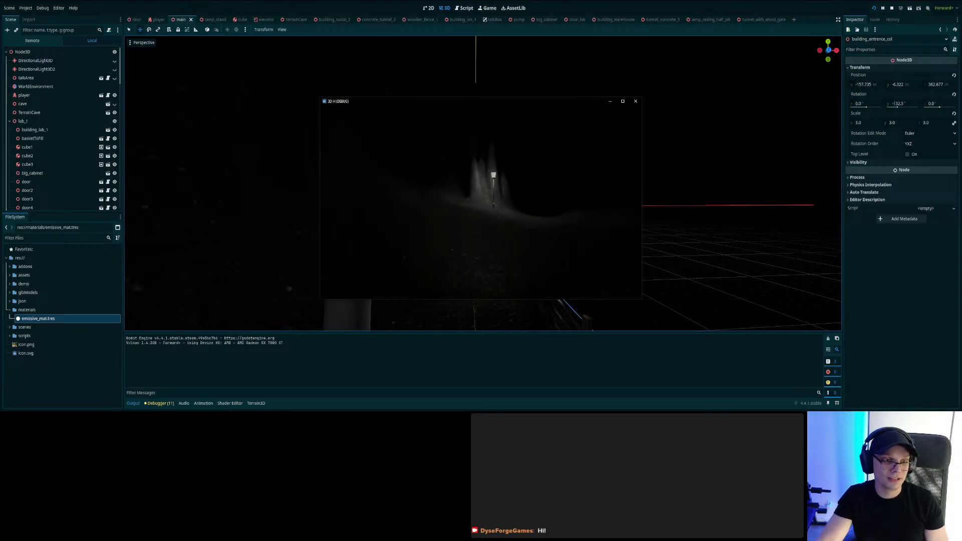
key(w)
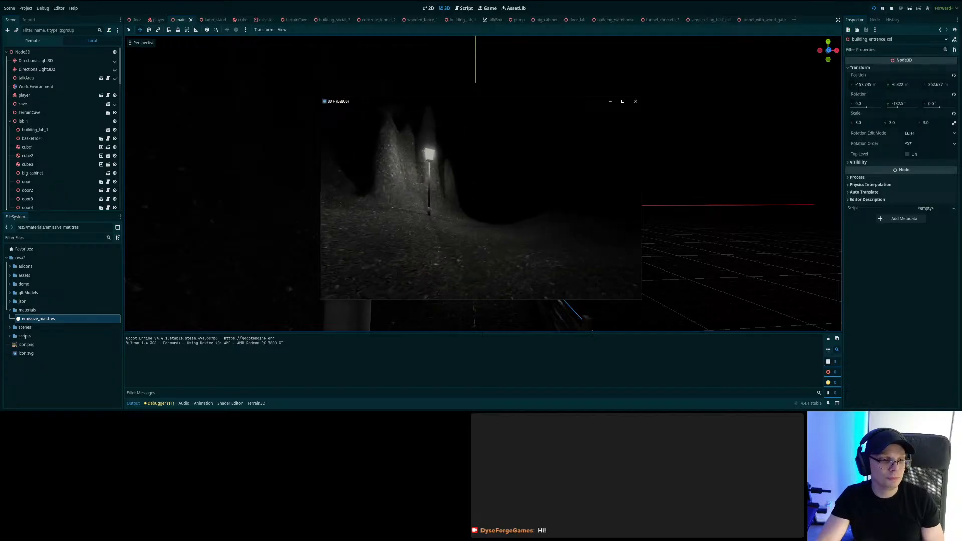
key(w)
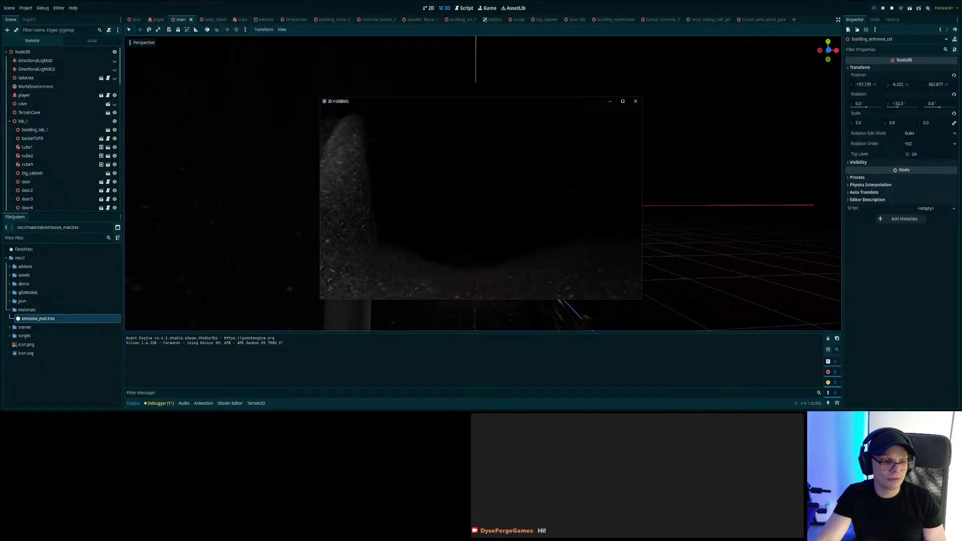
key(w)
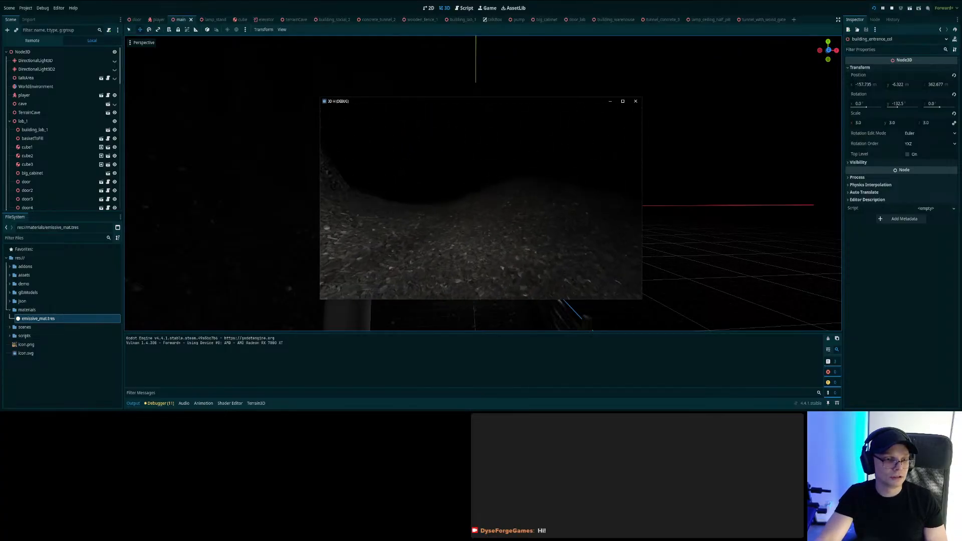
- Walk past the lamp at the cave entrance and on into the unlit area beyond it, judging the ground lighting
key(w)
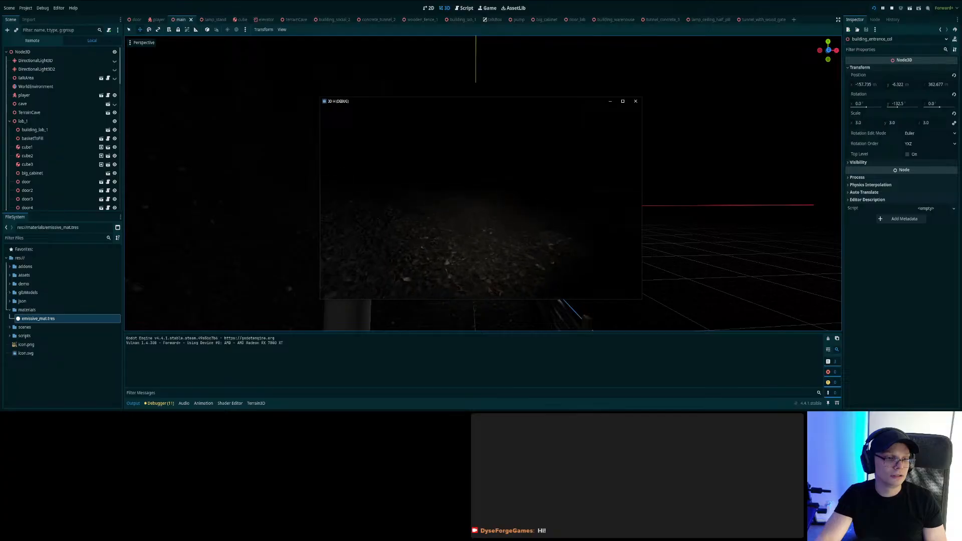
key(w)
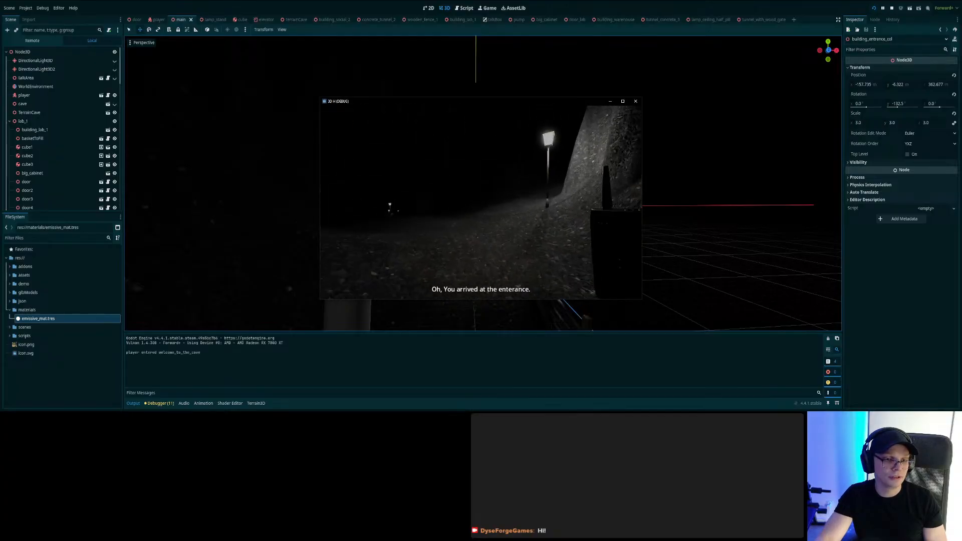
key(w)
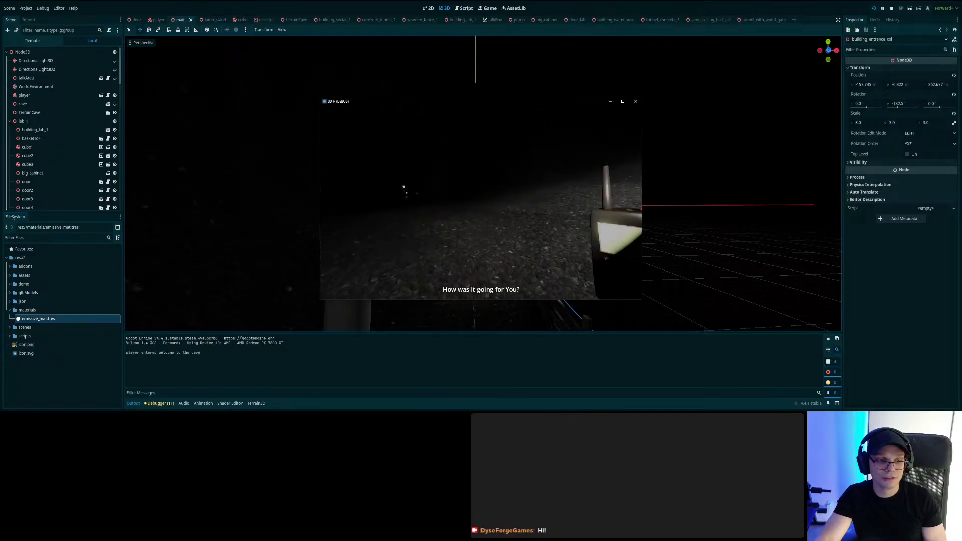
key(w)
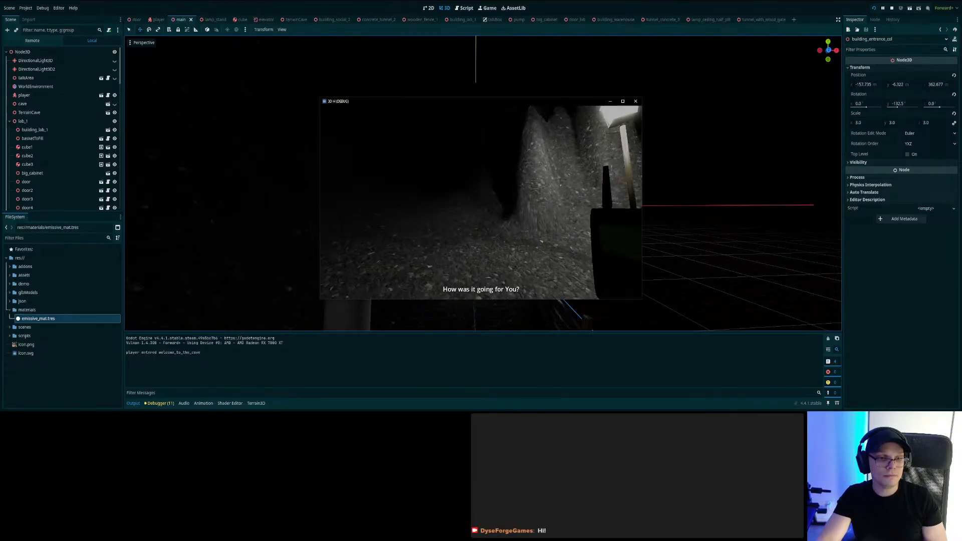
key(w)
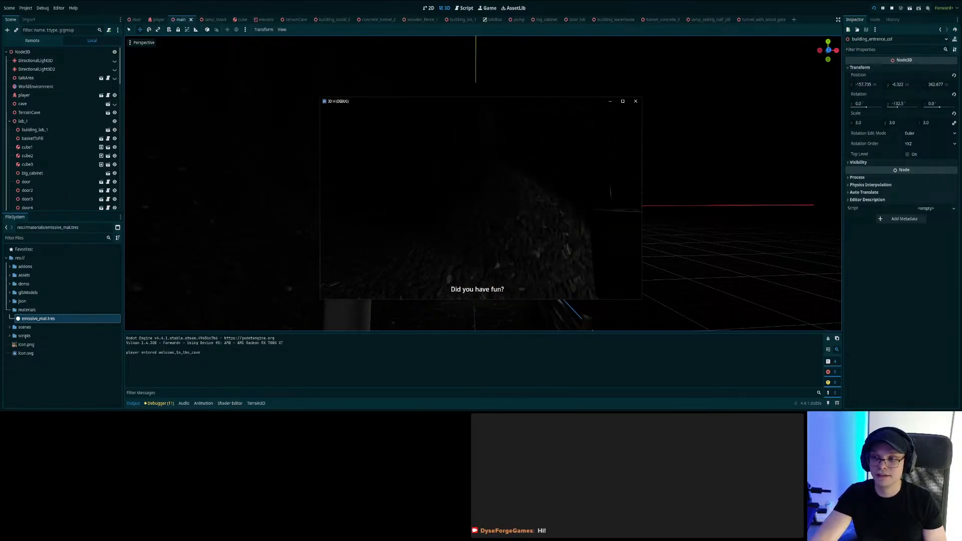
key(w)
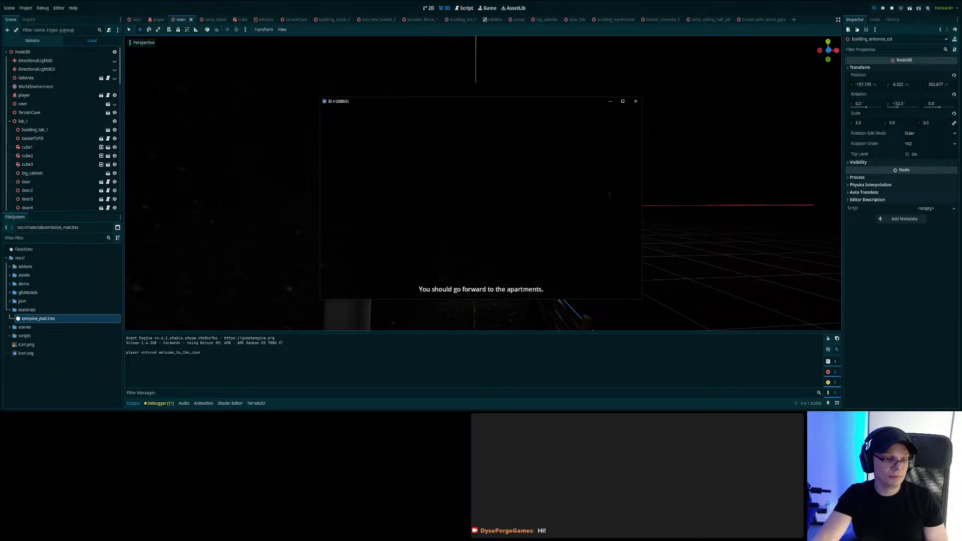
- Cross the dark ground by flashlight to the small structure with the white door, toggling the flashlight to compare visibility
key(w)
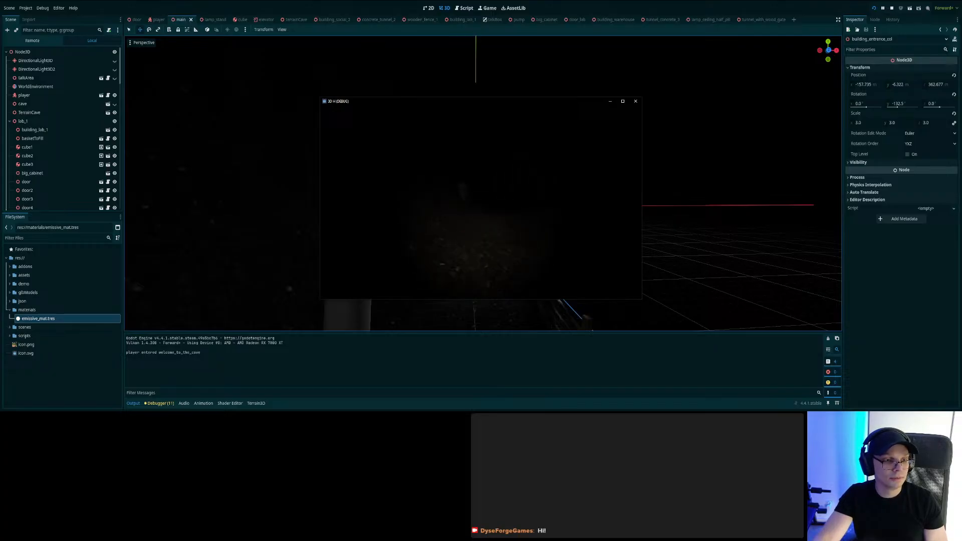
key(w)
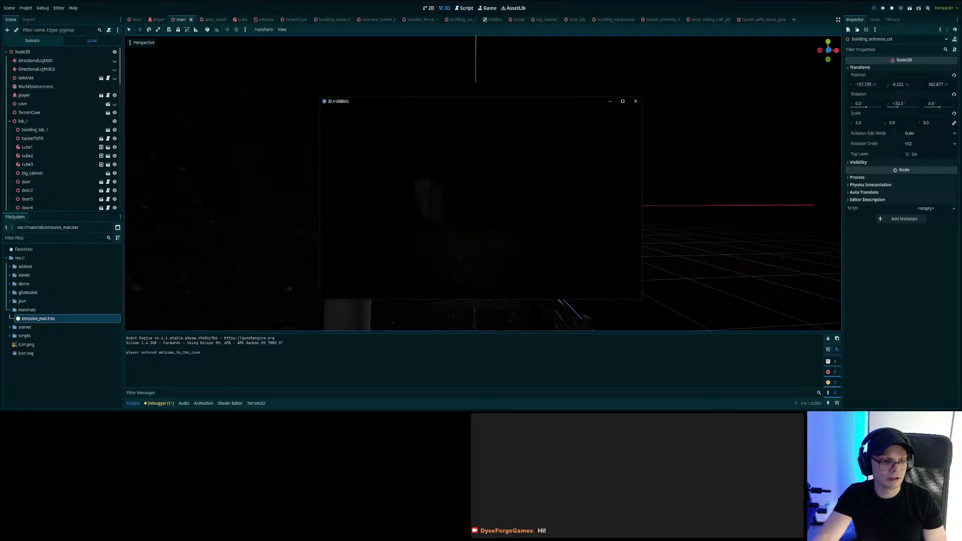
key(w)
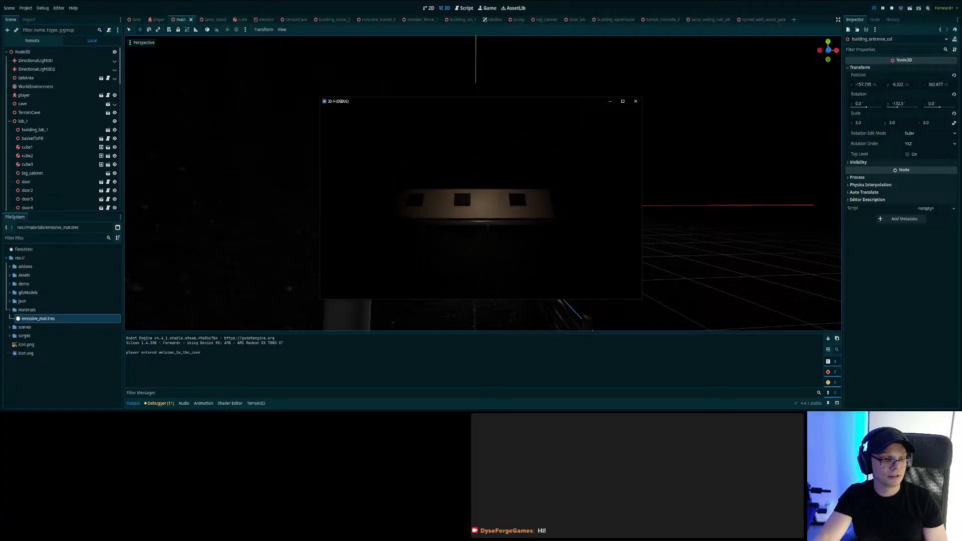
key(f)
key(f)
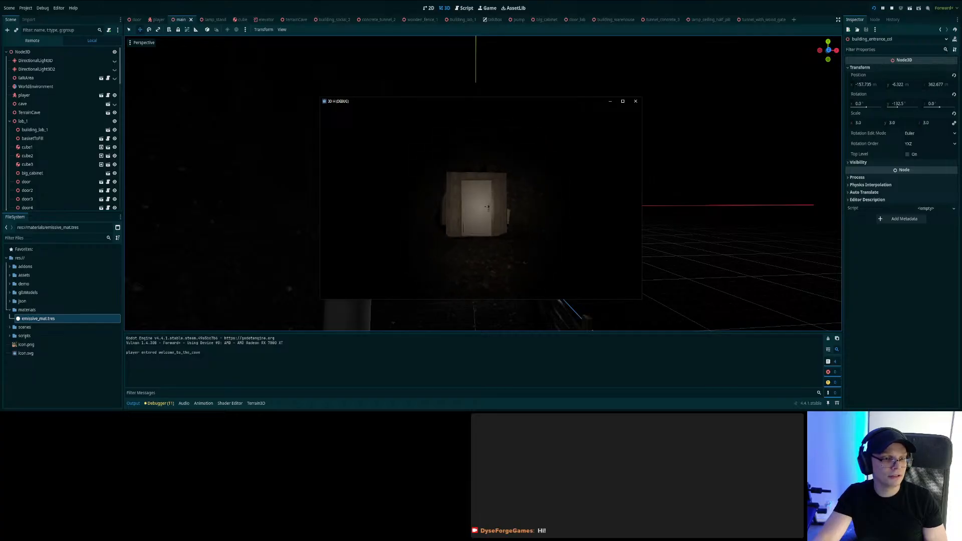
key(w)
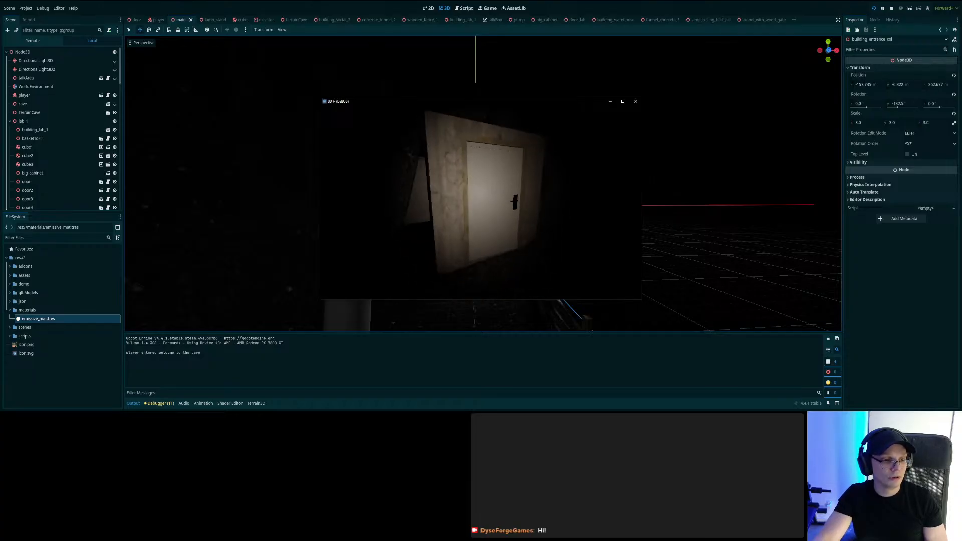
- Open the white door of the small structure and inspect its interior and windows with the flashlight
key(f)
key(e)
key(f)
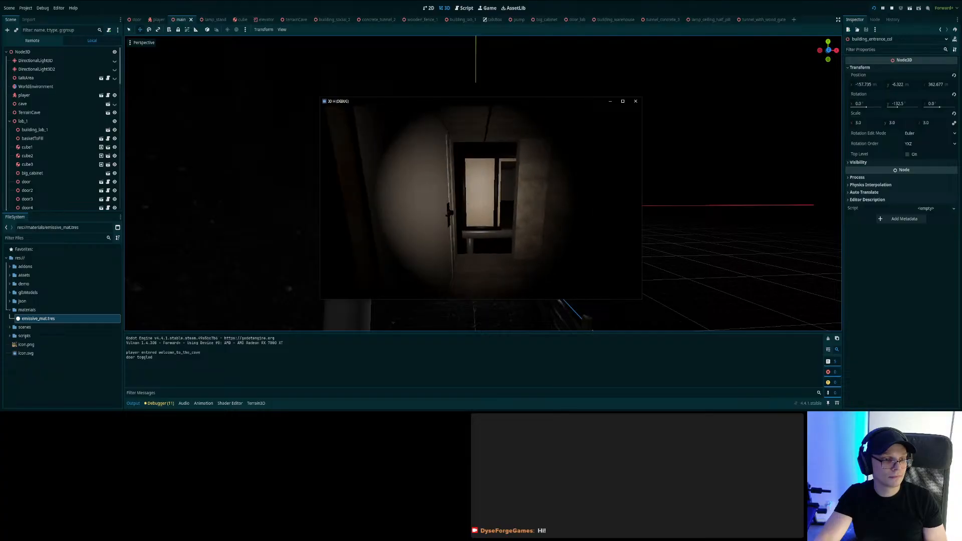
key(w)
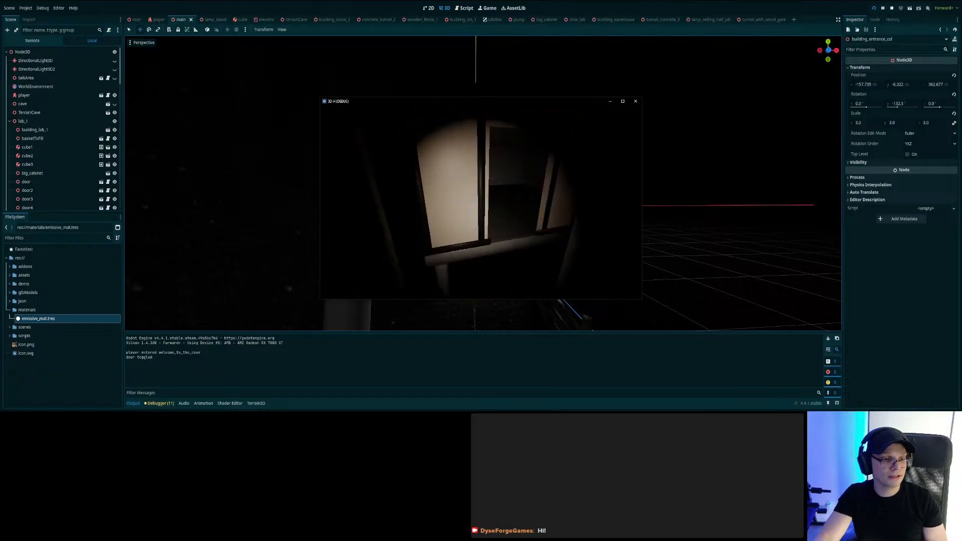
key(w)
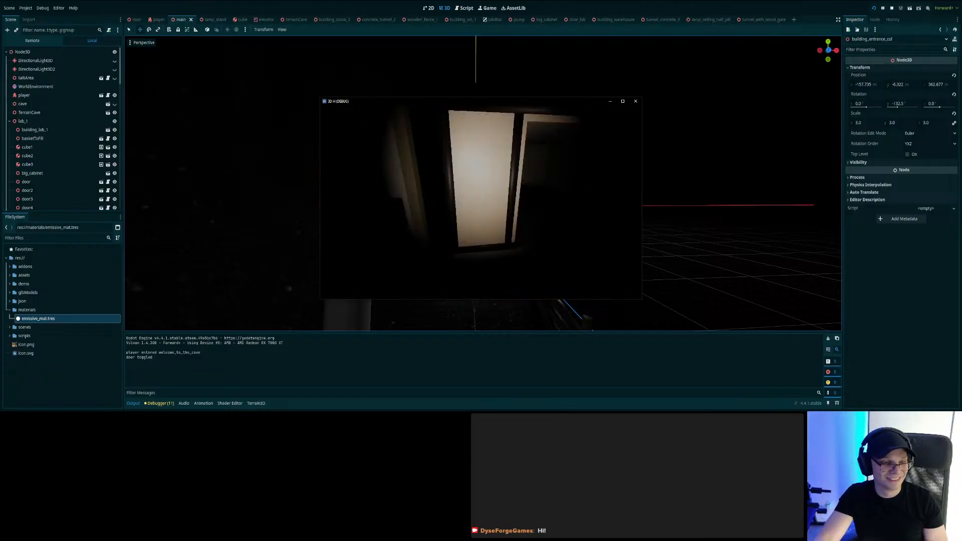
- Cross to the larger building, open the door above its front steps and follow the dark corridor inside
key(w)
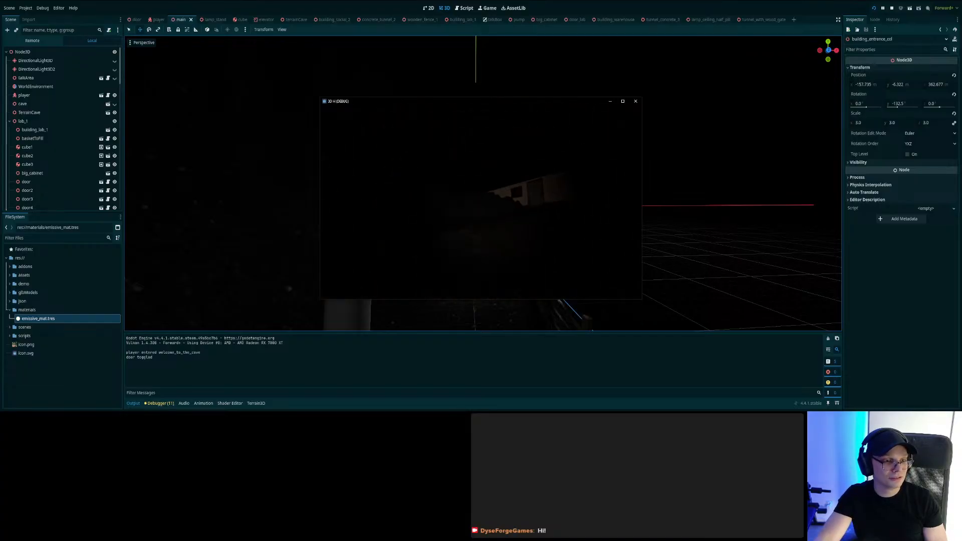
key(f)
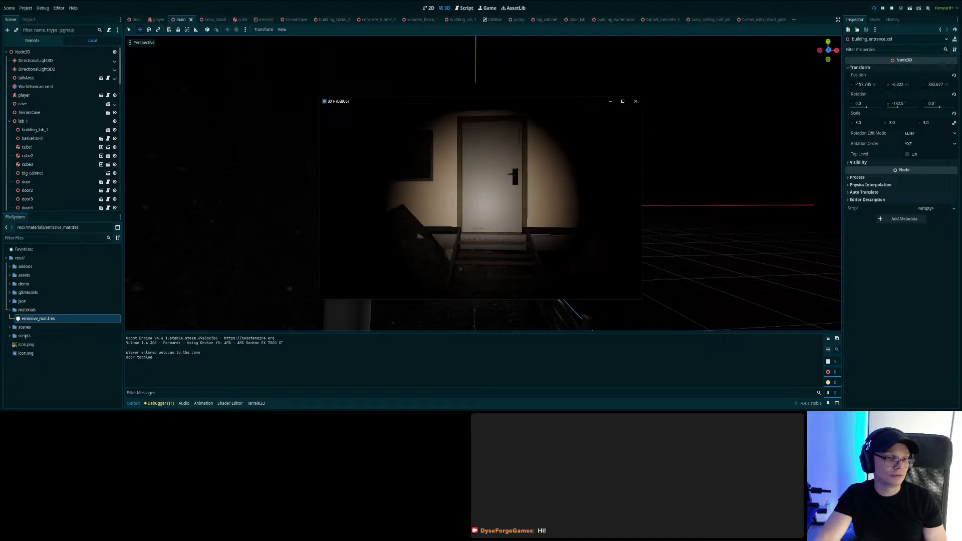
key(w)
key(e)
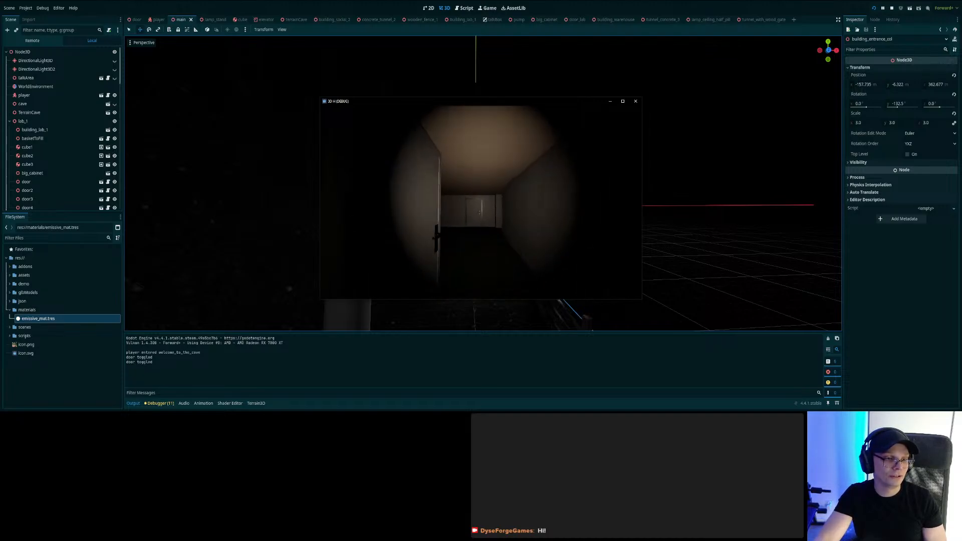
key(w)
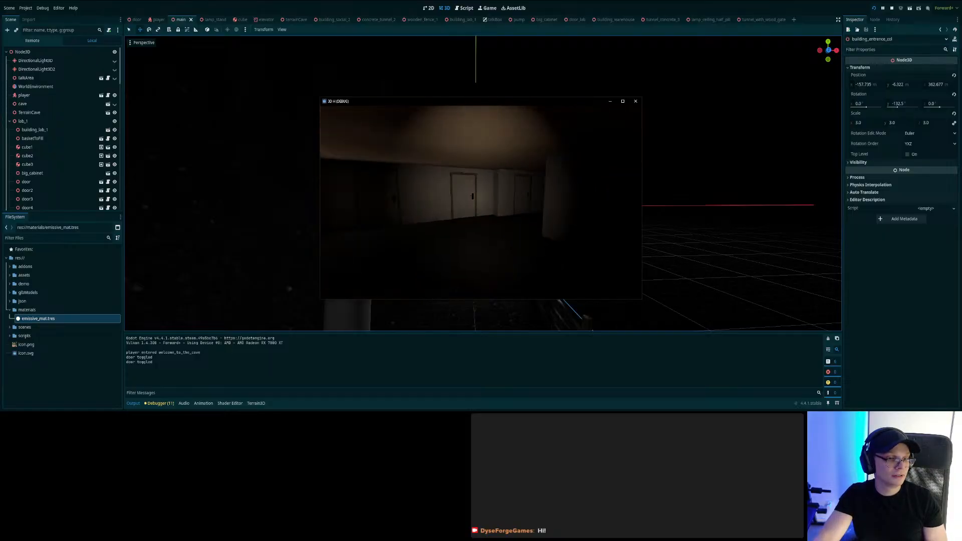
key(w)
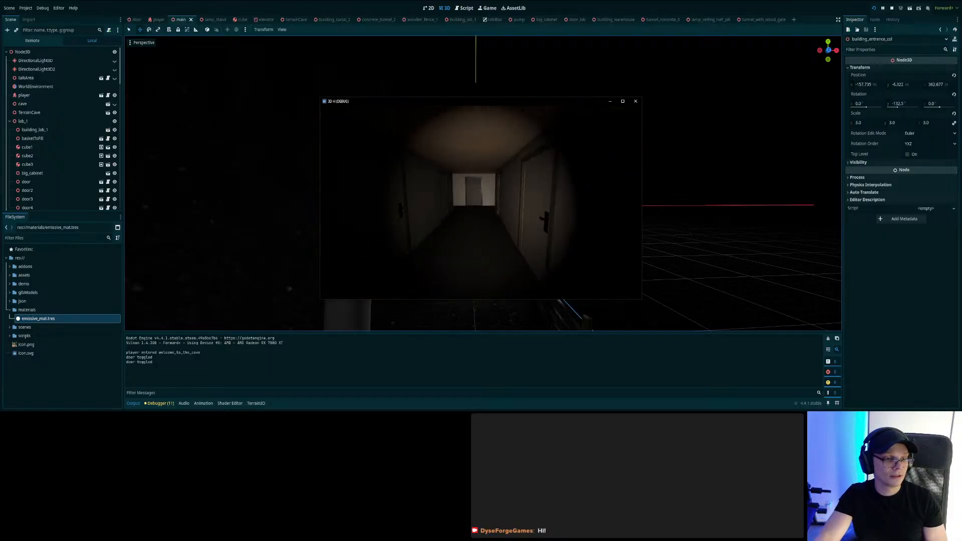
key(w)
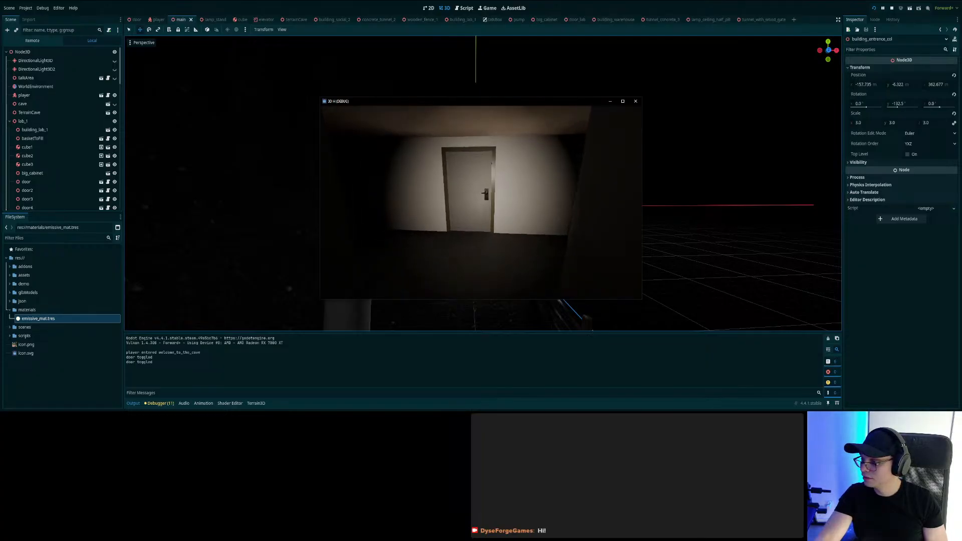
- Open the door at the end of the corridor and inspect the empty room's walls and corners by flashlight
key(w)
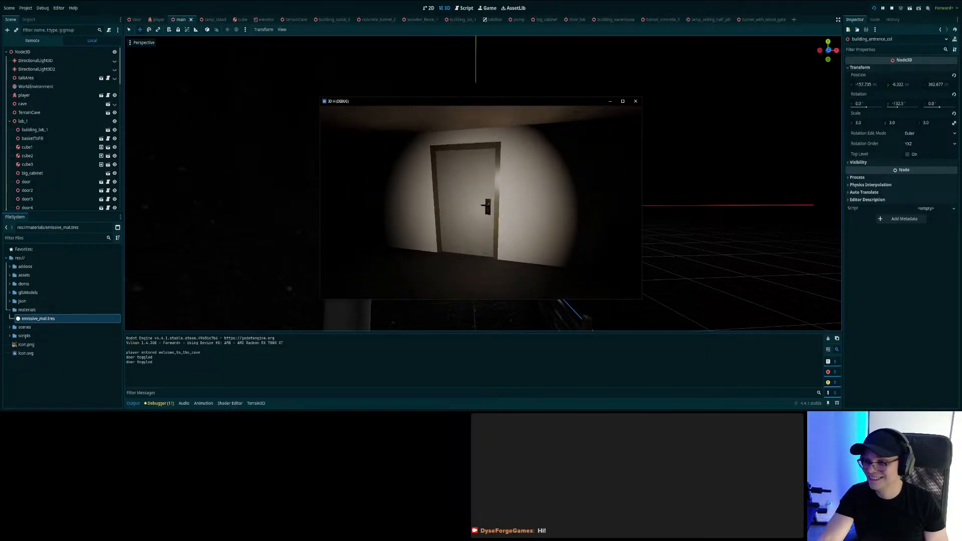
key(w)
key(e)
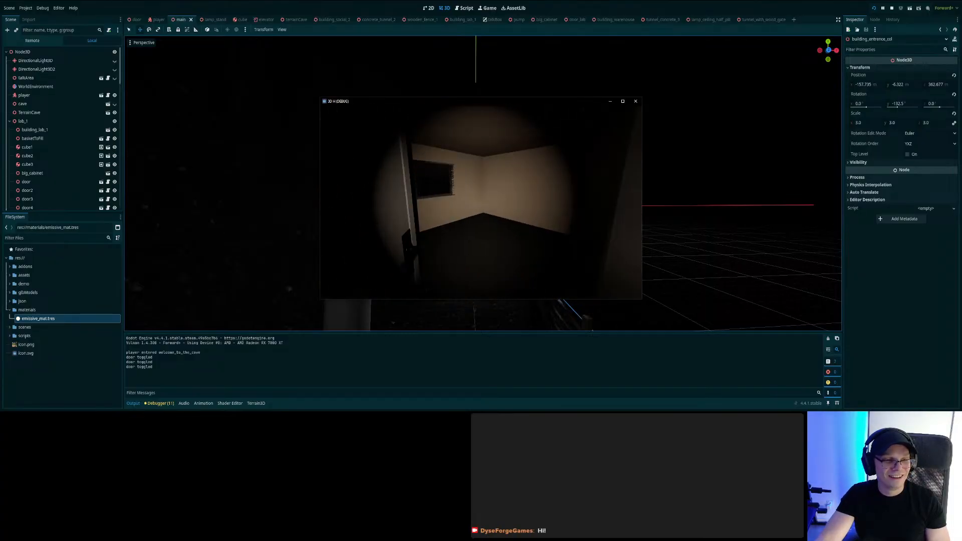
key(w)
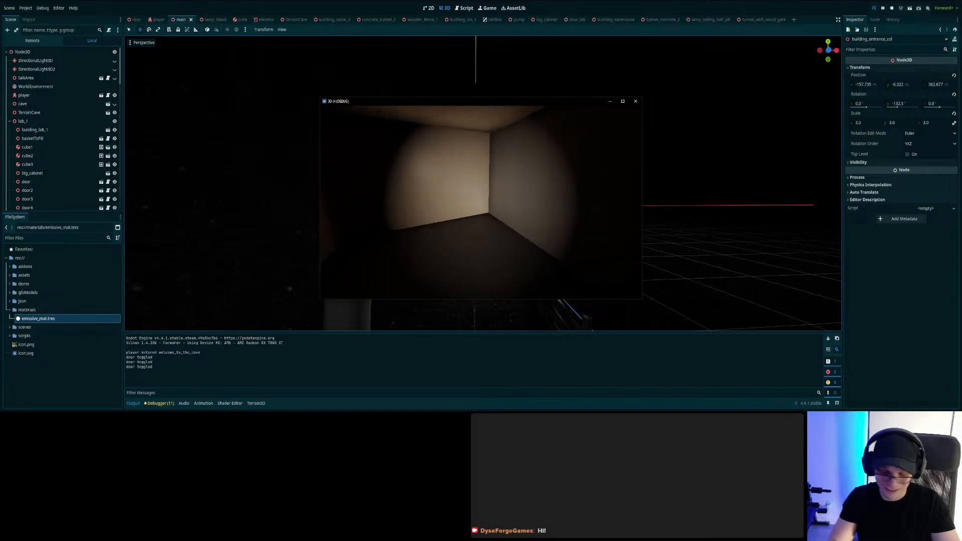
key(w)
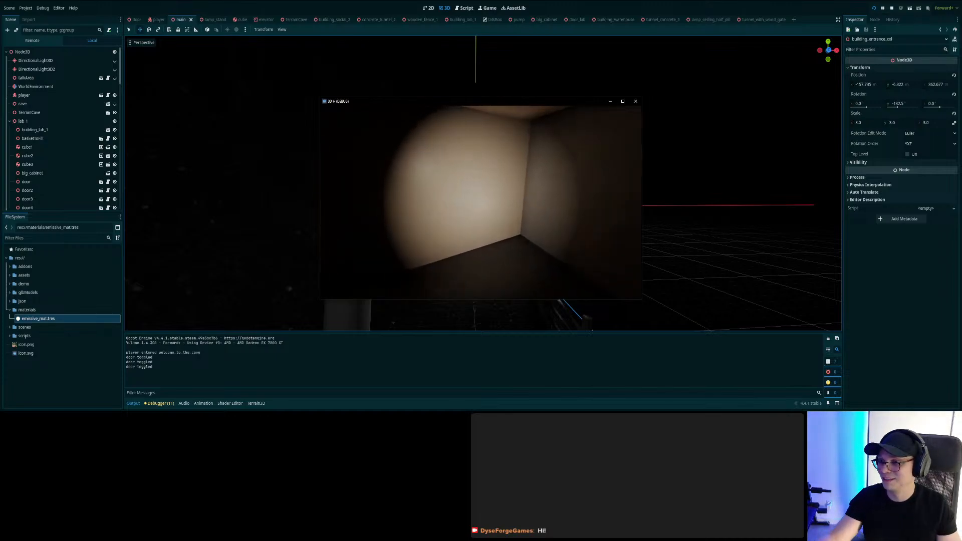
key(a)
key(w)
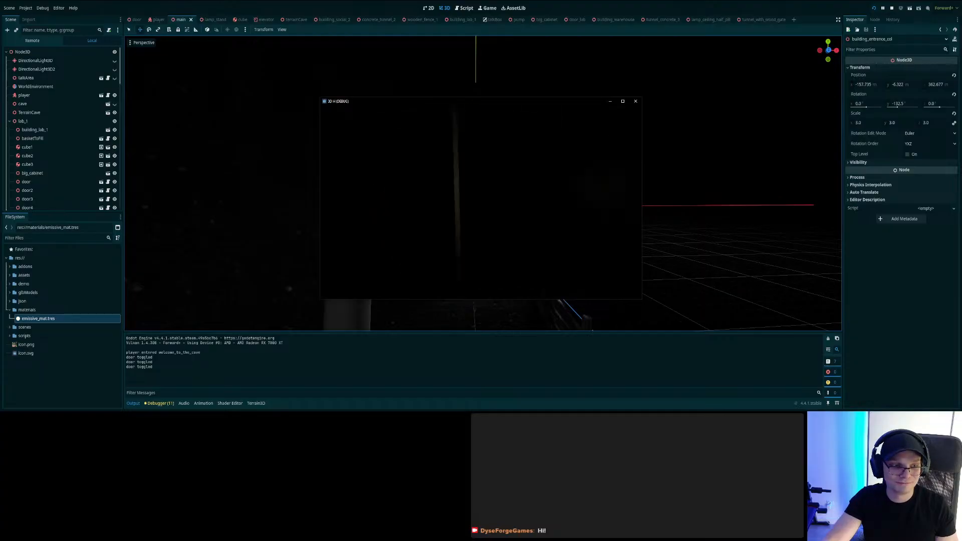
- Open the washroom door, inspect the toilet stalls, showers and sink by flashlight, and return to the corridor
key(w)
key(e)
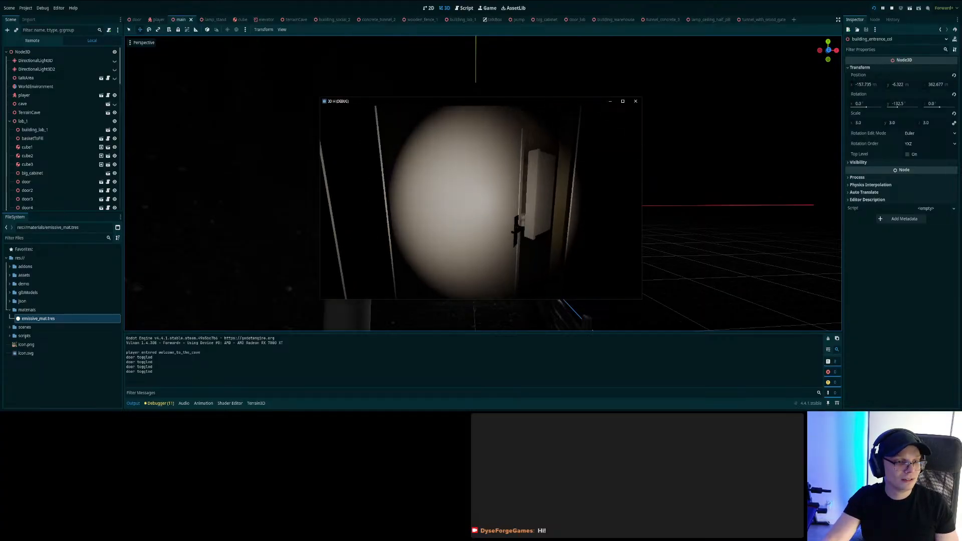
key(w)
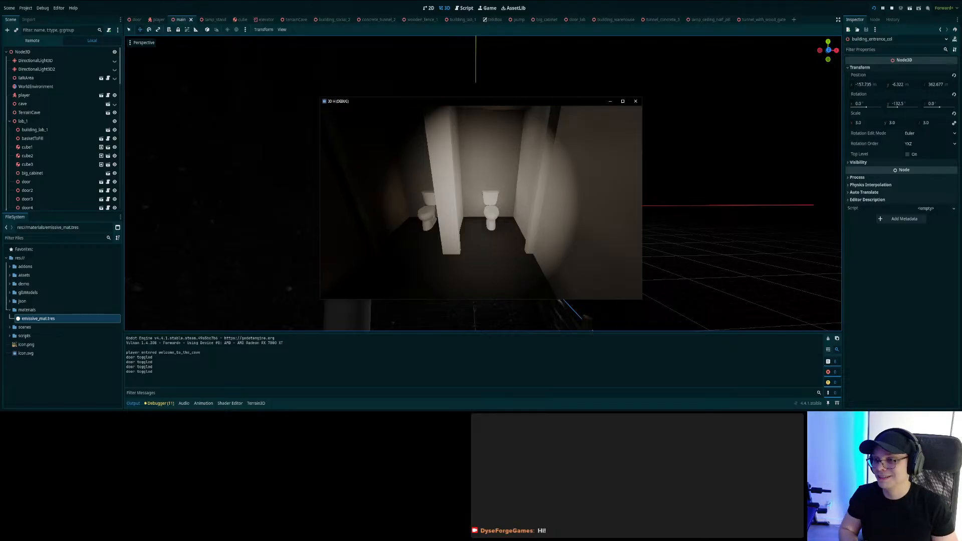
key(w)
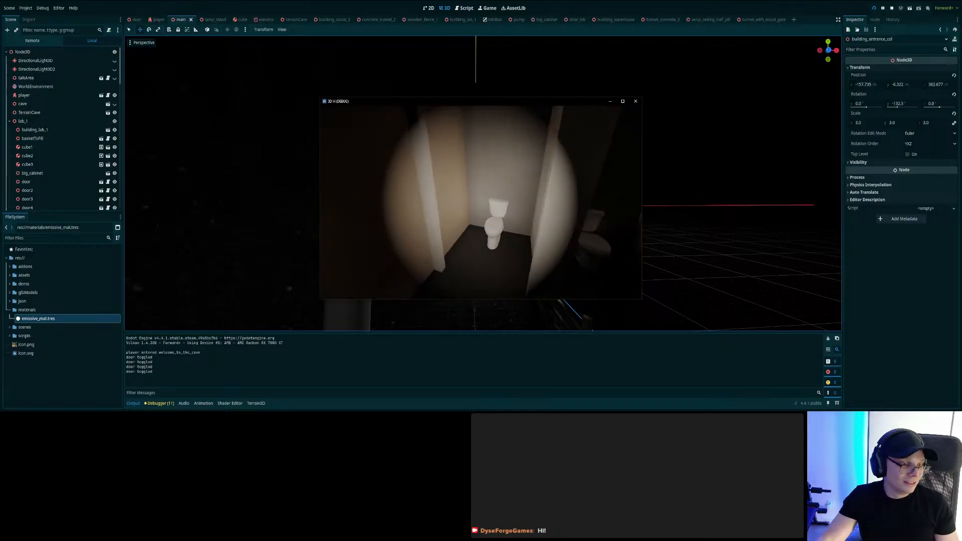
key(w)
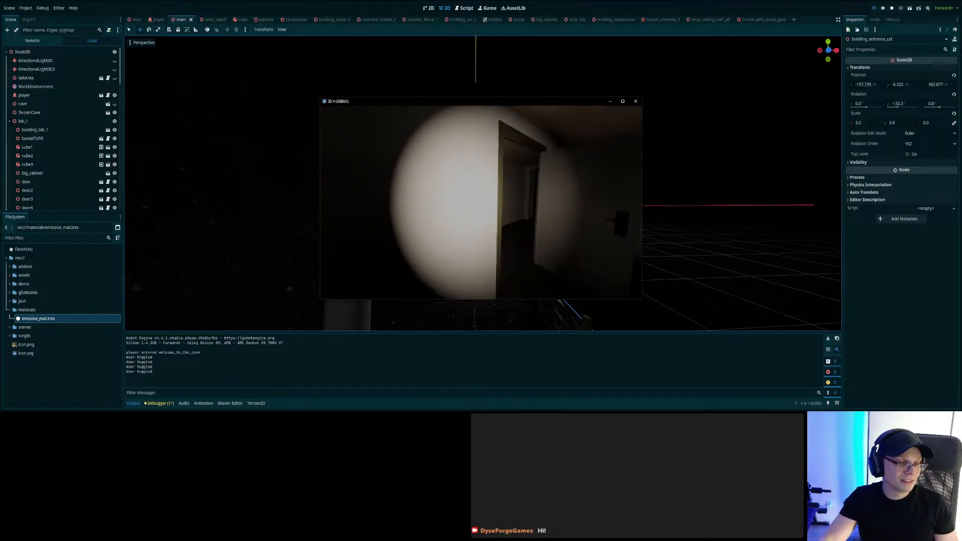
key(w)
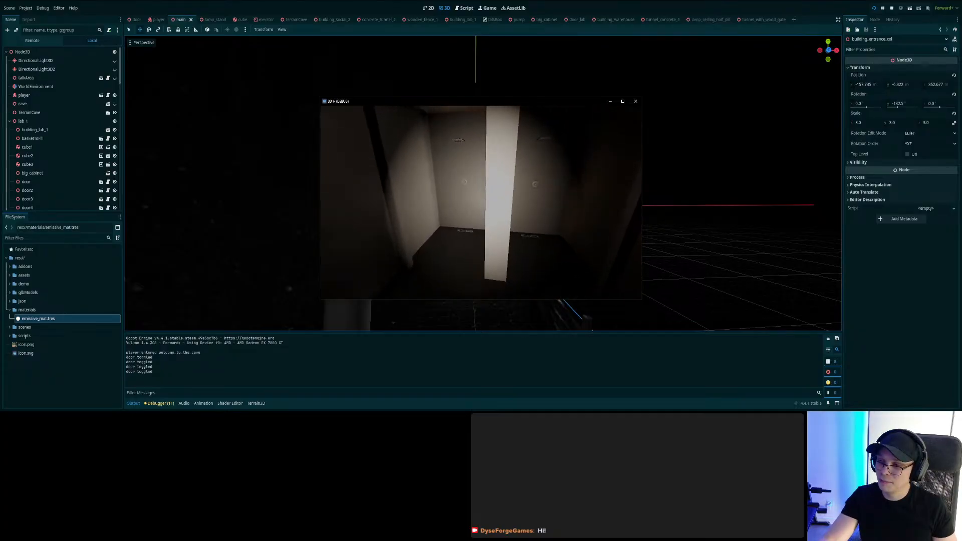
key(w)
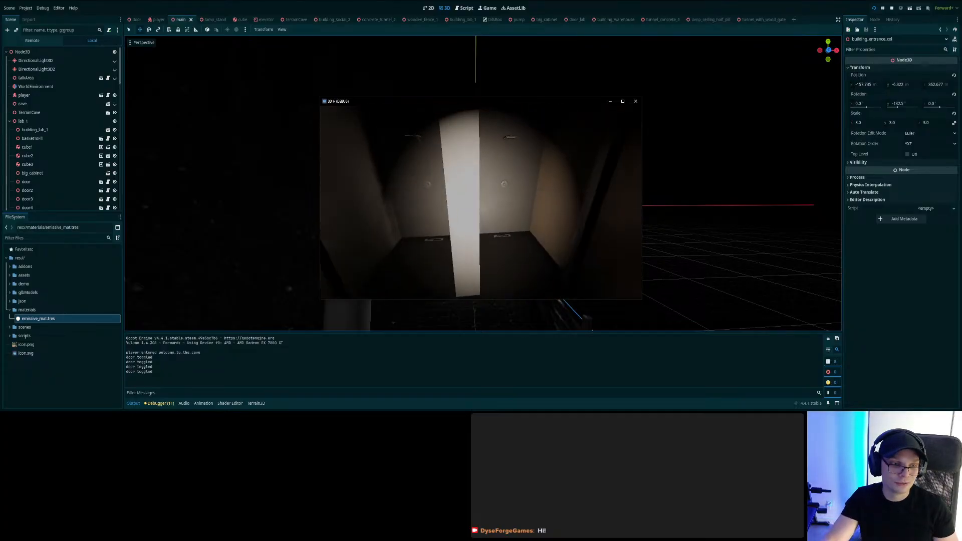
key(s)
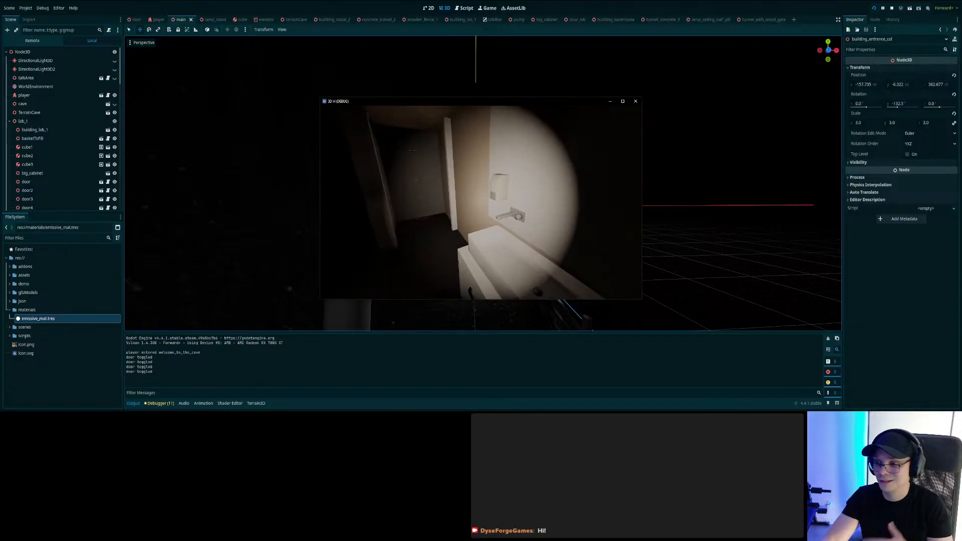
key(w)
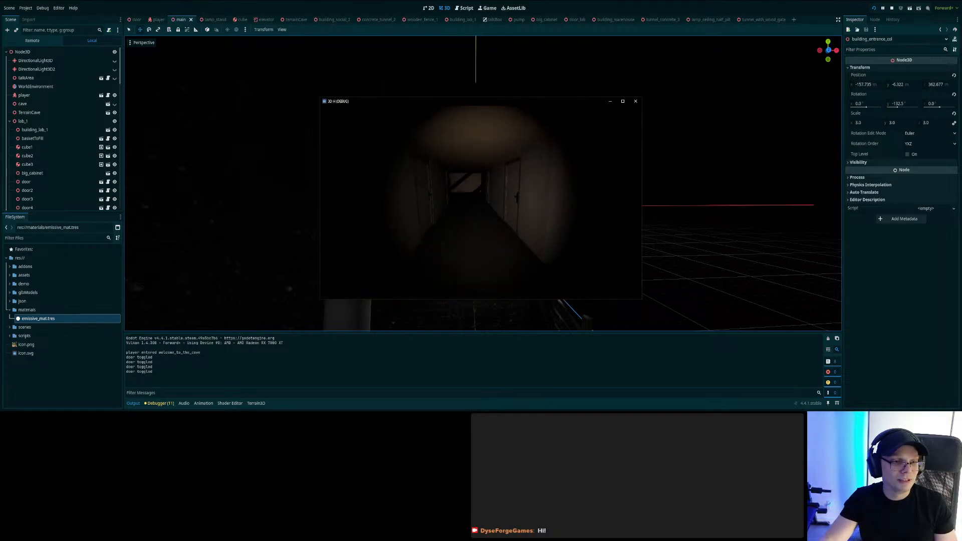
key(w)
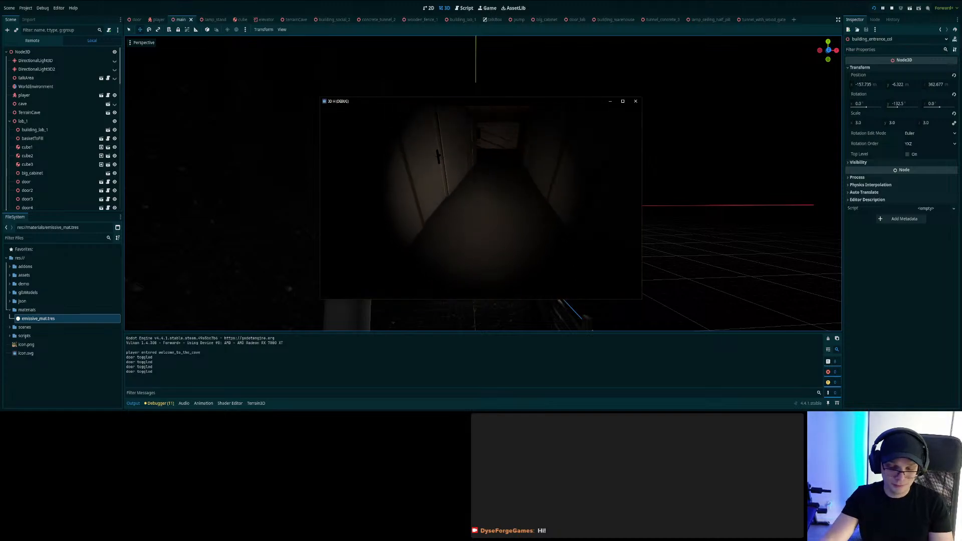
- Stop the running game and save the main scene
key(F8)
key(ctrl+s)
right_drag(523, 226, 517, 260)
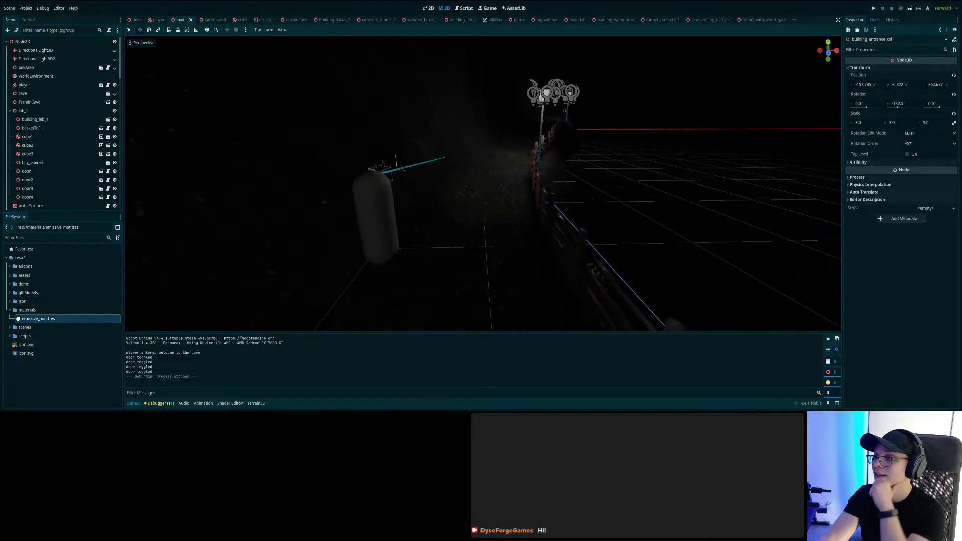
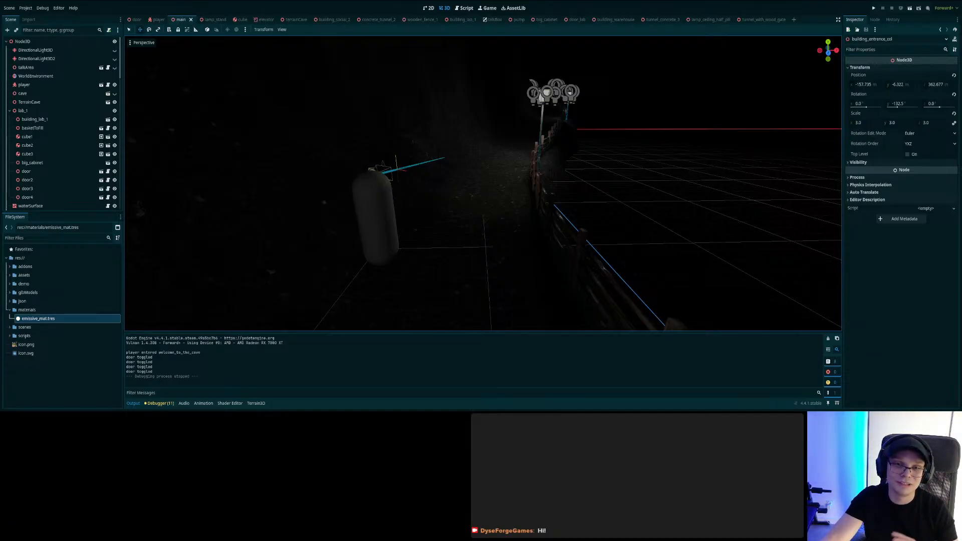
- Open the lamp_stand scene and hide every omni light except OmniLight3D5
right_drag(711, 242, 729, 202)
key(w)
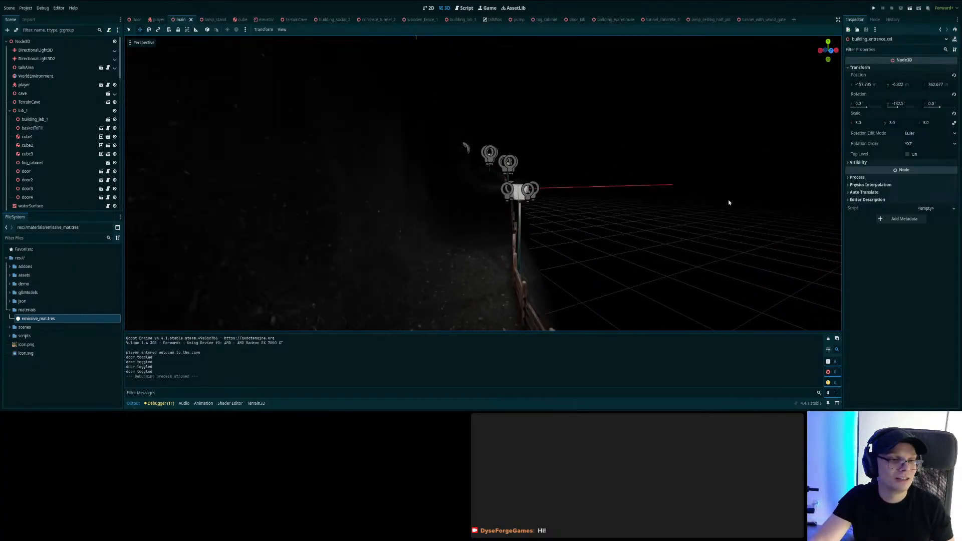
click(213, 19)
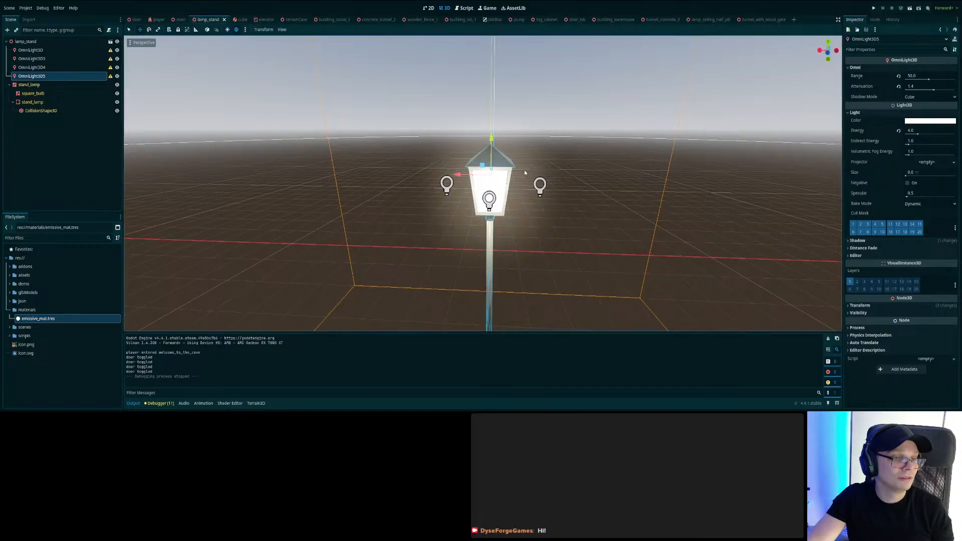
click(117, 67)
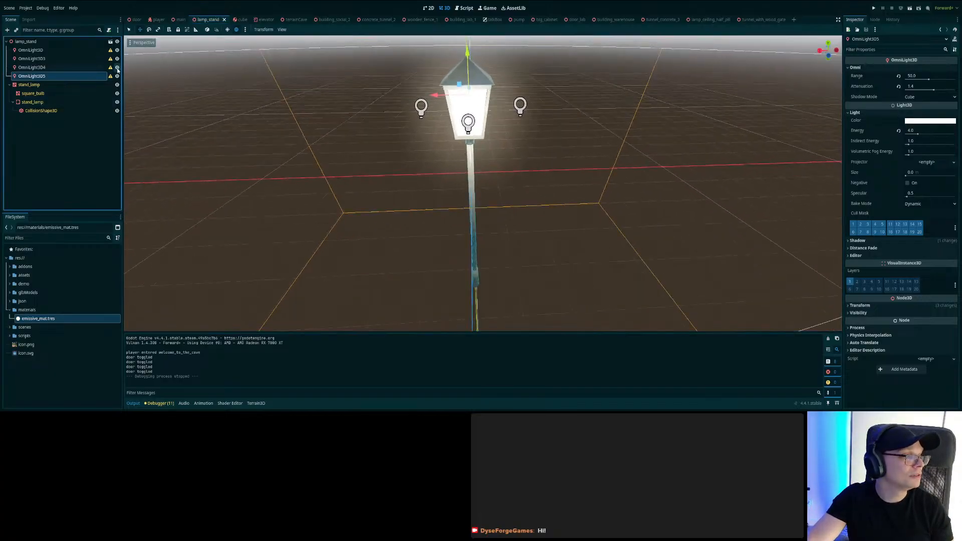
click(117, 59)
click(117, 50)
right_drag(231, 95, 359, 107)
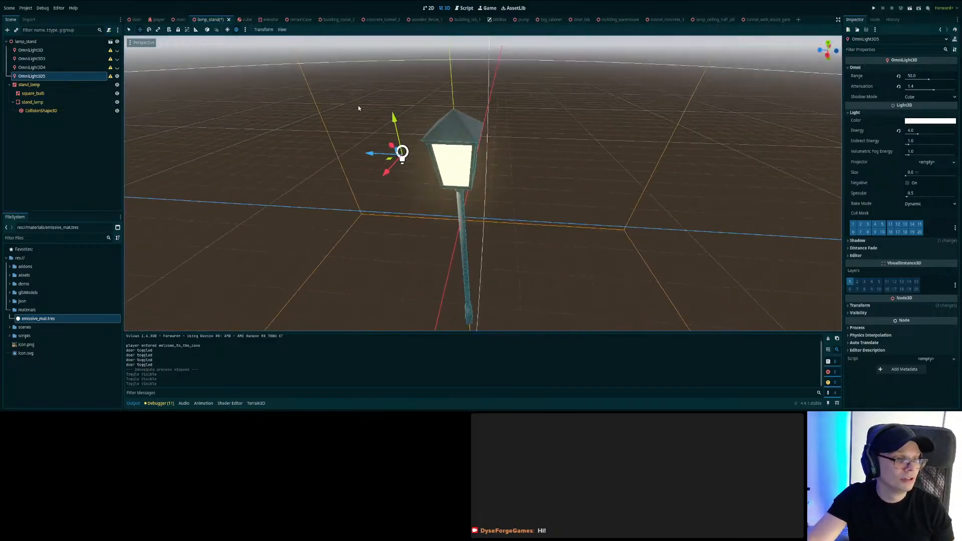
- Move OmniLight3D5 into the middle of the lamp head, save, and check the lamp's glow along the fence in the main scene
drag(397, 118, 400, 88)
key(ctrl+z)
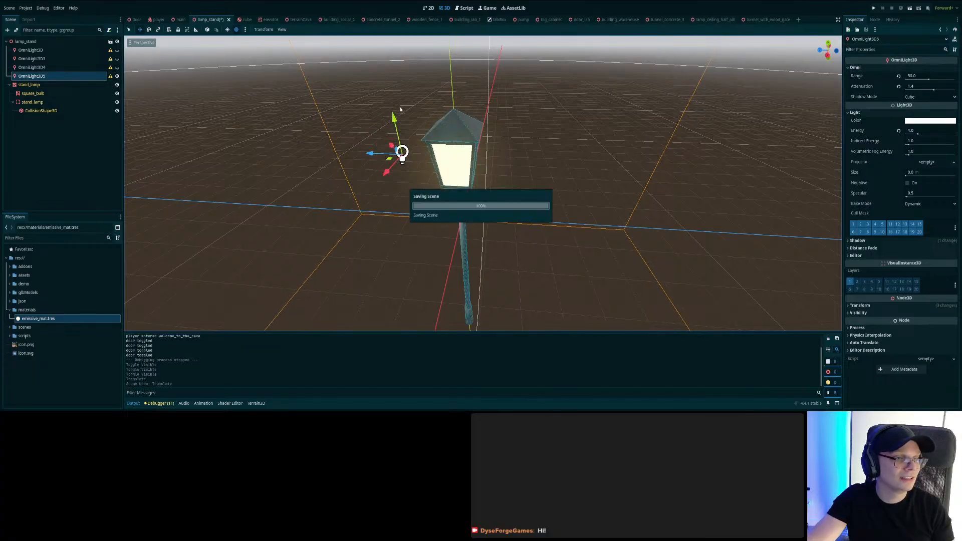
drag(367, 154, 421, 156)
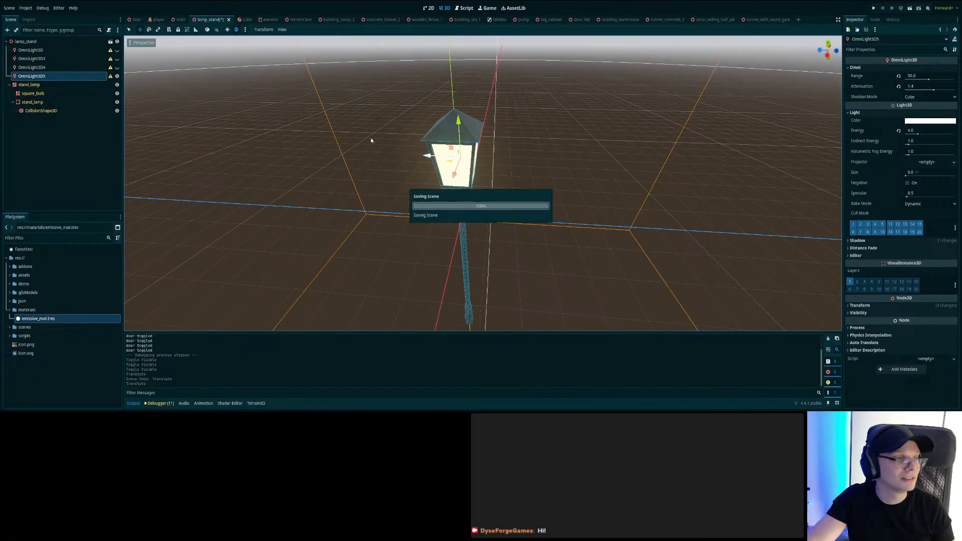
click(179, 20)
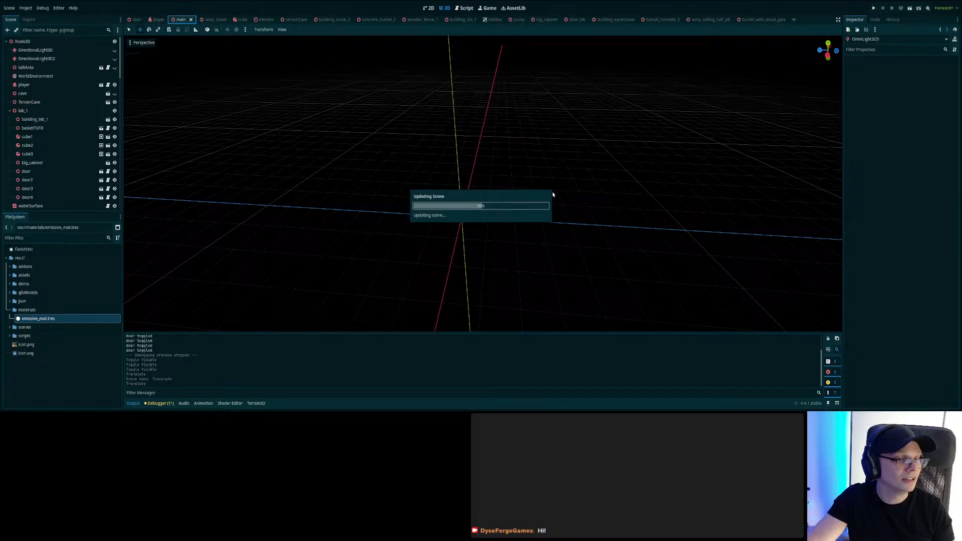
key(w)
mouse_move(555, 217)
right_down()
mouse_move(553, 281)
mouse_move(558, 228)
mouse_move(546, 210)
right_up()
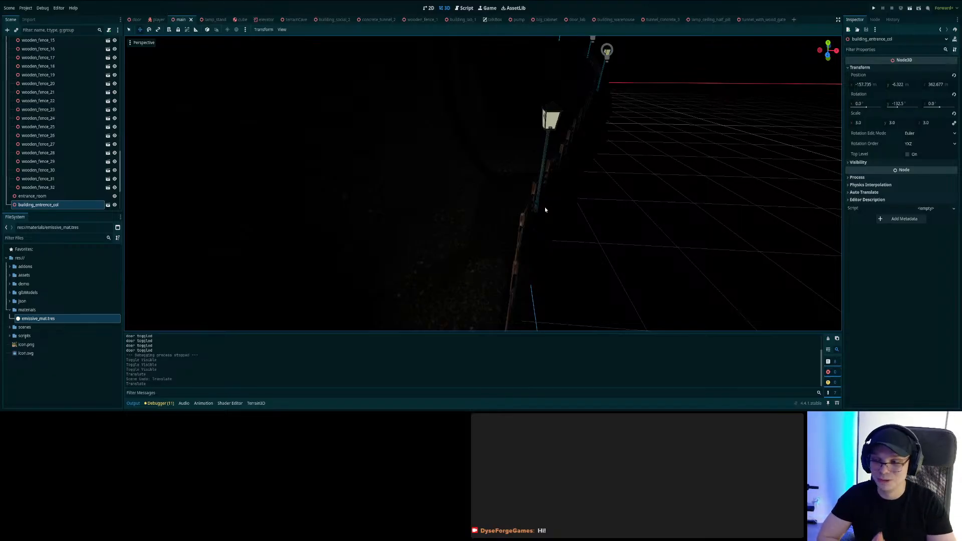
right_drag(510, 140, 333, 71)
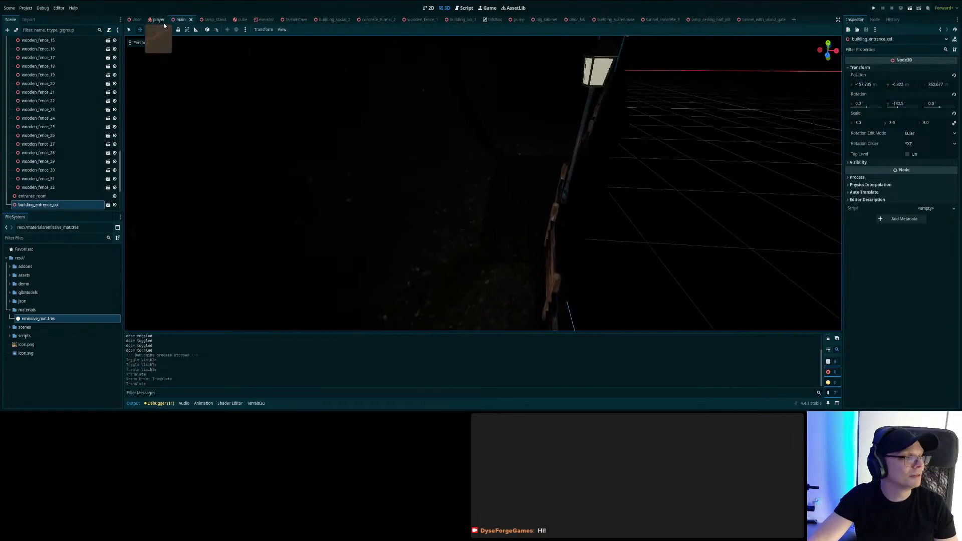
- Raise OmniLight3D5 above the roof of the stand lamp, save, and check the path lighting in the main scene
click(218, 21)
drag(458, 120, 457, 39)
key(ctrl+s)
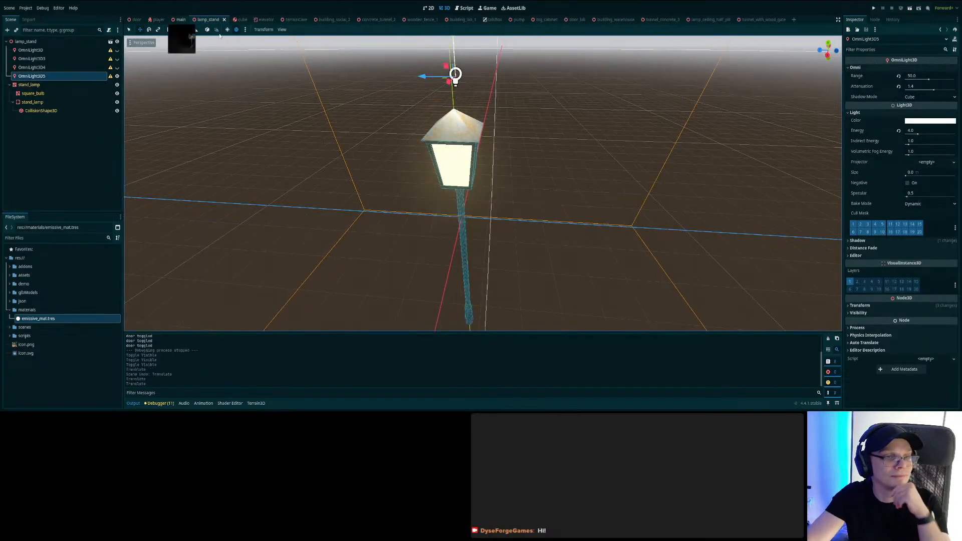
click(179, 19)
right_drag(483, 169, 535, 131)
key(w)
key(w)
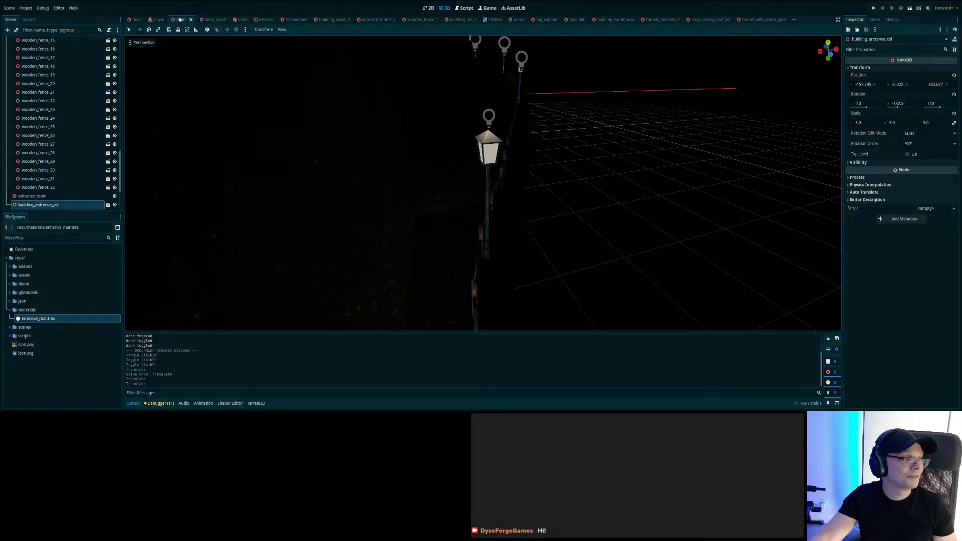
- Undo the OmniLight3D5 moves and the hiding of the other omni lights in lamp_stand, and save the scene
click(213, 19)
key(ctrl+z)
key(ctrl+z)
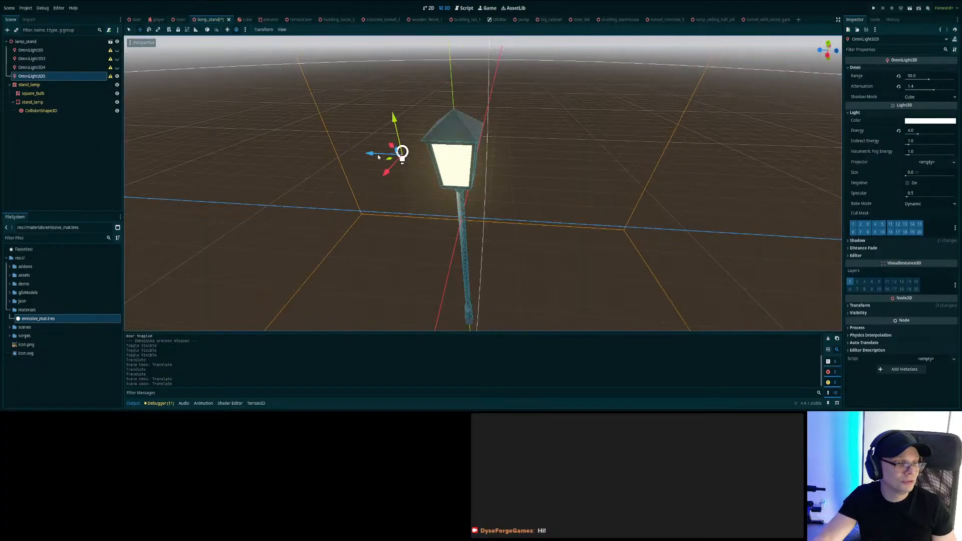
key(ctrl+z)
key(ctrl+z)
key(ctrl+z)
mouse_move(255, 84)
right_down()
mouse_move(321, 100)
mouse_move(355, 95)
right_up()
key(ctrl+s)
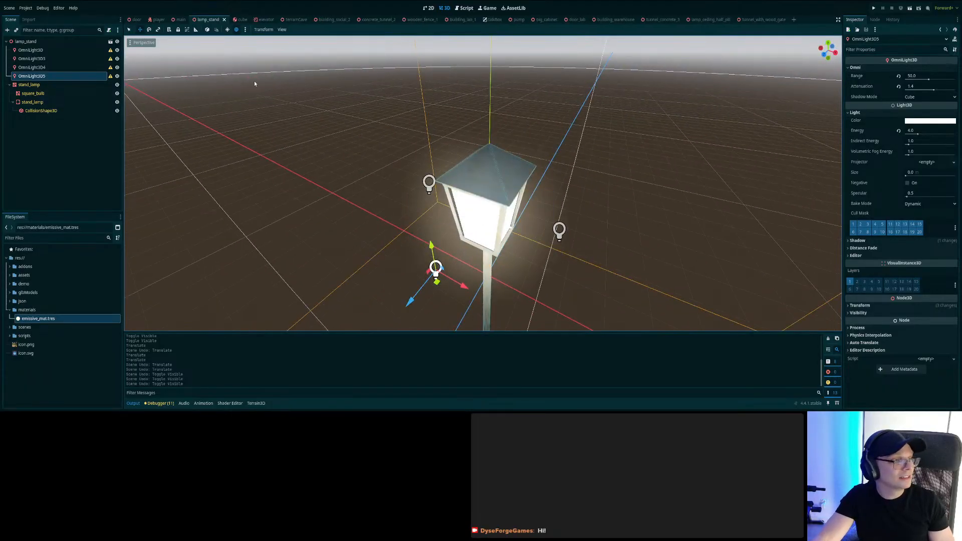
- Examine how the stand lamps light the ground, fence and cave walls along the path in the main scene
click(180, 19)
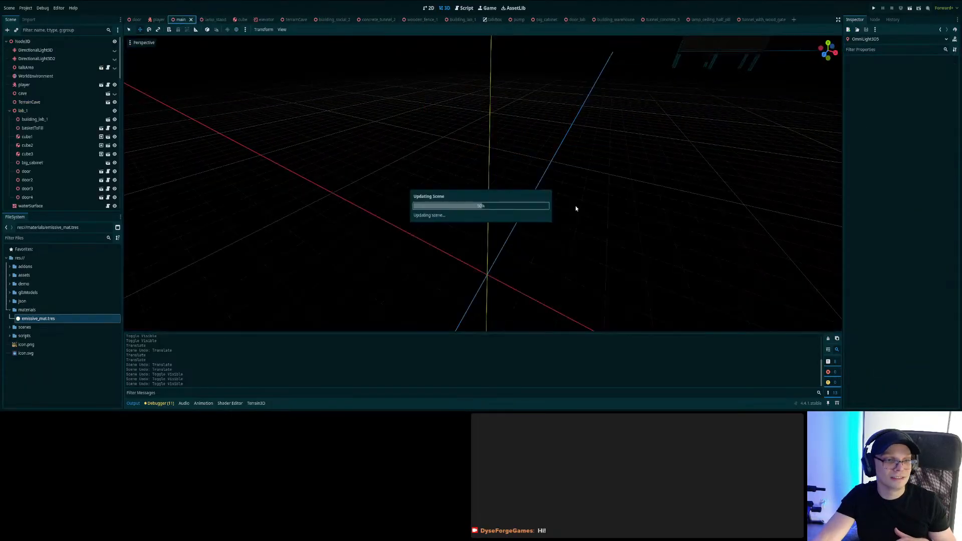
key(w)
mouse_move(587, 185)
right_down()
mouse_move(579, 194)
mouse_move(593, 201)
mouse_move(575, 200)
mouse_move(588, 184)
right_up()
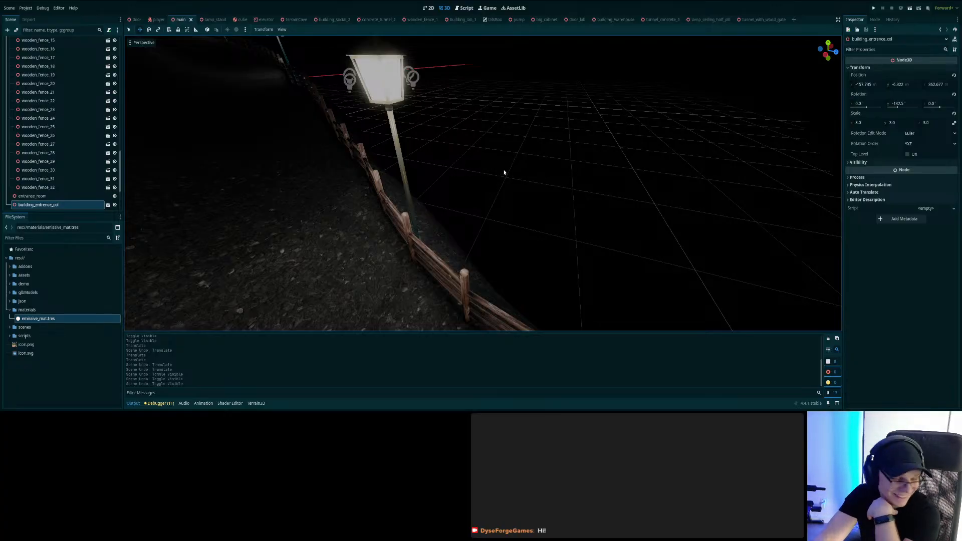
scroll(536, 177, down, 2)
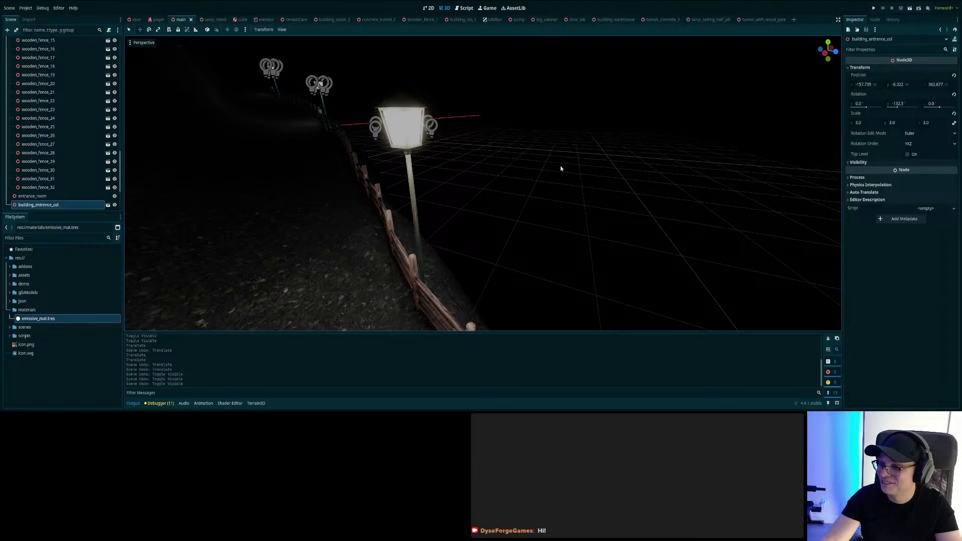
right_drag(550, 159, 595, 160)
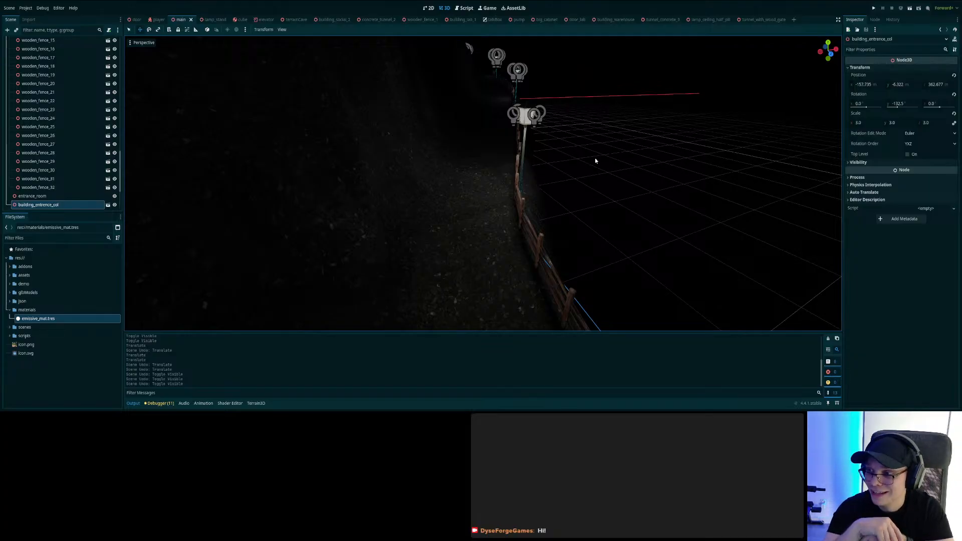
right_drag(596, 160, 592, 175)
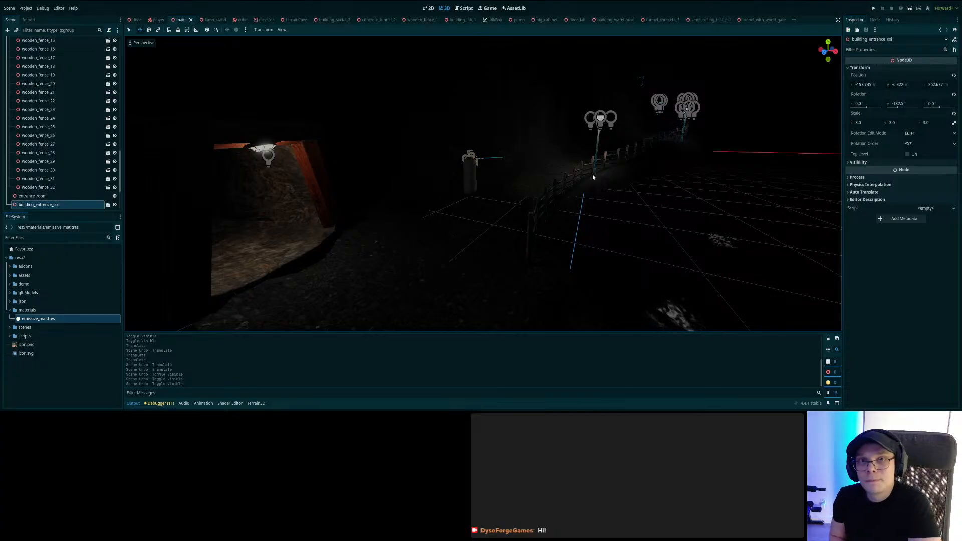
right_drag(592, 177, 684, 161)
key(w)
key(w)
key(s)
key(w)
key(w)
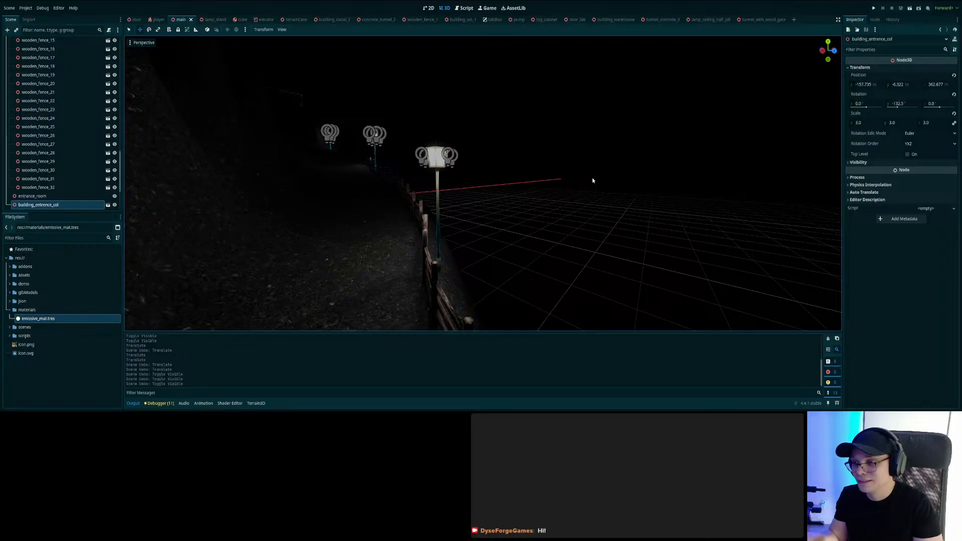
- Examine the dark cave wall around the player and the ceiling lamp's light in the wooden tunnel gate
right_drag(571, 204, 565, 201)
right_drag(483, 183, 537, 186)
key(w)
key(s)
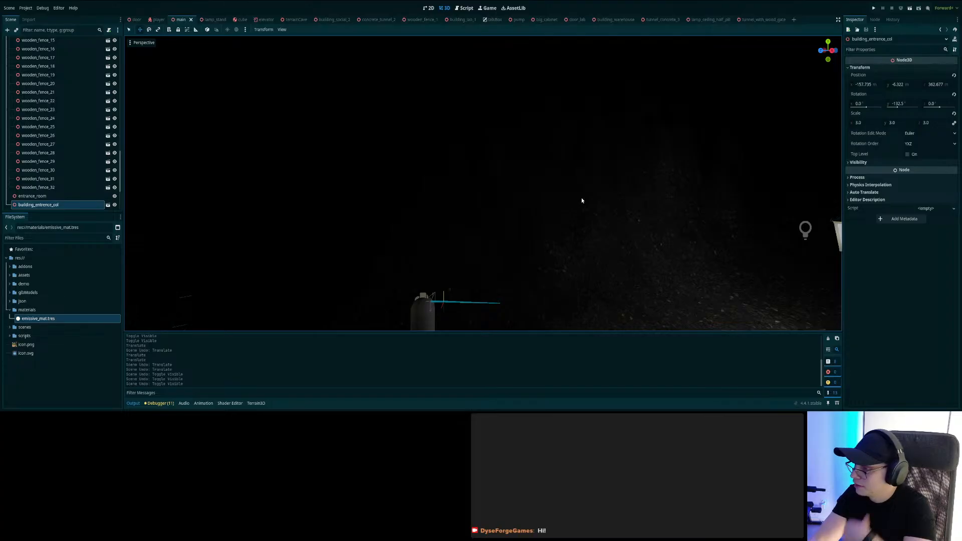
right_drag(581, 199, 447, 241)
key(w)
right_drag(561, 221, 576, 197)
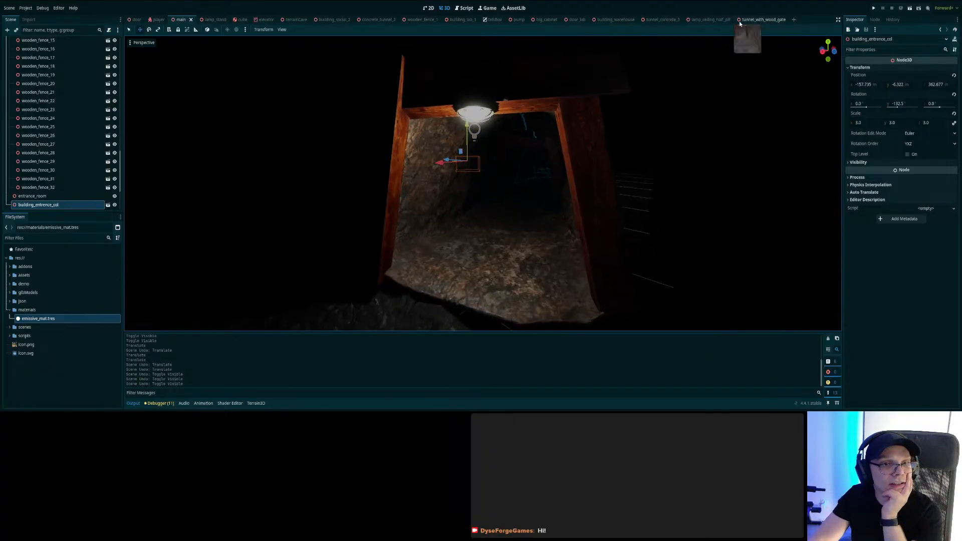
- Hide the OmniLight3D in the half-pill ceiling lamp scene, save, and check the tunnel in the main scene
click(545, 19)
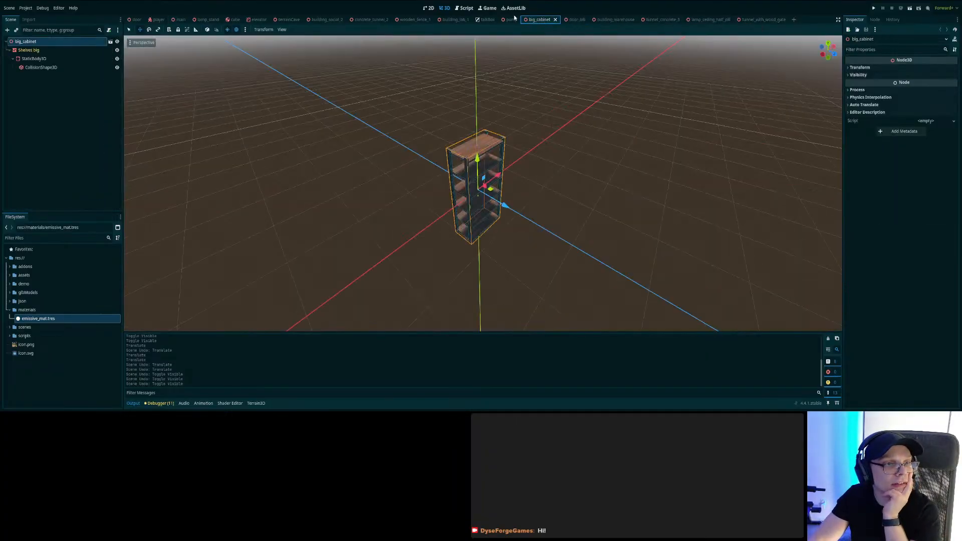
click(570, 19)
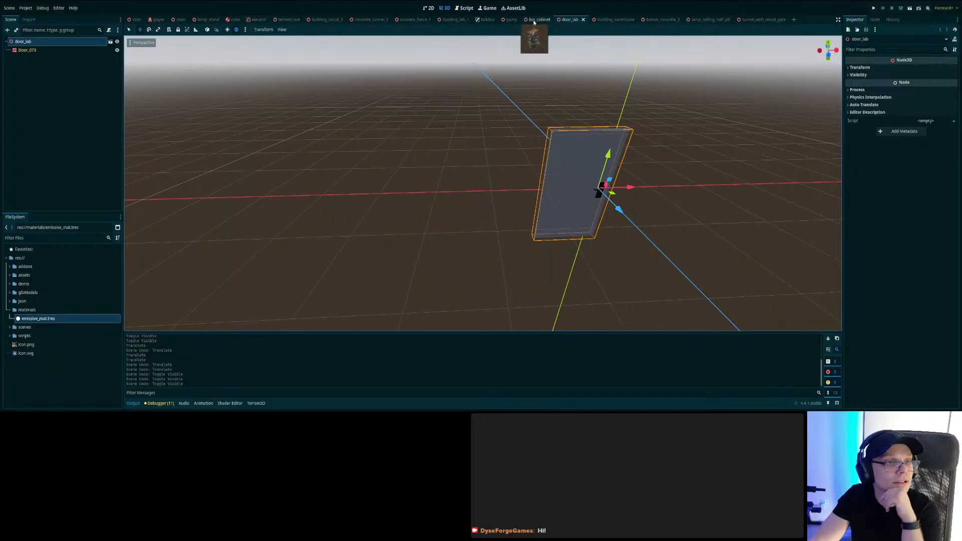
click(702, 19)
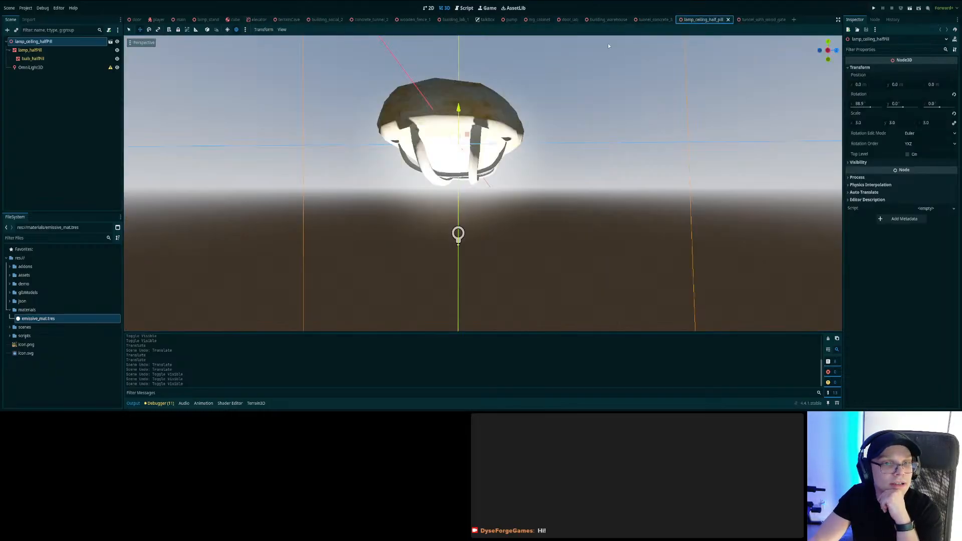
click(118, 68)
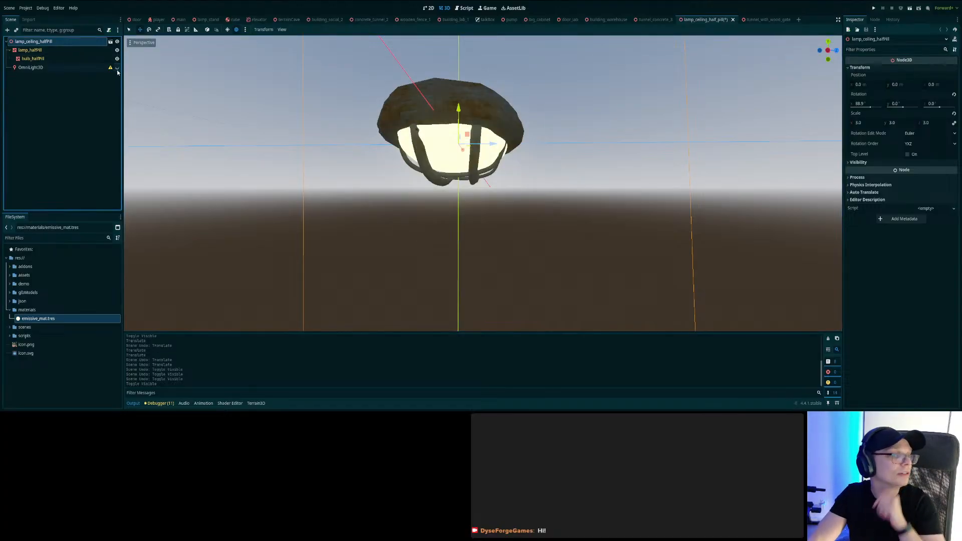
key(ctrl+s)
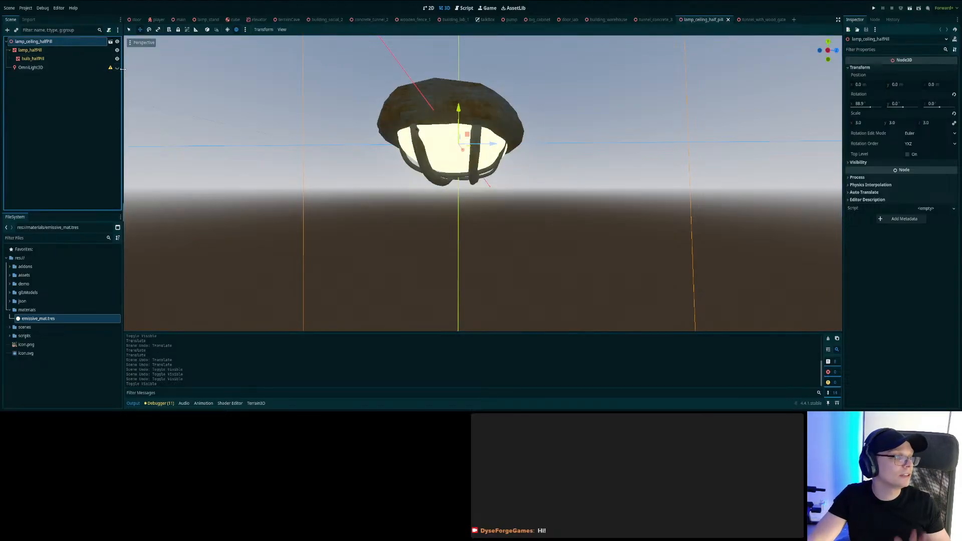
click(181, 19)
right_drag(560, 148, 767, 236)
key(w)
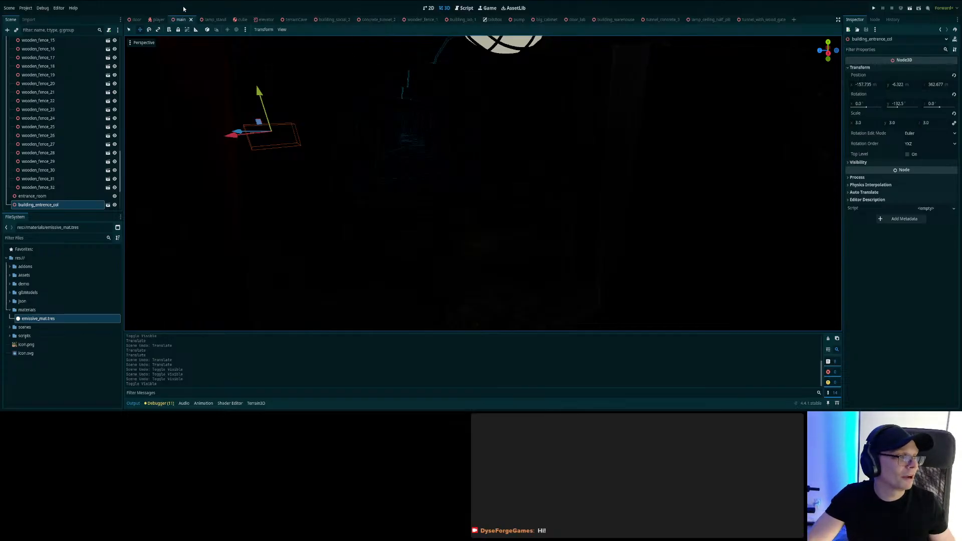
- Make the half-pill ceiling lamp's OmniLight3D visible again, save the scene, and return to the fenced path in the main scene
click(212, 19)
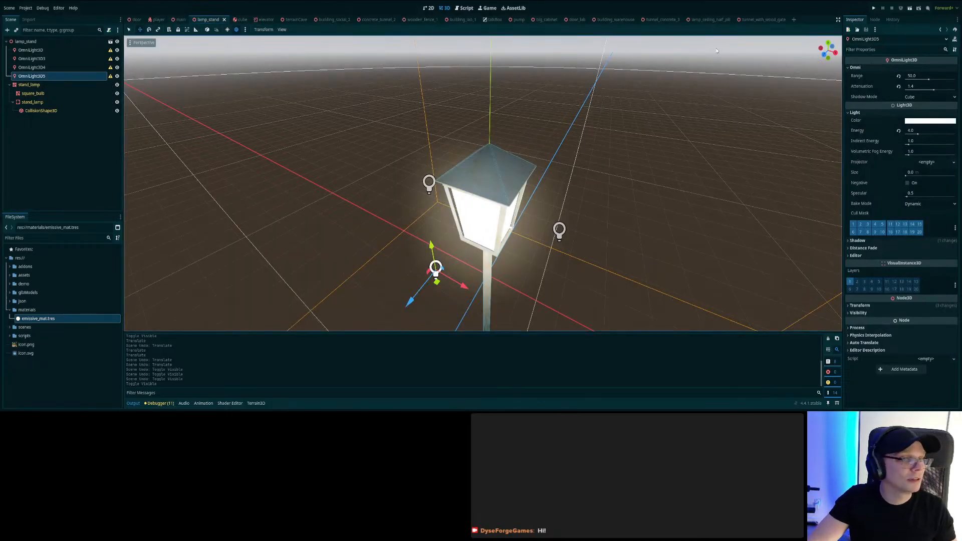
click(599, 20)
click(564, 20)
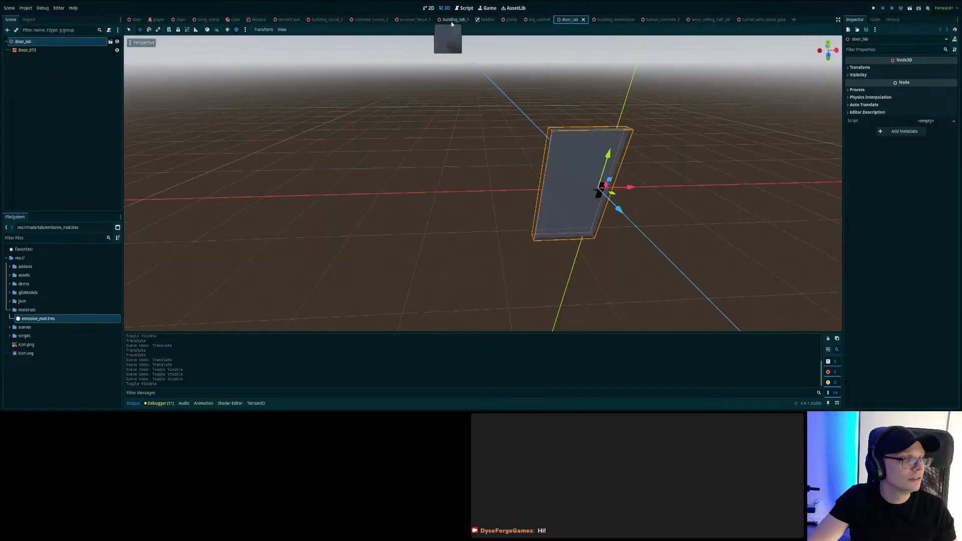
click(539, 23)
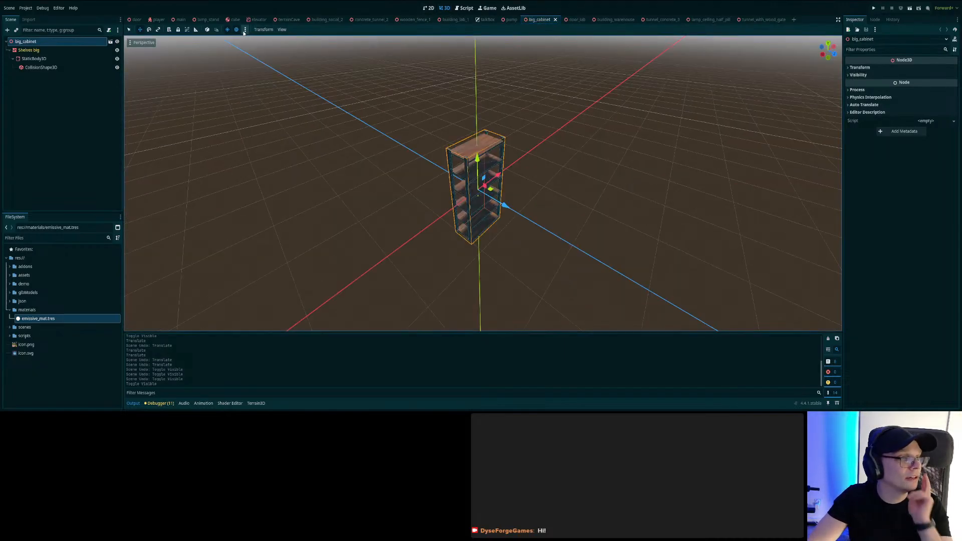
click(708, 20)
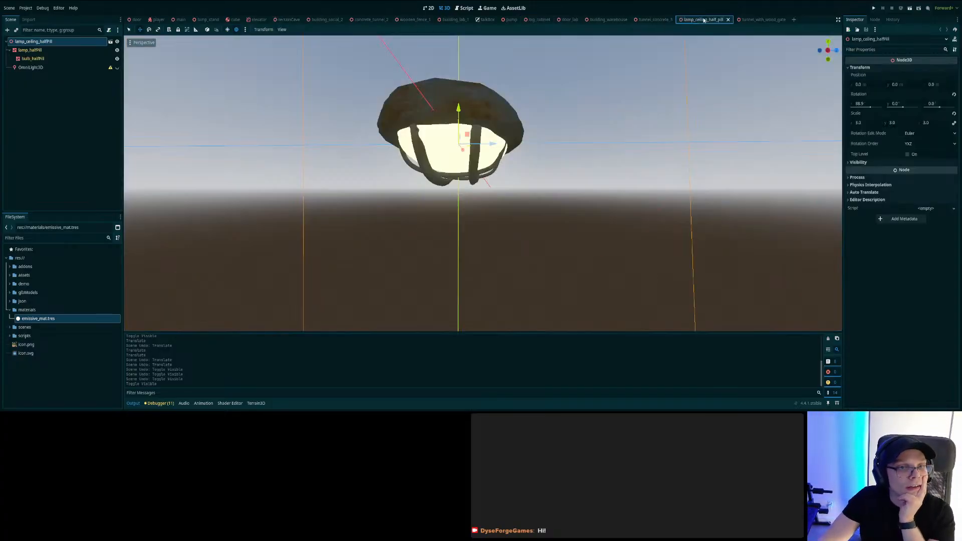
click(117, 67)
right_drag(358, 164, 337, 163)
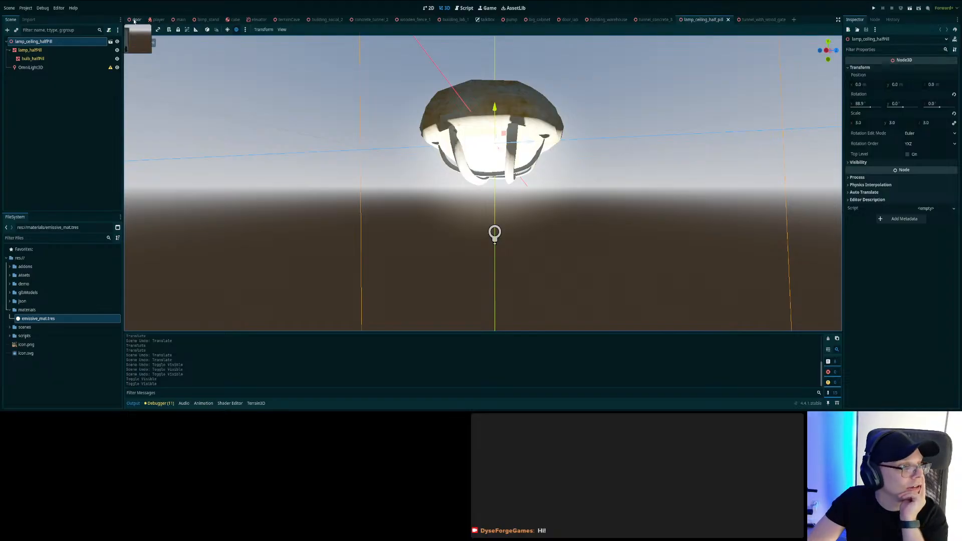
click(181, 19)
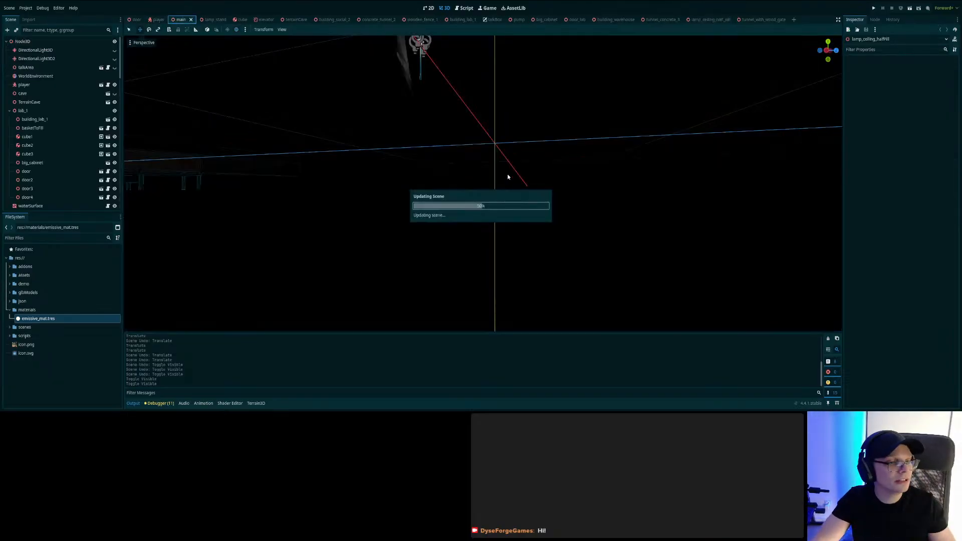
scroll(508, 177, down, 10)
middle_drag(508, 177, 291, 169)
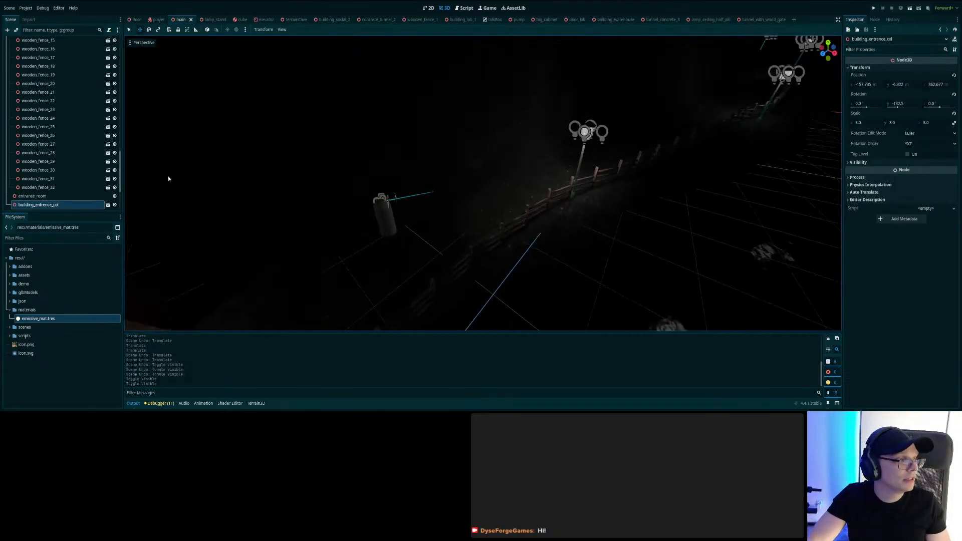
- Make DirectionalLight3D2 visible in the main scene and save the scene
scroll(107, 73, up, 15)
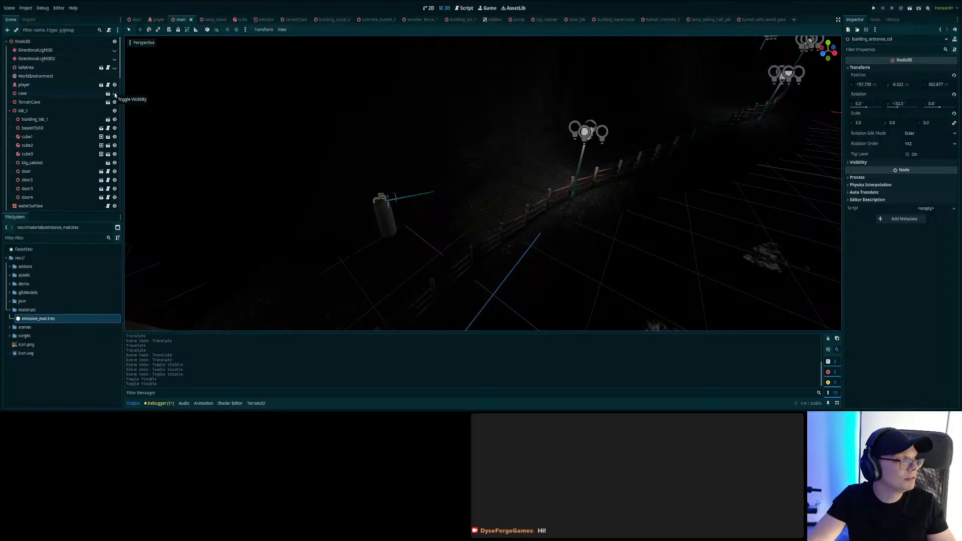
click(113, 60)
right_drag(390, 180, 589, 169)
key(w)
key(ctrl+s)
scroll(60, 187, down, 10)
scroll(65, 187, down, 10)
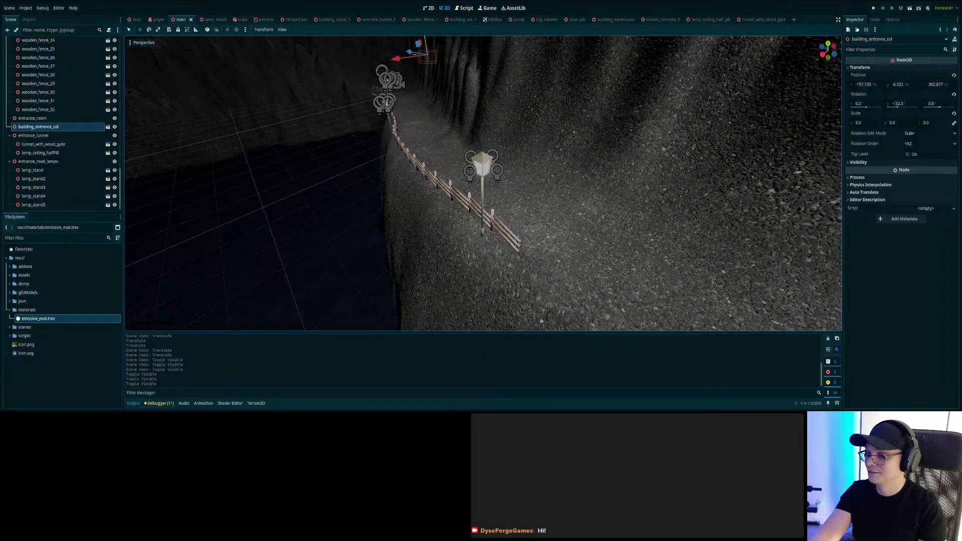
right_drag(372, 166, 351, 141)
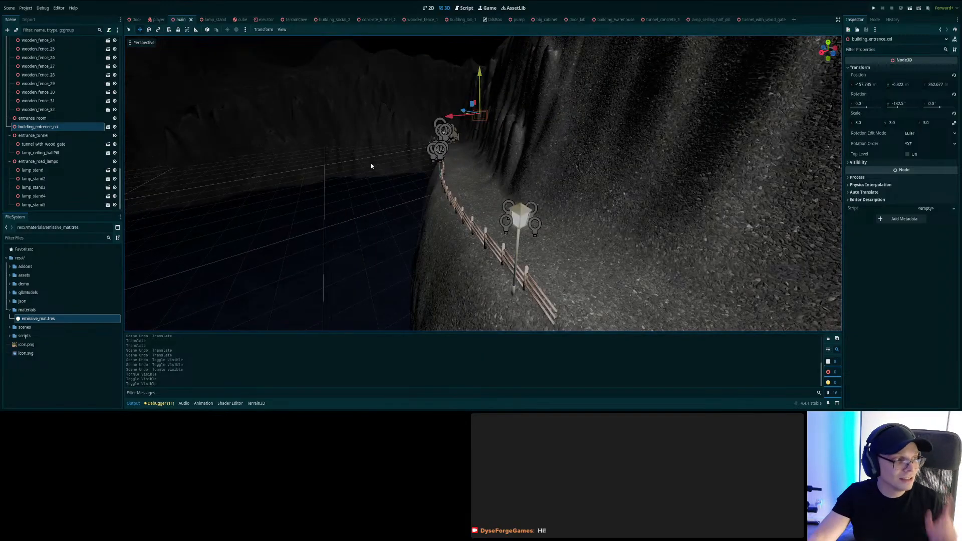
scroll(55, 129, up, 5)
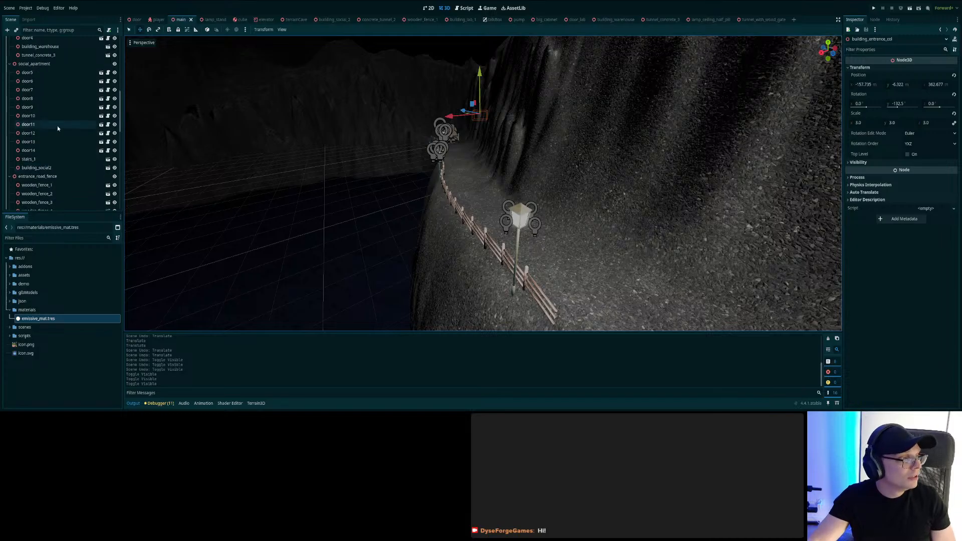
scroll(55, 125, down, 5)
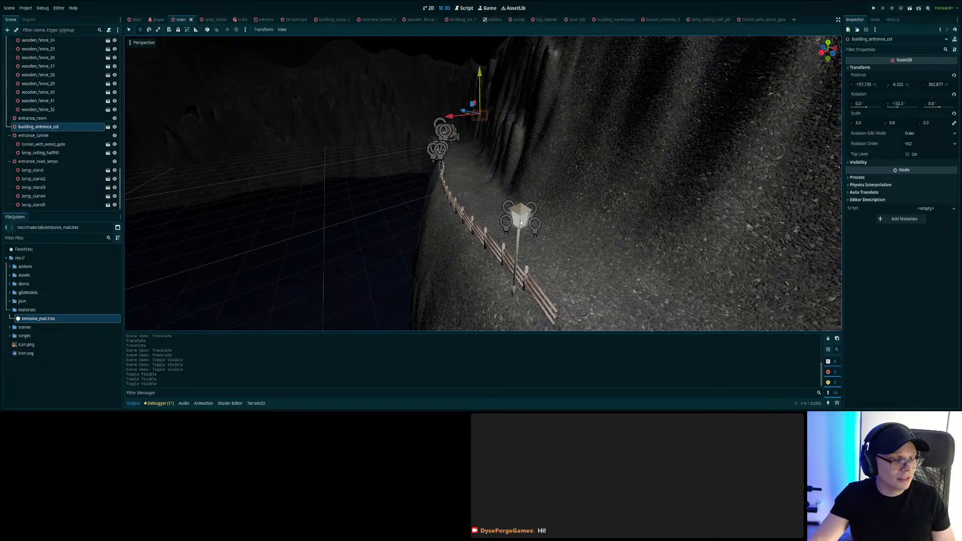
scroll(60, 158, up, 7)
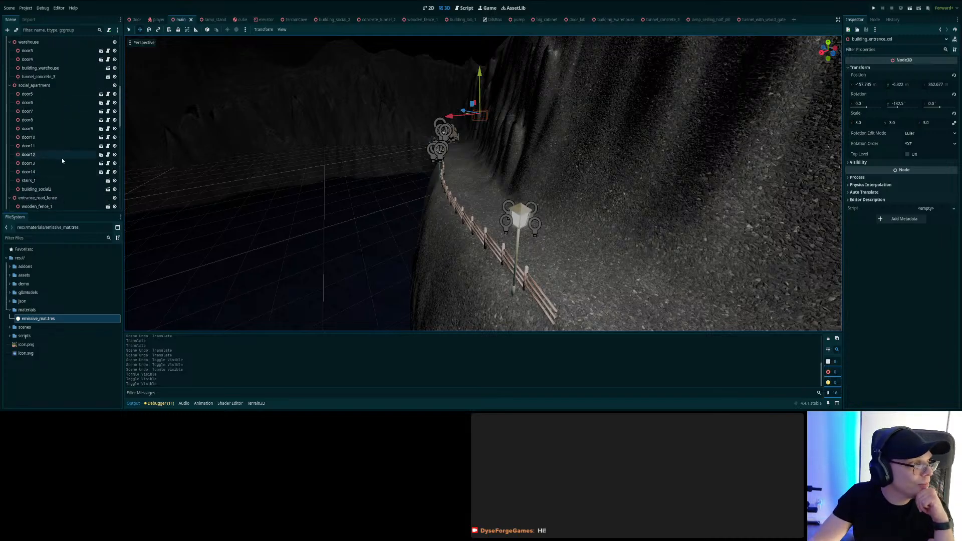
scroll(60, 158, down, 7)
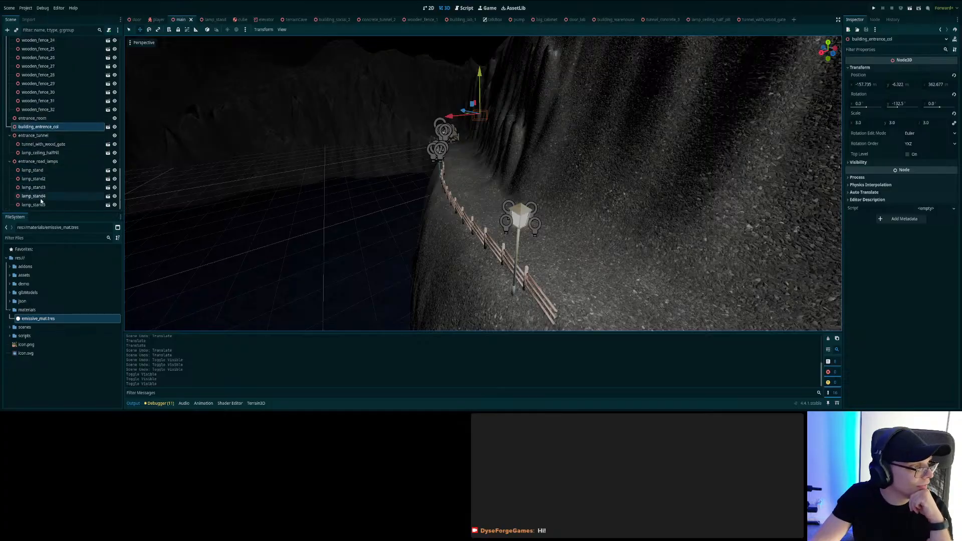
click(33, 204)
right_drag(300, 210, 326, 235)
click(56, 199)
key(ctrl+d)
right_drag(498, 252, 696, 250)
key(ctrl+z)
- Duplicate lamp_stand4, place the copy on the ground near the path's cliff edge, closer to the fence, and save the scene
click(33, 196)
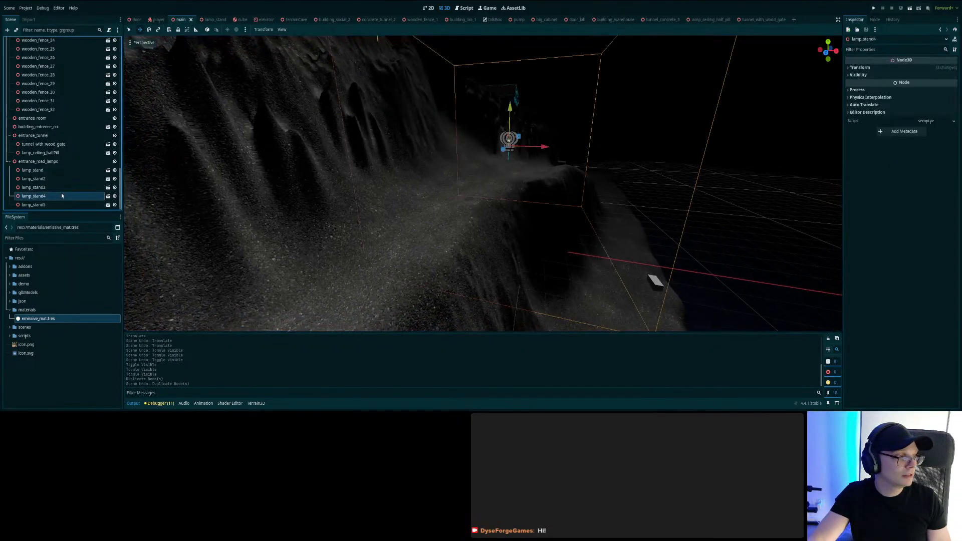
right_drag(440, 211, 523, 158)
key(ctrl+d)
drag(546, 142, 515, 164)
drag(527, 118, 529, 129)
key(w)
mouse_move(529, 130)
right_down()
mouse_move(566, 131)
mouse_move(529, 129)
right_up()
drag(518, 119, 460, 122)
drag(477, 89, 478, 141)
drag(505, 174, 454, 176)
drag(471, 135, 471, 129)
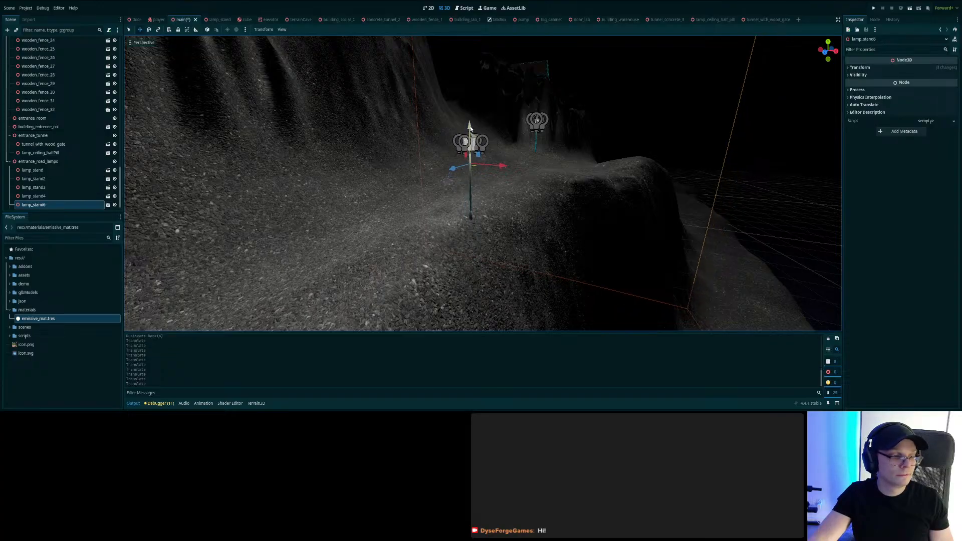
key(ctrl+s)
- Duplicate wooden_fence_32 and move the copy past the end of the fence near the stand lamp
right_drag(352, 198, 284, 176)
key(w)
key(w)
key(w)
key(w)
key(s)
key(w)
click(49, 111)
key(w)
key(w)
key(ctrl+d)
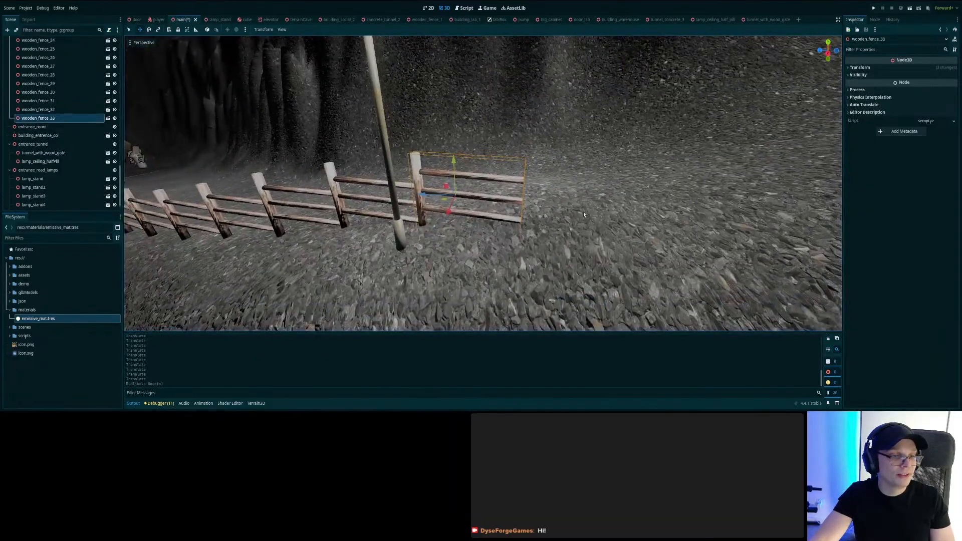
drag(435, 200, 581, 230)
- Line up wooden_fence_33 with the rails of the preceding section and with the sloping ground
middle_drag(431, 268, 496, 262)
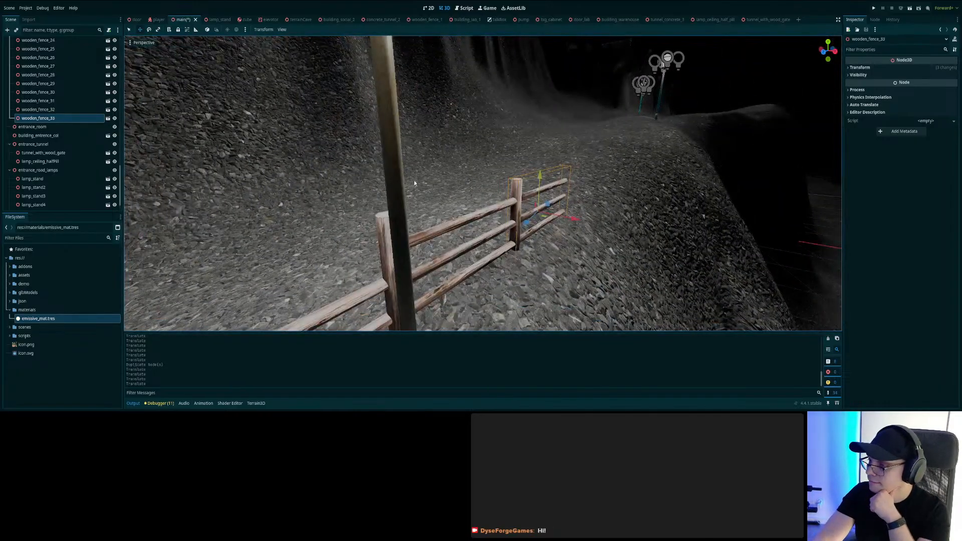
middle_drag(281, 186, 497, 190)
drag(443, 164, 441, 151)
middle_drag(441, 151, 511, 150)
drag(506, 110, 507, 114)
key(d)
right_drag(625, 195, 626, 196)
- Fine-tune the height of wooden_fence_32 where it meets the new end section
click(626, 196)
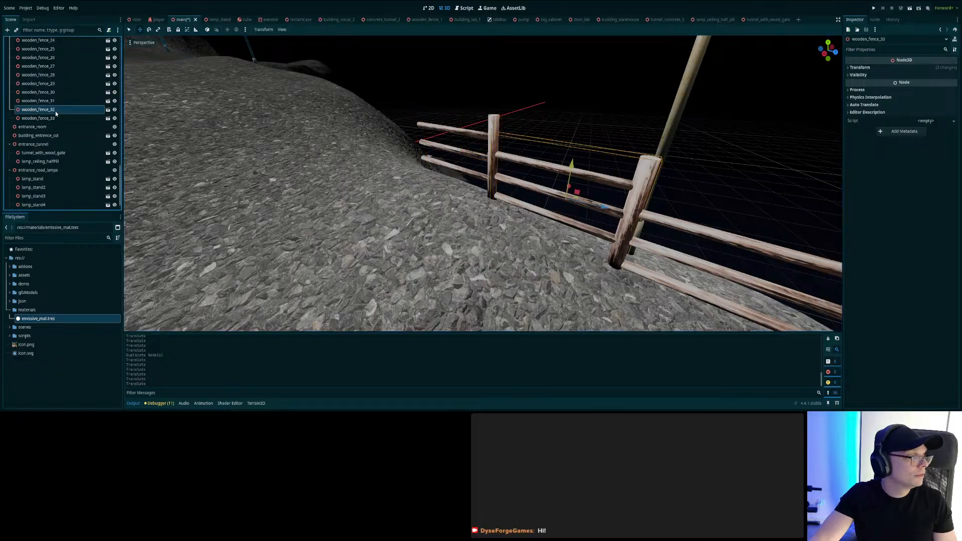
drag(575, 167, 575, 166)
right_drag(575, 166, 587, 135)
key(d)
key(d)
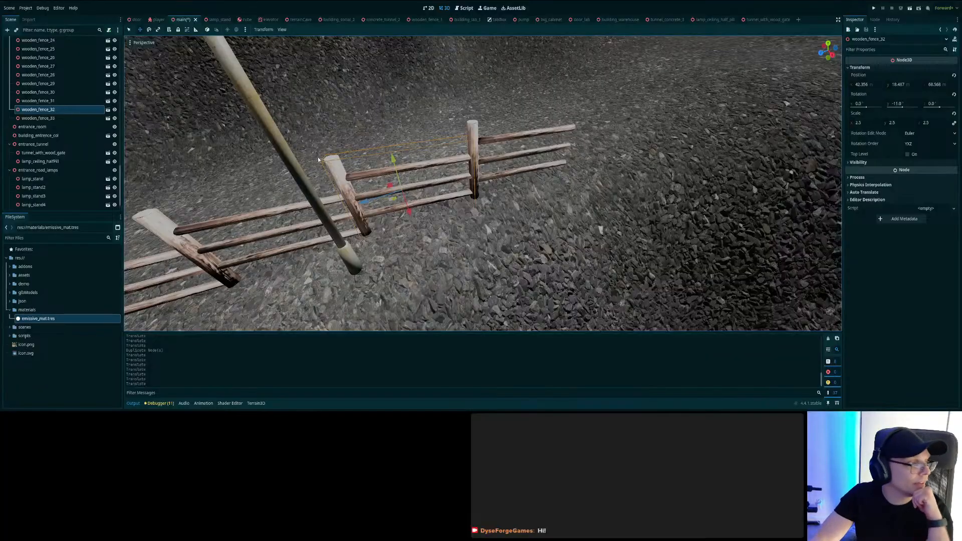
- Set wooden_fence_33's Y rotation to -20.5° and reposition it against the preceding post and the ground
click(55, 118)
click(860, 67)
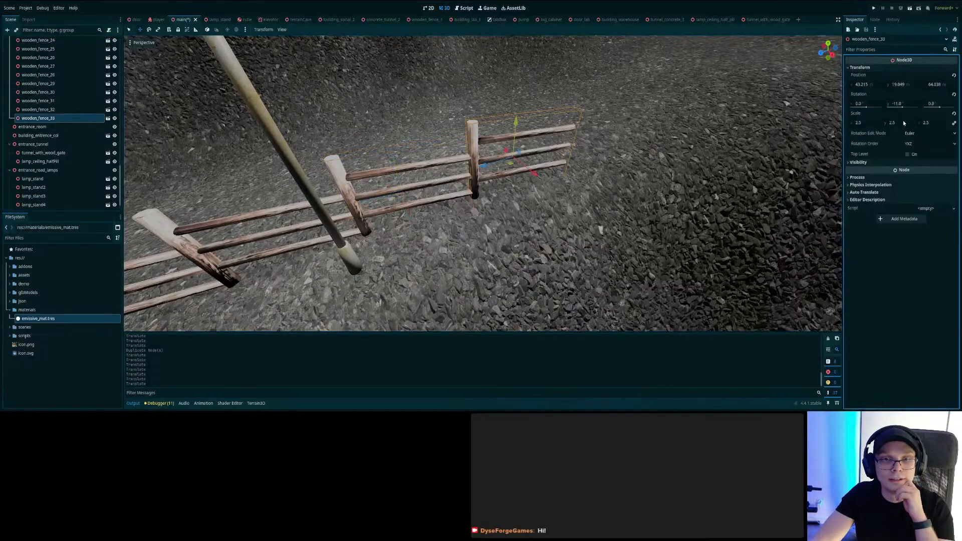
mouse_move(903, 106)
mouse_down()
mouse_move(919, 107)
mouse_move(902, 107)
mouse_up()
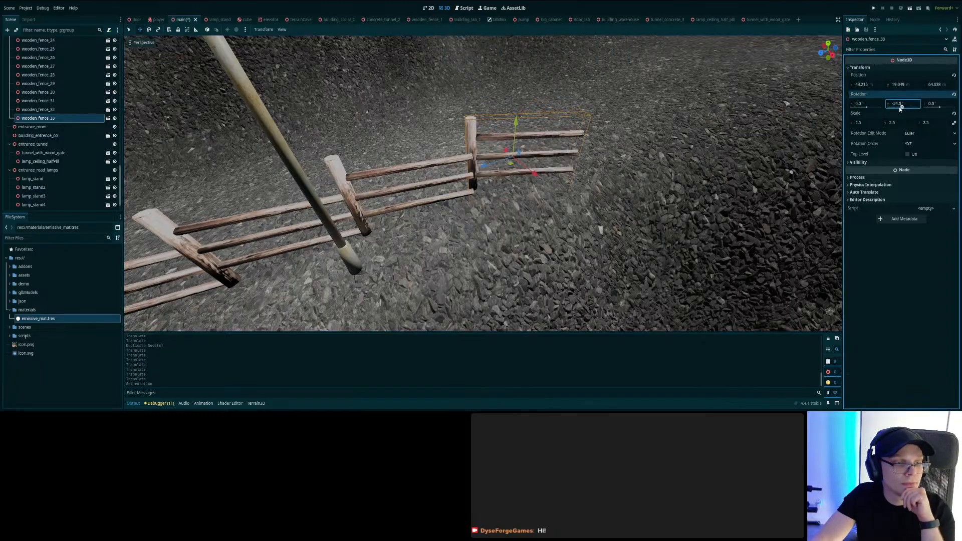
drag(521, 170, 540, 188)
right_drag(540, 188, 673, 191)
key(s)
drag(516, 216, 517, 215)
drag(909, 104, 917, 104)
drag(516, 216, 516, 218)
drag(506, 252, 504, 251)
key(a)
right_drag(504, 251, 521, 243)
key(w)
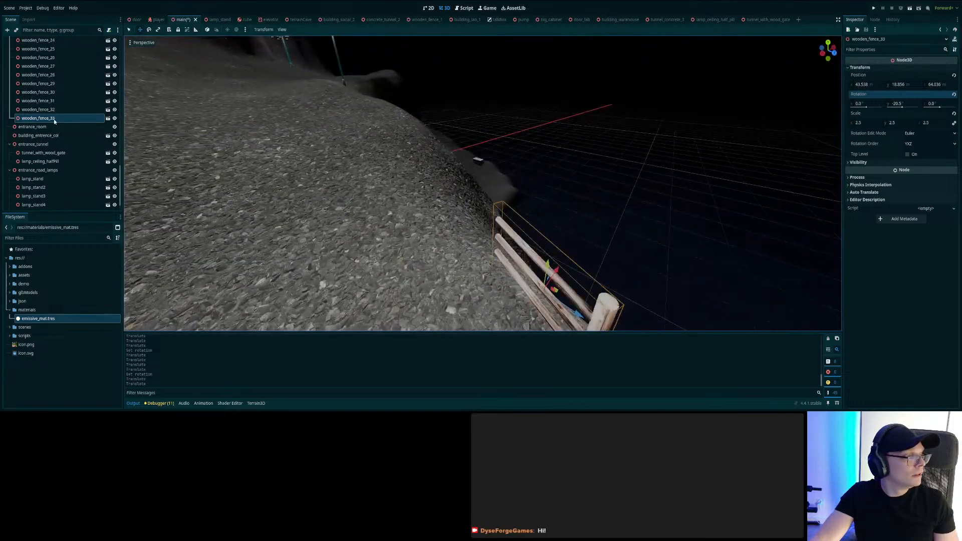
- Duplicate wooden_fence_33 and place the copy as the next section at the end of the fence
key(ctrl+d)
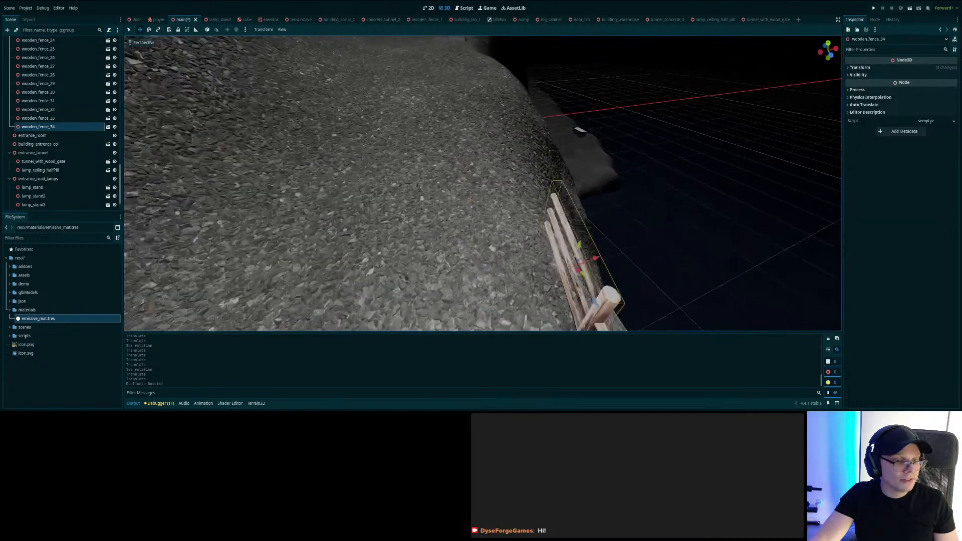
right_drag(522, 243, 501, 238)
key(s)
drag(498, 246, 533, 178)
key(w)
key(d)
right_drag(570, 145, 471, 163)
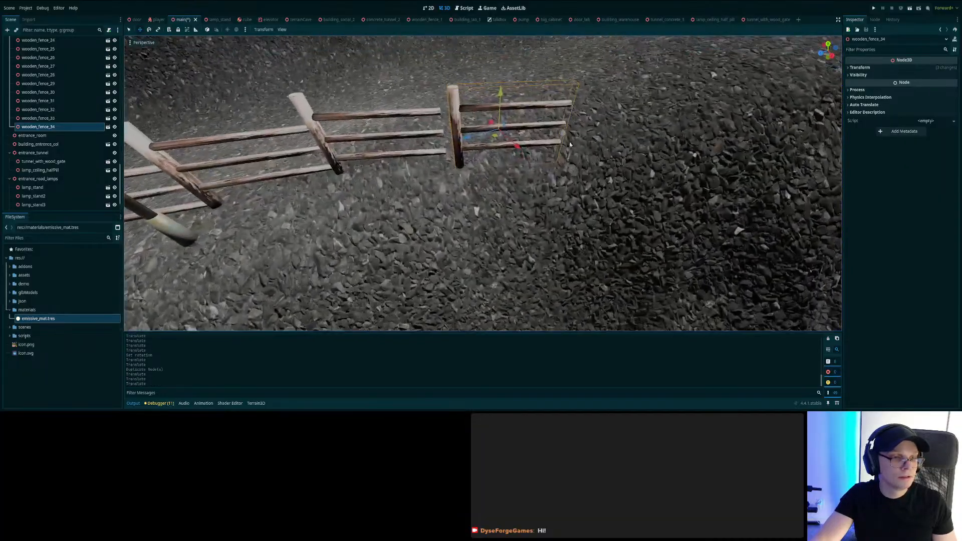
drag(468, 137, 459, 140)
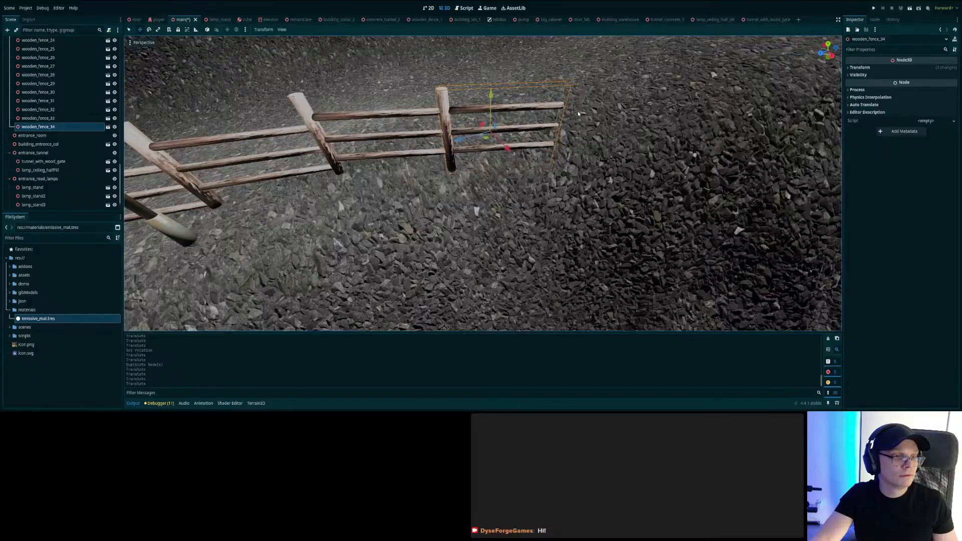
- Set wooden_fence_34's Y rotation to -16.5° and adjust its position and height to the neighbouring section
click(876, 67)
drag(902, 105, 906, 104)
drag(502, 149, 509, 145)
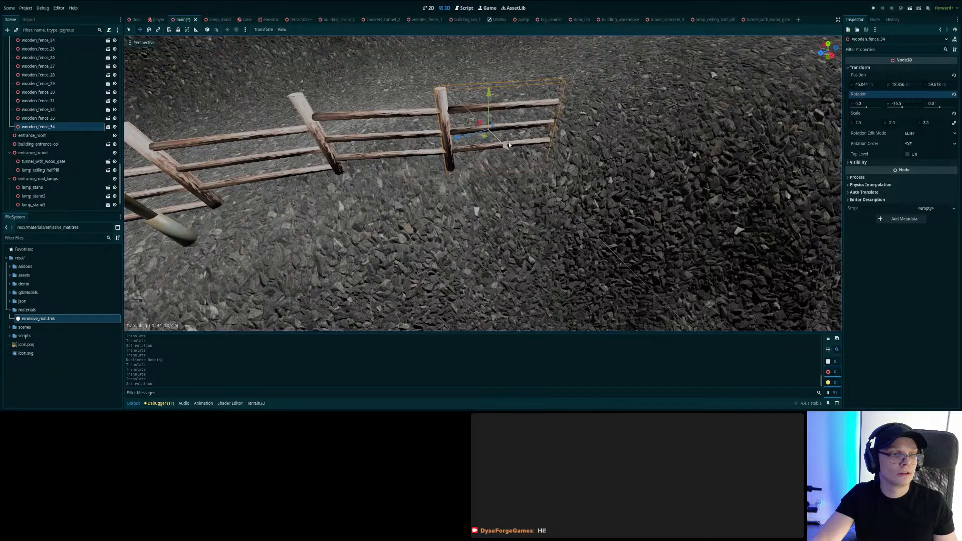
middle_drag(509, 145, 479, 261)
drag(498, 219, 499, 212)
right_drag(507, 125, 574, 163)
- Duplicate wooden_fence_34 and fit the copy onto the end of the fence, following the path edge and slope
click(70, 127)
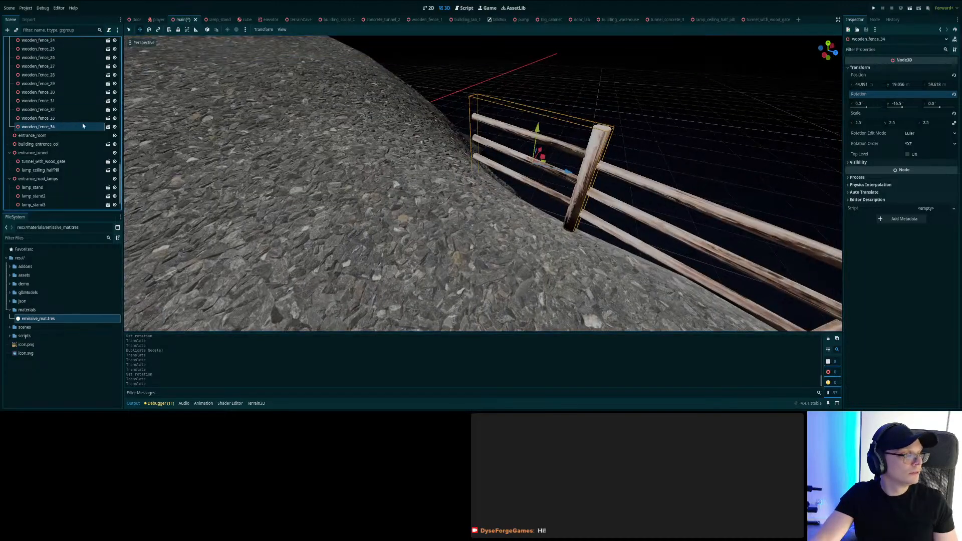
key(ctrl+d)
middle_drag(609, 191, 542, 222)
drag(500, 180, 489, 156)
right_drag(502, 129, 401, 115)
drag(595, 192, 530, 177)
drag(554, 129, 554, 118)
drag(583, 163, 570, 161)
right_drag(571, 162, 451, 201)
drag(527, 109, 544, 111)
drag(568, 145, 569, 139)
- Set wooden_fence_33's Y rotation to -14° and shift it sideways to meet the preceding section
right_drag(569, 140, 514, 129)
right_drag(526, 162, 681, 145)
mouse_move(522, 217)
right_down()
mouse_move(511, 165)
mouse_move(524, 231)
mouse_move(522, 217)
right_up()
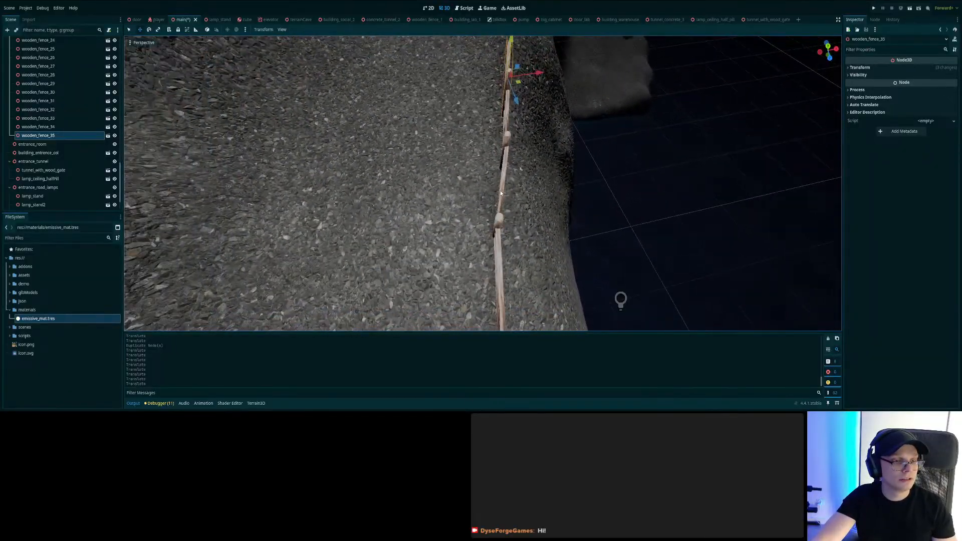
click(38, 118)
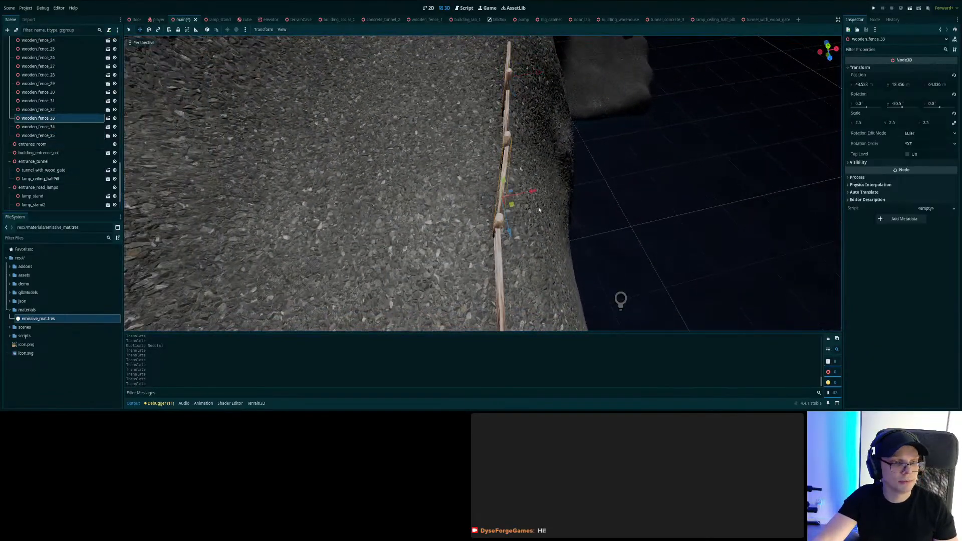
click(904, 104)
key(Return)
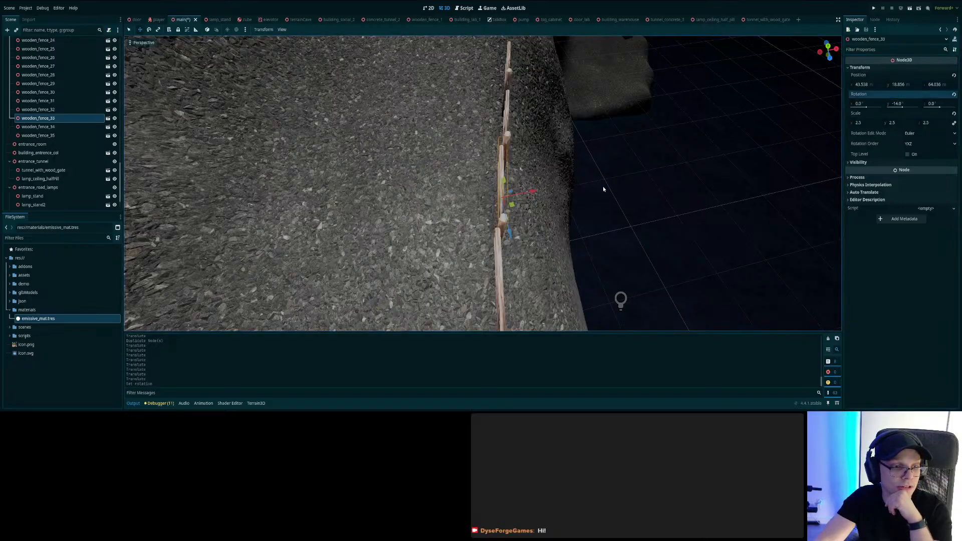
drag(531, 194, 528, 193)
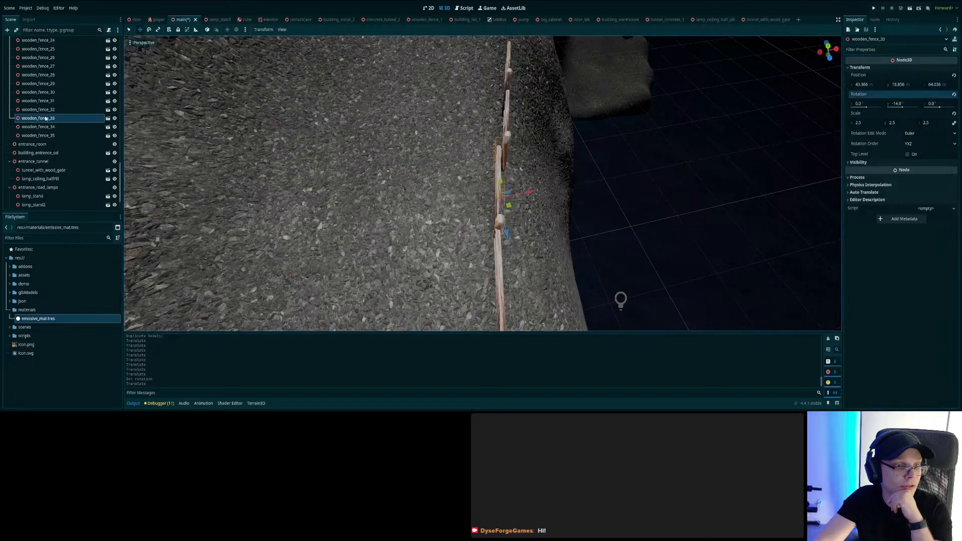
- Shift wooden_fence_34 so its post lines up with the end of wooden_fence_33
click(39, 109)
click(57, 128)
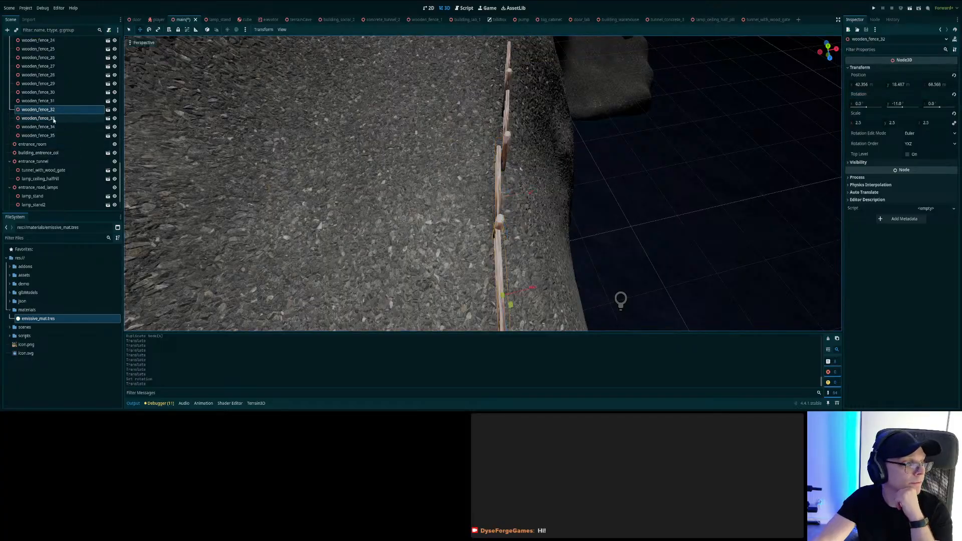
drag(531, 128, 508, 133)
right_drag(508, 133, 667, 90)
right_drag(501, 253, 519, 225)
key(ctrl+z)
drag(445, 137, 476, 160)
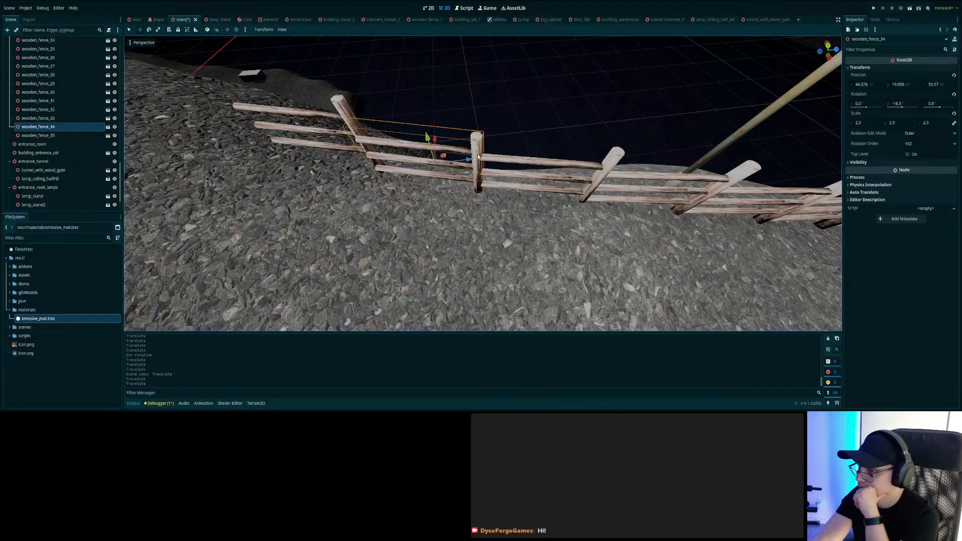
right_drag(431, 140, 486, 222)
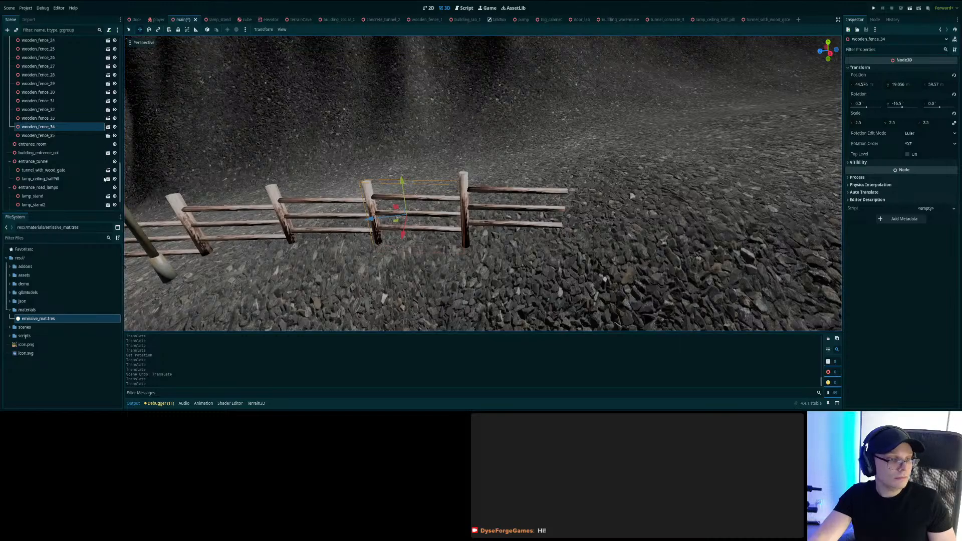
- Reposition wooden_fence_35 to join the end of wooden_fence_34 and save the scene
click(40, 135)
mouse_move(472, 220)
mouse_down()
mouse_move(517, 227)
mouse_move(468, 216)
mouse_up()
right_drag(384, 296, 464, 303)
key(w)
drag(622, 177, 649, 214)
mouse_move(613, 272)
right_down()
mouse_move(656, 270)
mouse_move(641, 260)
mouse_move(614, 270)
right_up()
key(s)
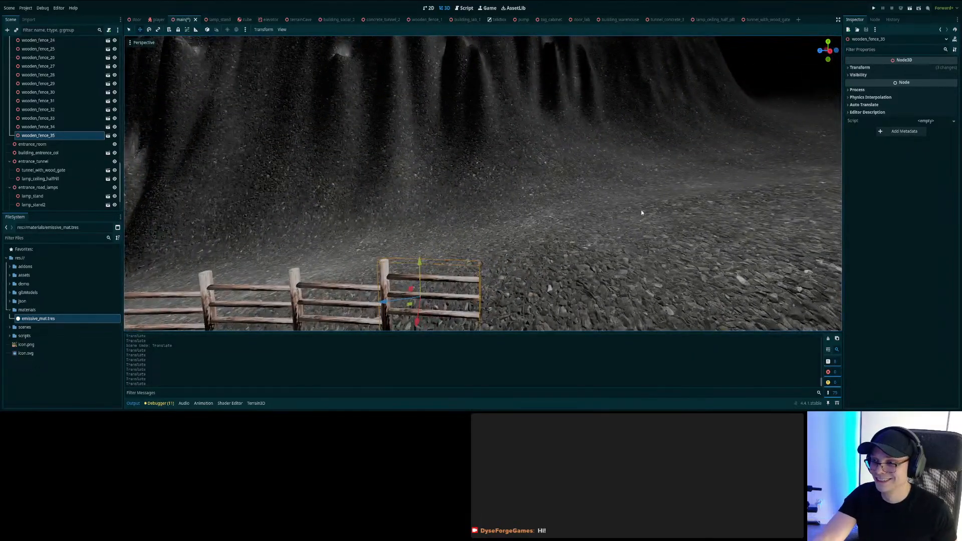
key(s)
right_drag(630, 209, 426, 234)
key(d)
key(ctrl+s)
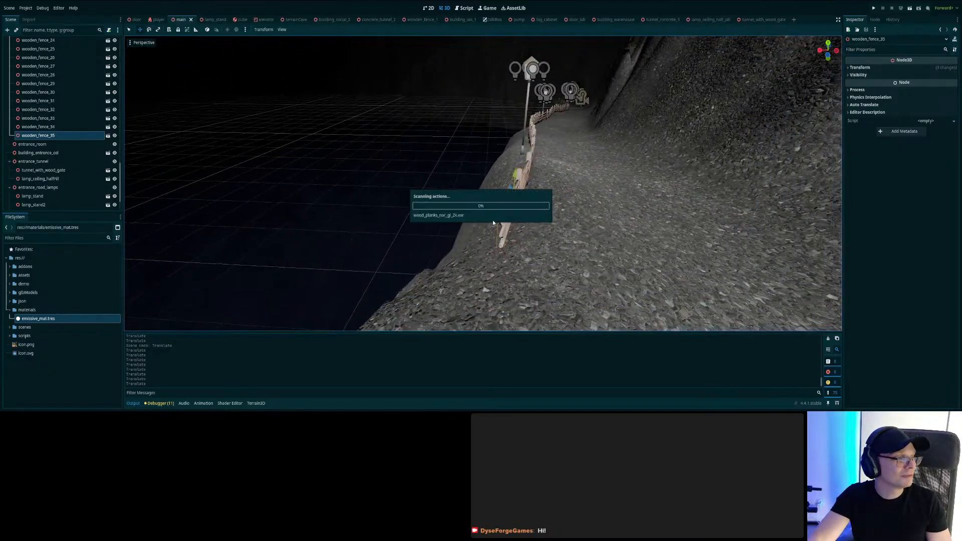
- Duplicate wooden_fence_35 to create another fence section
key(ctrl+d)
key(a)
right_drag(562, 264, 708, 264)
- Fine-tune the heights of wooden_fence_34 and wooden_fence_35 so their rails connect
click(69, 136)
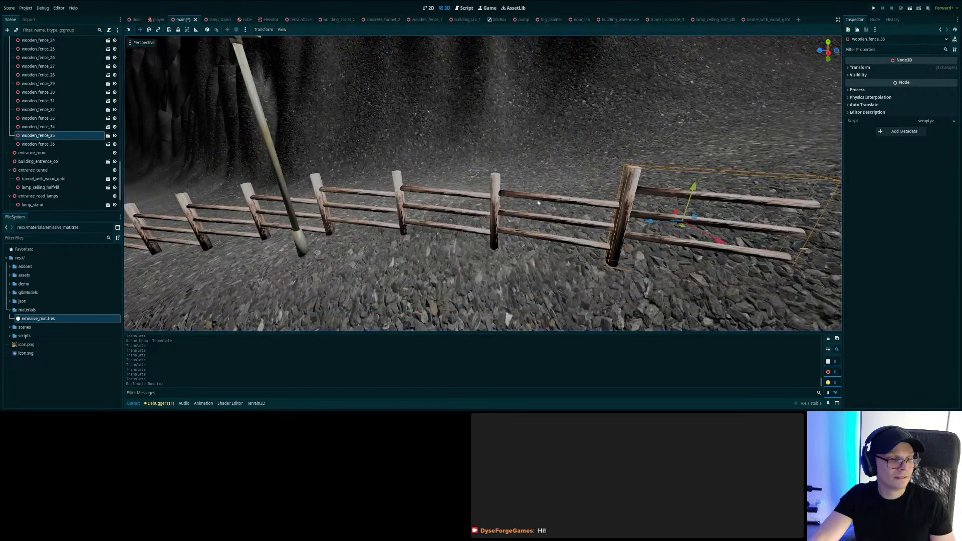
click(44, 127)
drag(540, 185, 539, 177)
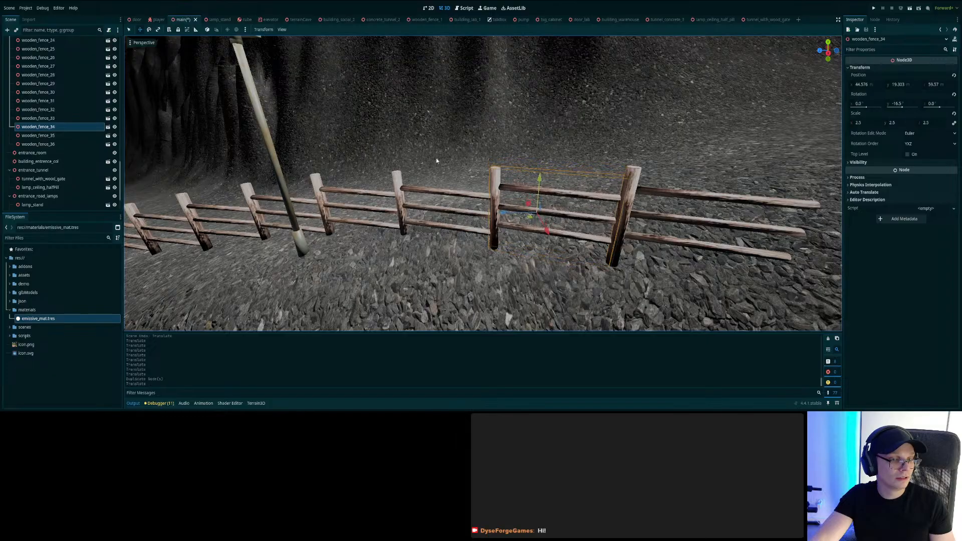
click(731, 199)
drag(697, 188, 698, 184)
- Move wooden_fence_36 beyond wooden_fence_35 along the path and raise it with the slope
click(38, 145)
right_drag(391, 181, 482, 184)
drag(448, 208, 525, 200)
right_drag(525, 199, 615, 201)
key(w)
mouse_move(517, 175)
mouse_down()
mouse_move(528, 176)
mouse_move(487, 186)
mouse_move(524, 178)
mouse_up()
drag(491, 136, 491, 124)
- Align wooden_fence_36's post and height with the end of wooden_fence_35 and save the scene
key(d)
right_drag(492, 127, 583, 127)
drag(527, 145, 530, 124)
drag(503, 166, 548, 170)
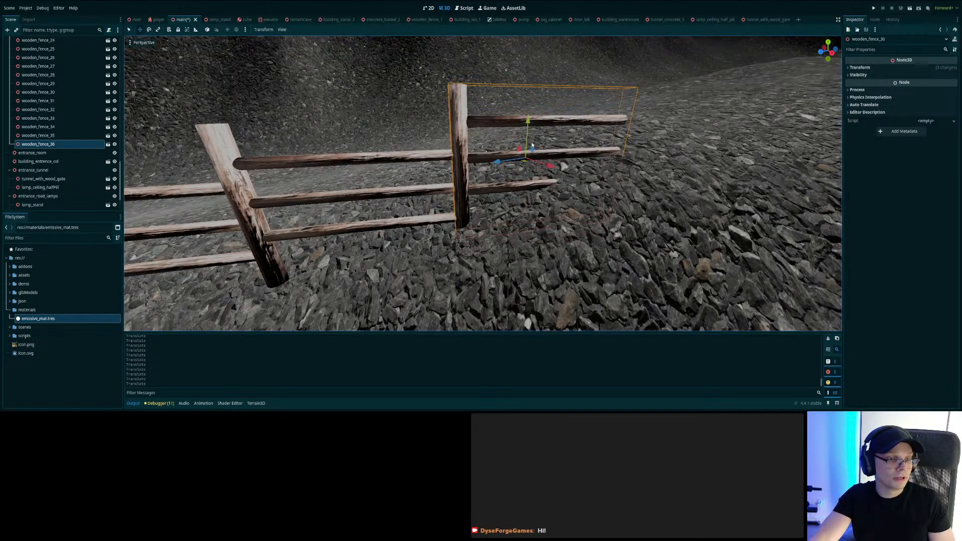
drag(526, 122, 527, 125)
right_drag(453, 143, 394, 159)
key(s)
key(ctrl+s)
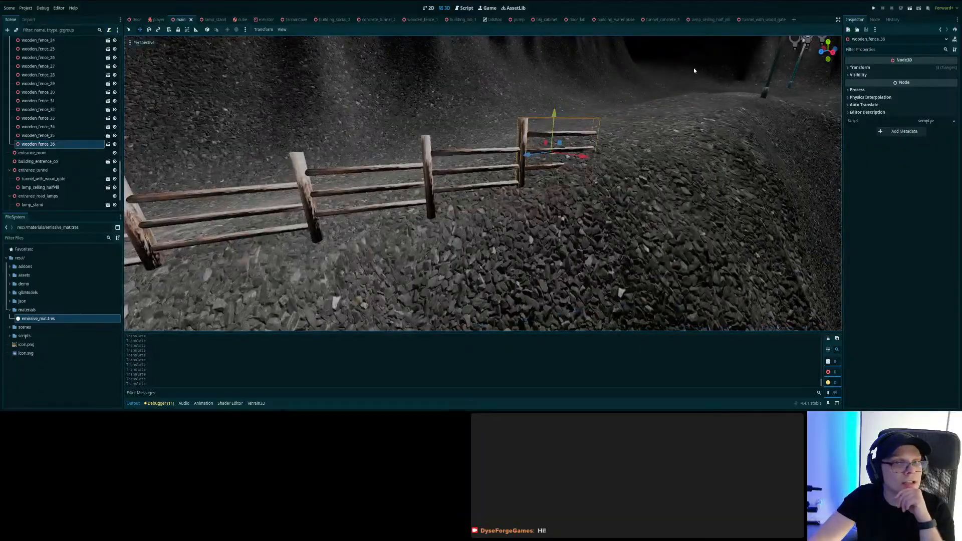
scroll(576, 189, down, 5)
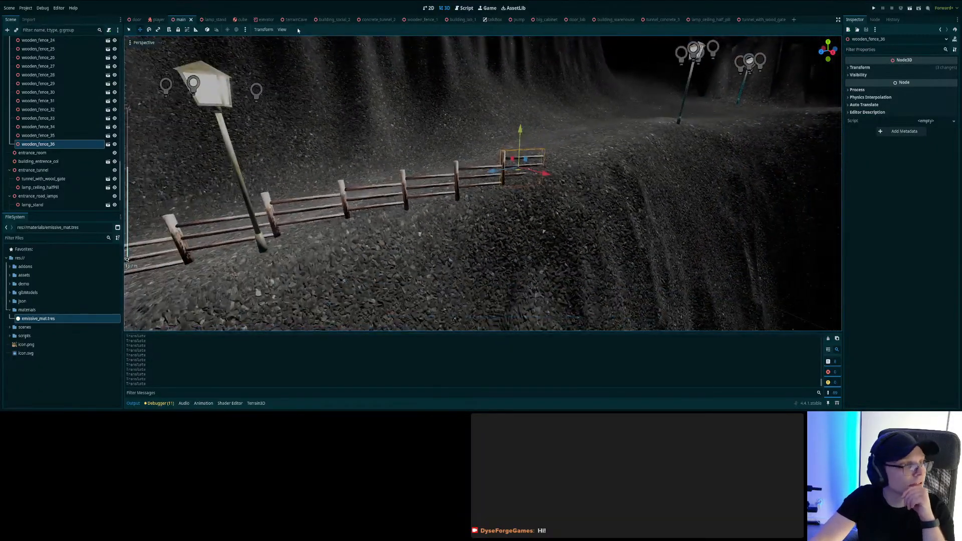
- Open the terrainCave scene at the stretch of cliff edge just beyond the last fence section
right_drag(253, 42, 162, 40)
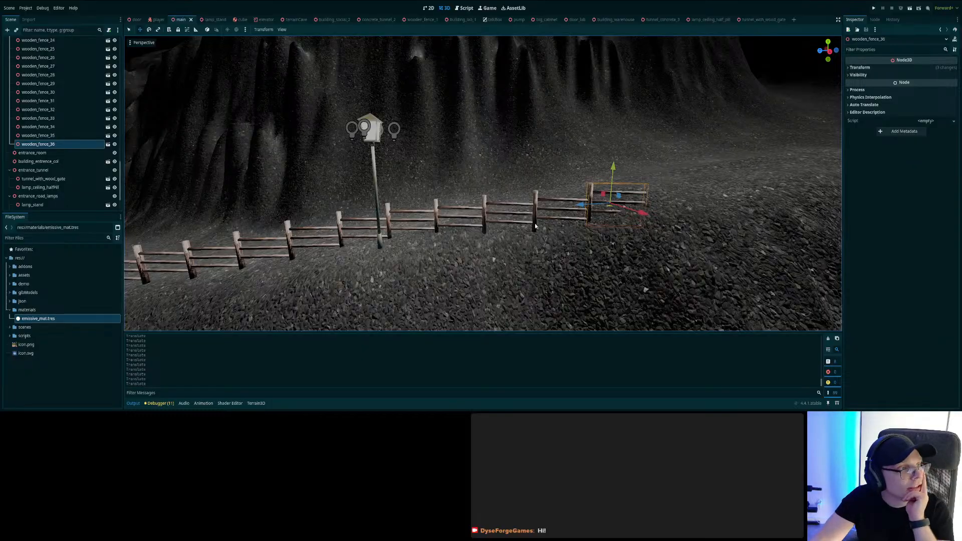
right_drag(543, 228, 591, 226)
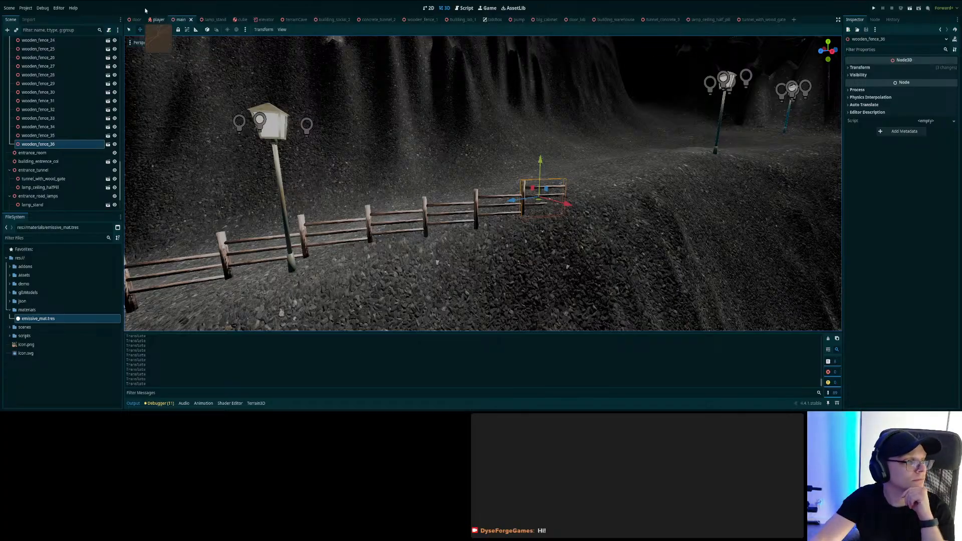
click(296, 21)
key(s)
right_drag(483, 183, 348, 193)
key(w)
key(s)
key(a)
key(w)
key(w)
key(w)
key(w)
key(w)
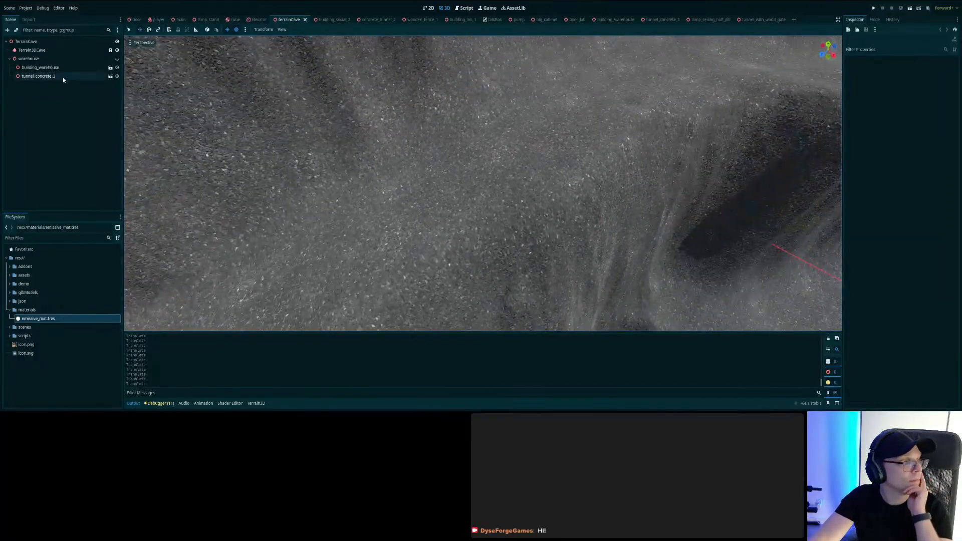
- Select Terrain3DCave for sculpting and reduce the terrain brush size to 5 m
click(70, 51)
click(128, 60)
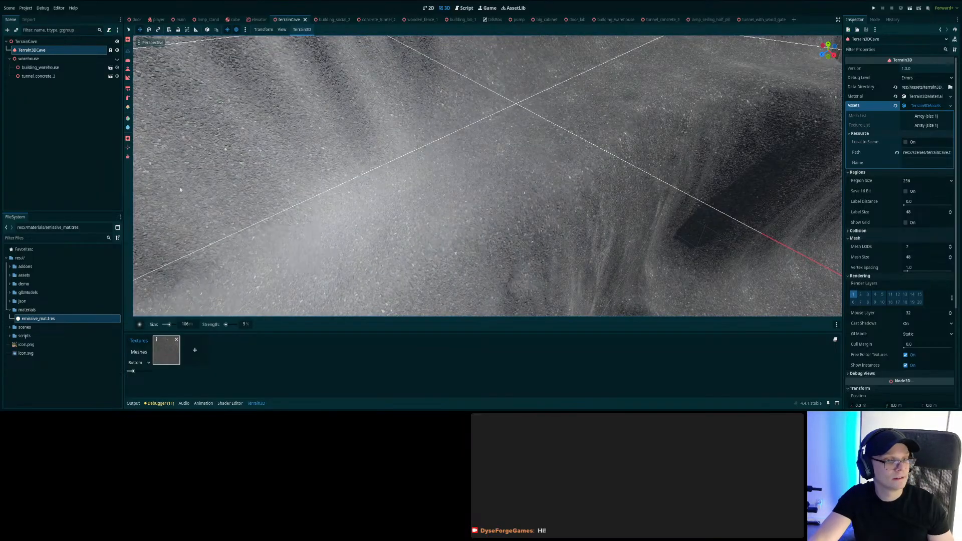
drag(194, 324, 141, 324)
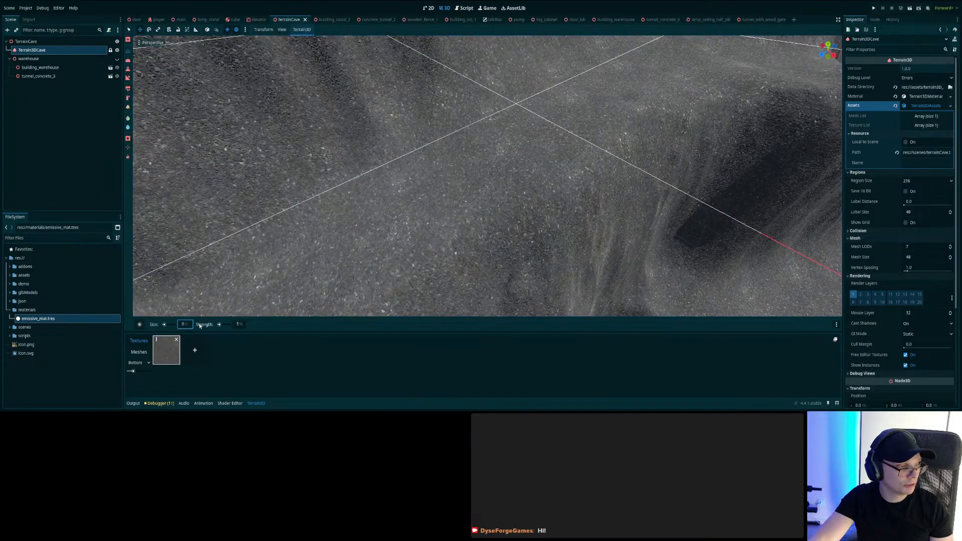
key(Return)
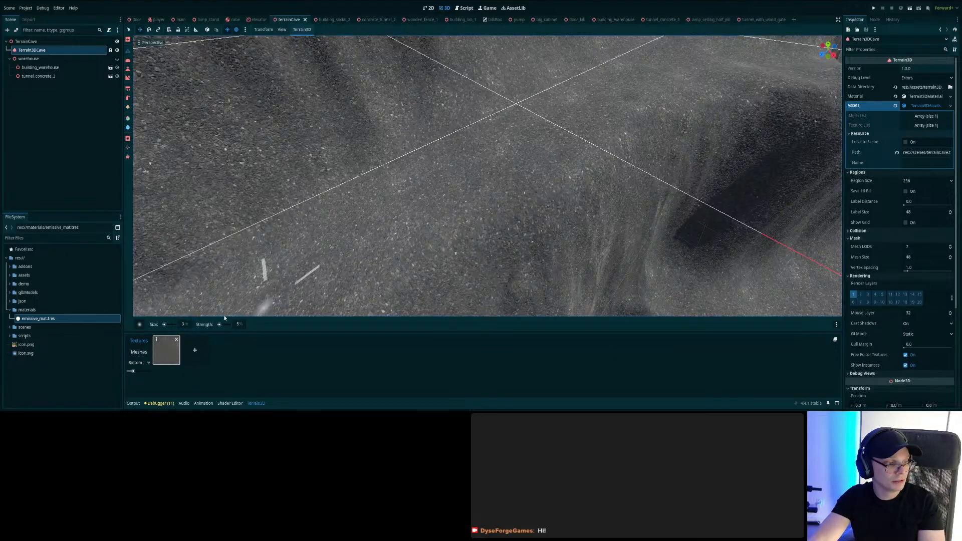
- Raise the ground along the outer edge of the cliff path with several sculpting strokes
mouse_move(432, 212)
right_down()
mouse_move(446, 193)
mouse_move(492, 186)
mouse_move(501, 201)
mouse_move(441, 230)
mouse_move(448, 205)
mouse_move(466, 201)
right_up()
drag(505, 150, 519, 133)
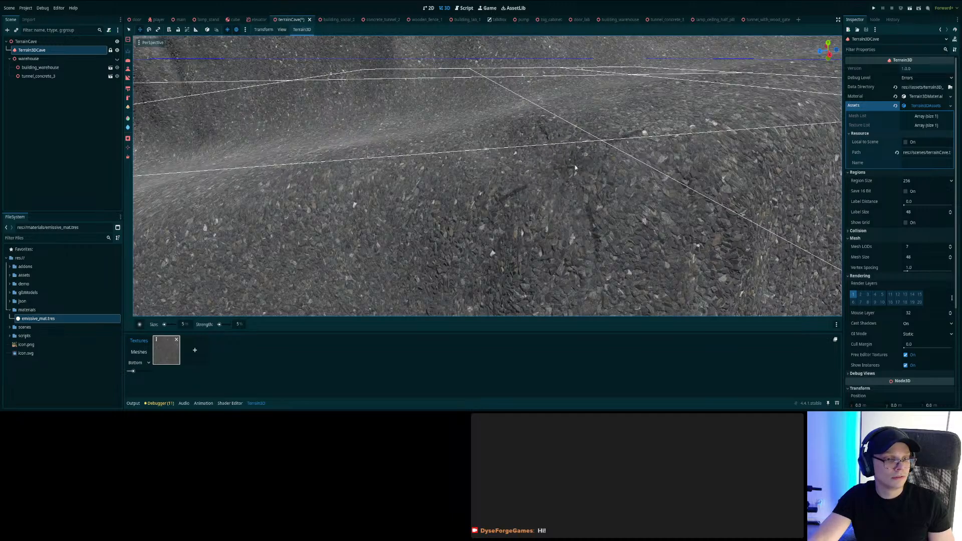
mouse_move(613, 200)
mouse_down()
mouse_move(629, 254)
mouse_move(611, 230)
mouse_move(631, 222)
mouse_move(735, 230)
mouse_move(685, 220)
mouse_up()
mouse_move(685, 221)
right_down()
mouse_move(747, 220)
mouse_move(555, 215)
right_up()
drag(549, 161, 586, 143)
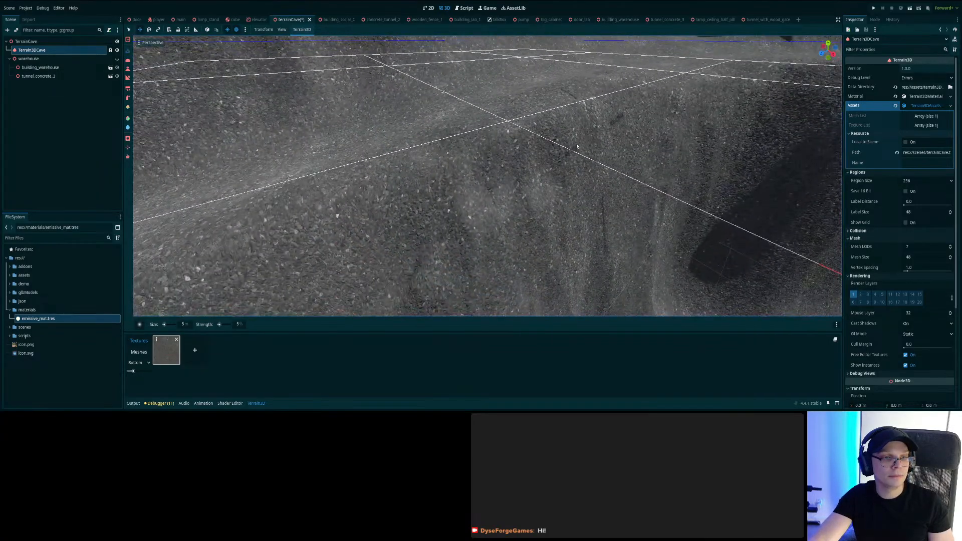
right_drag(603, 148, 664, 125)
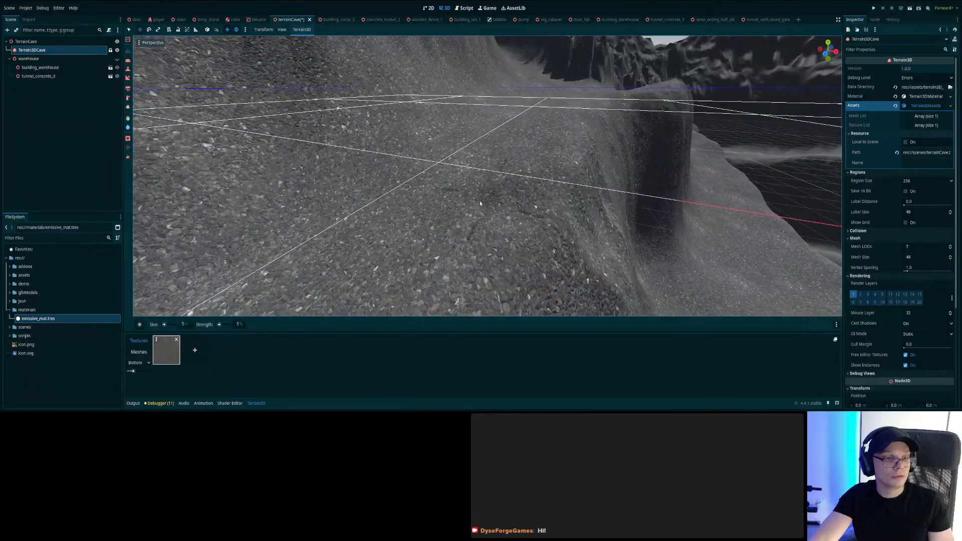
drag(495, 160, 513, 154)
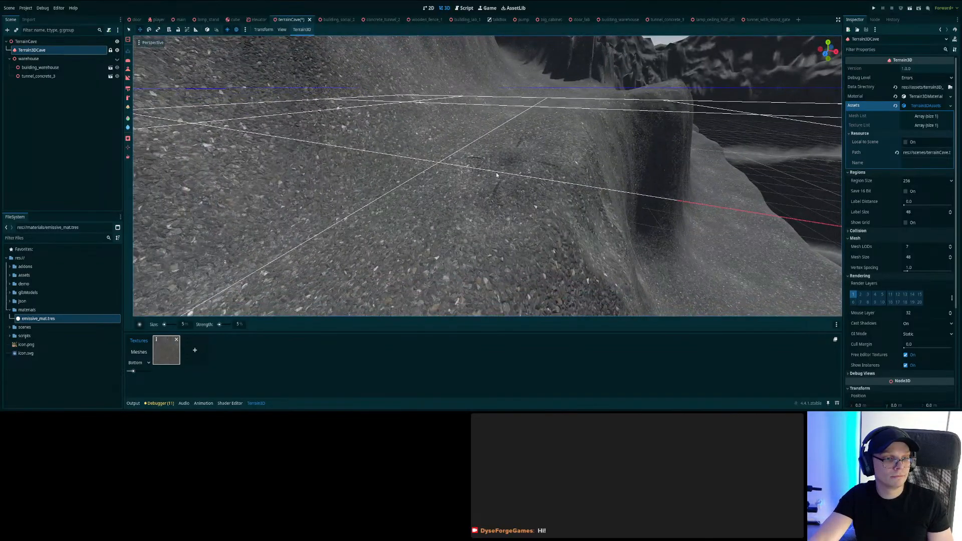
- Lower the uneven terrain on the cliff side of the path edge
mouse_move(391, 205)
right_down()
mouse_move(226, 216)
mouse_move(563, 229)
right_up()
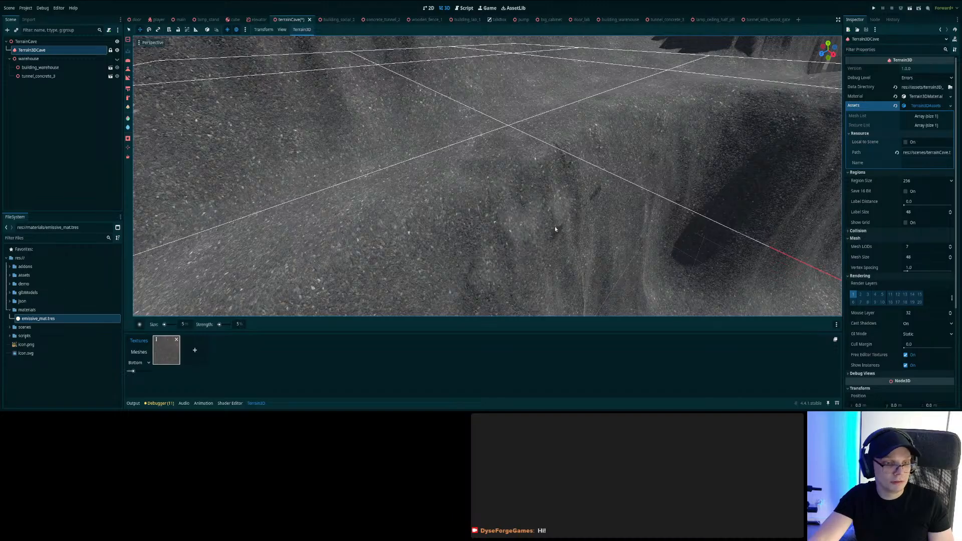
mouse_move(572, 226)
right_down()
mouse_move(381, 240)
mouse_move(499, 183)
right_up()
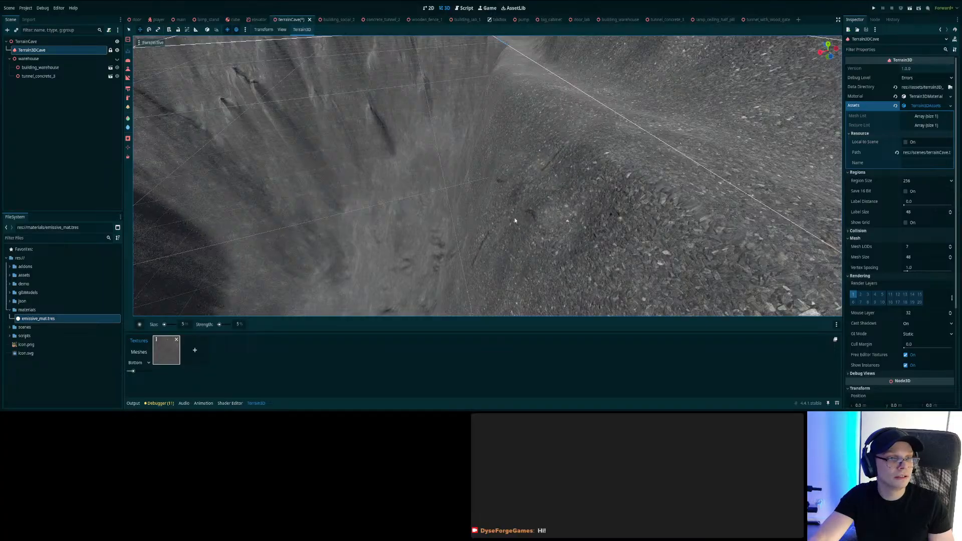
right_drag(503, 204, 494, 236)
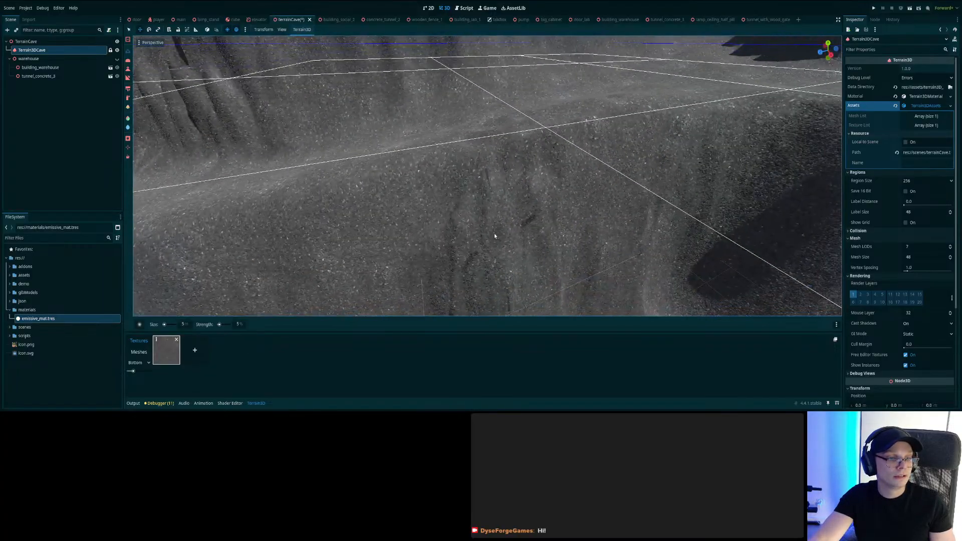
mouse_move(468, 228)
ctrl+mouse_down()
mouse_move(494, 230)
mouse_move(524, 209)
mouse_move(534, 219)
ctrl+mouse_up()
mouse_move(536, 220)
right_down()
mouse_move(476, 208)
mouse_move(651, 176)
mouse_move(660, 205)
mouse_move(550, 210)
right_up()
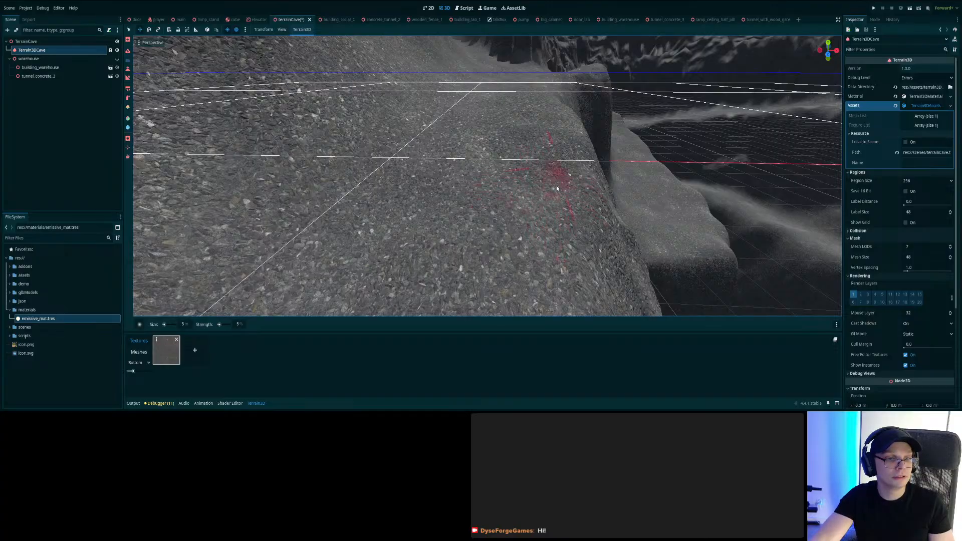
- Build up the dips in the path near the cliff edge with the Raise brush
click(129, 52)
mouse_move(519, 137)
right_down()
mouse_move(451, 180)
mouse_move(520, 138)
right_up()
drag(519, 137, 559, 114)
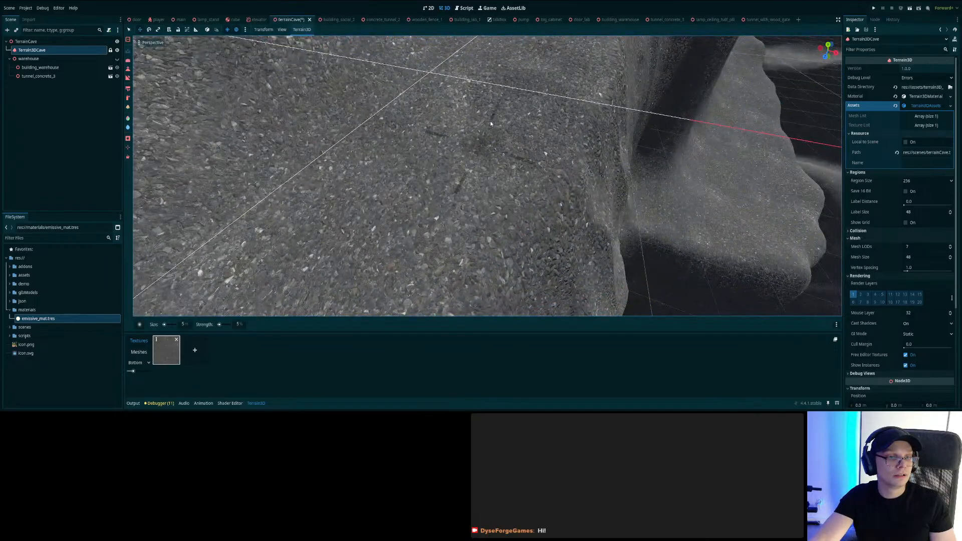
mouse_move(480, 110)
mouse_down()
mouse_move(520, 117)
mouse_move(421, 229)
mouse_move(470, 87)
mouse_up()
right_drag(546, 98, 546, 99)
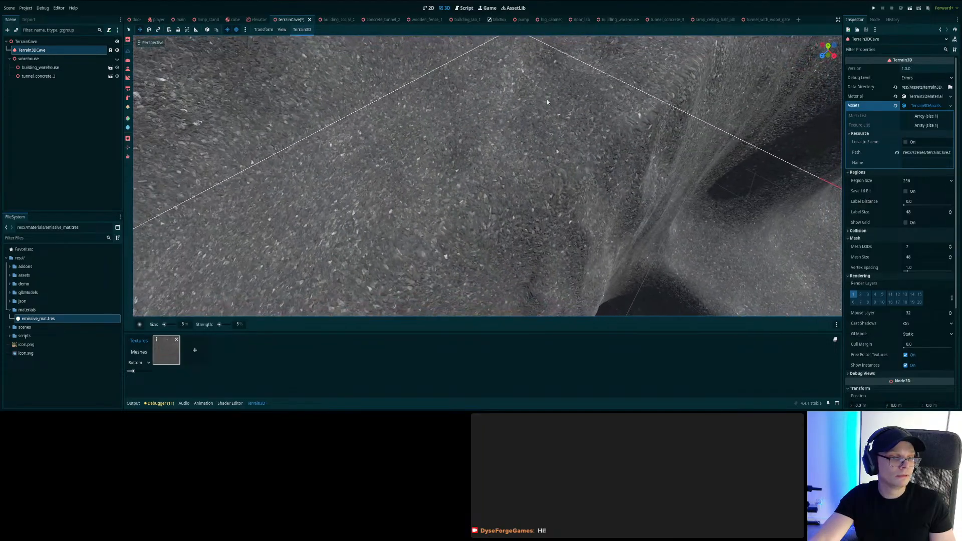
mouse_move(410, 158)
mouse_down()
mouse_move(481, 117)
mouse_move(536, 113)
mouse_up()
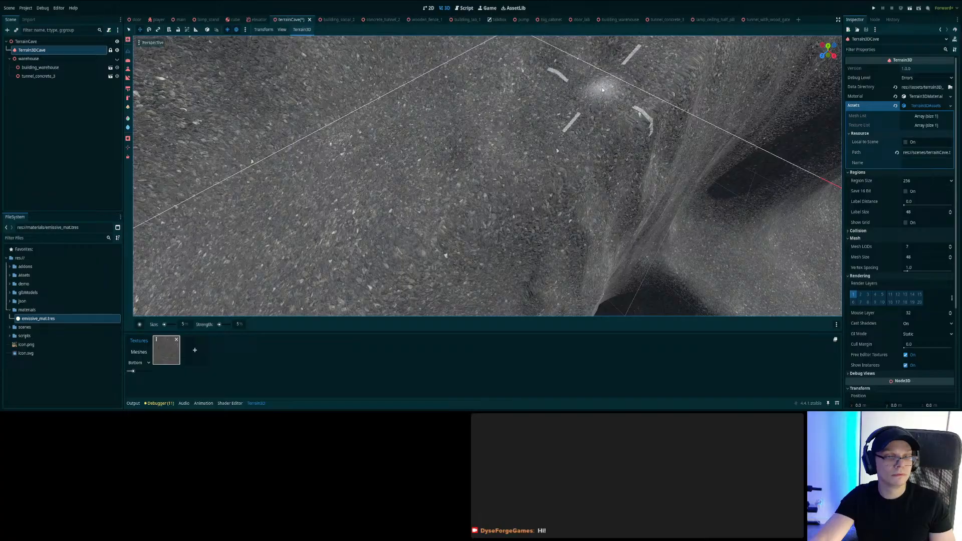
mouse_move(596, 77)
right_down()
mouse_move(645, 46)
mouse_move(604, 49)
right_up()
key(w)
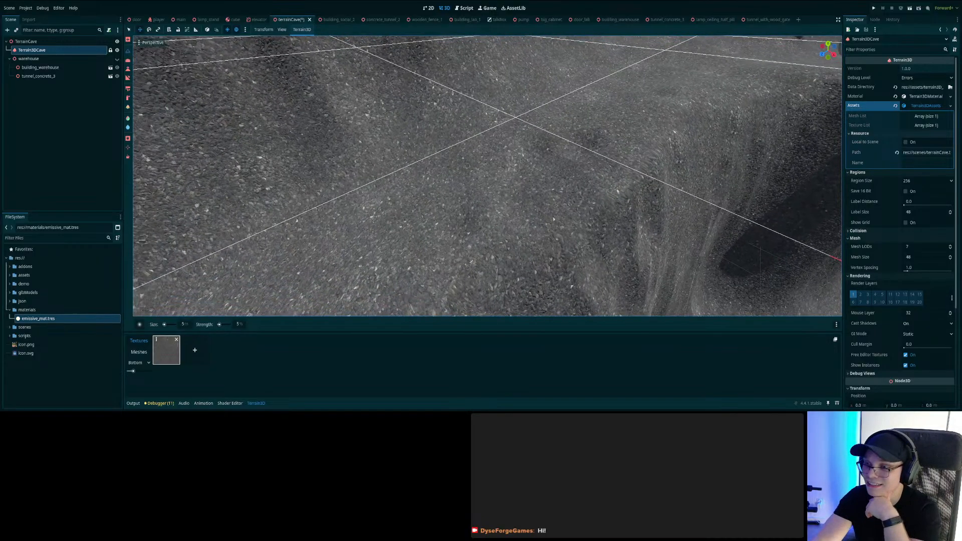
- Check the terrain3d search in the asset library and return to the 3D view
click(516, 8)
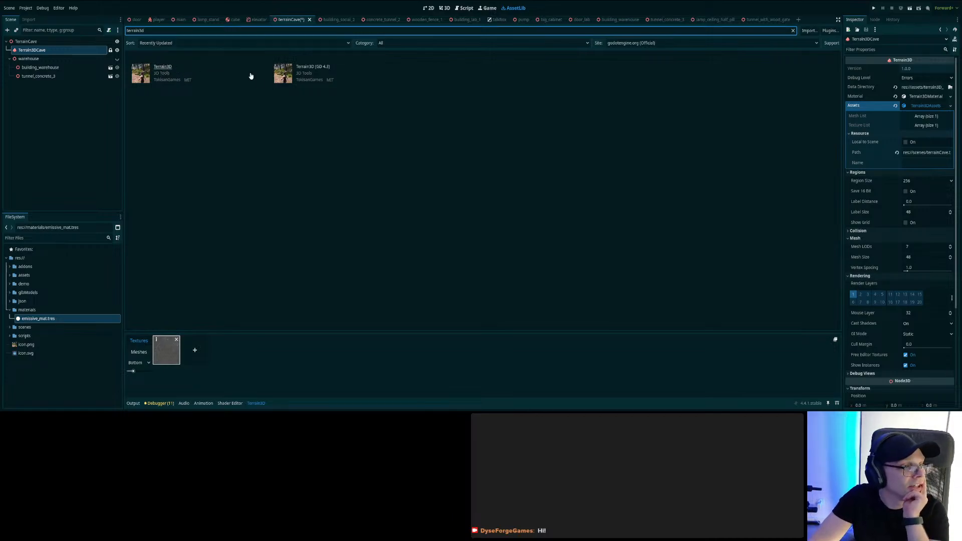
click(444, 9)
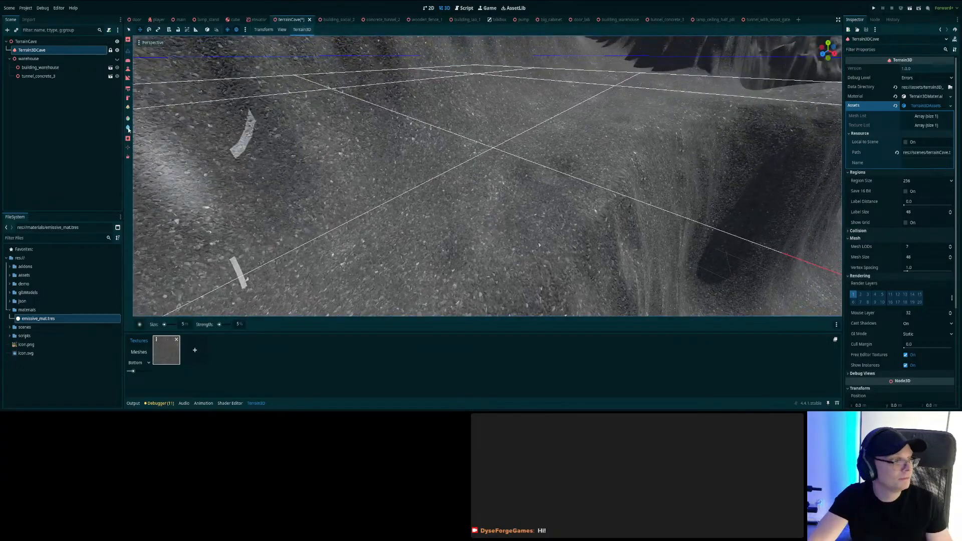
- Smooth the sculpted path and cliff edge with the Smooth brush and save the terrainCave scene
click(128, 61)
mouse_move(421, 196)
middle_down()
mouse_move(474, 311)
mouse_move(500, 210)
middle_up()
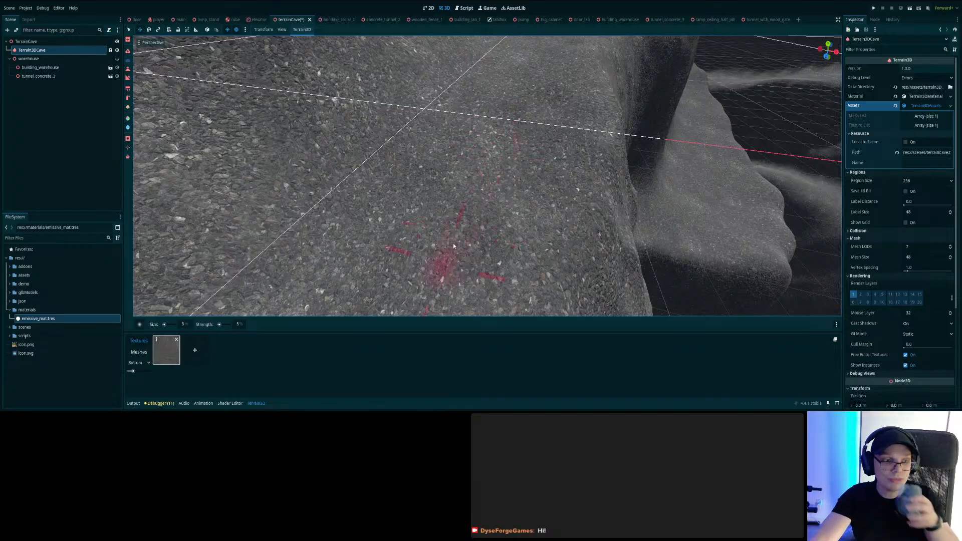
right_drag(550, 203, 811, 215)
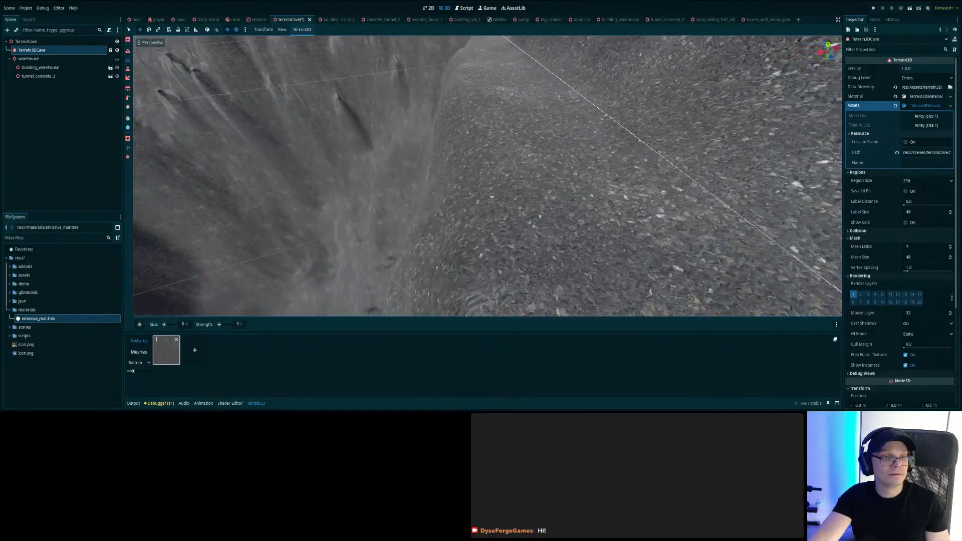
right_drag(514, 152, 511, 150)
key(d)
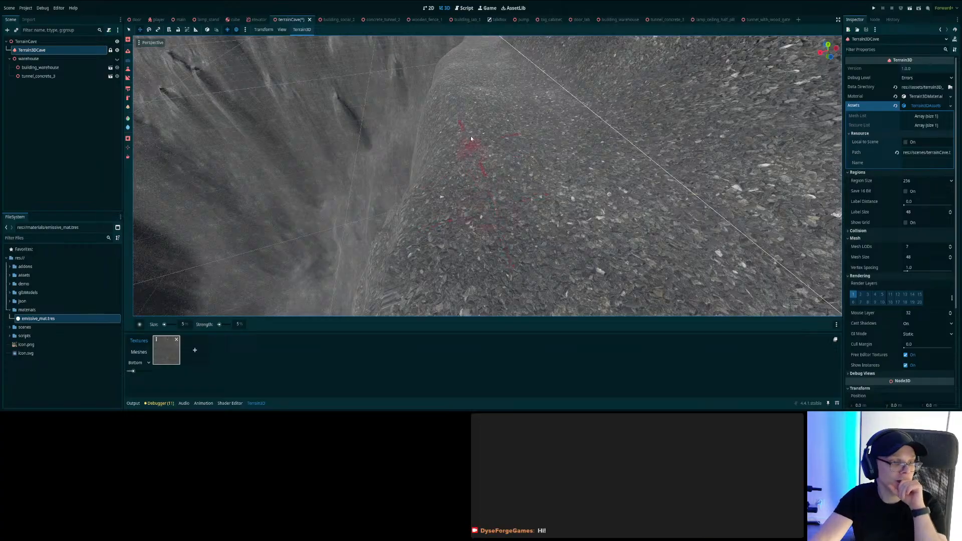
right_drag(471, 145, 464, 123)
mouse_move(583, 147)
right_down()
mouse_move(516, 133)
mouse_move(471, 96)
mouse_move(356, 130)
mouse_move(371, 83)
mouse_move(375, 155)
mouse_move(366, 107)
mouse_move(261, 85)
mouse_move(250, 70)
mouse_move(300, 80)
mouse_move(301, 130)
mouse_move(599, 180)
right_up()
key(ctrl+s)
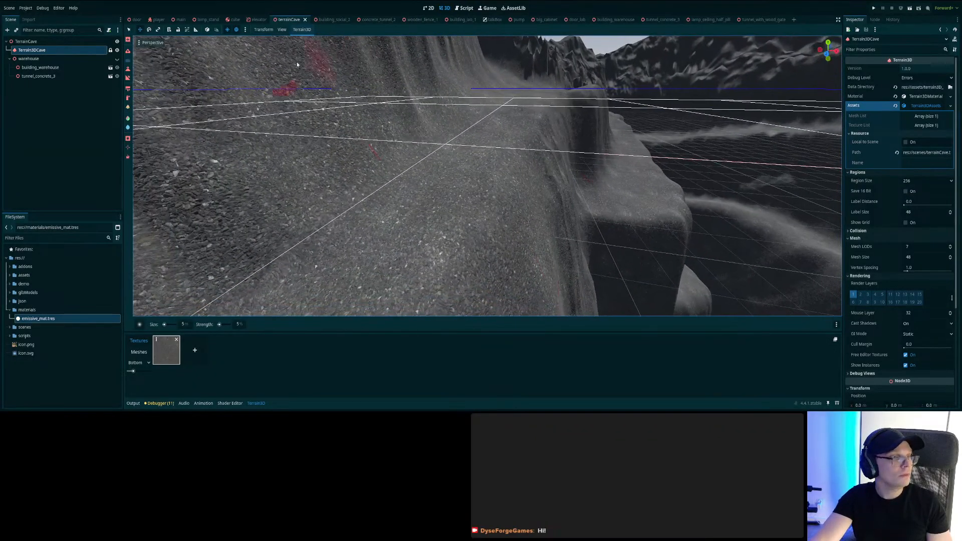
- Examine the reshaped cliff edge beyond wooden_fence_36 in the main scene
click(180, 20)
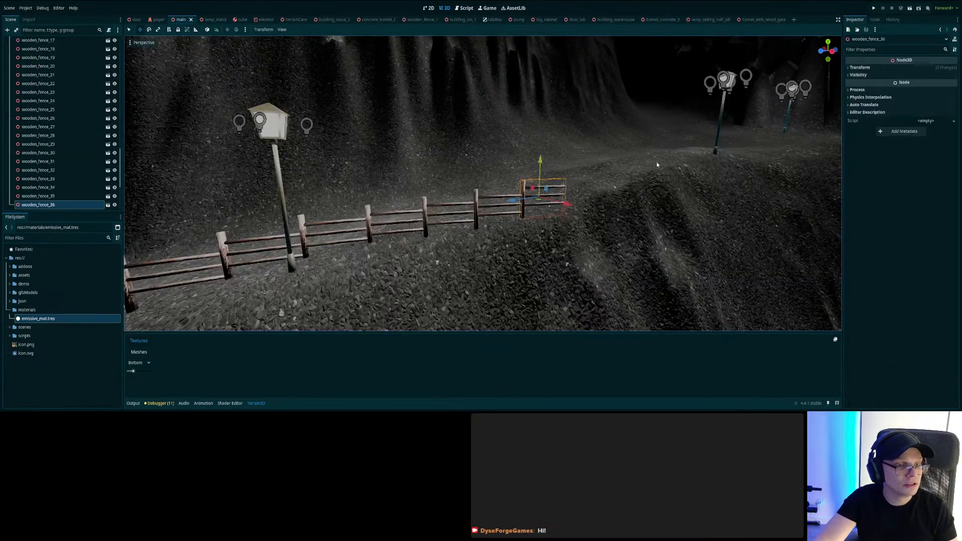
key(w)
right_drag(658, 163, 579, 202)
key(s)
key(d)
key(w)
key(d)
key(w)
key(d)
- Smooth the path surface and rounded cliff edge further in the terrainCave scene
click(289, 19)
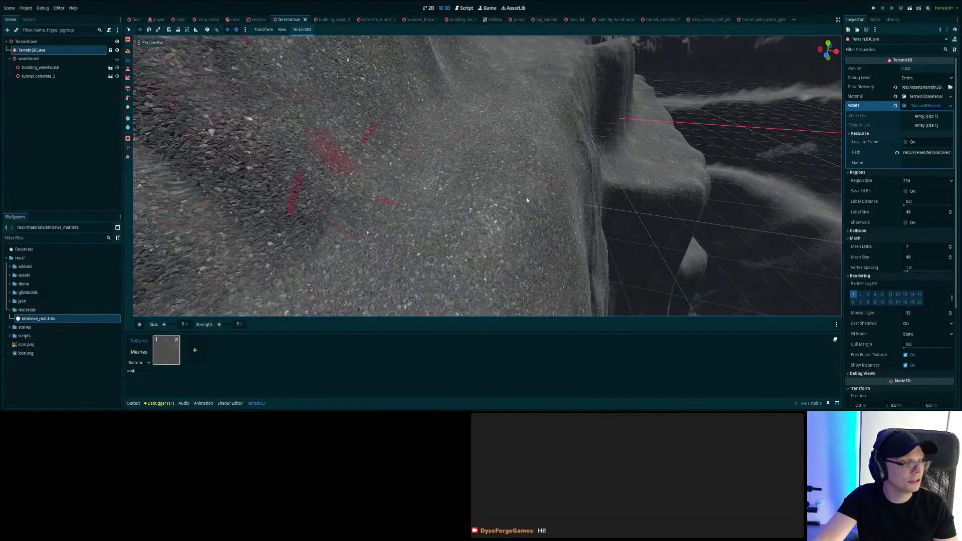
right_drag(527, 200, 591, 135)
key(w)
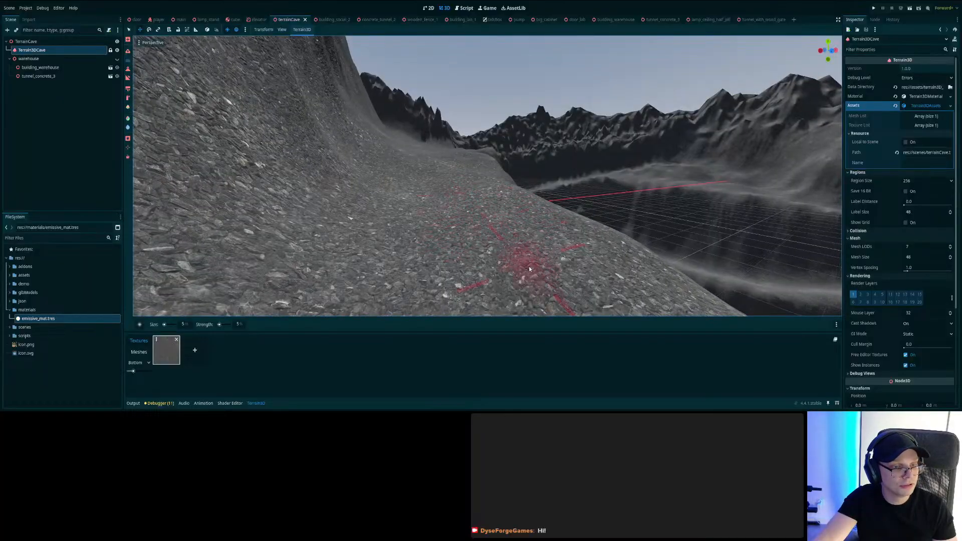
right_drag(509, 211, 767, 256)
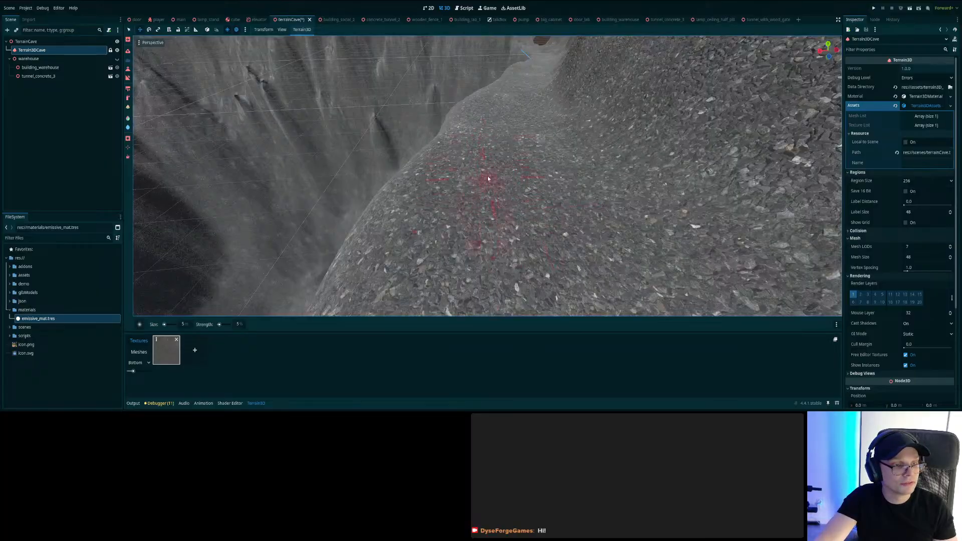
right_drag(502, 203, 220, 203)
key(w)
mouse_move(491, 231)
right_down()
mouse_move(490, 190)
mouse_move(491, 214)
right_up()
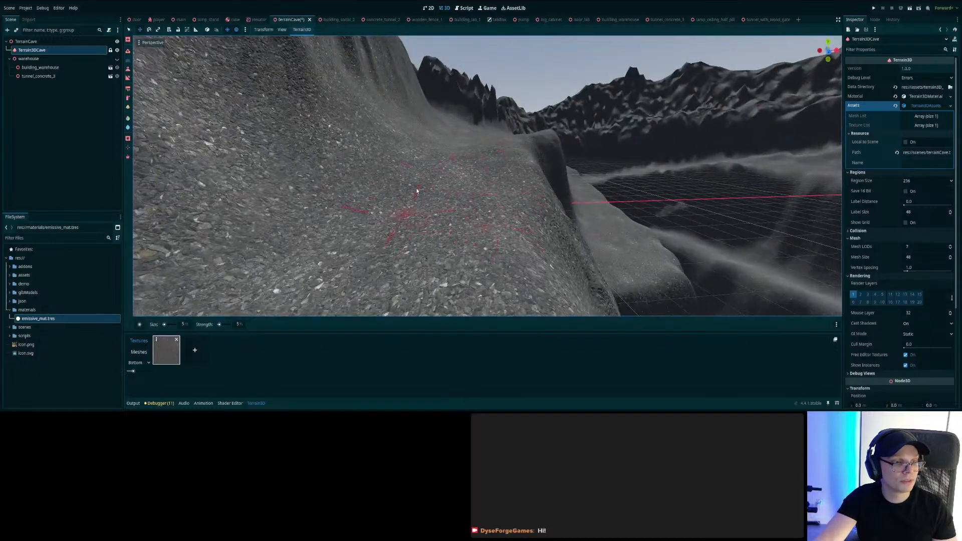
mouse_move(446, 217)
right_down()
mouse_move(441, 233)
mouse_move(416, 221)
mouse_move(415, 207)
mouse_move(446, 212)
mouse_move(479, 193)
right_up()
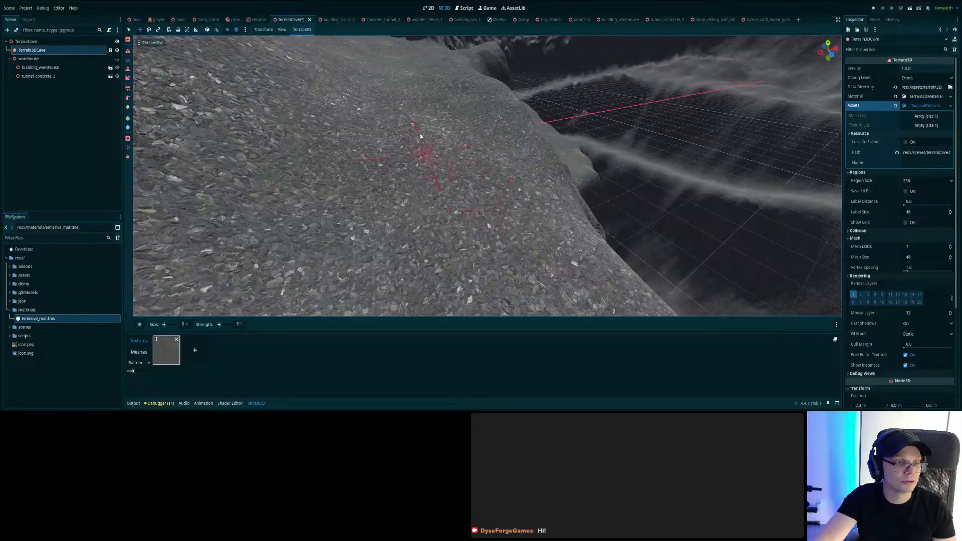
right_drag(399, 127, 374, 103)
- Lower the terrain at the foot of the rock wall and smooth the path with a 10 m brush
click(129, 52)
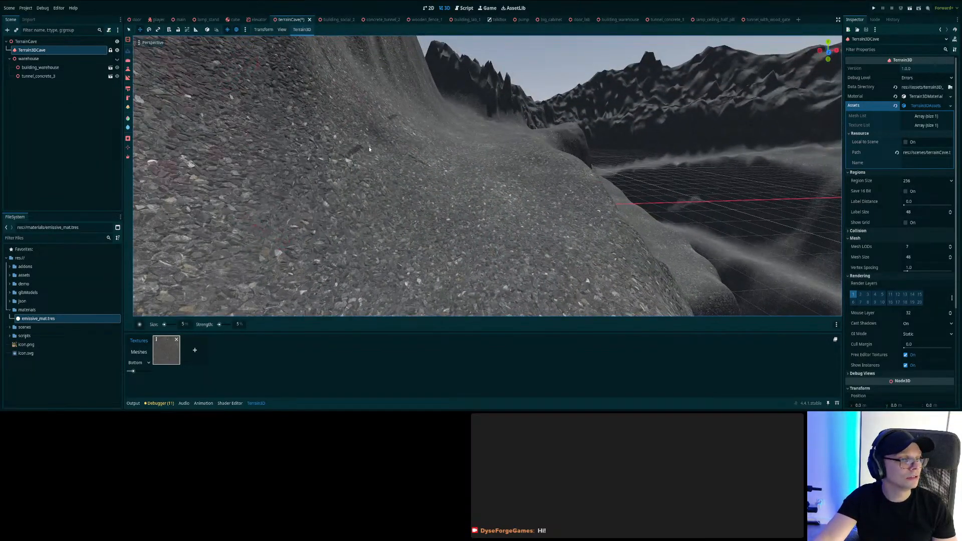
mouse_move(373, 158)
ctrl+mouse_down()
mouse_move(392, 150)
mouse_move(228, 175)
mouse_move(370, 117)
mouse_move(391, 121)
ctrl+mouse_up()
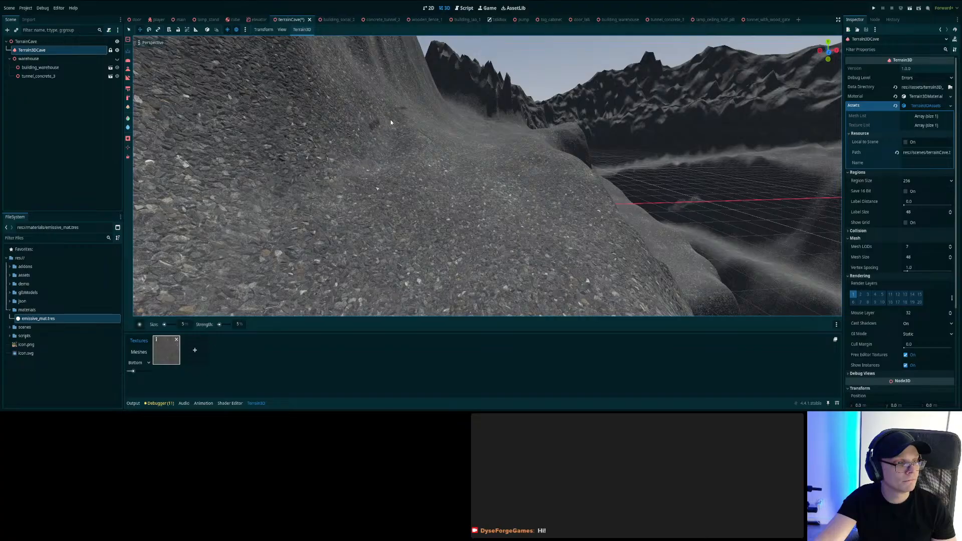
middle_drag(332, 157, 270, 189)
drag(126, 60, 128, 60)
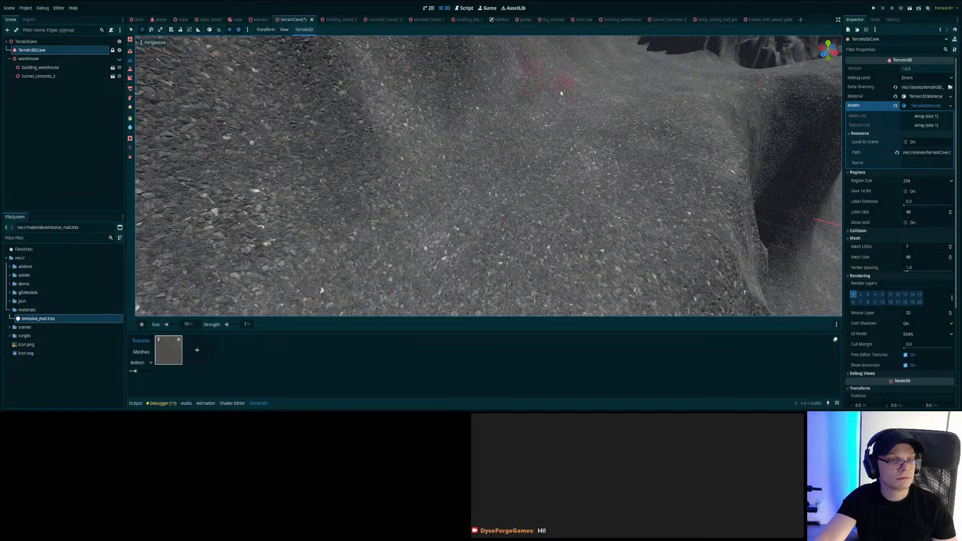
mouse_move(471, 237)
right_down()
mouse_move(488, 198)
mouse_move(501, 221)
mouse_move(496, 193)
mouse_move(521, 198)
right_up()
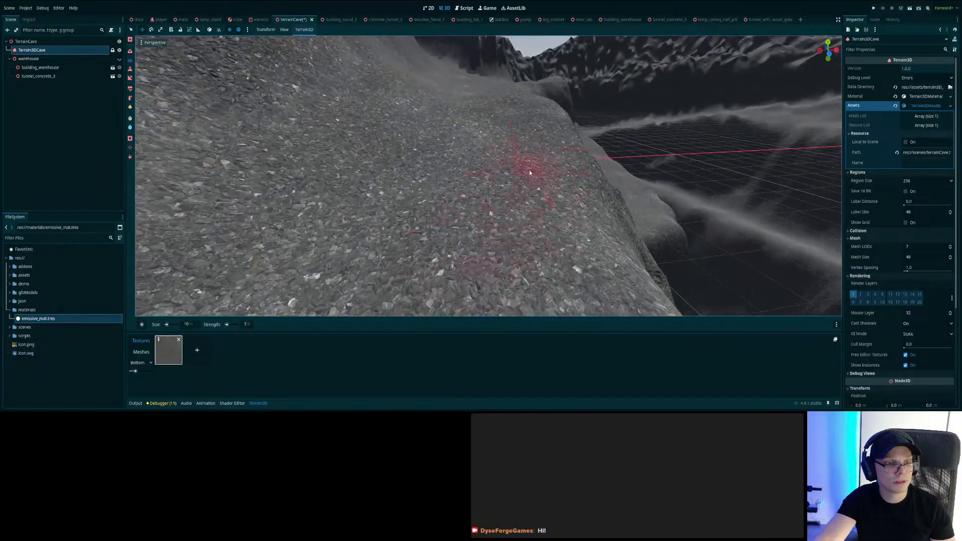
- View the cave terrain from the right side in orthographic projection
key(KP_5)
middle_drag(501, 151, 574, 104)
key(KP_1)
key(KP_3)
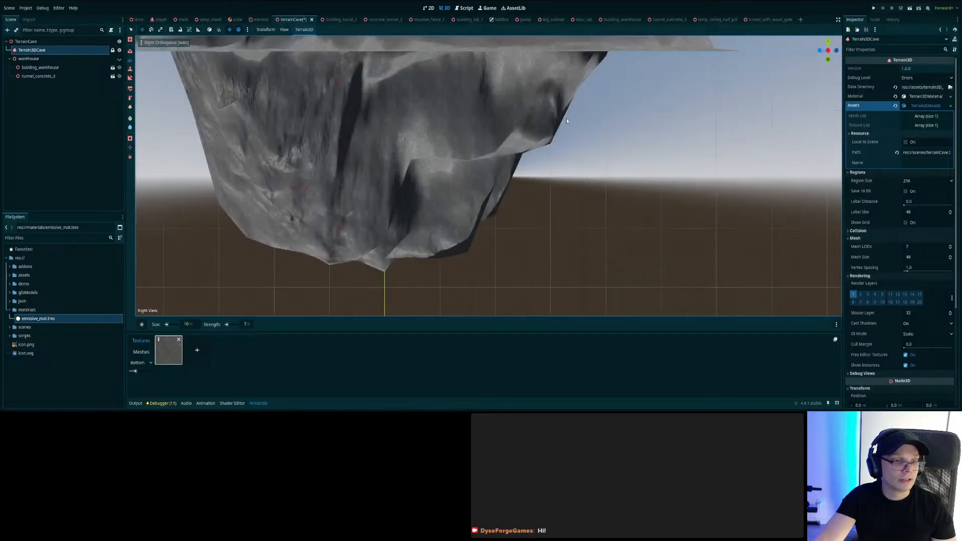
- Smooth the cliff edge beside the path in the terrainCave scene and save the scene
middle_drag(524, 139, 548, 140)
mouse_move(547, 140)
right_down()
mouse_move(506, 126)
mouse_move(536, 155)
mouse_move(436, 113)
mouse_move(426, 130)
mouse_move(330, 135)
mouse_move(431, 150)
mouse_move(426, 136)
mouse_move(401, 143)
mouse_move(426, 136)
mouse_move(431, 155)
mouse_move(441, 145)
mouse_move(417, 154)
mouse_move(434, 149)
mouse_move(564, 209)
mouse_move(556, 220)
mouse_move(549, 214)
mouse_move(546, 239)
right_up()
key(ctrl+s)
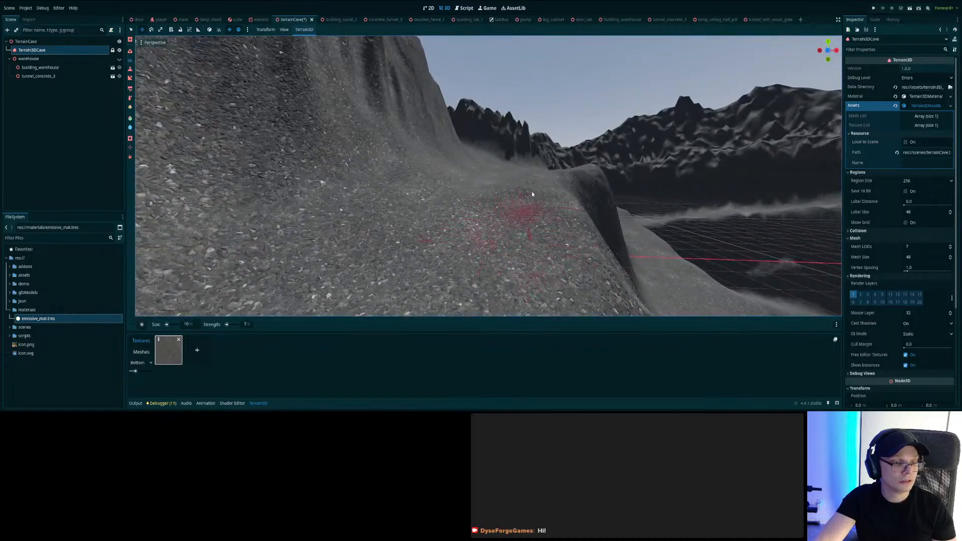
right_drag(478, 239, 490, 226)
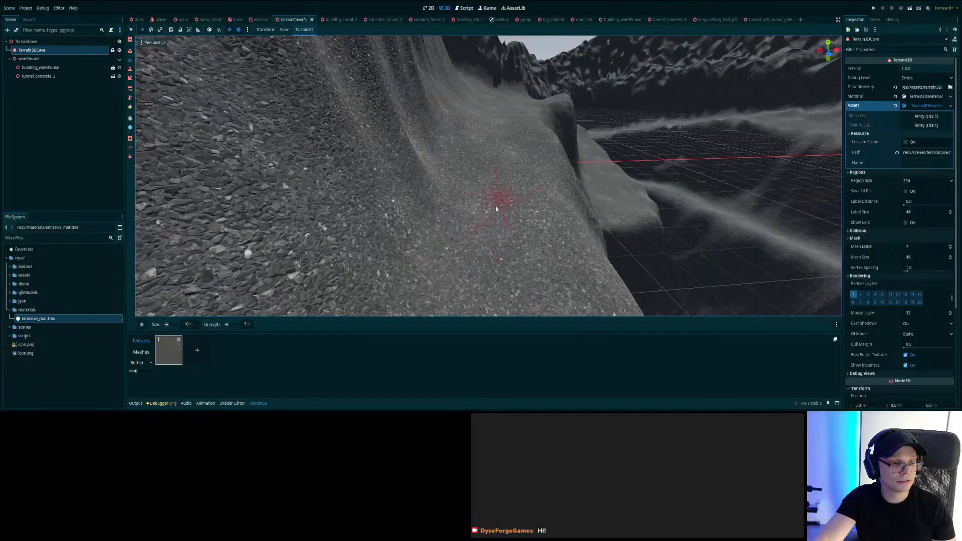
right_drag(487, 142, 493, 136)
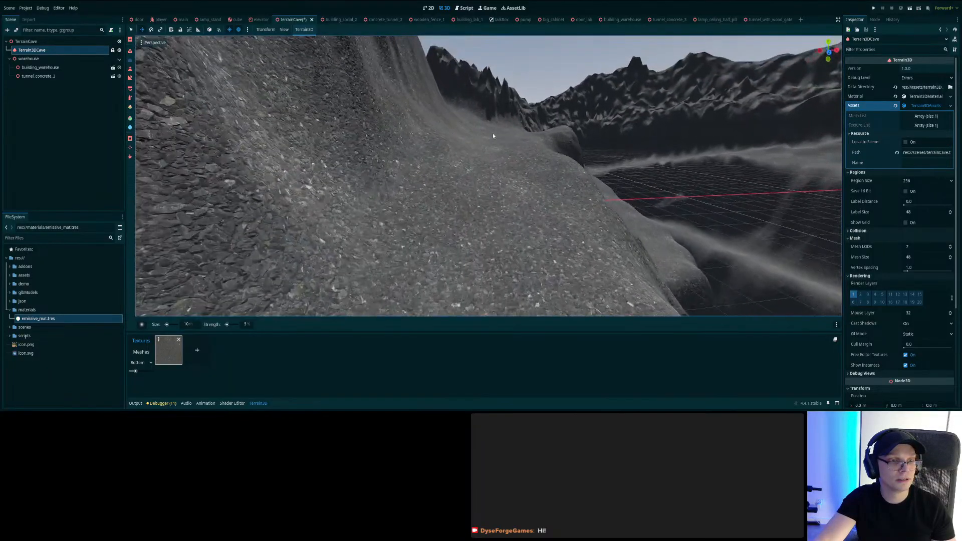
- In the main scene, lower wooden_fence_35 slightly to fit the reshaped ground
click(183, 20)
right_drag(550, 157, 542, 179)
drag(457, 173, 460, 171)
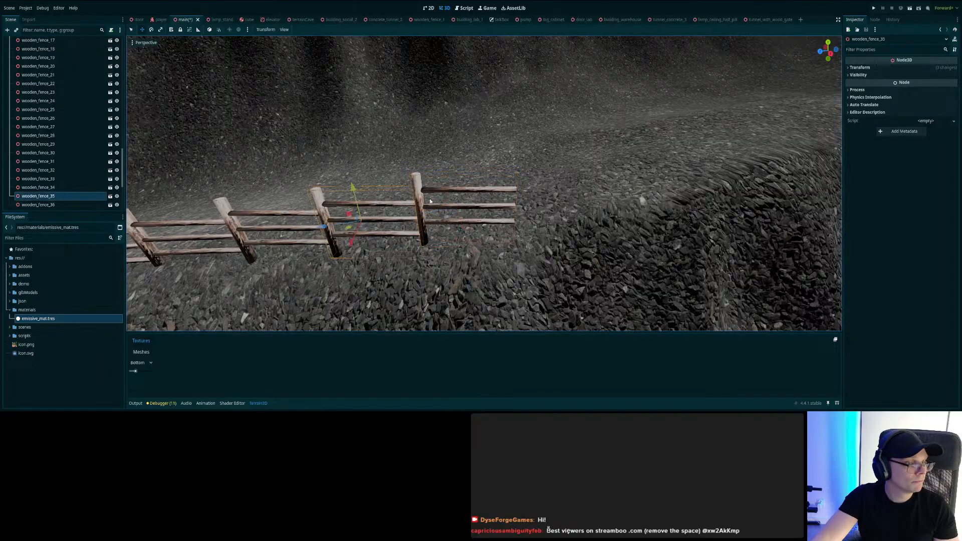
drag(353, 192, 355, 200)
right_drag(355, 199, 453, 173)
key(w)
key(w)
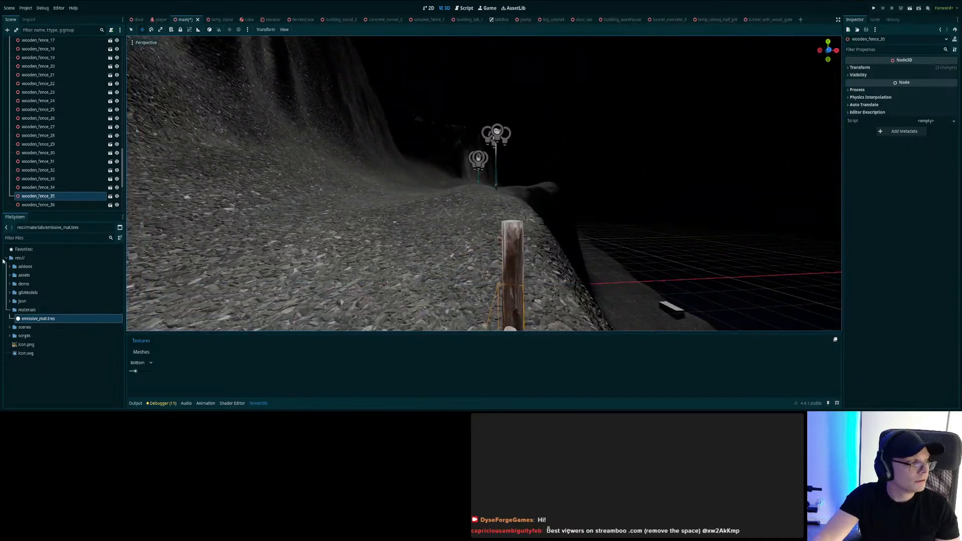
- Duplicate wooden_fence_36 and move the copy along the cliff edge to extend the fence
click(55, 209)
key(s)
mouse_move(515, 196)
right_down()
mouse_move(451, 215)
mouse_move(515, 197)
right_up()
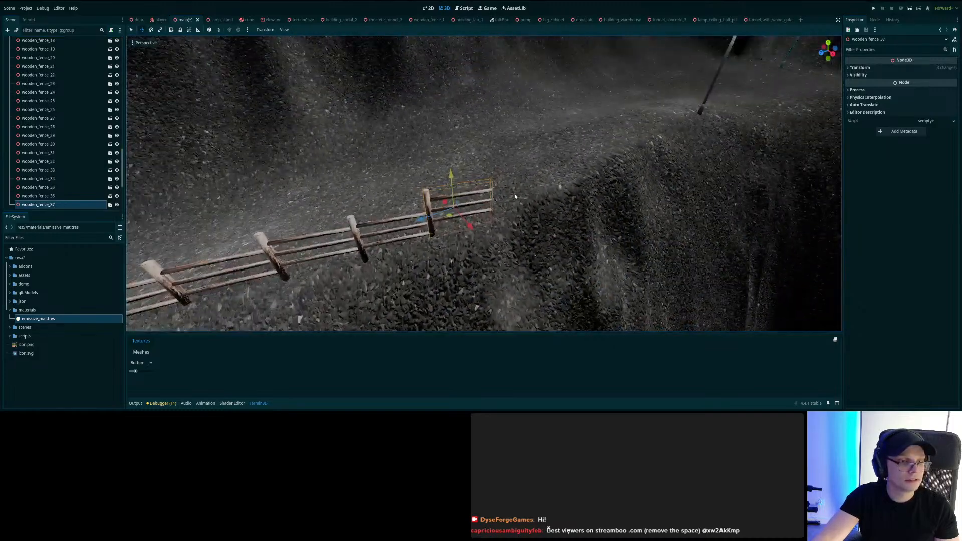
drag(460, 225, 487, 211)
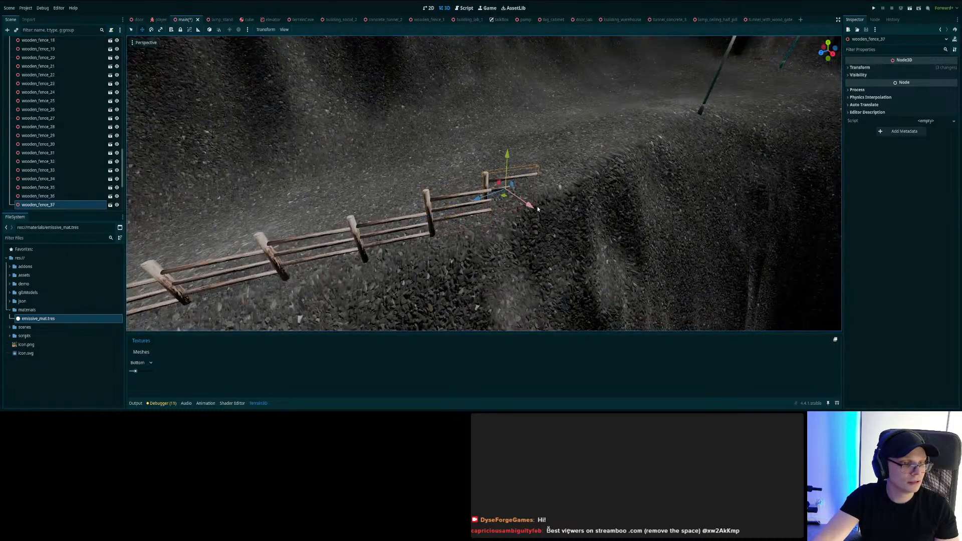
- Set wooden_fence_37's Y rotation to -10.5° and raise it to a Y position of 21.433 m
click(875, 68)
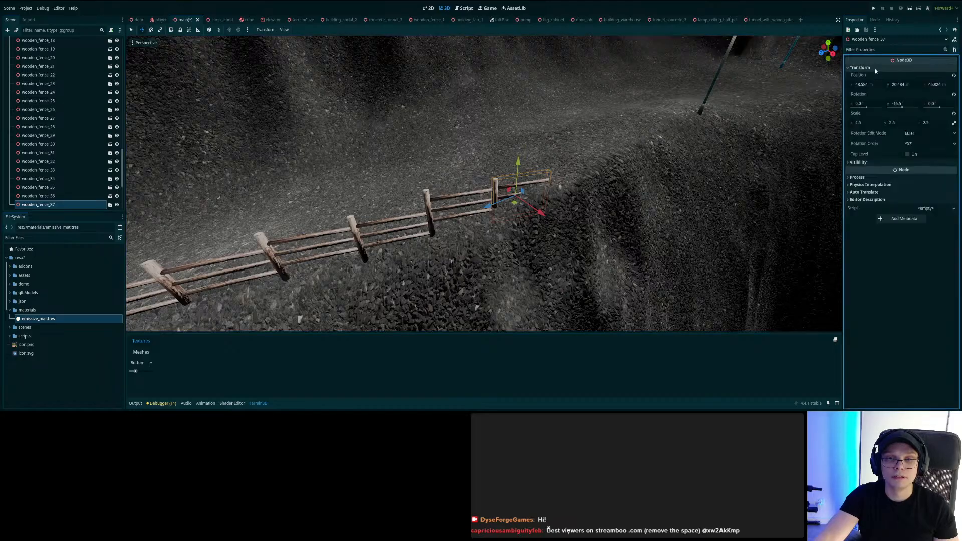
key(w)
right_drag(813, 189, 839, 201)
drag(509, 144, 507, 114)
drag(491, 167, 485, 172)
right_drag(485, 172, 542, 174)
key(a)
right_drag(513, 214, 528, 202)
key(w)
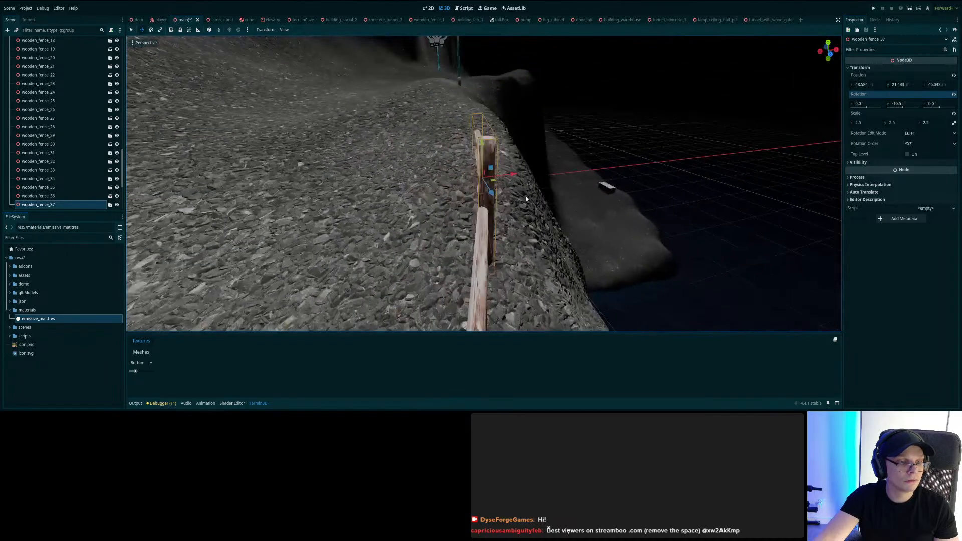
- Shift wooden_fence_37 sideways to line its post up with the neighbouring rails, fine-tune its height, and save the main scene
drag(517, 179, 514, 180)
key(a)
right_drag(470, 249, 556, 258)
key(ctrl+z)
drag(544, 163, 546, 168)
drag(528, 136, 527, 130)
right_drag(527, 130, 346, 131)
key(d)
key(ctrl+s)
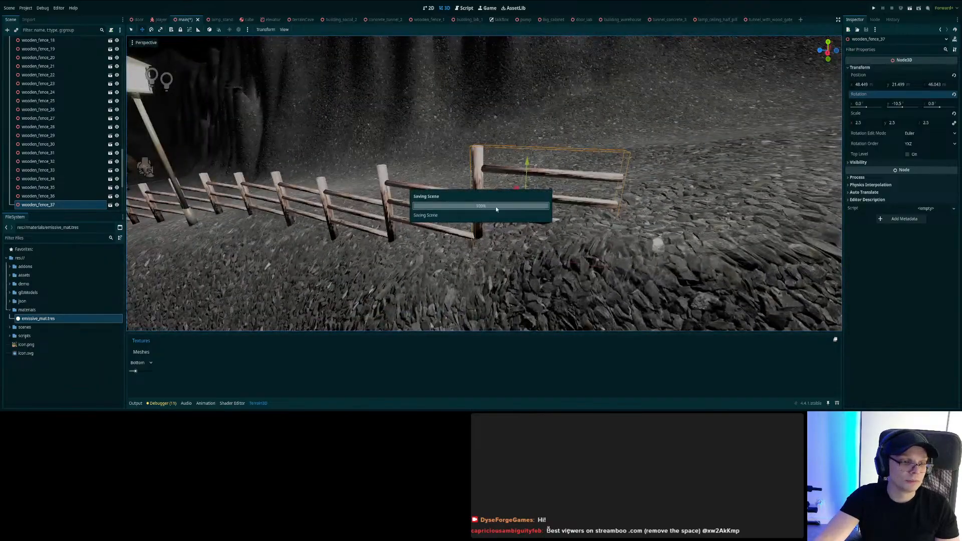
- Lower wooden_fence_37 to a Y position of 21.384 m and save the main scene
drag(527, 163, 526, 172)
right_drag(533, 174, 596, 177)
right_drag(550, 218, 550, 218)
key(d)
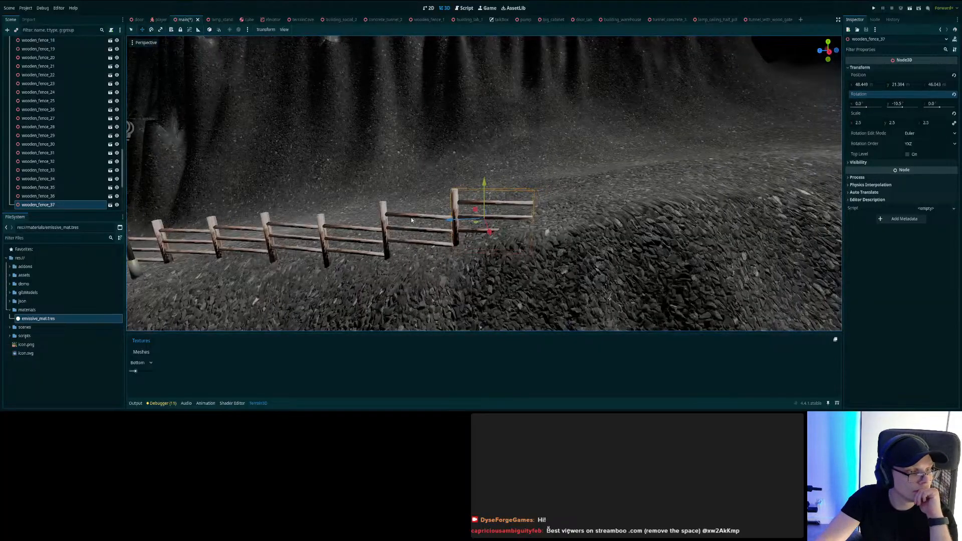
right_drag(425, 242, 425, 241)
key(w)
key(d)
key(ctrl+s)
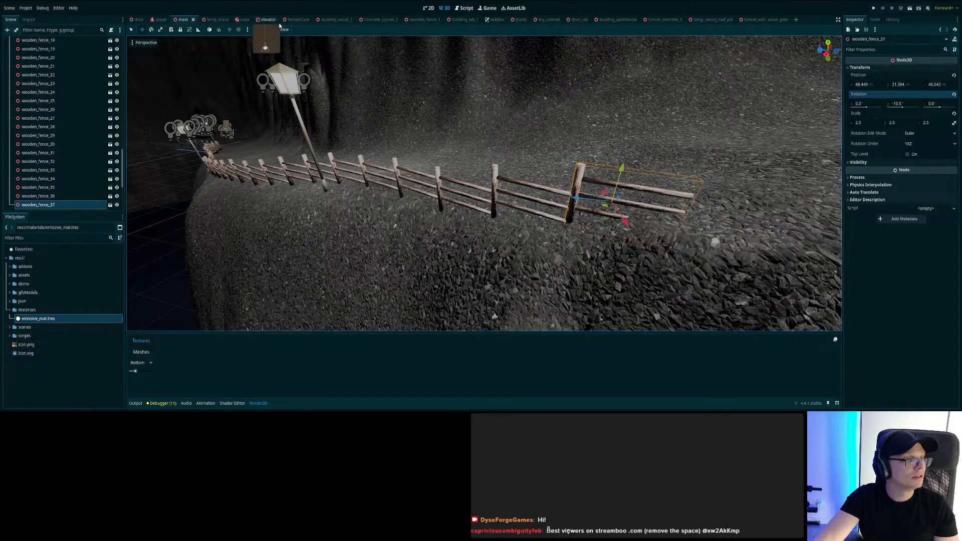
- Smooth the terrain along the path and cliff edge in the terrainCave scene with the 10 m brush and save it
click(292, 19)
right_drag(350, 279, 350, 279)
right_drag(151, 62, 151, 63)
right_drag(324, 224, 324, 224)
mouse_move(324, 224)
mouse_down()
mouse_move(407, 243)
mouse_move(439, 147)
mouse_move(448, 73)
mouse_move(439, 151)
mouse_move(453, 208)
mouse_up()
right_drag(461, 213, 461, 213)
right_drag(557, 177, 557, 177)
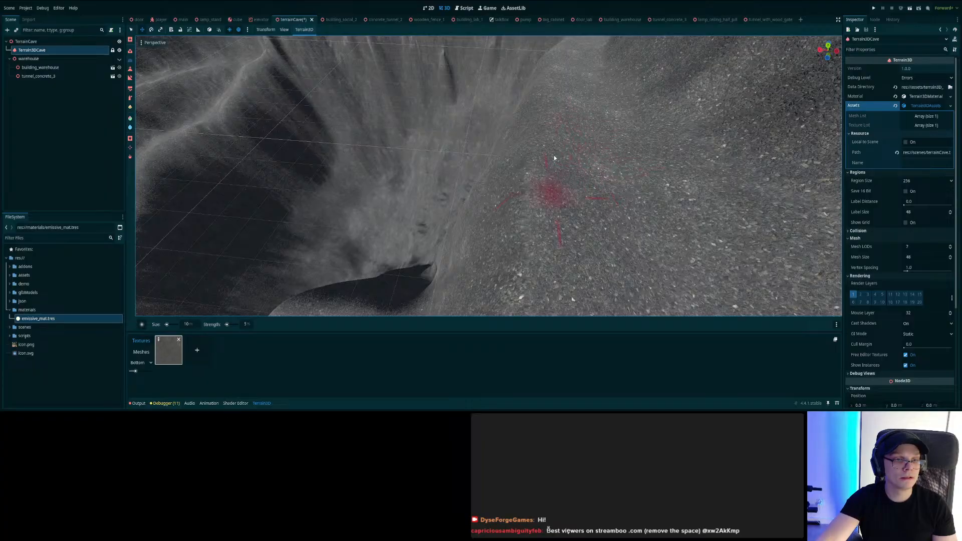
key(ctrl+s)
- In the main scene, raise wooden_fence_33 to follow the smoothed ground
click(182, 20)
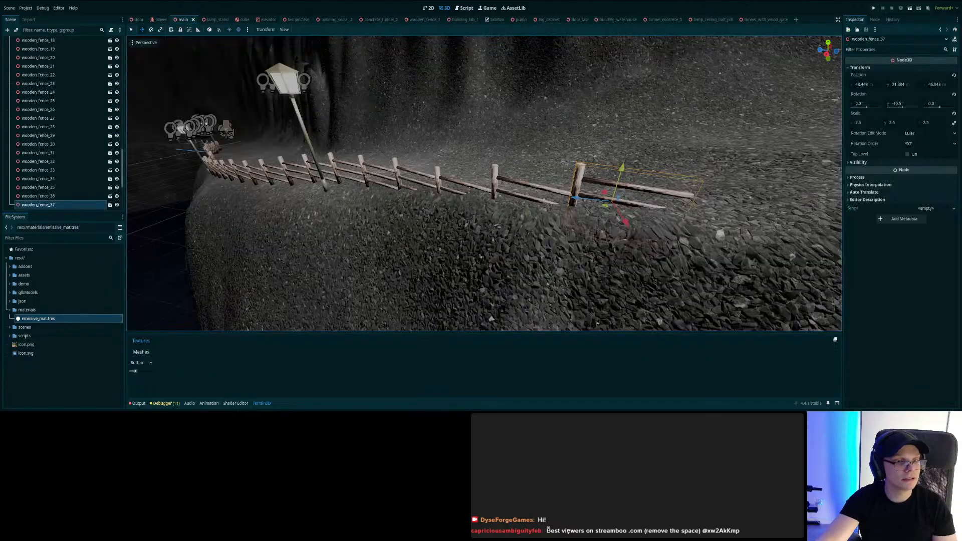
key(w)
right_drag(427, 191, 428, 192)
key(s)
click(38, 196)
click(45, 170)
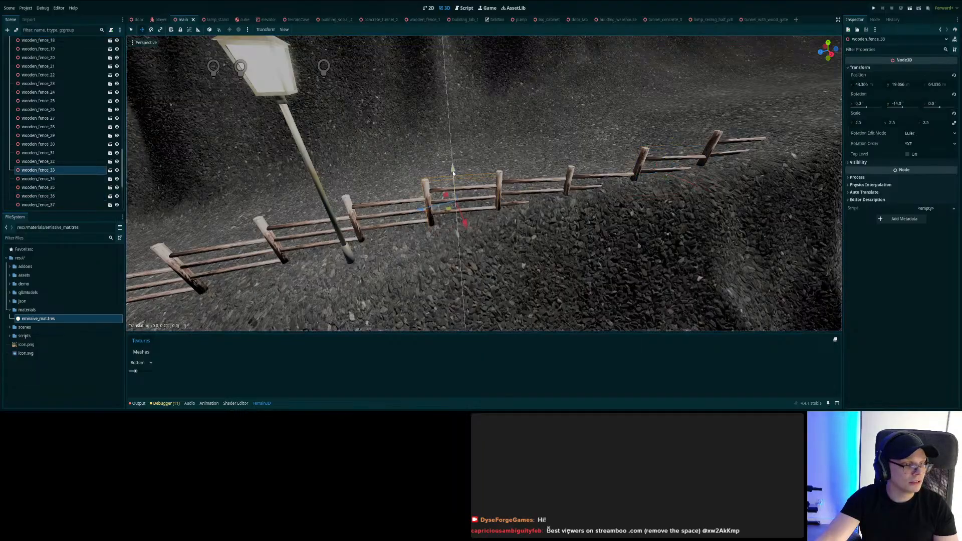
- Raise wooden_fence_34 and wooden_fence_35 so their rails continue evenly from the preceding fence section
click(50, 179)
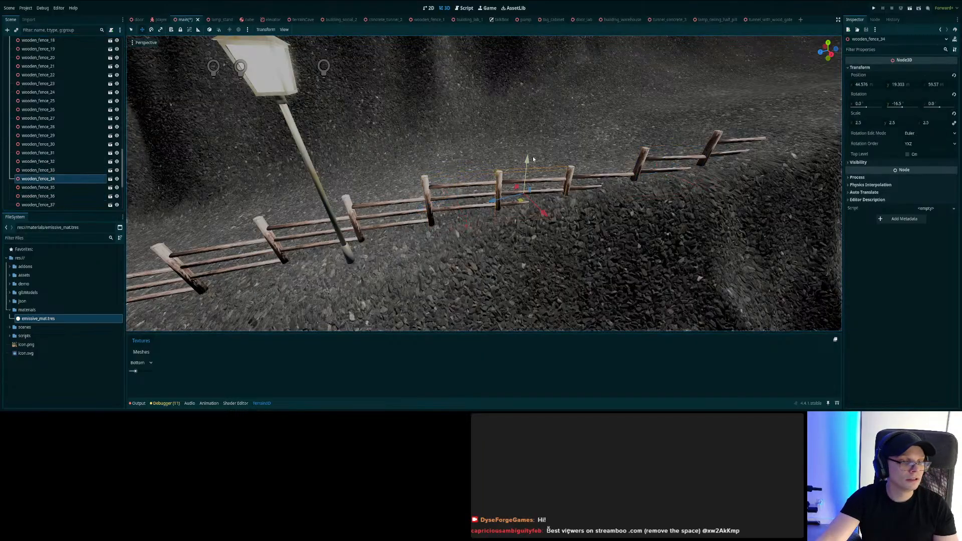
key(Down)
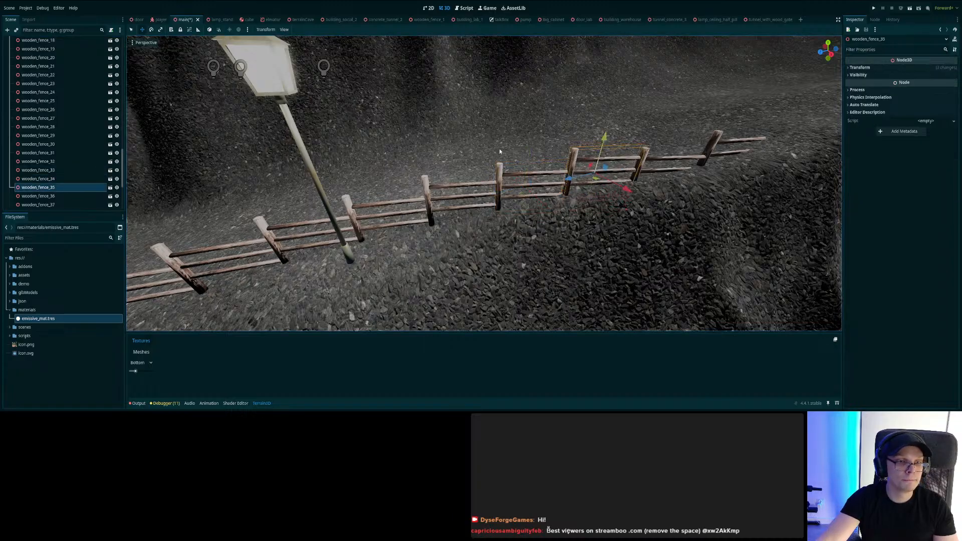
click(48, 179)
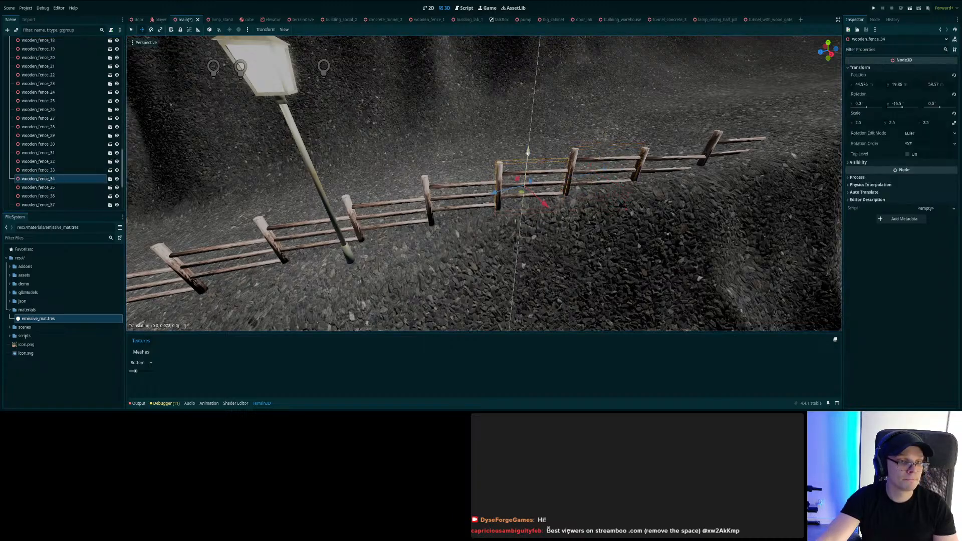
click(75, 187)
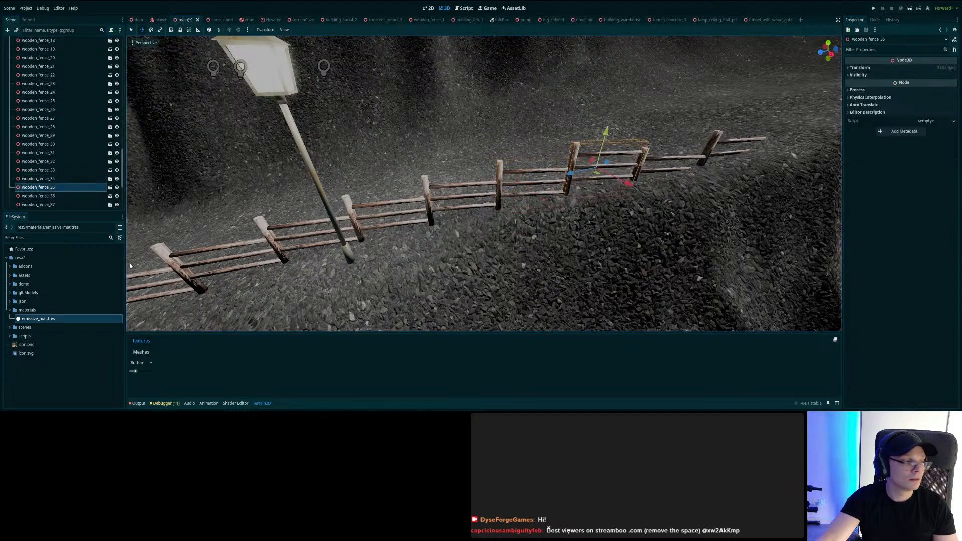
- Raise wooden_fence_36 and wooden_fence_37 to follow the ground and save the main scene
click(55, 198)
drag(681, 118, 682, 119)
right_drag(518, 168, 519, 168)
key(w)
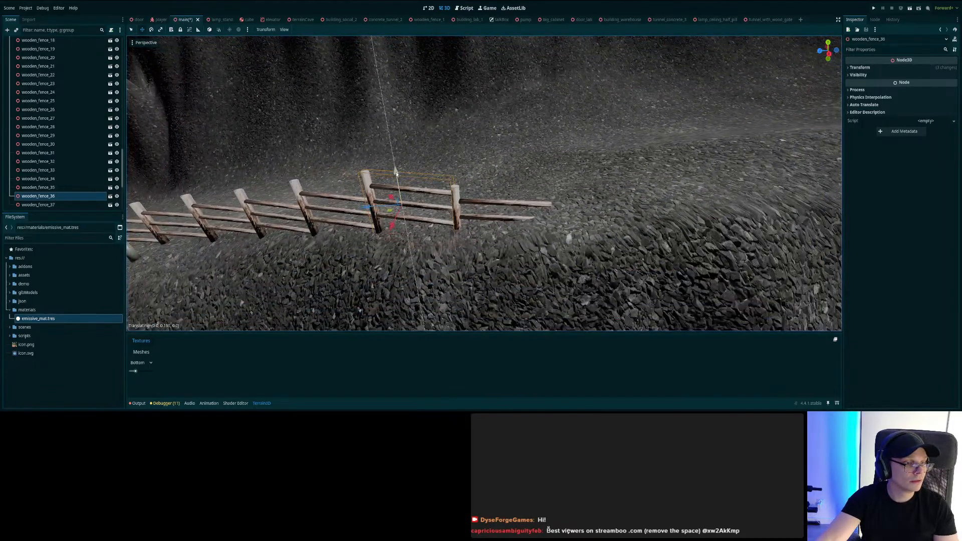
click(31, 205)
drag(491, 186, 491, 159)
key(ctrl+s)
- Duplicate wooden_fence_37, move the copy to the fence's open end, and raise it above the ground
click(46, 205)
key(ctrl+d)
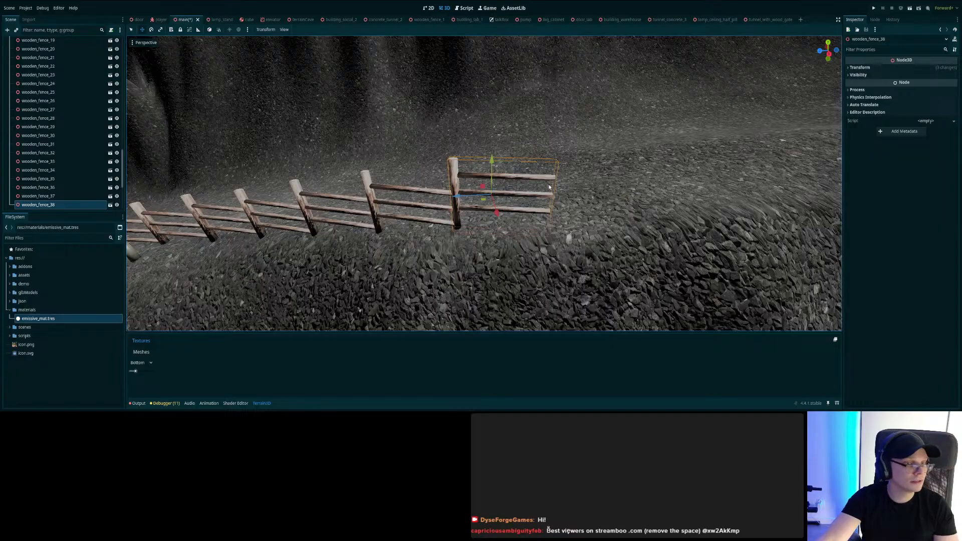
key(g)
key(x)
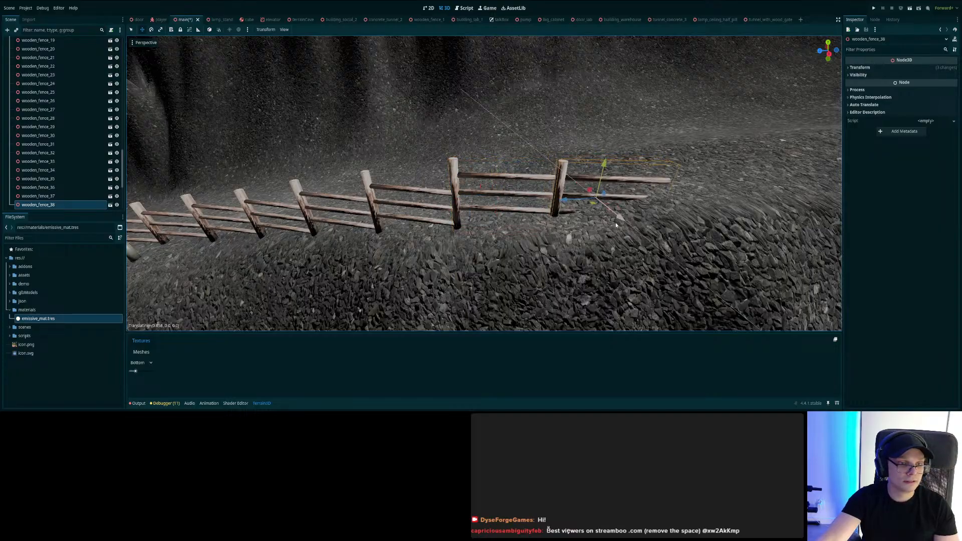
key(y)
key(z)
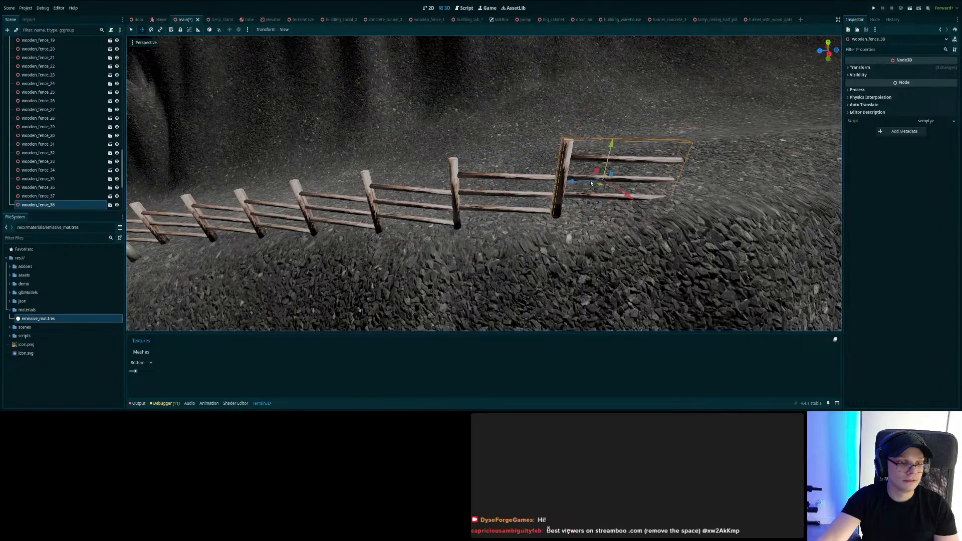
click(569, 184)
- Align wooden_fence_38 sideways with the preceding section's rails and fine-tune its height on the slope
right_drag(569, 184, 712, 193)
key(a)
key(g)
key(x)
click(558, 203)
right_drag(558, 203, 702, 220)
key(s)
key(w)
key(a)
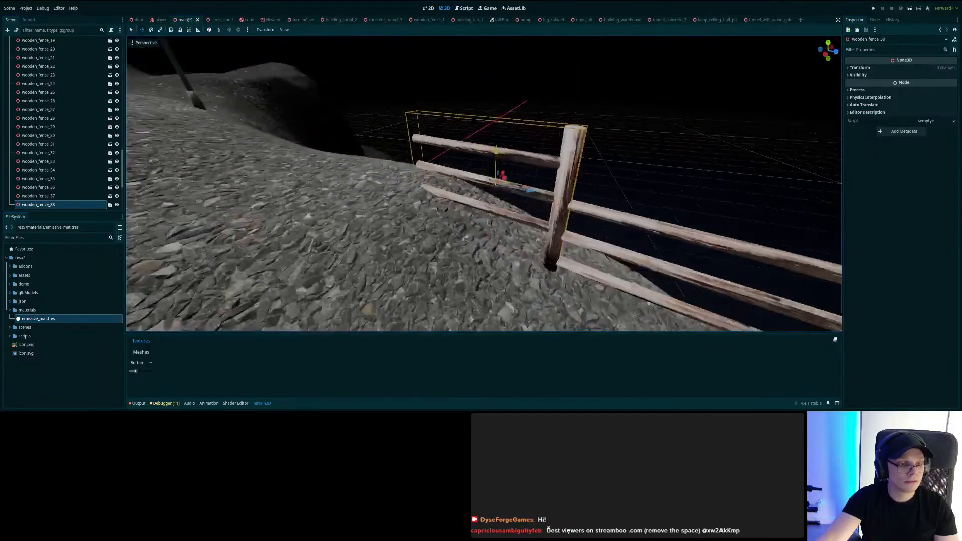
mouse_move(499, 151)
mouse_down()
mouse_move(503, 142)
mouse_move(504, 150)
mouse_up()
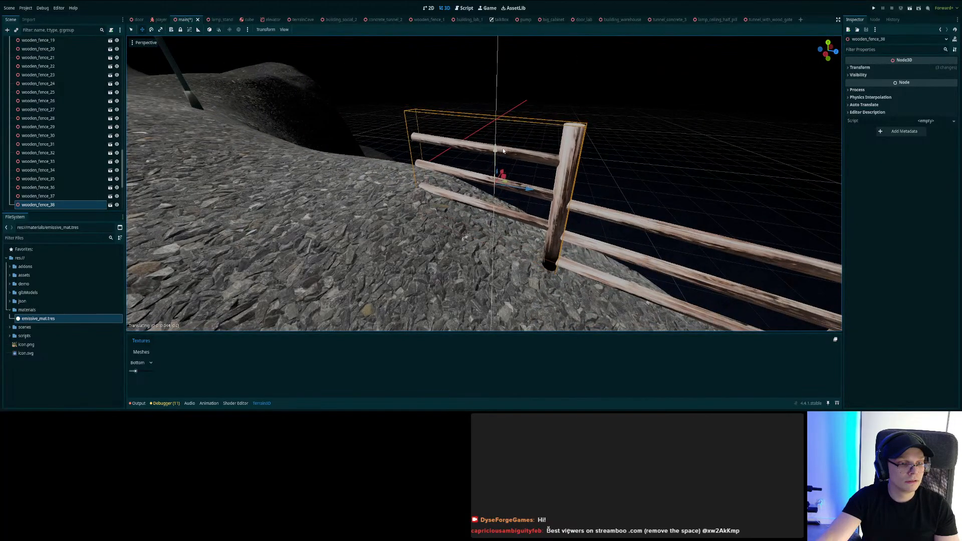
key(d)
right_drag(512, 116, 280, 150)
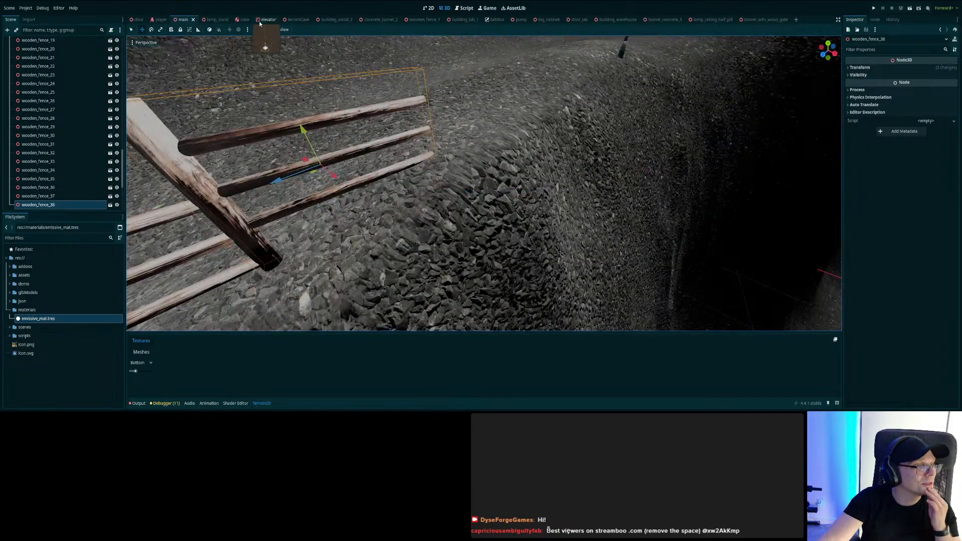
- Lower the terrain along the cliff edge in the terrainCave scene with the 10 m brush and save it
click(217, 21)
click(244, 20)
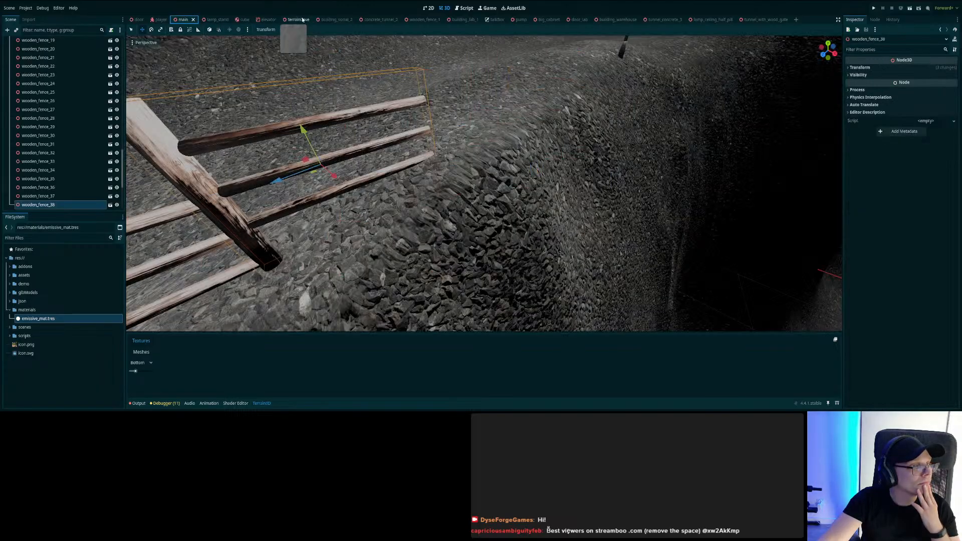
click(302, 19)
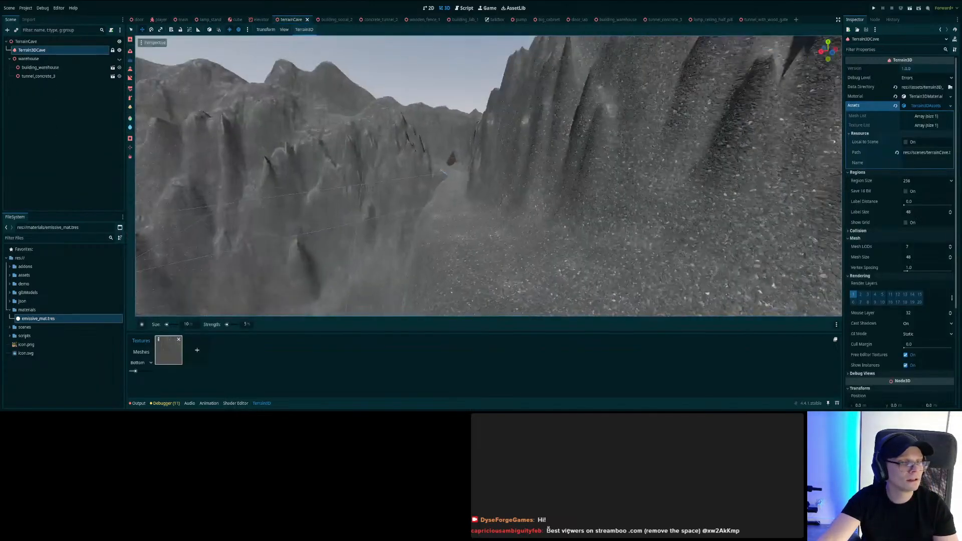
right_drag(489, 175, 371, 180)
click(129, 51)
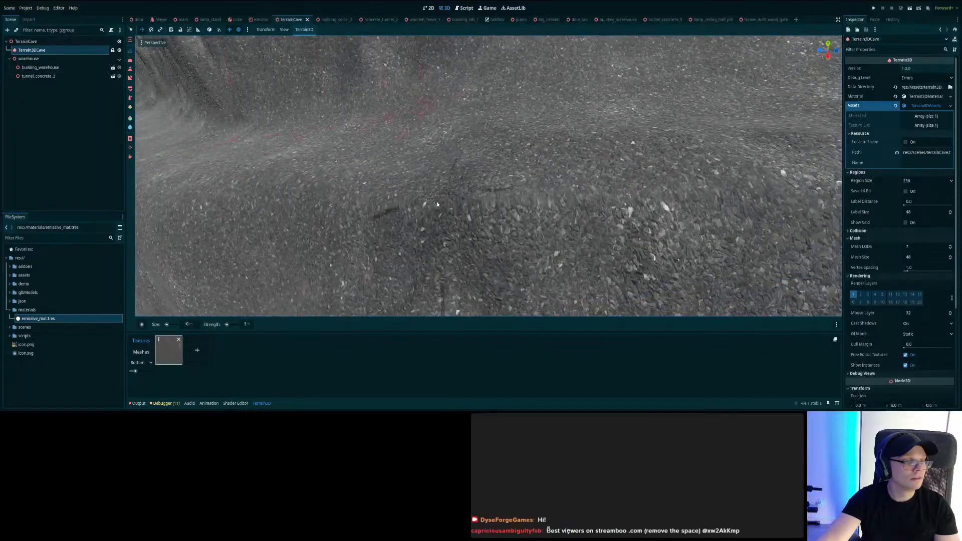
mouse_move(405, 179)
ctrl+mouse_down()
mouse_move(399, 185)
mouse_move(416, 200)
mouse_move(401, 190)
mouse_move(521, 190)
mouse_move(604, 172)
ctrl+mouse_up()
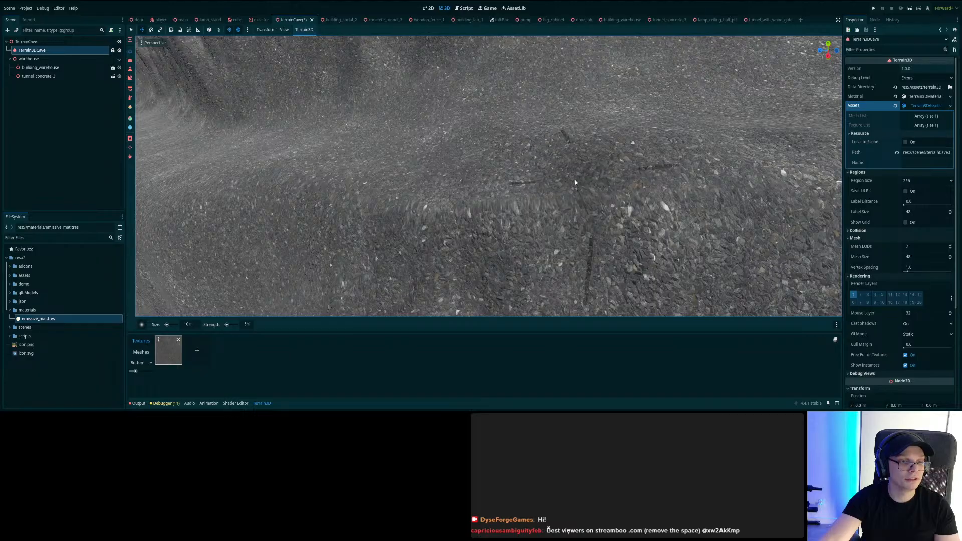
key(ctrl+s)
- Check the cliff edge beyond wooden_fence_38 in the main scene, lower the terrain on the cliff face in terrainCave, and save
click(182, 19)
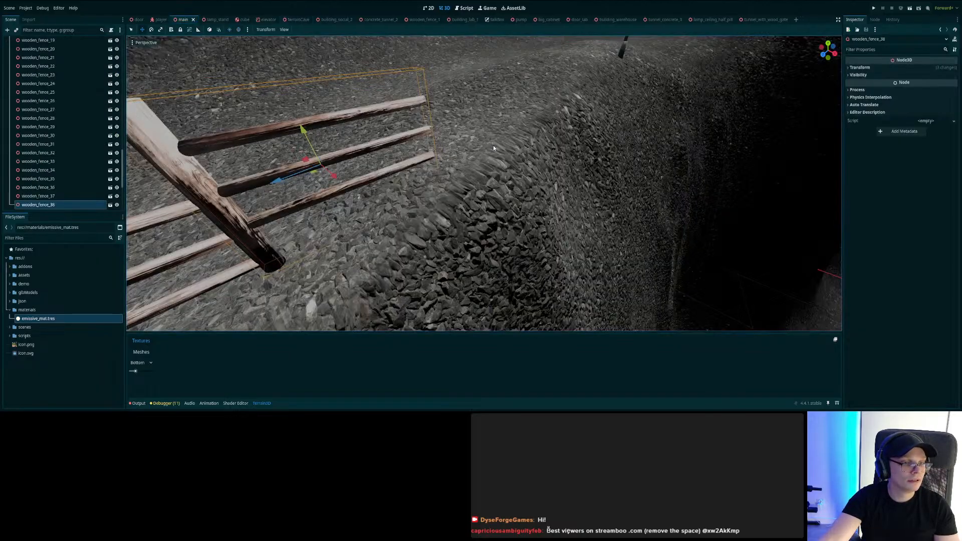
key(s)
right_drag(493, 145, 583, 178)
key(a)
right_drag(441, 260, 410, 190)
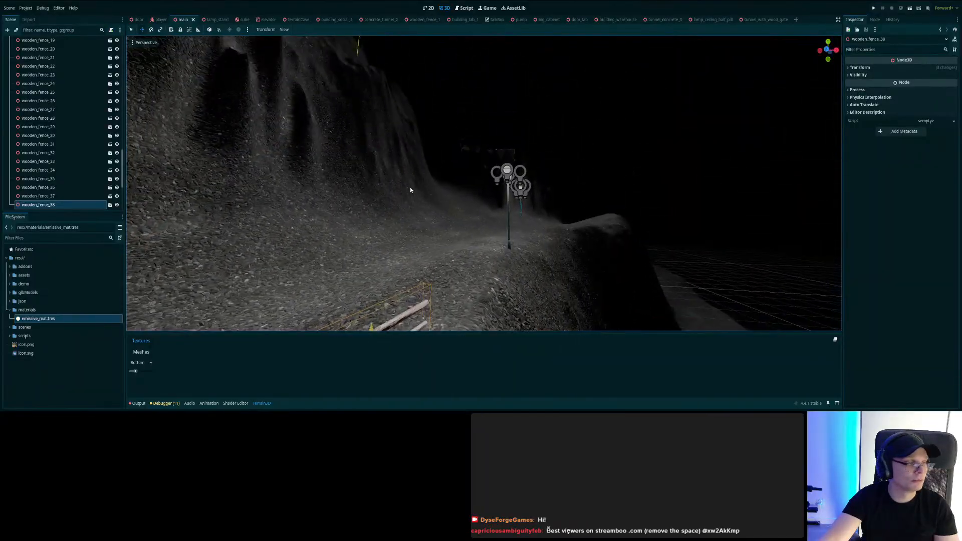
click(260, 19)
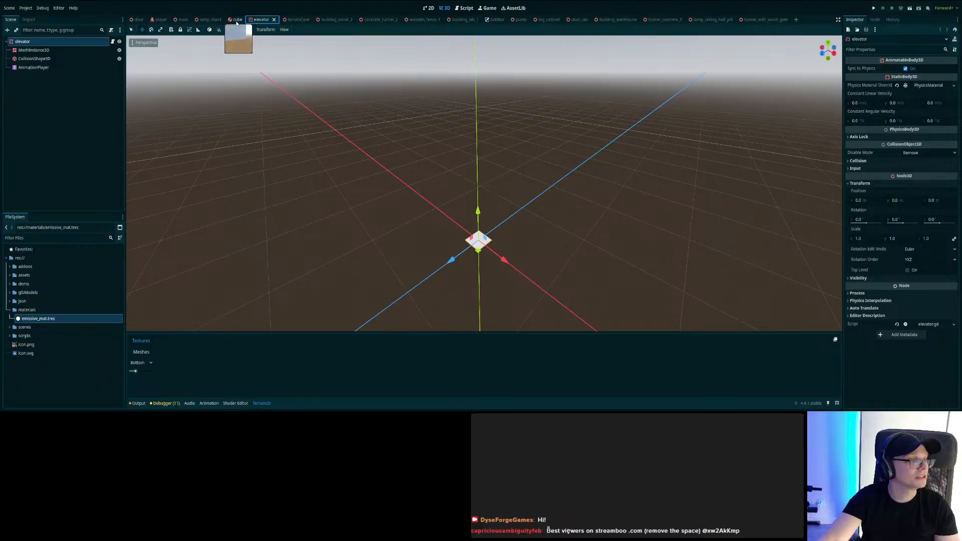
click(236, 20)
click(208, 20)
click(296, 20)
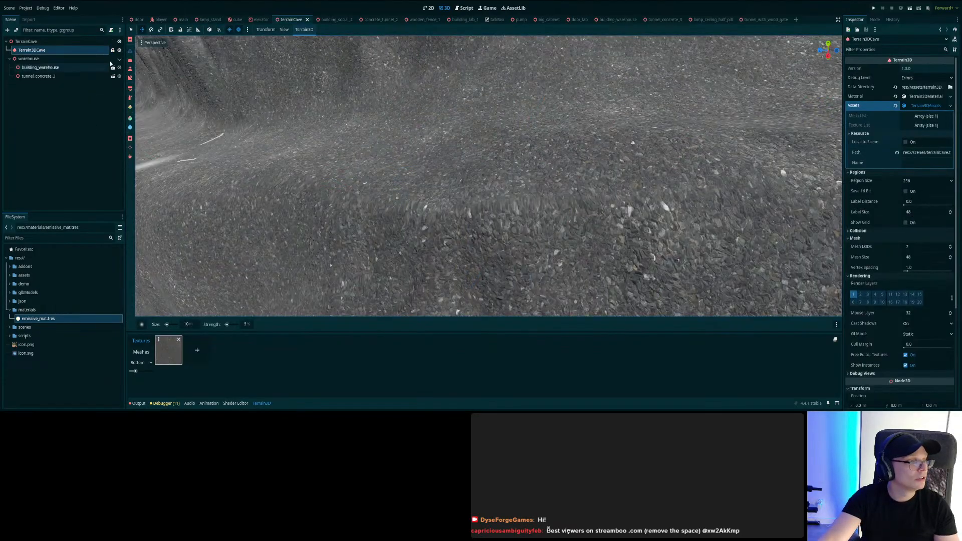
click(496, 268)
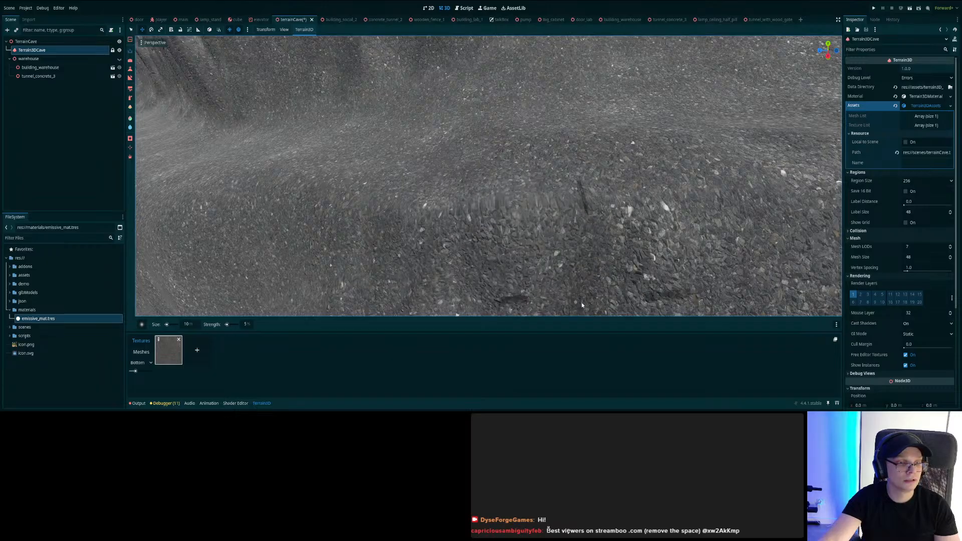
click(567, 279)
key(ctrl+s)
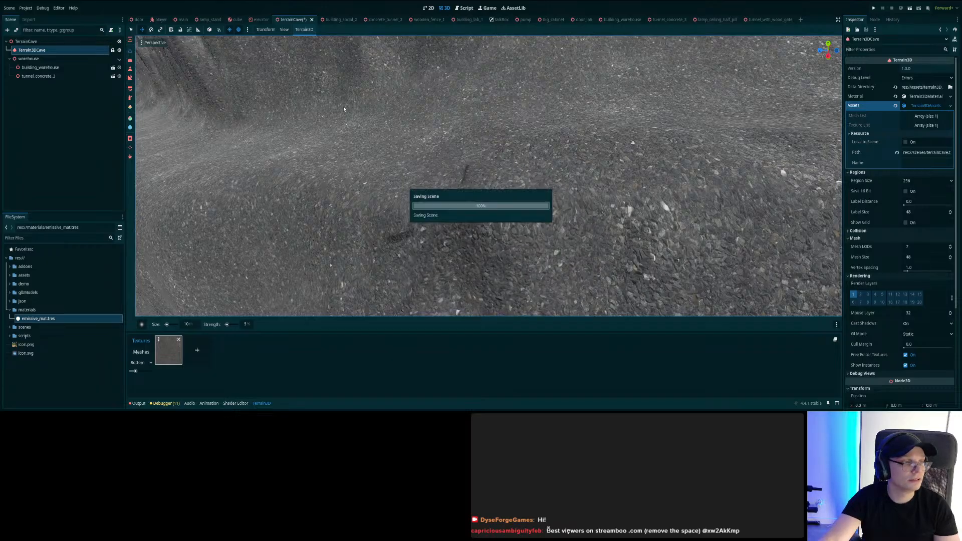
- In the main scene, duplicate the last wooden fence section, align the copy with the fence's end on the cliff edge, and save
click(183, 19)
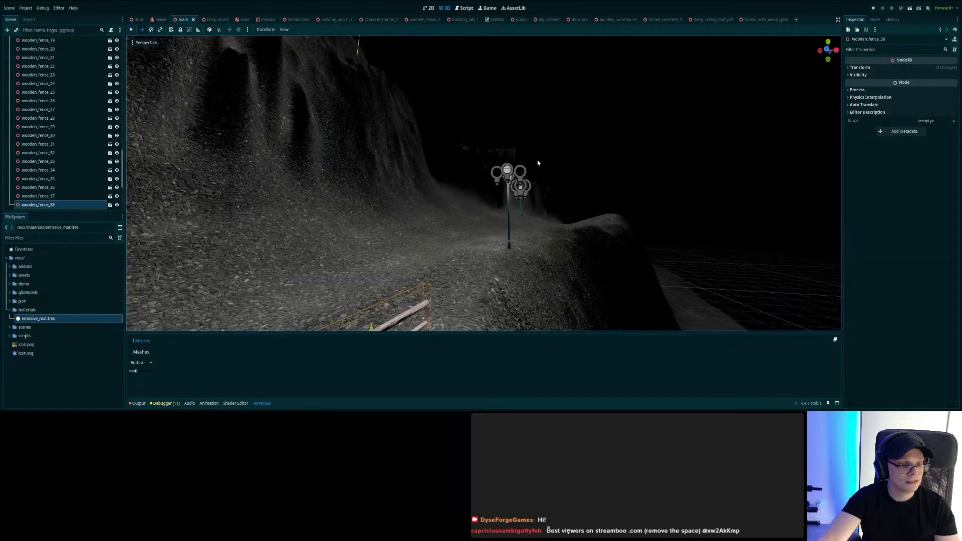
key(w)
right_drag(537, 160, 391, 229)
key(ctrl+d)
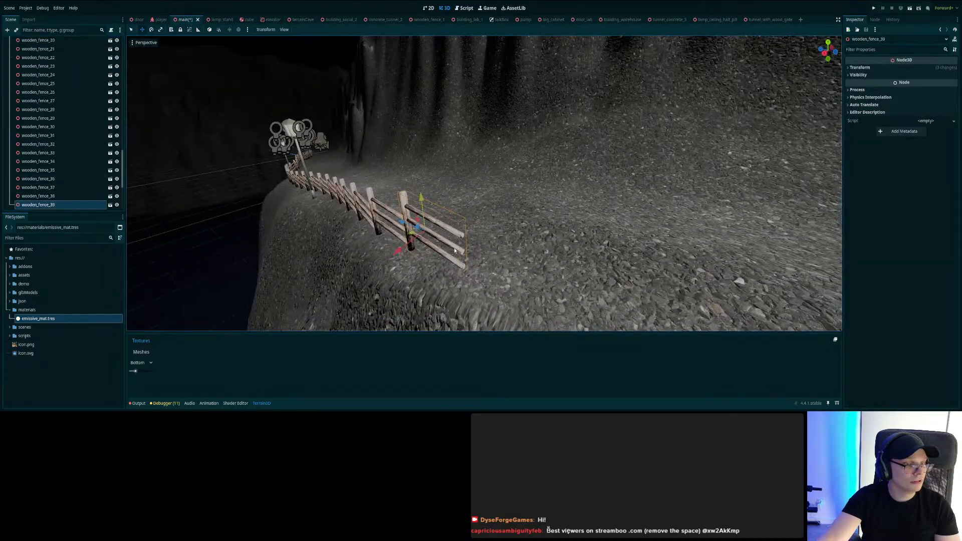
drag(395, 224, 477, 298)
drag(496, 246, 496, 235)
middle_drag(496, 235, 587, 259)
drag(486, 219, 496, 217)
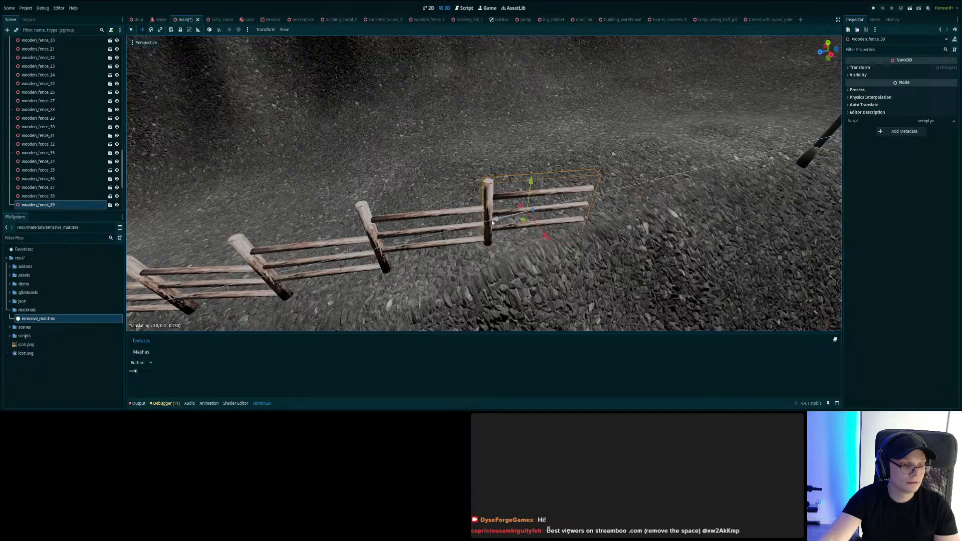
drag(546, 238, 547, 240)
middle_drag(547, 240, 682, 231)
key(ctrl+s)
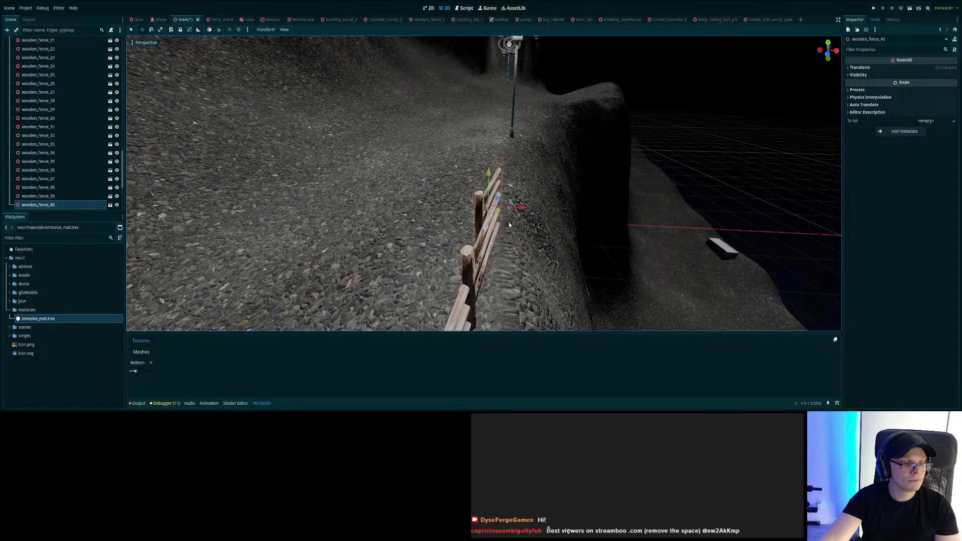
- Place the next wooden fence copy at the end of the row so its post meets the previous section's rails
drag(504, 231, 510, 213)
middle_drag(509, 213, 426, 212)
scroll(563, 212, up, 8)
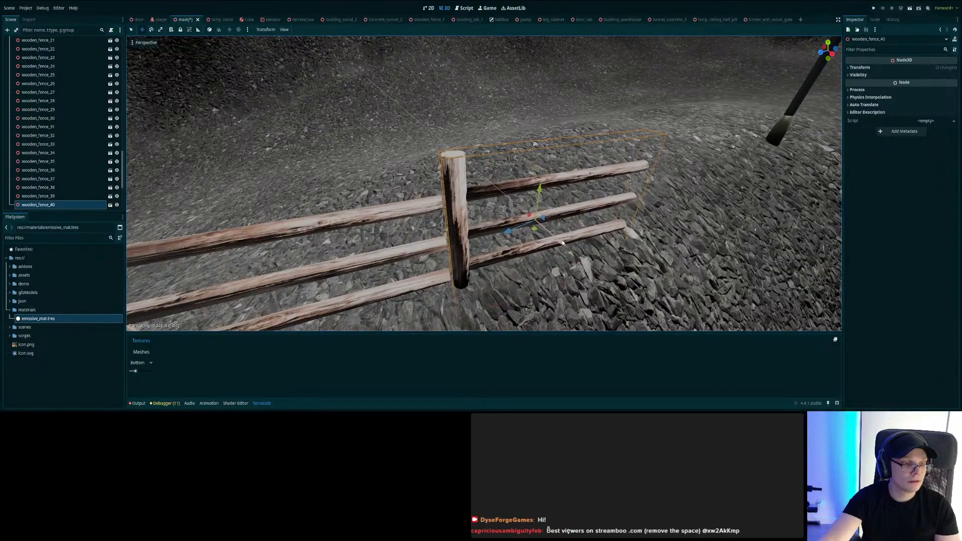
drag(506, 231, 503, 231)
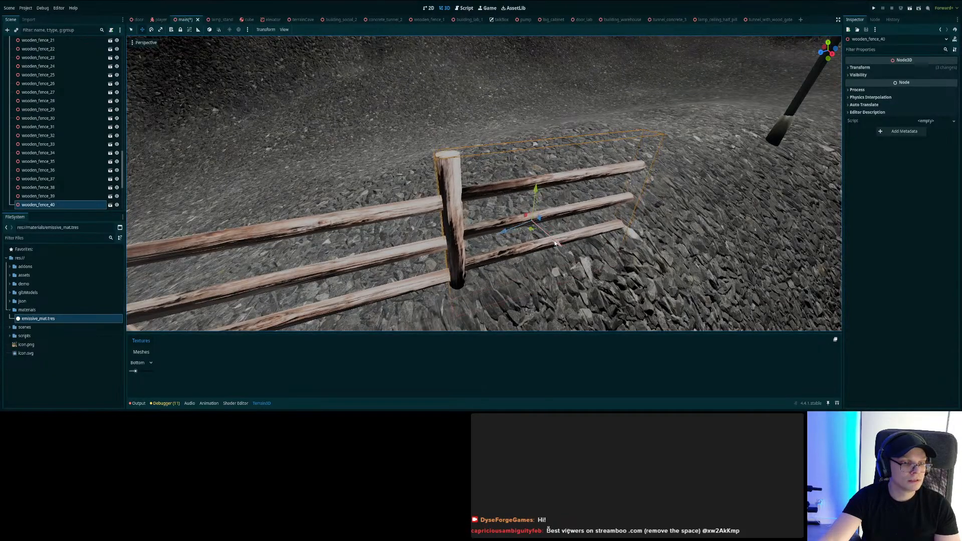
drag(558, 243, 561, 244)
- Set the end fence section's Y rotation to -6° and nudge it back against the neighbouring rails
click(860, 68)
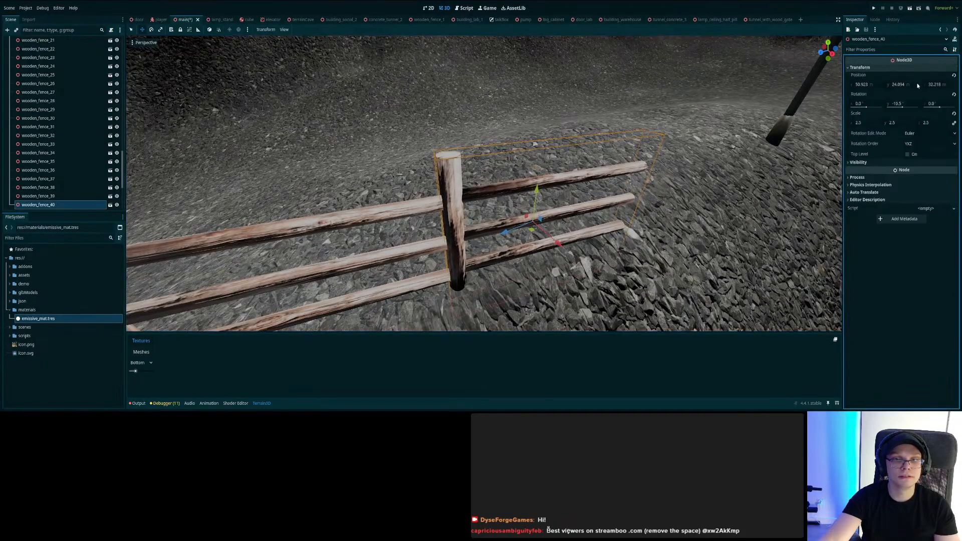
drag(902, 104, 918, 104)
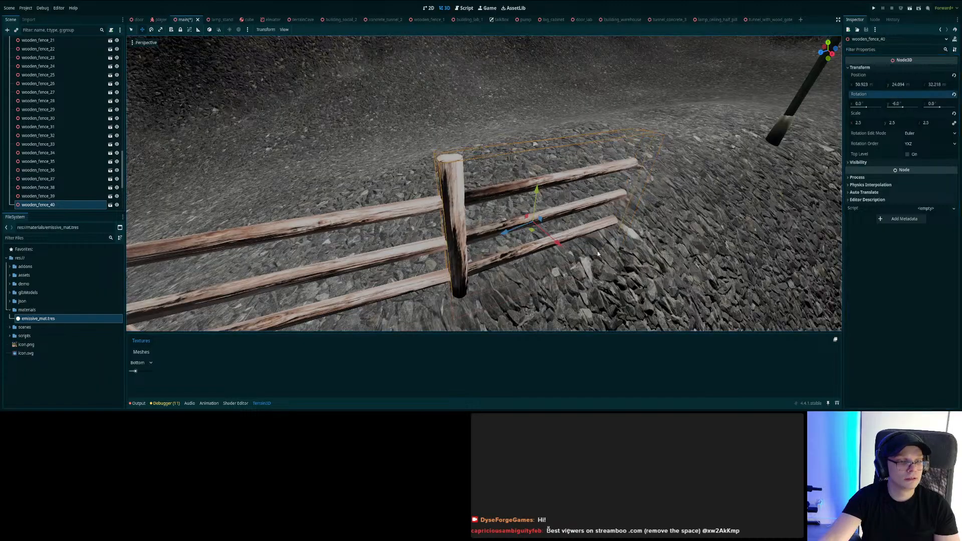
drag(564, 250, 504, 237)
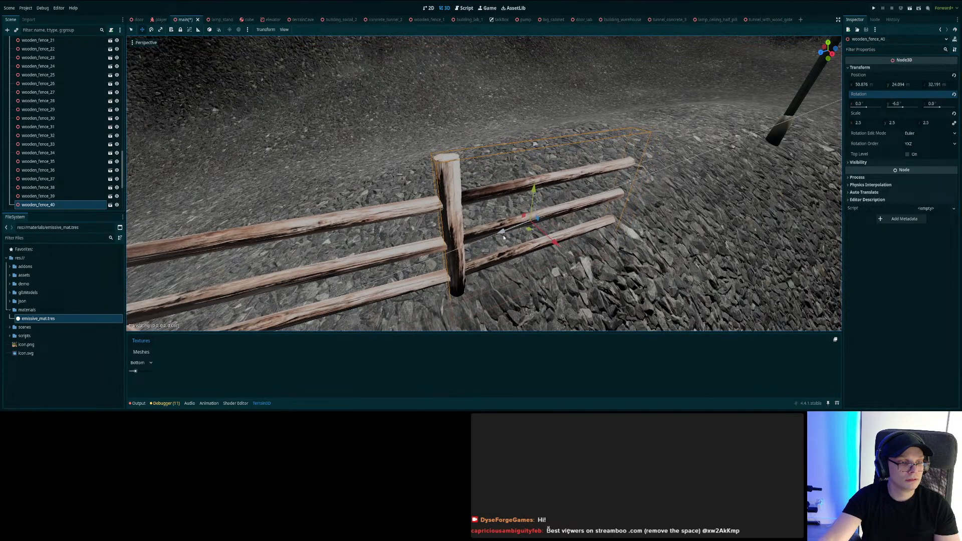
right_drag(504, 237, 596, 245)
key(a)
- Raise the end fence section to follow the rising slope, fine-tune its sideways alignment with the row, and save the scene
drag(902, 86, 932, 86)
right_drag(552, 201, 531, 163)
key(s)
key(a)
key(s)
right_drag(592, 174, 591, 174)
key(d)
drag(588, 219, 584, 219)
click(897, 85)
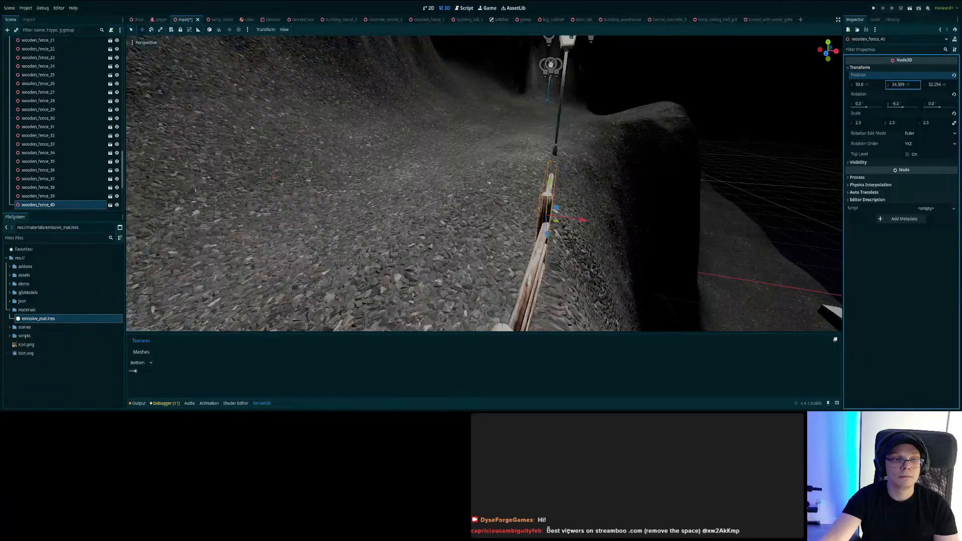
key(w)
key(d)
right_drag(633, 202, 632, 202)
drag(494, 187, 493, 184)
key(ctrl+s)
- Duplicate the end fence section and move the copy forward along the ridge toward the lamp post
right_drag(493, 185, 494, 185)
key(s)
right_drag(475, 129, 475, 129)
key(s)
key(s)
key(ctrl+d)
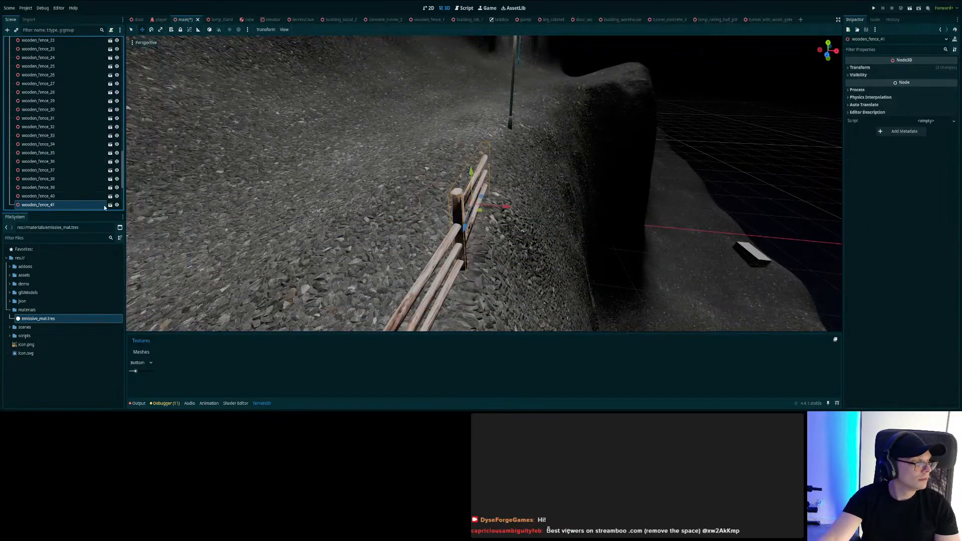
drag(466, 228, 485, 178)
- Examine the cave terrain around the grey block and the lamp-lit fence line from several angles, saving the scene
right_drag(490, 178, 609, 180)
key(w)
right_drag(484, 184, 424, 185)
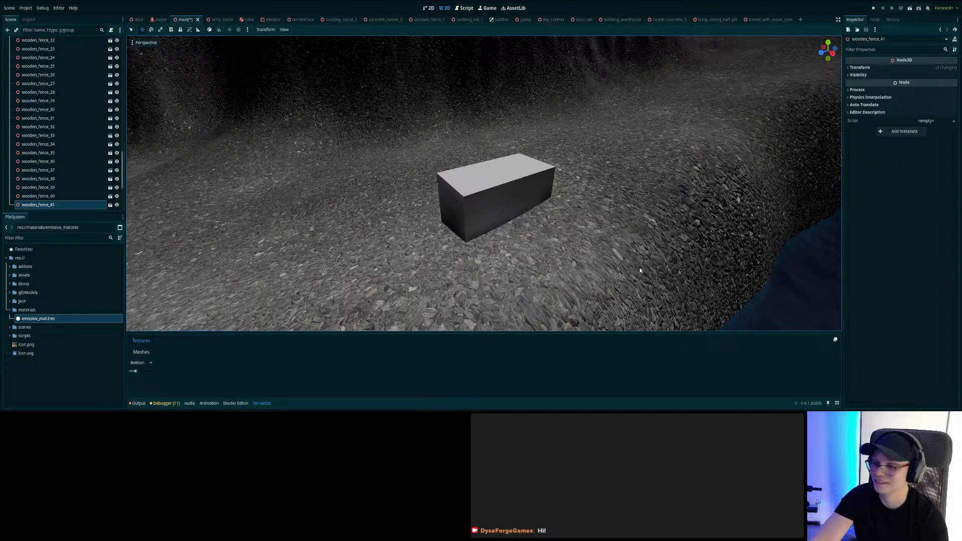
scroll(585, 195, down, 1)
middle_drag(584, 196, 607, 141)
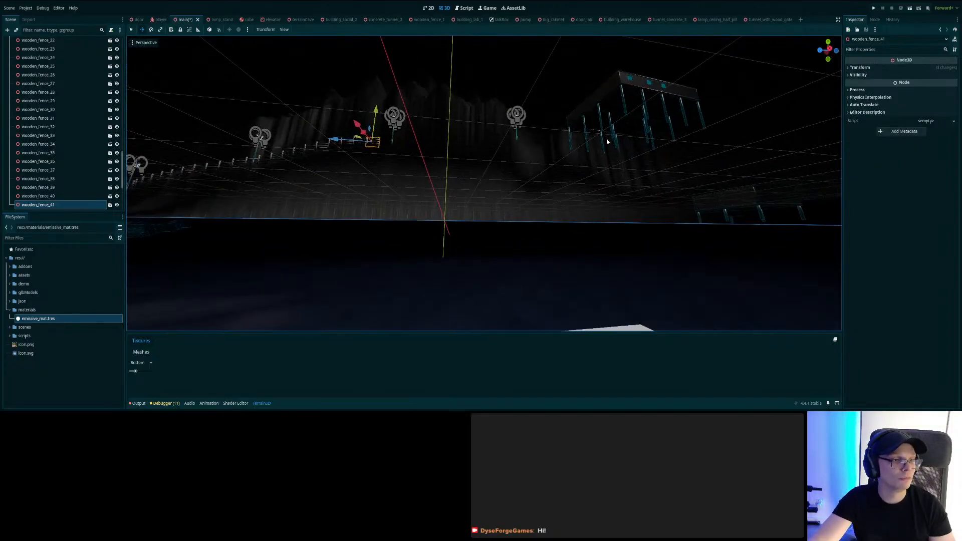
right_drag(606, 142, 599, 101)
key(ctrl+s)
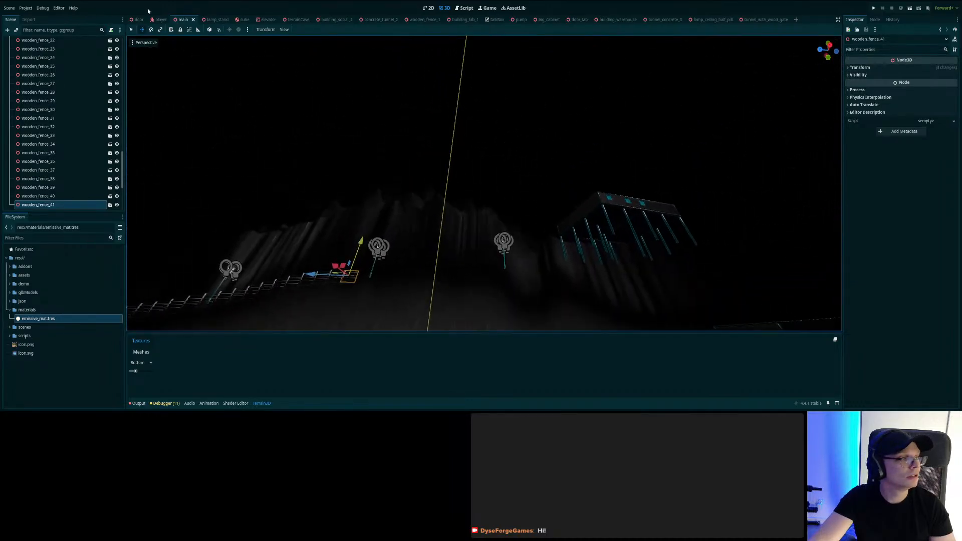
right_drag(383, 194, 175, 170)
right_drag(484, 183, 397, 183)
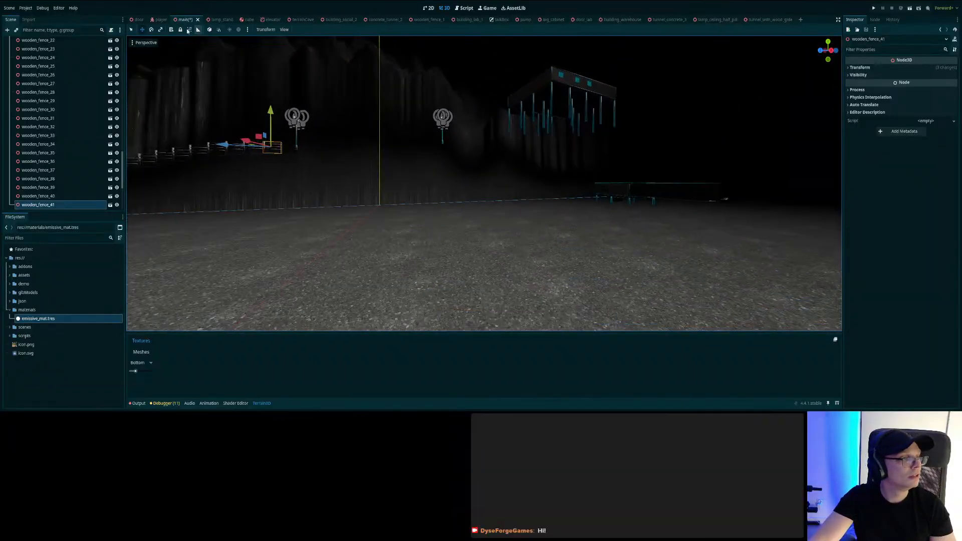
- Check the lamp_stand scene, return to the main scene, save it, and examine the path beside the water
click(160, 20)
click(220, 20)
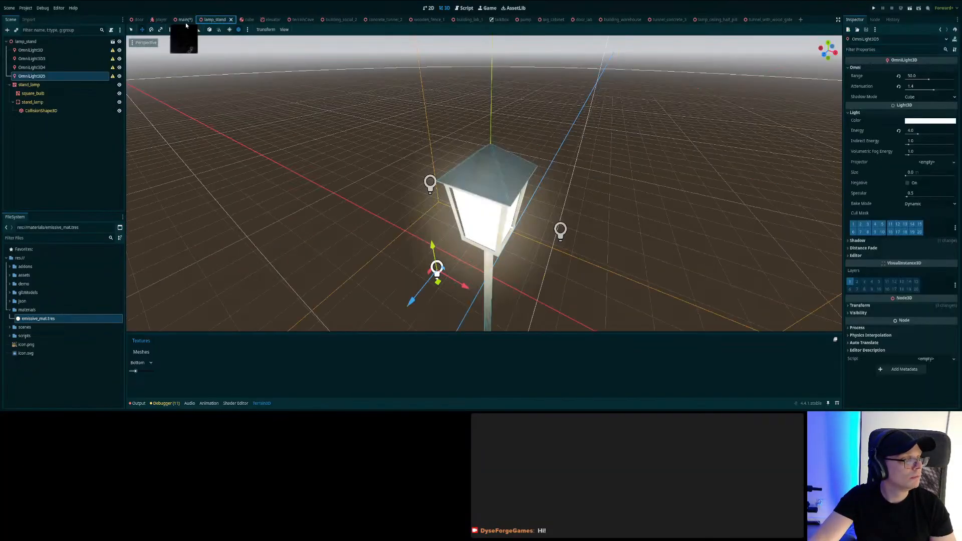
click(185, 21)
right_drag(392, 182, 361, 185)
key(ctrl+s)
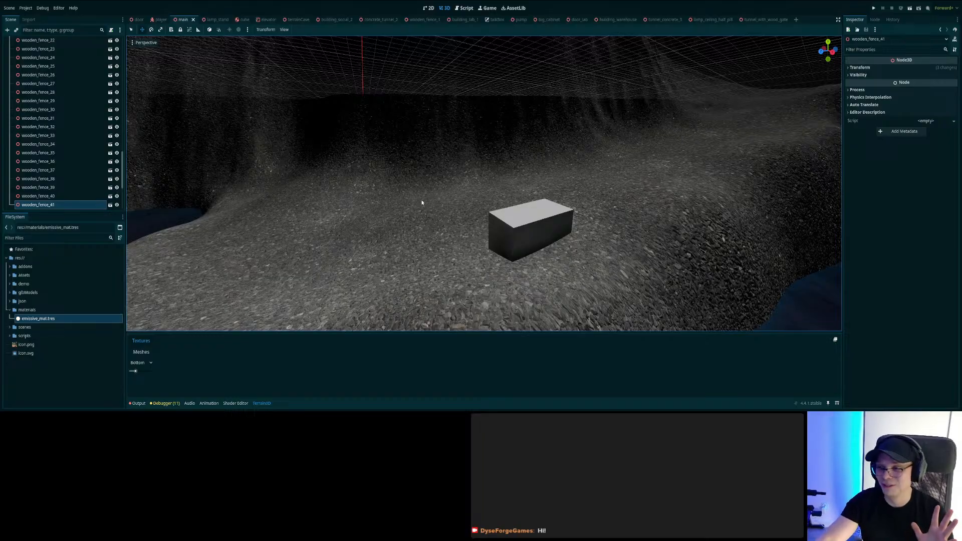
right_drag(426, 185, 496, 152)
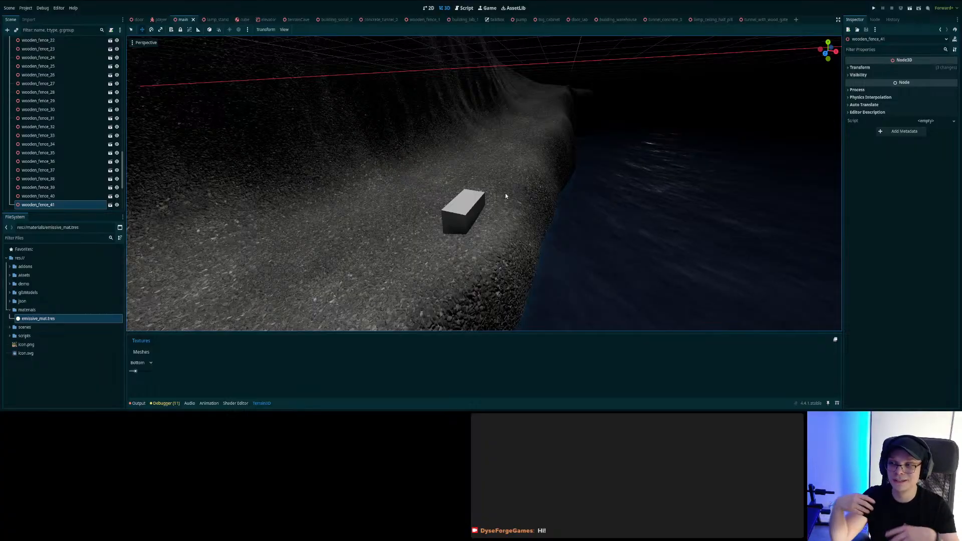
right_drag(506, 194, 500, 197)
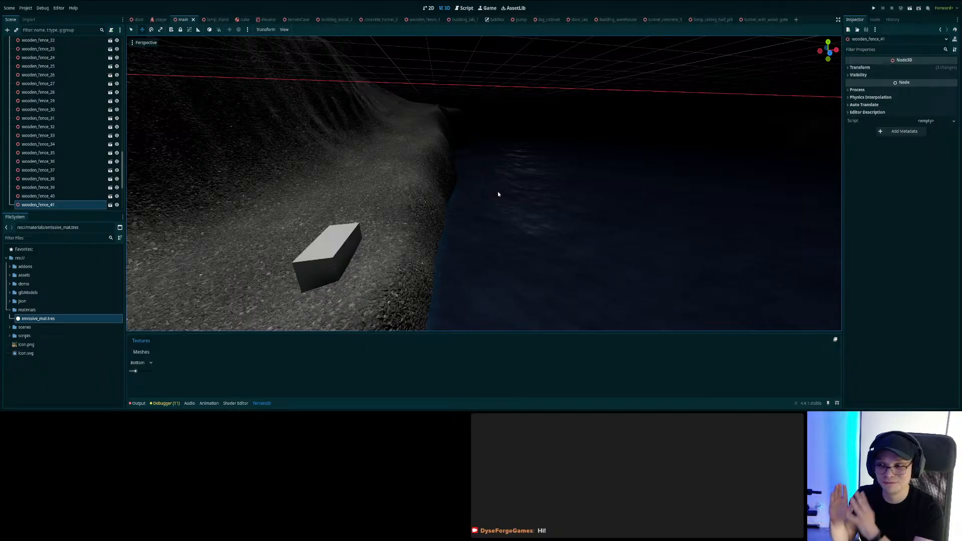
right_drag(504, 181, 504, 206)
- Adjust the newest fence section's position so it joins the row on the uphill path, and save the scene
key(w)
key(w)
key(w)
drag(406, 188, 392, 161)
right_drag(393, 162, 446, 160)
key(a)
key(ctrl+s)
- Duplicate the end fence section, fit the copy between the row and the lamp post at slope height, and save
key(ctrl+d)
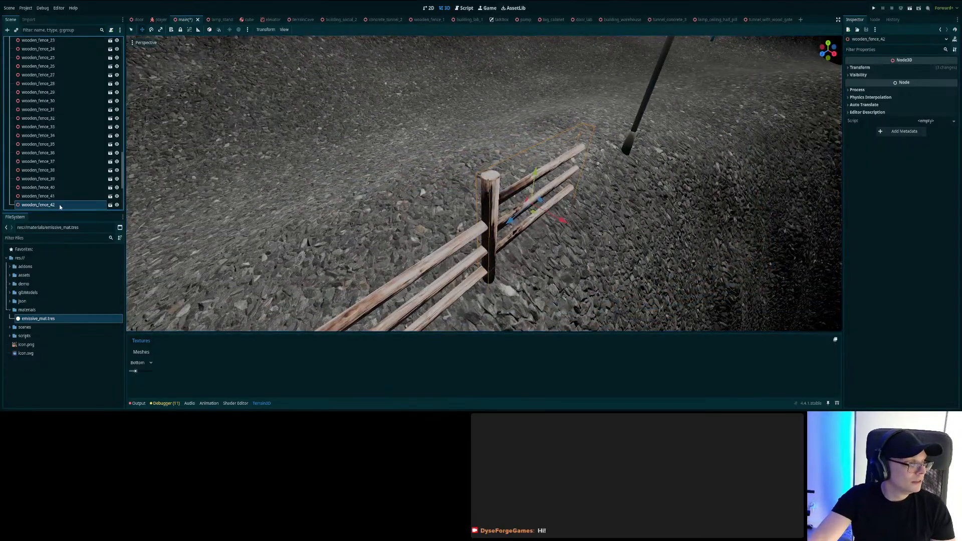
drag(521, 219, 586, 171)
key(a)
right_drag(586, 171, 471, 195)
key(d)
drag(582, 210, 589, 184)
drag(605, 233, 601, 233)
key(ctrl+s)
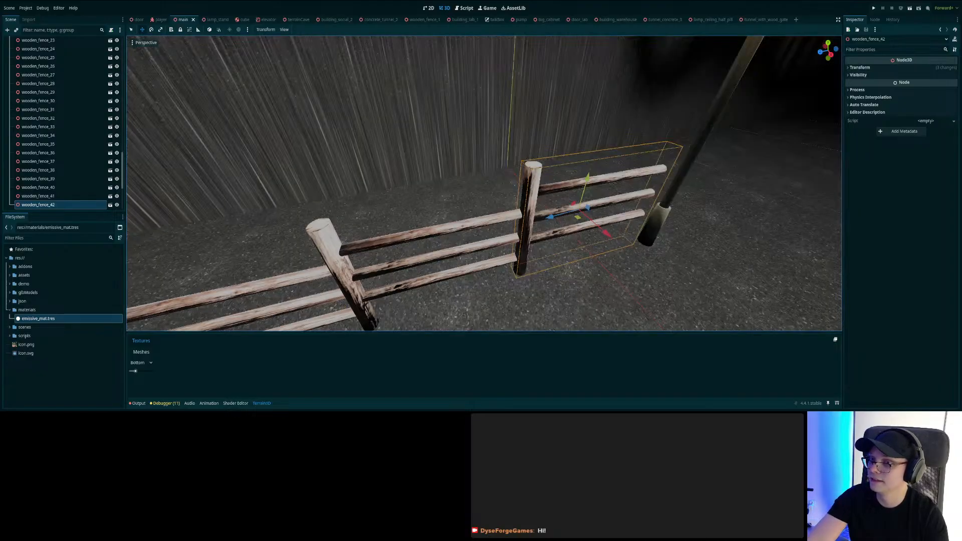
- Review the extended fence line from both directions, save the scene, and briefly check the lamp_stand scene
right_drag(814, 246, 874, 269)
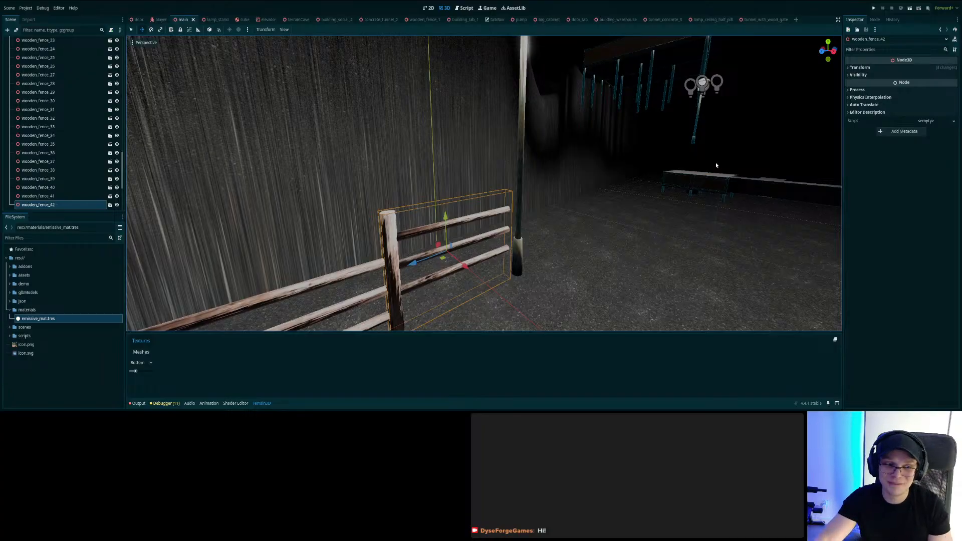
right_drag(484, 184, 687, 201)
key(ctrl+s)
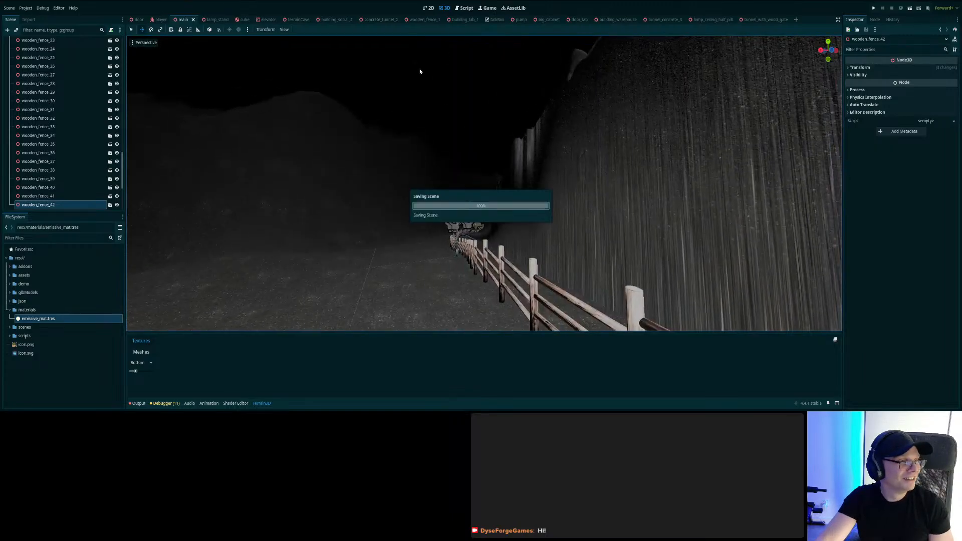
key(ctrl+Tab)
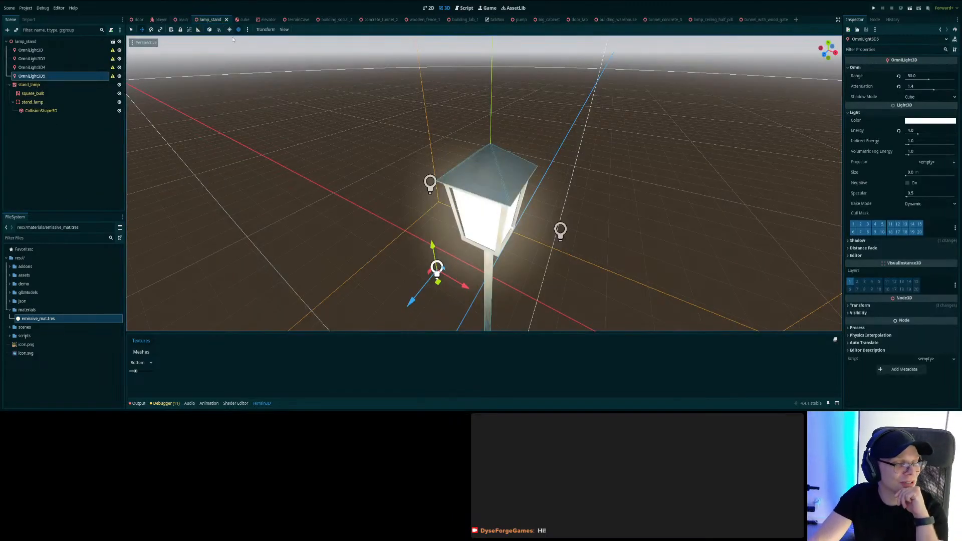
click(184, 20)
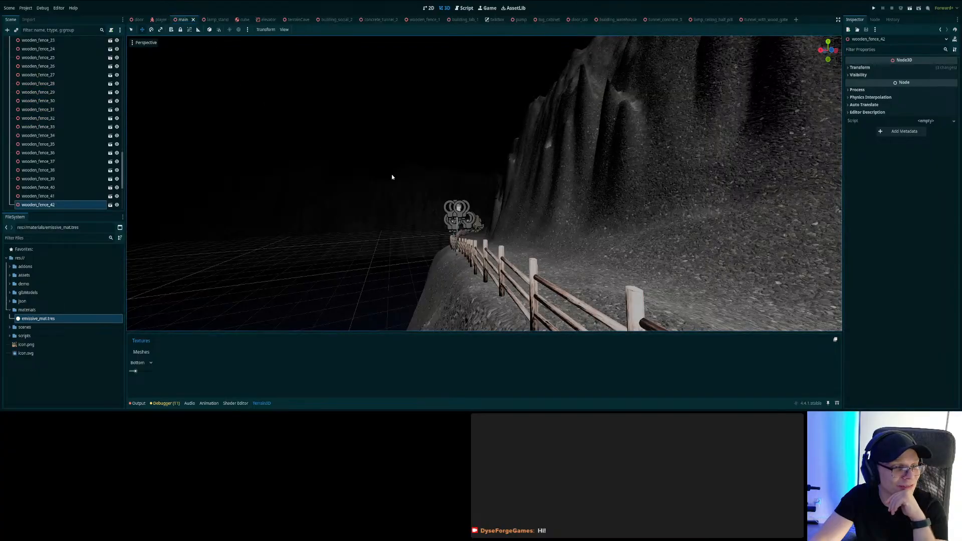
right_drag(484, 184, 434, 196)
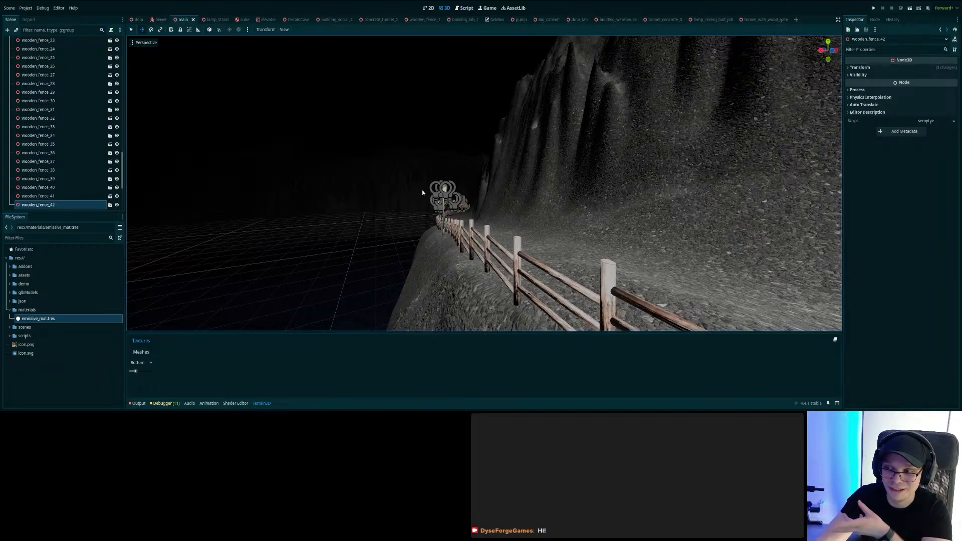
right_drag(388, 271, 135, 283)
- Duplicate the end fence section, move the copy past the lamp post, and raise it to the terrain's height
right_drag(485, 183, 183, 155)
key(ctrl+d)
drag(430, 190, 560, 214)
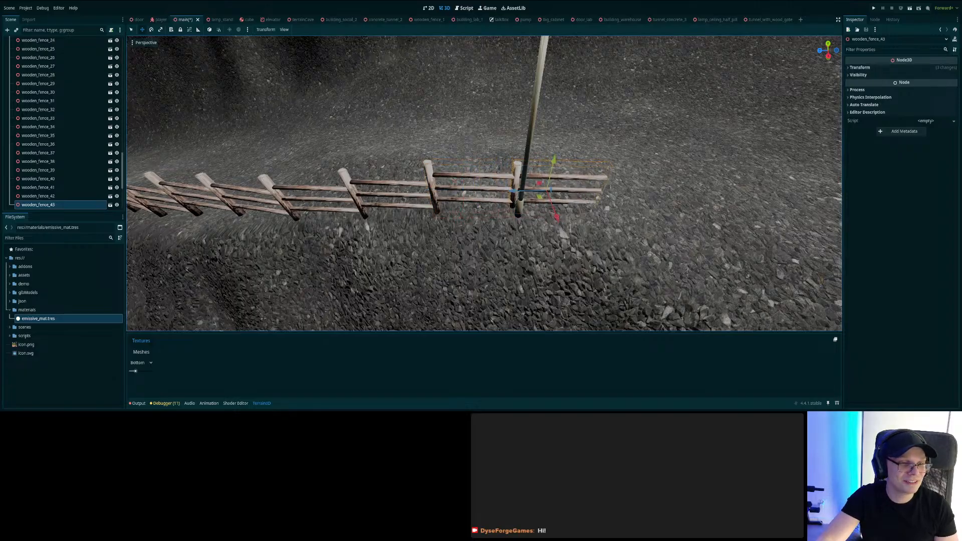
right_drag(560, 214, 569, 215)
key(w)
drag(510, 207, 580, 235)
drag(573, 178, 577, 167)
right_drag(577, 167, 481, 208)
key(a)
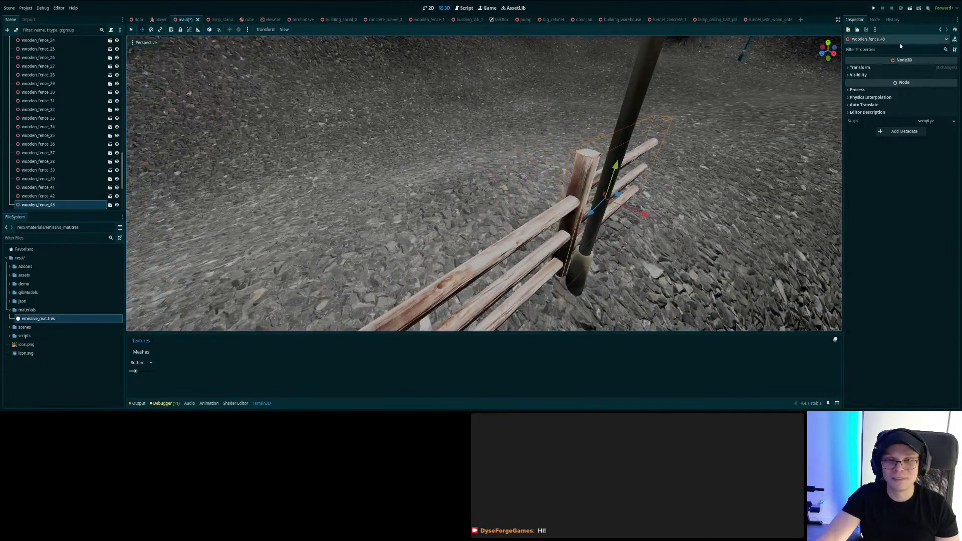
- Set the fence section beside the lamp post to a Y rotation of -12.5° and shift it to join the row
click(869, 68)
drag(903, 104, 888, 104)
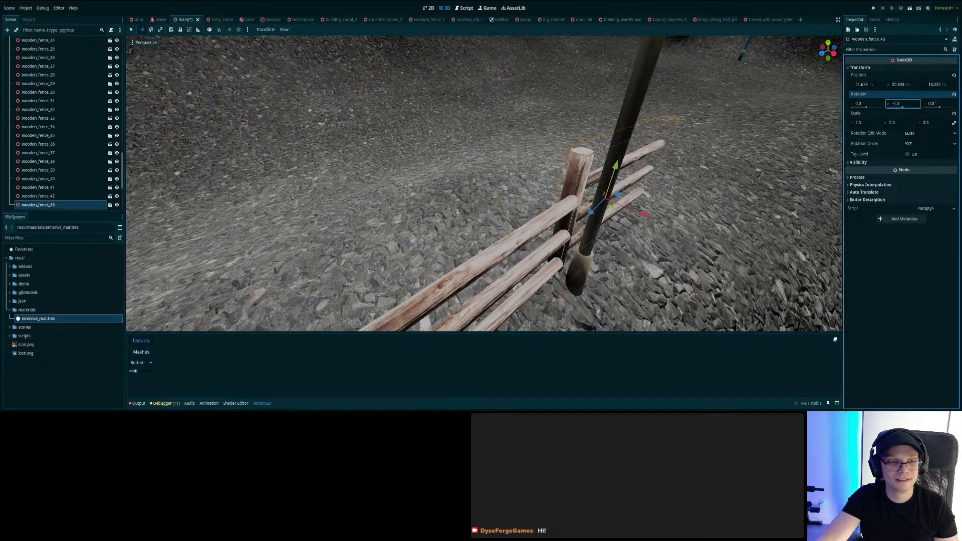
drag(663, 214, 661, 221)
right_drag(660, 226, 722, 216)
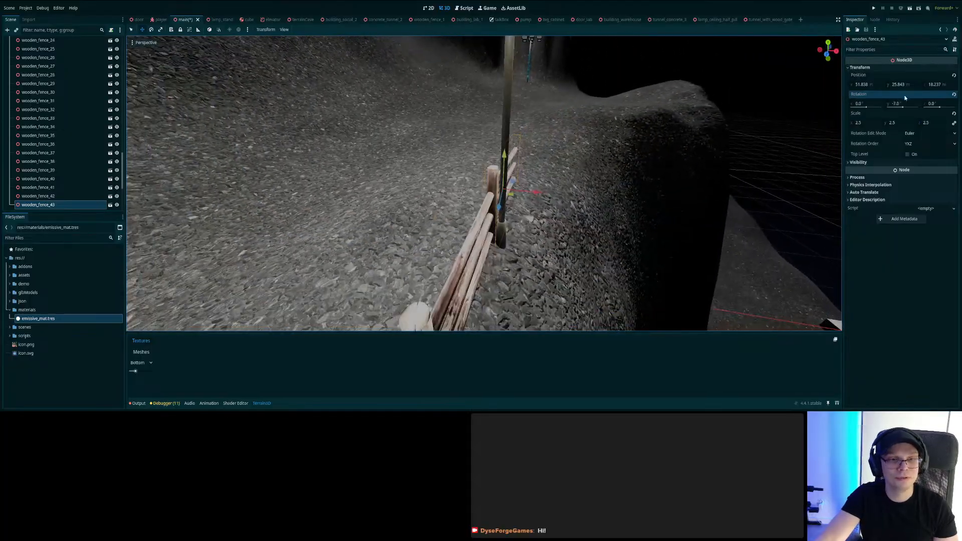
drag(900, 104, 889, 105)
drag(544, 192, 549, 191)
mouse_move(547, 181)
right_down()
mouse_move(521, 180)
mouse_move(547, 181)
right_up()
drag(535, 212, 534, 215)
right_drag(533, 214, 501, 205)
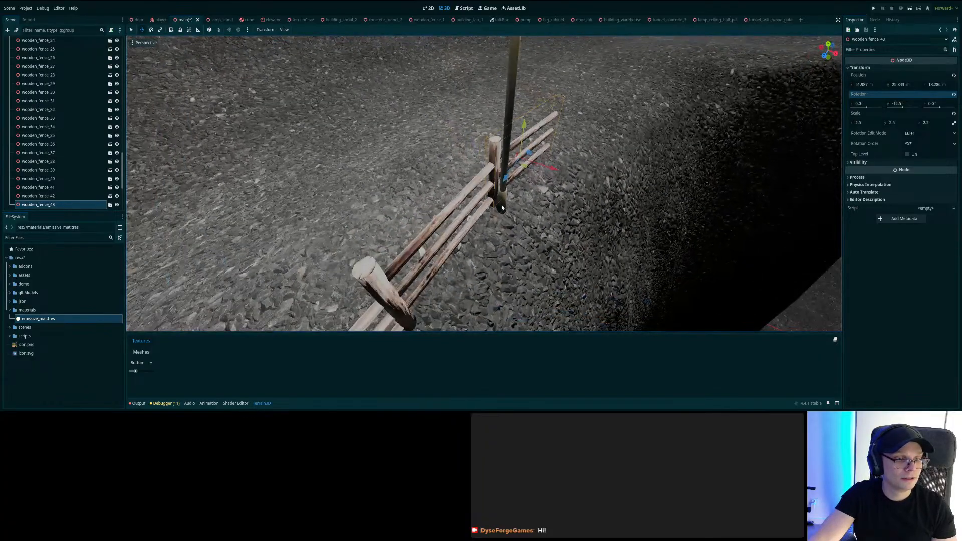
- Select lamp_stand6 and move the lamp clear of the fence, toward the outer side of the cliff path
scroll(83, 126, down, 5)
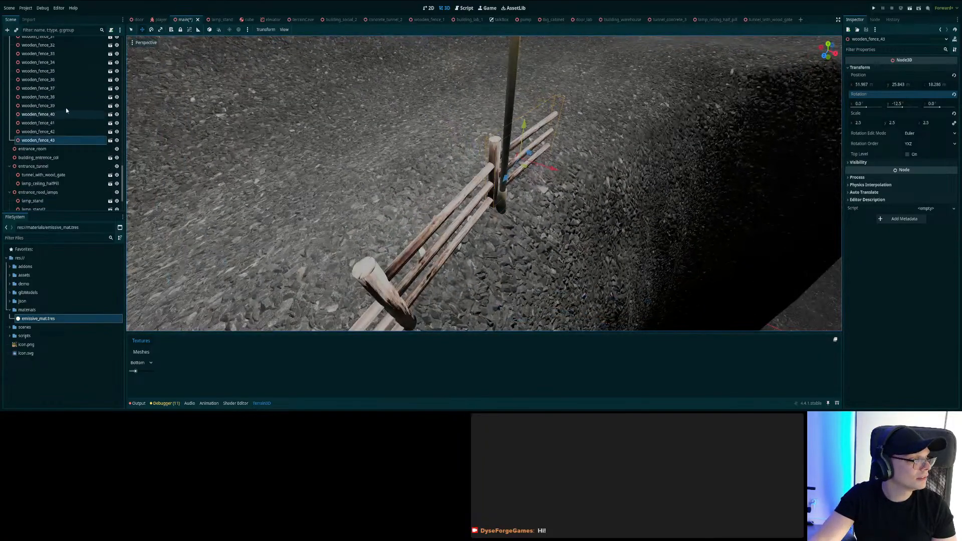
click(38, 205)
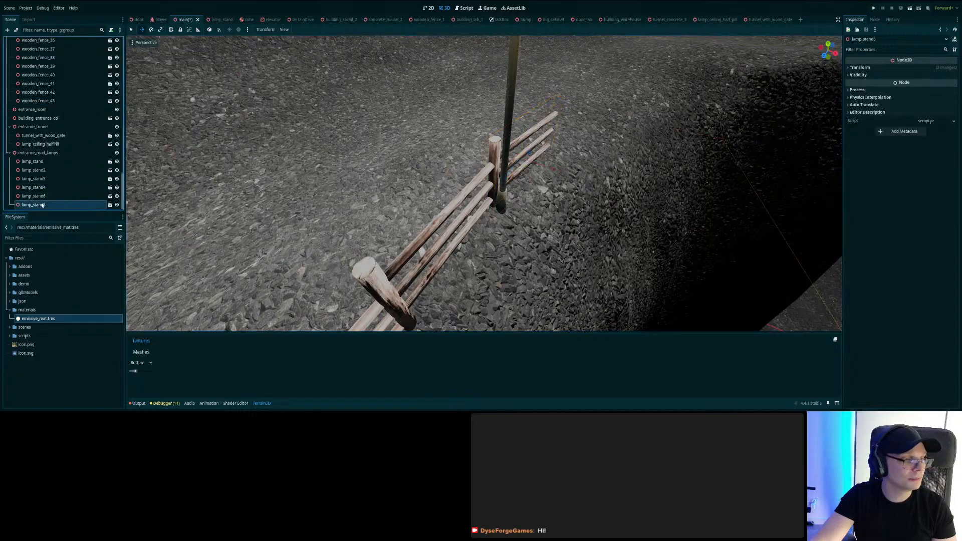
double_click(42, 196)
drag(452, 112, 504, 113)
right_drag(485, 183, 556, 198)
mouse_move(293, 204)
right_down()
mouse_move(376, 198)
mouse_move(368, 200)
mouse_move(381, 180)
mouse_move(293, 204)
right_up()
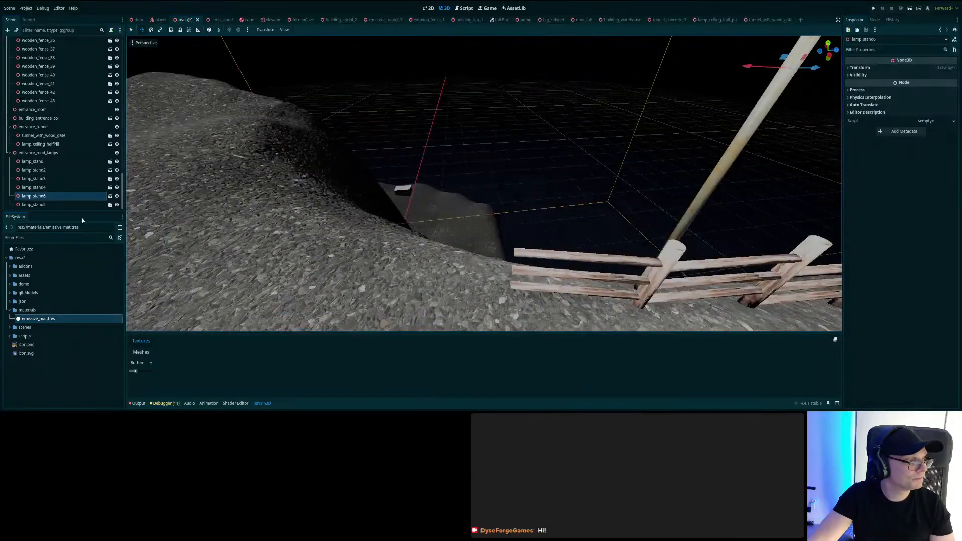
- Duplicate wooden_fence_43 and align the copy with the end of the row beyond the lamp post
click(41, 102)
key(ctrl+d)
right_drag(333, 200, 569, 242)
drag(478, 266, 594, 205)
right_drag(593, 208, 574, 254)
drag(598, 259, 592, 260)
drag(657, 280, 656, 280)
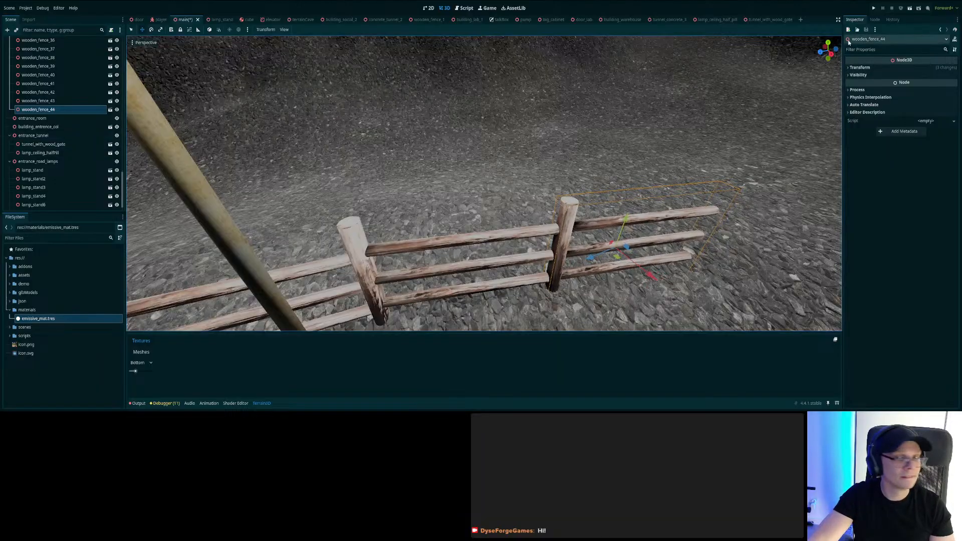
- Set wooden_fence_44's Y rotation to -21.5°, shift it to join the previous section, and save the scene
click(866, 69)
drag(902, 108, 901, 108)
middle_drag(511, 221, 633, 225)
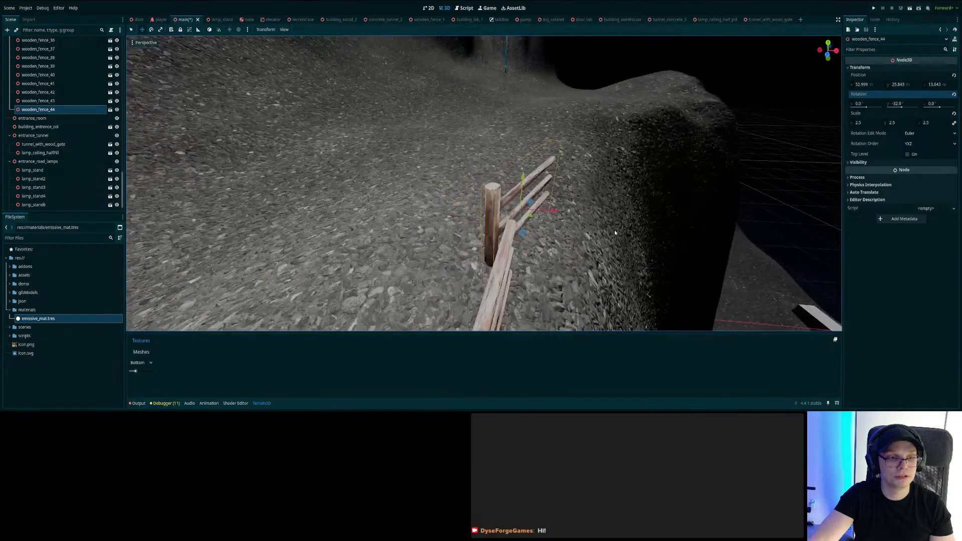
drag(897, 104, 902, 104)
mouse_move(552, 210)
mouse_down()
mouse_move(564, 210)
mouse_move(536, 235)
mouse_move(563, 218)
mouse_up()
key(ctrl+s)
mouse_move(565, 257)
right_down()
mouse_move(567, 246)
mouse_move(565, 257)
right_up()
key(w)
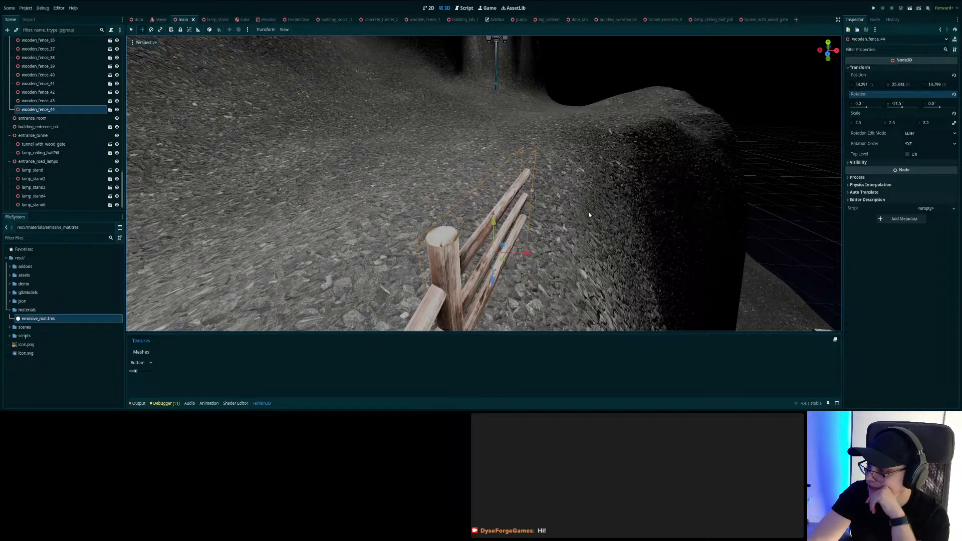
right_drag(541, 253, 571, 251)
key(d)
key(ctrl+s)
- Duplicate wooden_fence_44, align the copy with the end of the row along the cliff edge, and save the scene
click(38, 111)
key(ctrl+d)
key(a)
drag(448, 247, 581, 203)
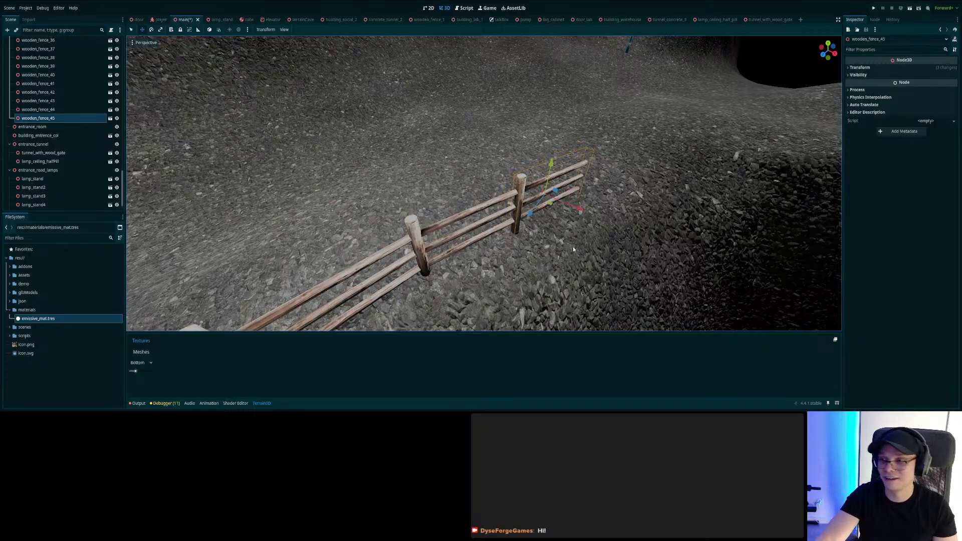
right_drag(570, 220, 669, 240)
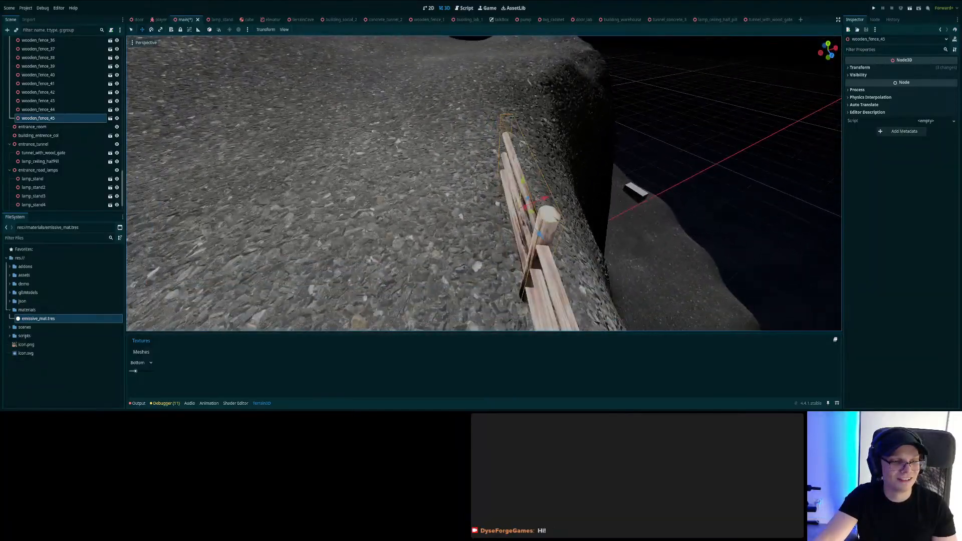
drag(541, 204, 541, 205)
key(d)
right_drag(571, 218, 481, 200)
key(d)
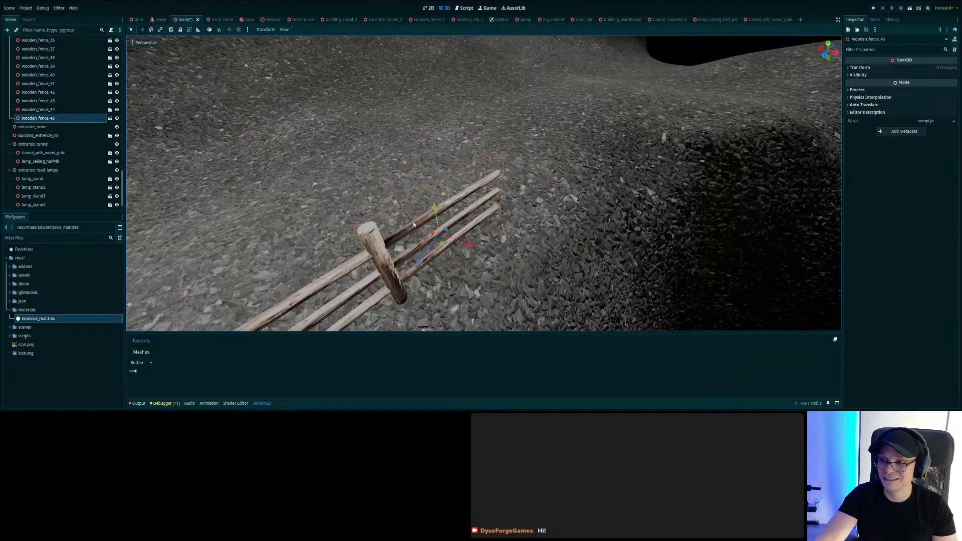
right_drag(474, 217, 369, 172)
key(a)
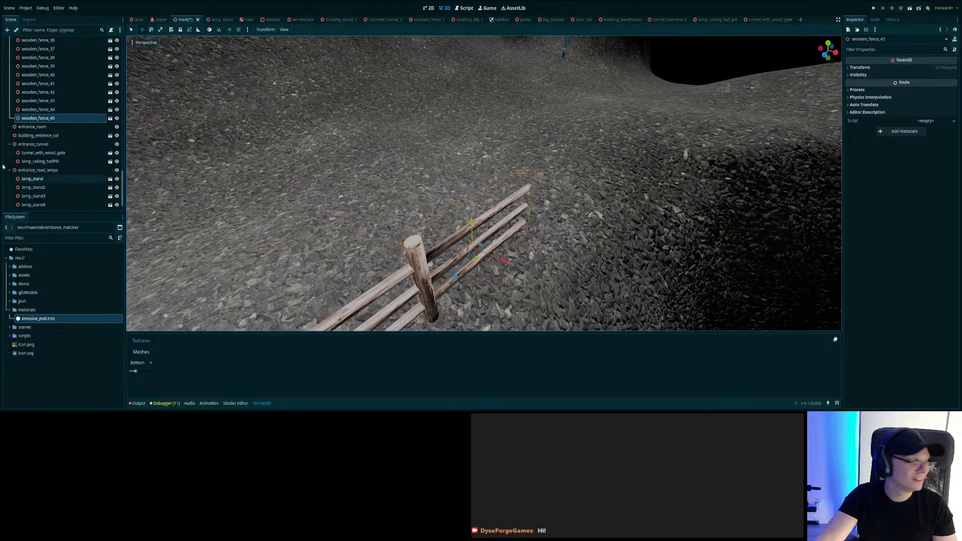
key(ctrl+s)
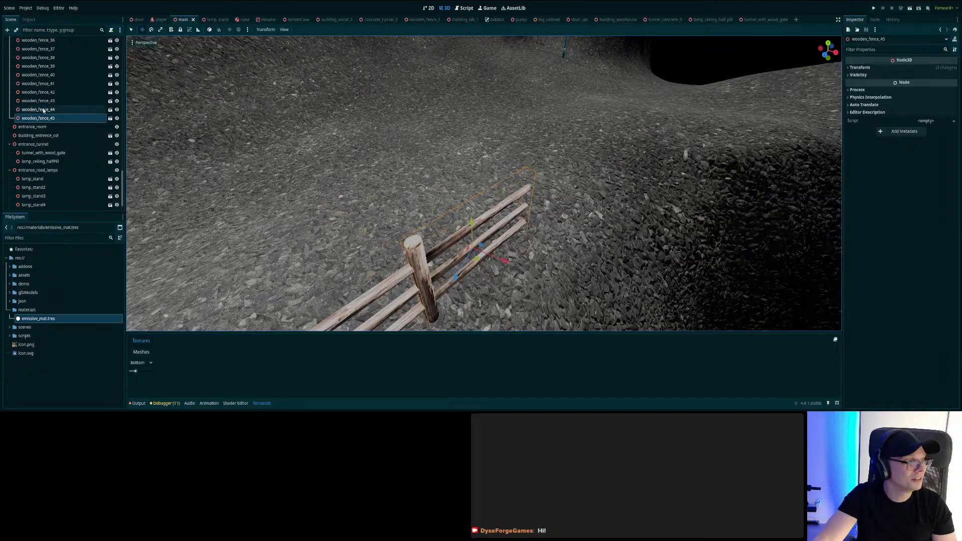
- Set wooden_fence_45's Y rotation to -28° and shift it to meet the neighbouring section
click(860, 67)
drag(902, 103, 914, 103)
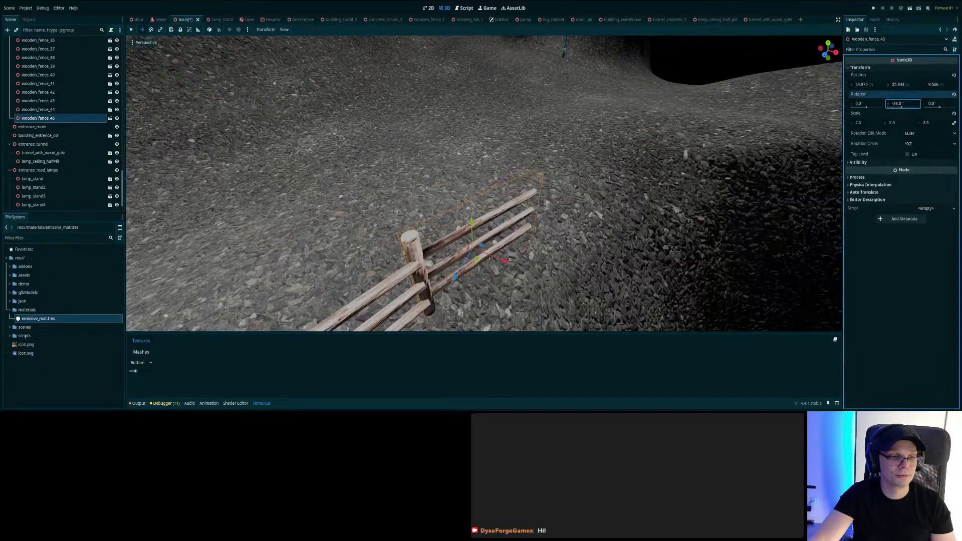
drag(504, 260, 462, 284)
middle_drag(359, 243, 445, 246)
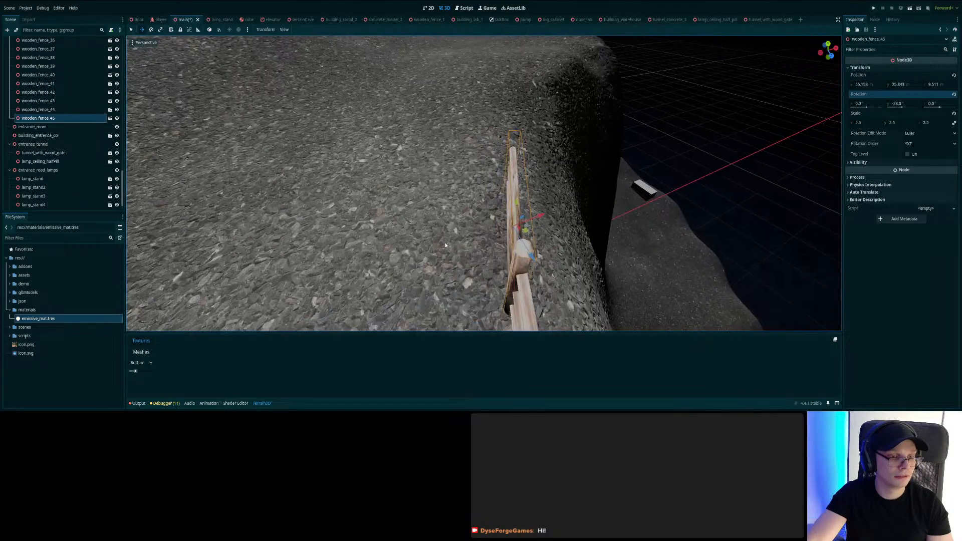
- Duplicate wooden_fence_45 and move the copy to the end of the row, following the cliff edge
key(ctrl+d)
drag(537, 264, 511, 177)
drag(525, 156, 538, 153)
right_drag(539, 153, 436, 137)
drag(435, 136, 466, 136)
key(w)
right_drag(515, 160, 514, 161)
key(s)
drag(523, 171, 523, 165)
- Raise wooden_fence_45 and wooden_fence_46 to suit the rising terrain, and save the scene
right_drag(527, 220, 527, 220)
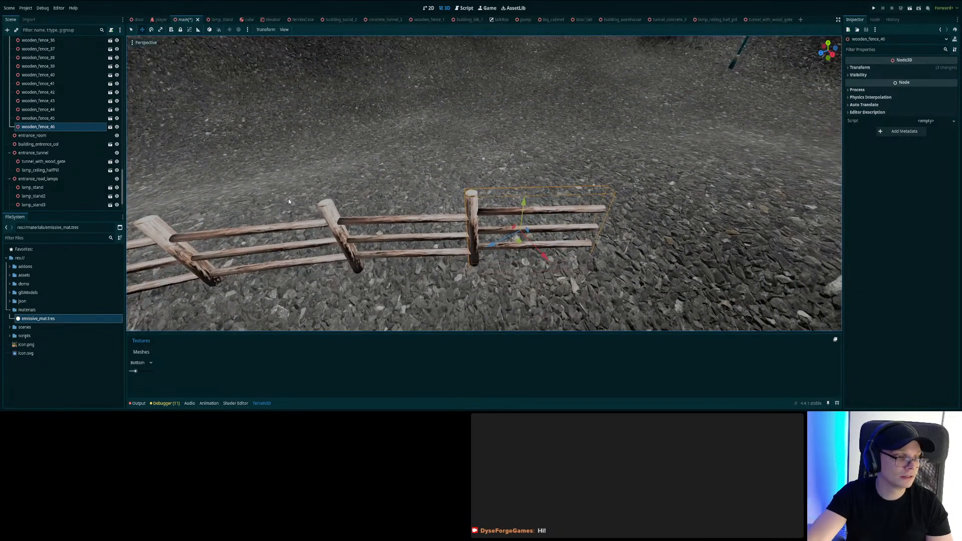
key(Up)
drag(375, 212, 397, 206)
click(51, 127)
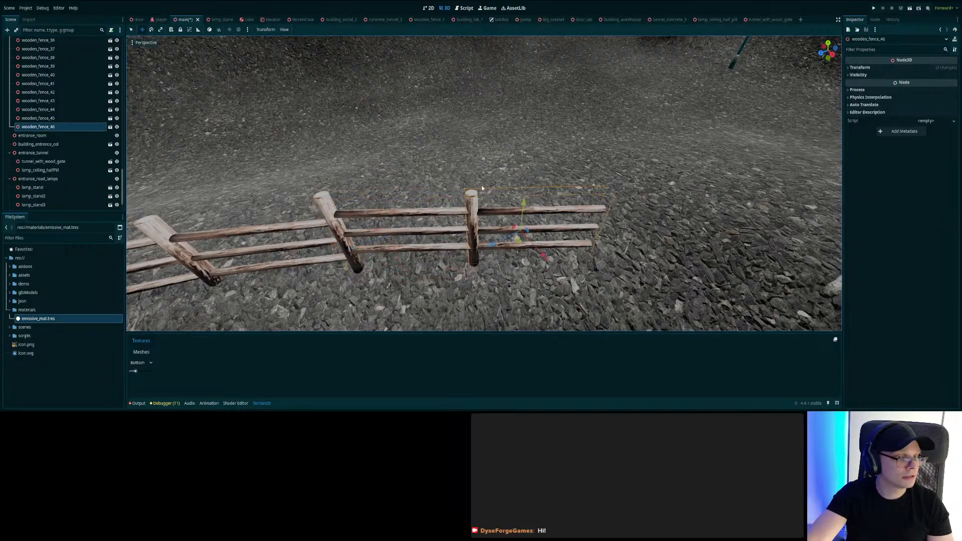
drag(523, 212, 522, 202)
key(ctrl+s)
right_drag(469, 171, 566, 152)
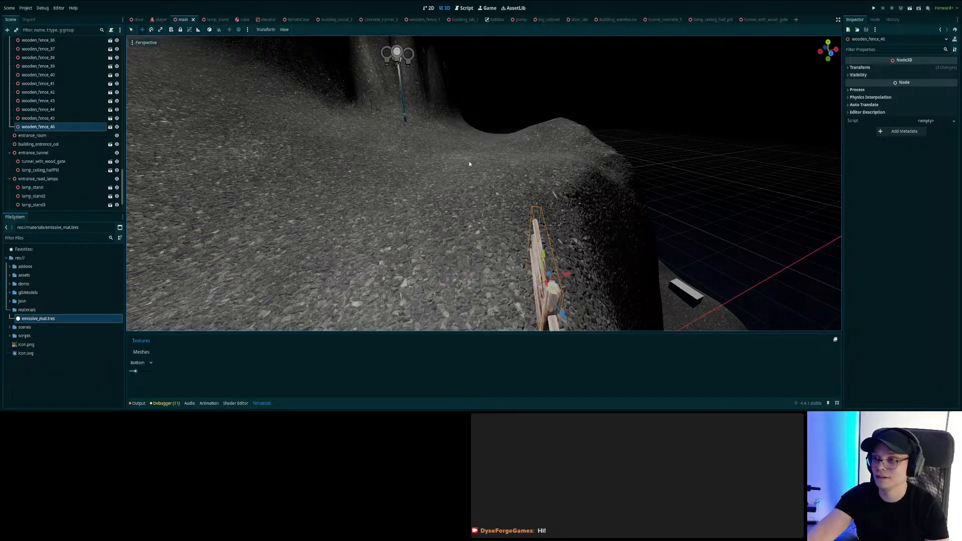
right_drag(484, 183, 310, 170)
key(ctrl+s)
- Duplicate wooden_fence_46, move the copy to the end of the row, and raise it to follow the slope
right_drag(428, 221, 681, 258)
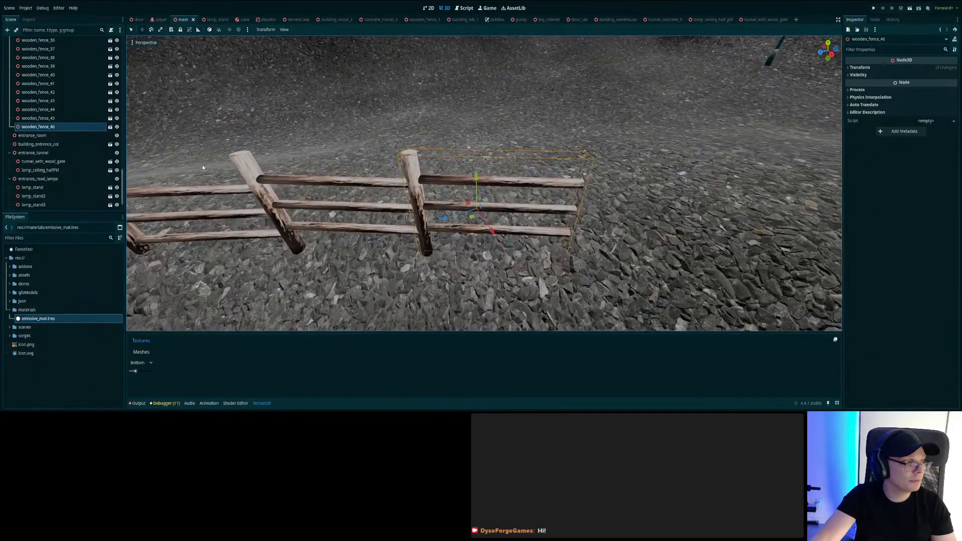
click(56, 118)
click(56, 126)
right_drag(381, 190, 428, 236)
key(ctrl+d)
drag(513, 228, 635, 195)
key(w)
key(d)
right_drag(634, 195, 651, 178)
key(w)
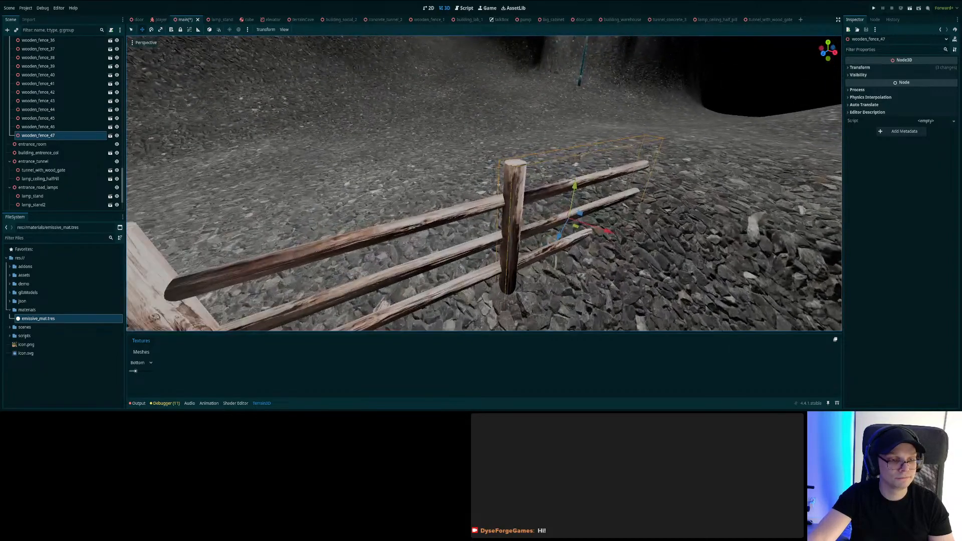
drag(578, 193, 578, 169)
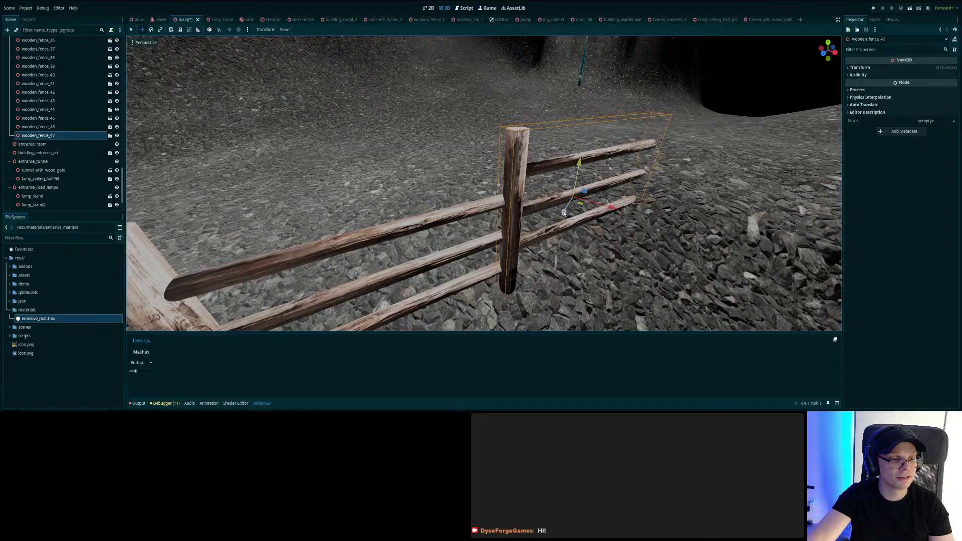
drag(609, 211, 604, 211)
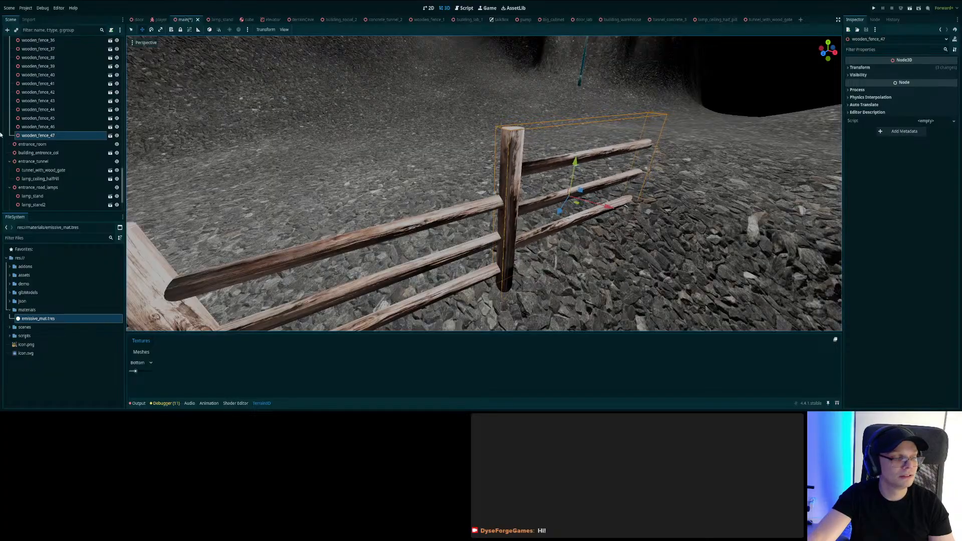
- Set wooden_fence_47's Y rotation to -32.5°, shift it to join the row, and raise it to the terrain's height
click(859, 67)
drag(897, 103, 877, 103)
drag(559, 211, 569, 214)
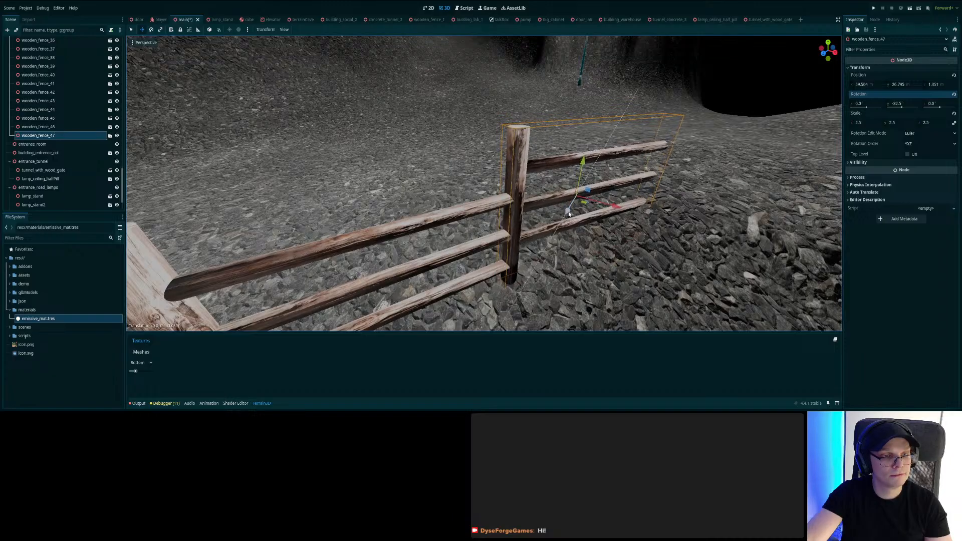
right_drag(568, 215, 661, 212)
drag(503, 202, 505, 197)
right_drag(505, 198, 350, 198)
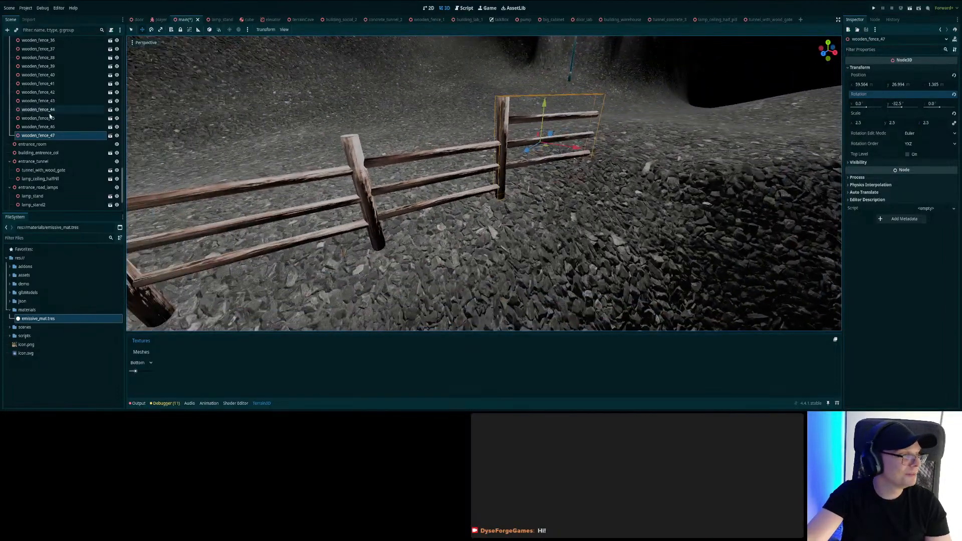
- Inspect the fence row from above and along the path, and save the main scene
click(60, 127)
key(KP_7)
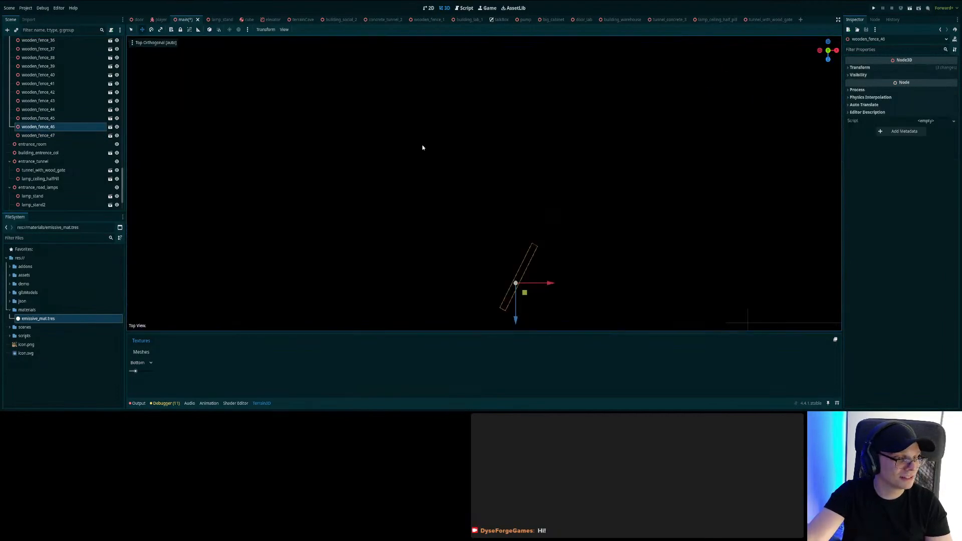
right_drag(561, 183, 431, 145)
right_drag(480, 182, 464, 156)
key(ctrl+s)
right_drag(484, 184, 506, 195)
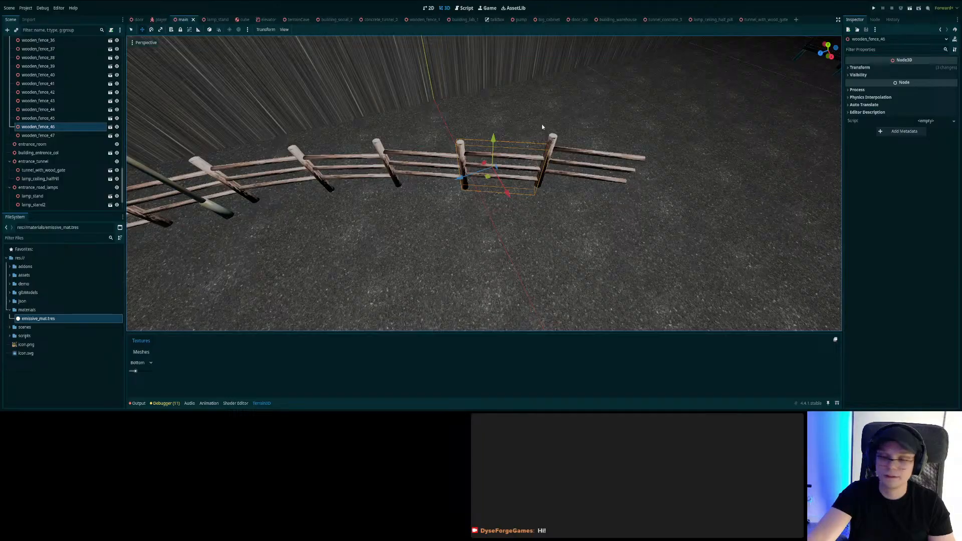
right_drag(543, 127, 579, 144)
click(213, 20)
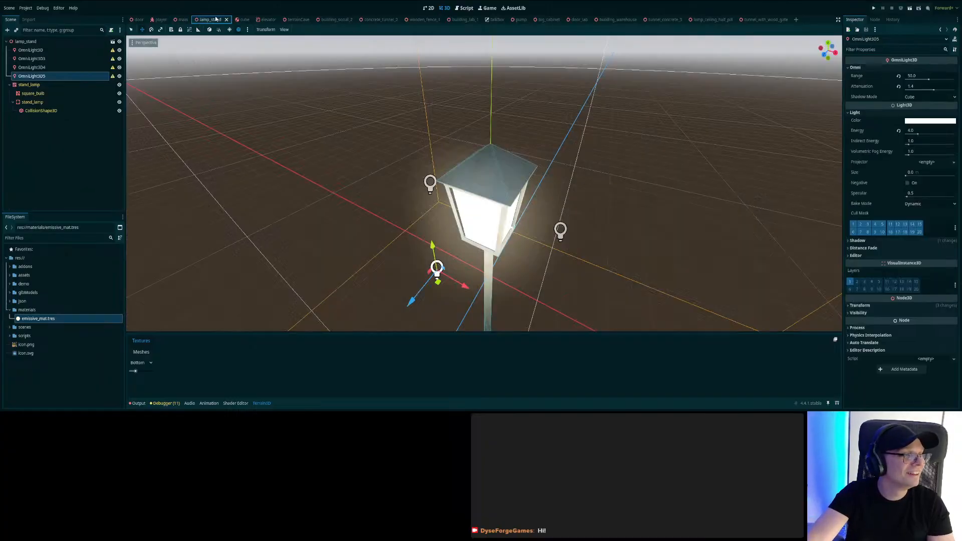
click(184, 20)
- Duplicate wooden_fence_47 and align the copy with the end of the row along the cliff edge
mouse_move(477, 209)
right_down()
mouse_move(566, 195)
mouse_move(612, 261)
mouse_move(477, 210)
right_up()
click(44, 136)
key(ctrl+d)
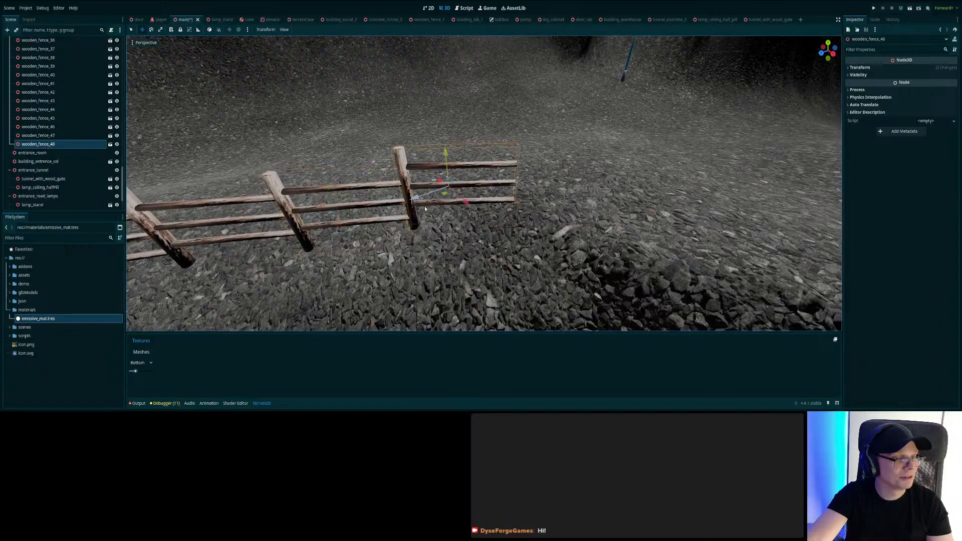
drag(443, 204, 555, 205)
key(a)
right_drag(555, 204, 662, 195)
drag(485, 228, 477, 230)
mouse_move(445, 254)
mouse_down()
mouse_move(476, 218)
mouse_move(443, 244)
mouse_up()
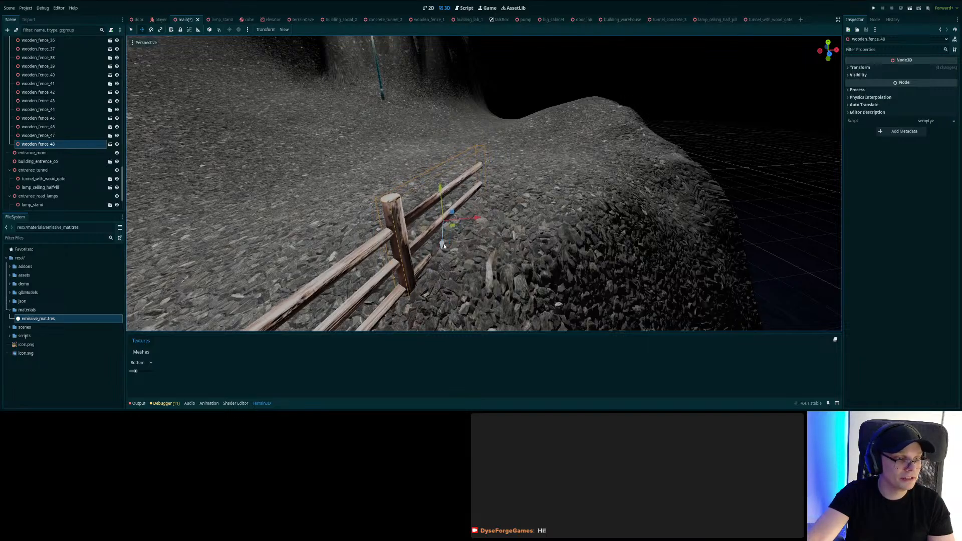
- Set wooden_fence_48's Y rotation to -45.5°, join it to the row, and raise it to match the slope
click(876, 66)
drag(897, 102, 870, 102)
middle_drag(416, 182, 472, 194)
drag(503, 181, 522, 171)
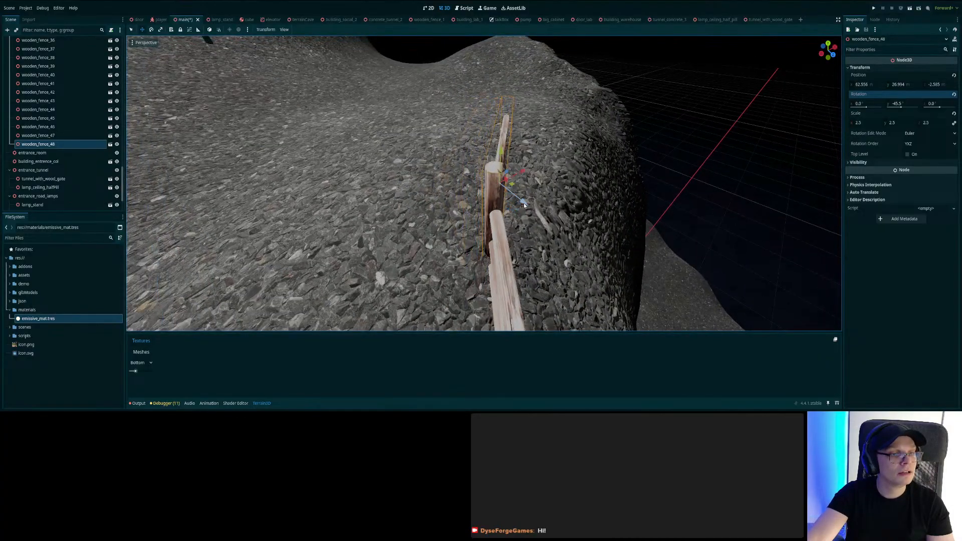
drag(524, 205, 525, 182)
drag(526, 216, 523, 185)
middle_drag(523, 185, 626, 156)
drag(480, 175, 480, 152)
middle_drag(479, 153, 559, 116)
- Raise wooden_fence_47 to a Y position of about 27.13 m to even out the row, and save the scene
click(52, 136)
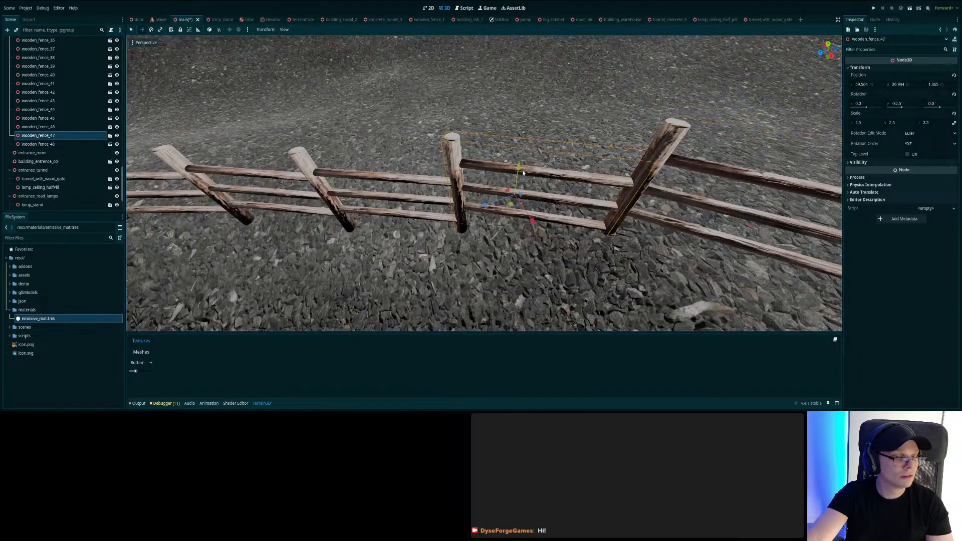
key(ctrl+s)
right_drag(448, 291, 489, 300)
mouse_move(252, 199)
right_down()
mouse_move(201, 211)
mouse_move(253, 199)
right_up()
click(46, 127)
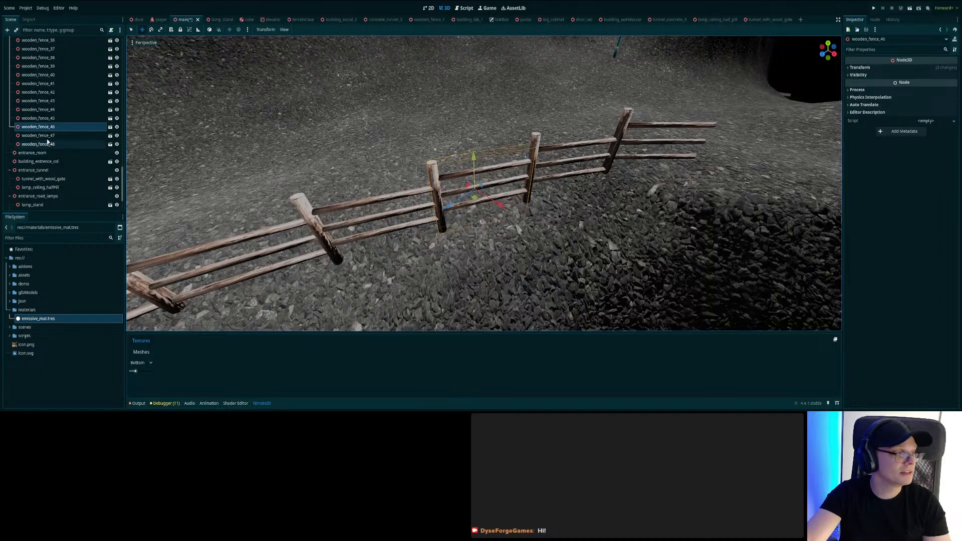
click(38, 118)
click(59, 136)
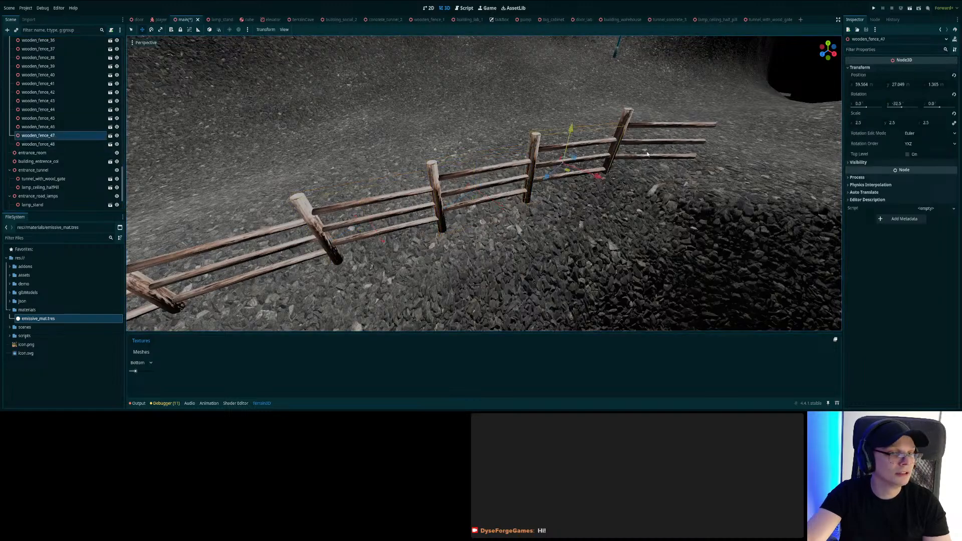
drag(565, 132, 565, 130)
key(ctrl+s)
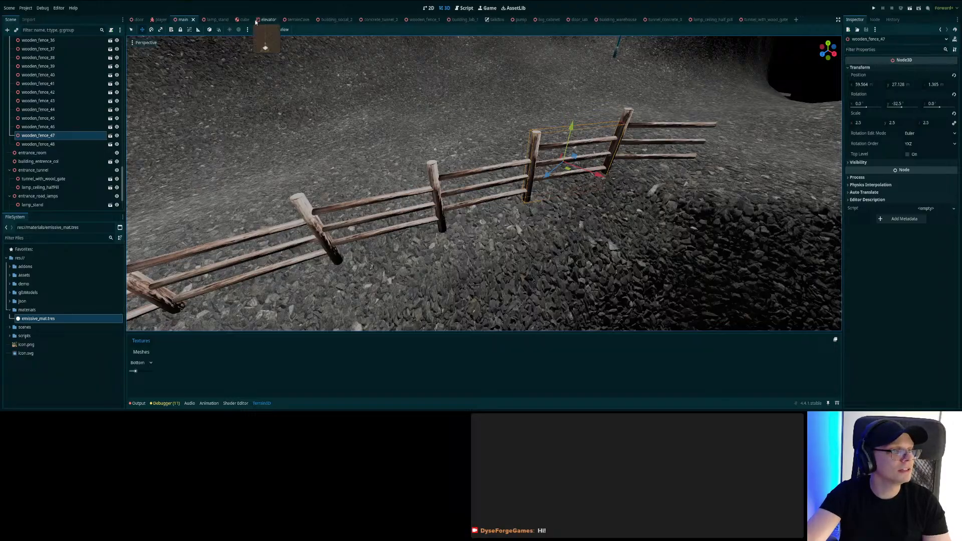
- Raise the ground beneath the fence line in the terrainCave scene, and return to the main scene
click(298, 19)
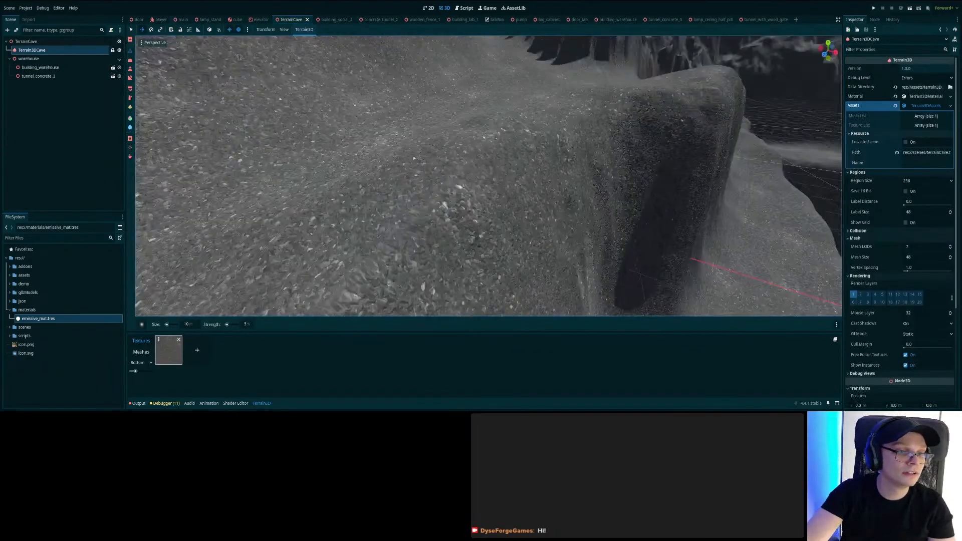
right_drag(489, 175, 396, 197)
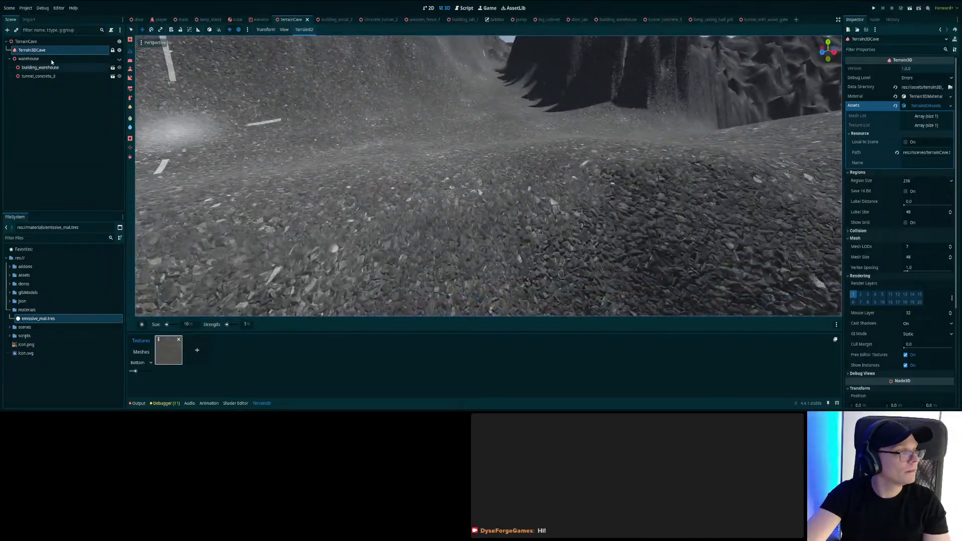
click(130, 61)
click(129, 52)
mouse_move(434, 244)
mouse_down()
mouse_move(506, 210)
mouse_move(303, 224)
mouse_up()
mouse_move(368, 220)
right_down()
mouse_move(501, 221)
mouse_move(451, 251)
mouse_move(398, 184)
right_up()
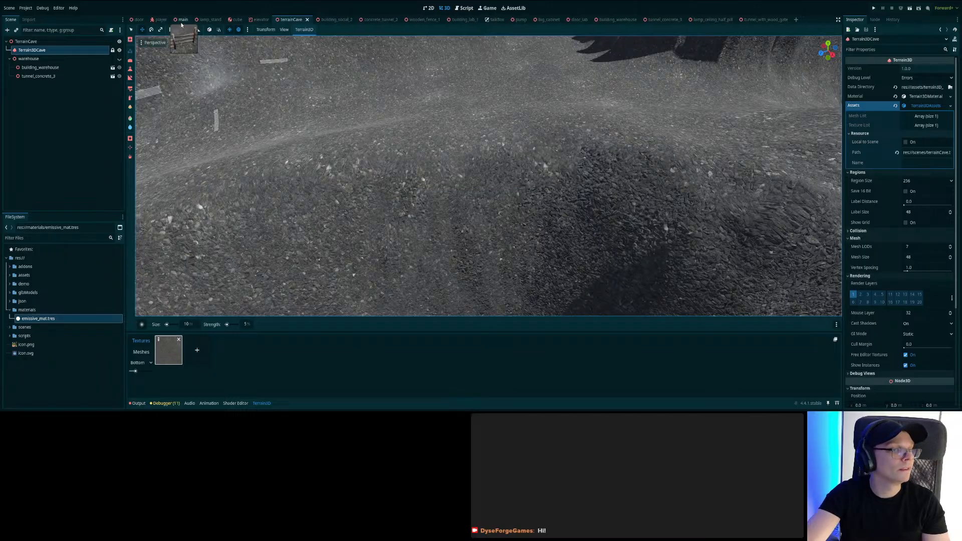
click(182, 21)
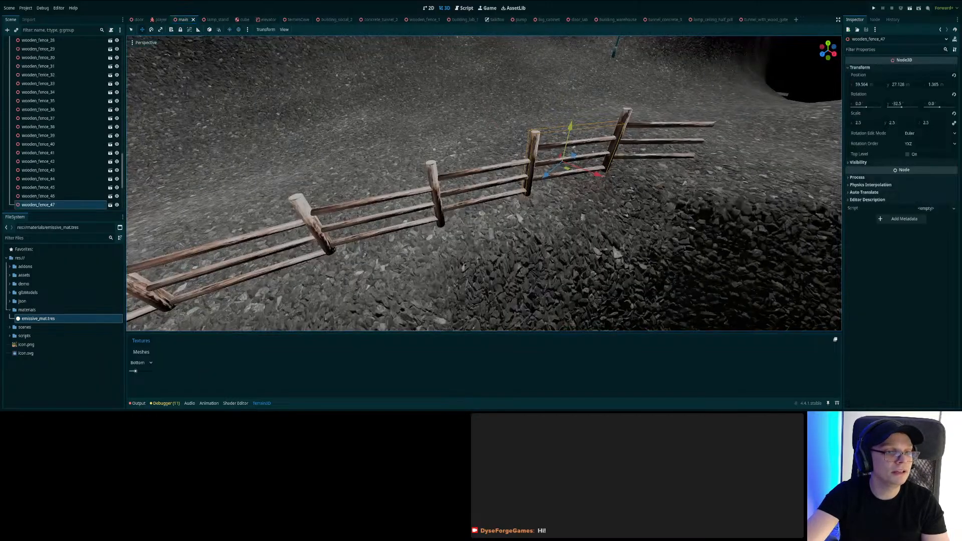
- Raise wooden_fence_44, wooden_fence_45 and wooden_fence_46 slightly so the row climbs evenly along the cliff edge
mouse_move(470, 198)
right_down()
mouse_move(516, 183)
mouse_move(476, 183)
right_up()
key(a)
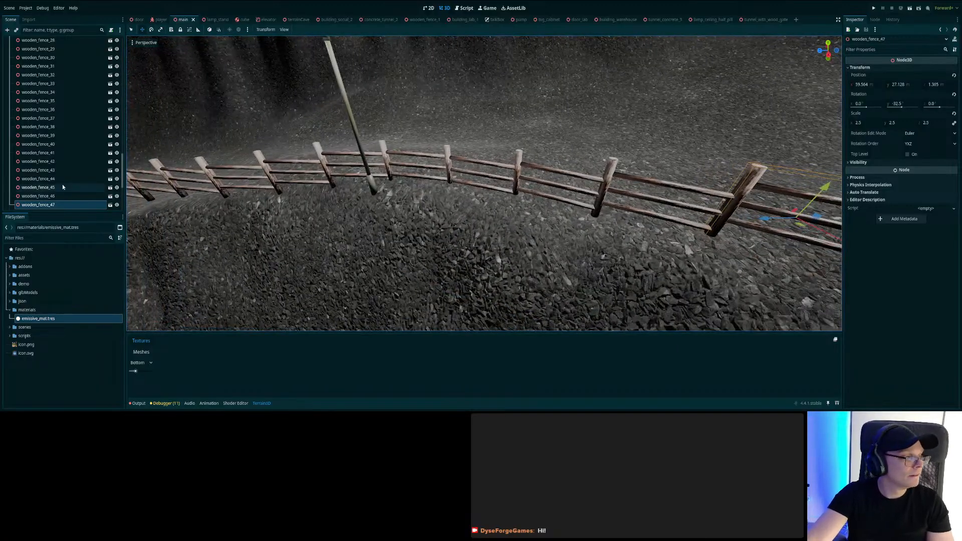
click(38, 170)
click(38, 153)
click(39, 170)
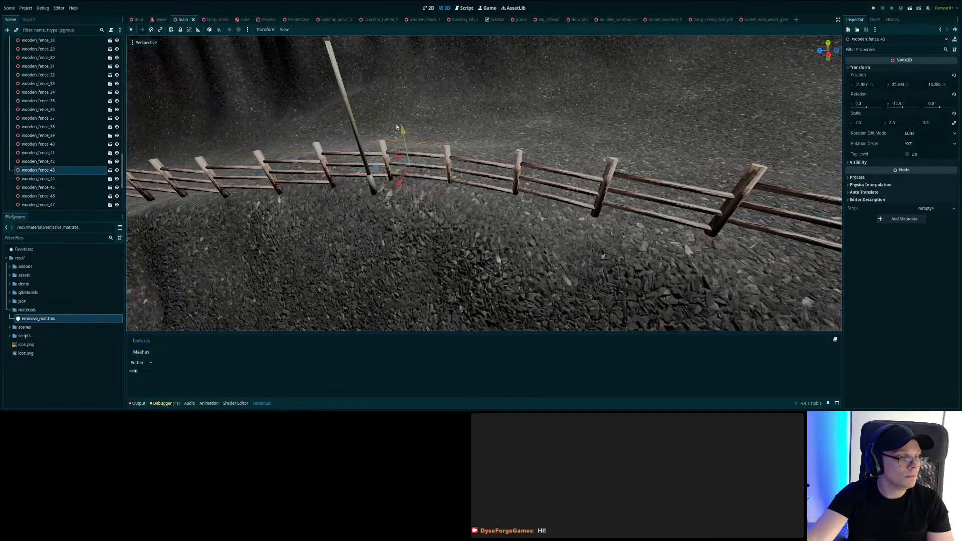
click(469, 155)
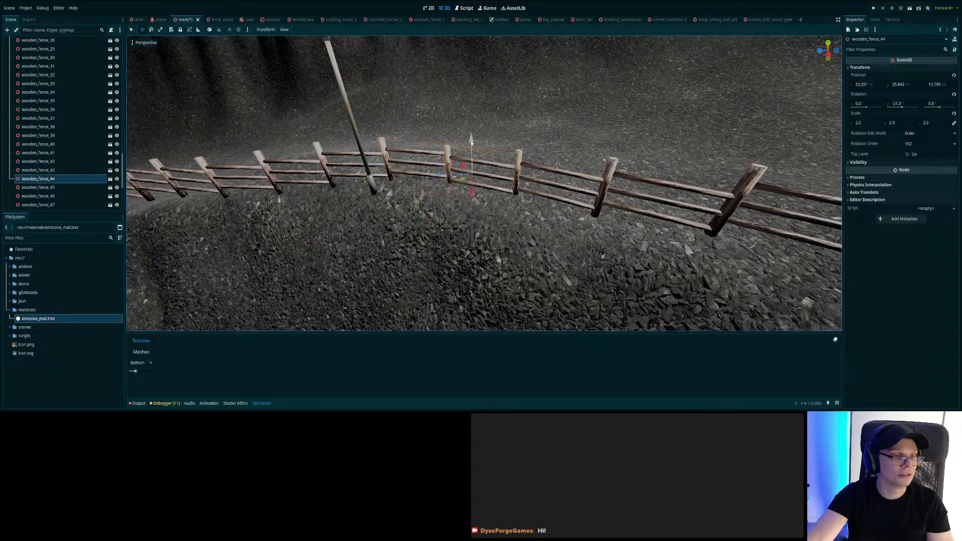
drag(471, 143, 472, 134)
click(38, 188)
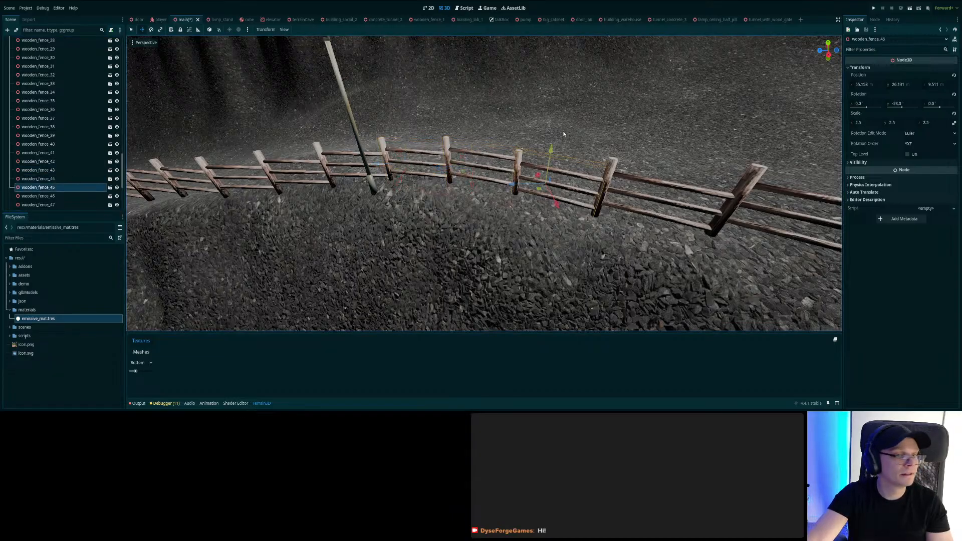
drag(550, 154, 552, 144)
click(67, 196)
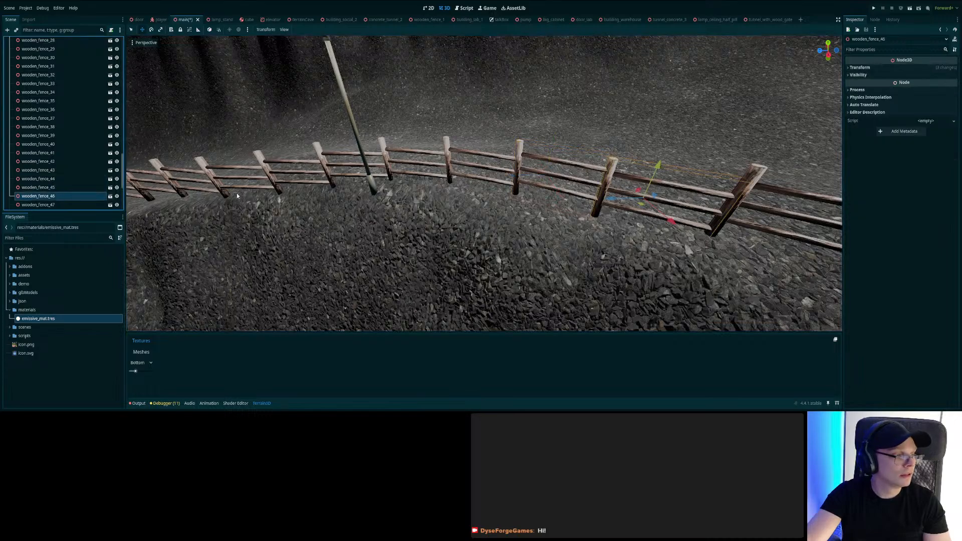
drag(659, 165, 660, 160)
- Raise wooden_fence_48 slightly to a Y position of about 27.85 m to follow the slope
double_click(68, 204)
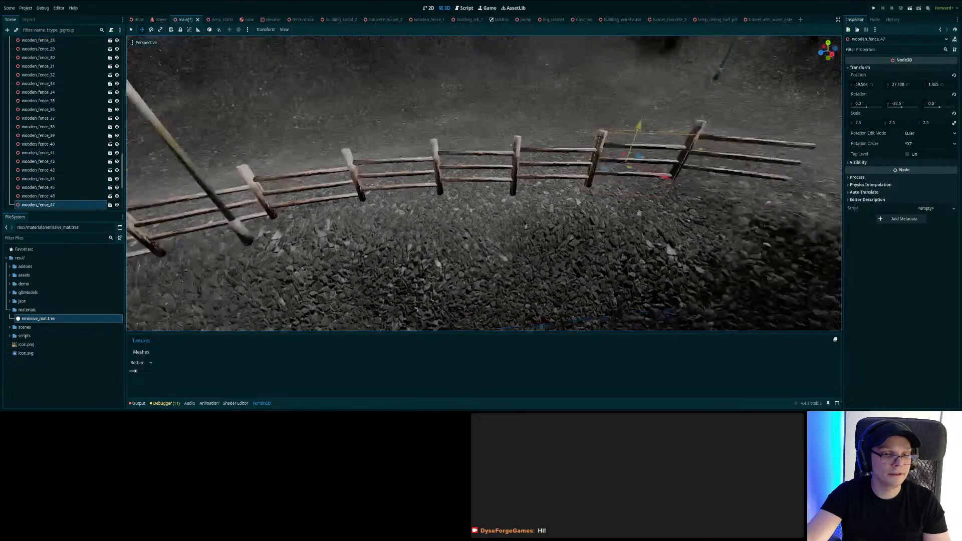
drag(462, 129, 461, 128)
right_drag(461, 129, 467, 101)
key(w)
scroll(55, 181, down, 2)
click(48, 171)
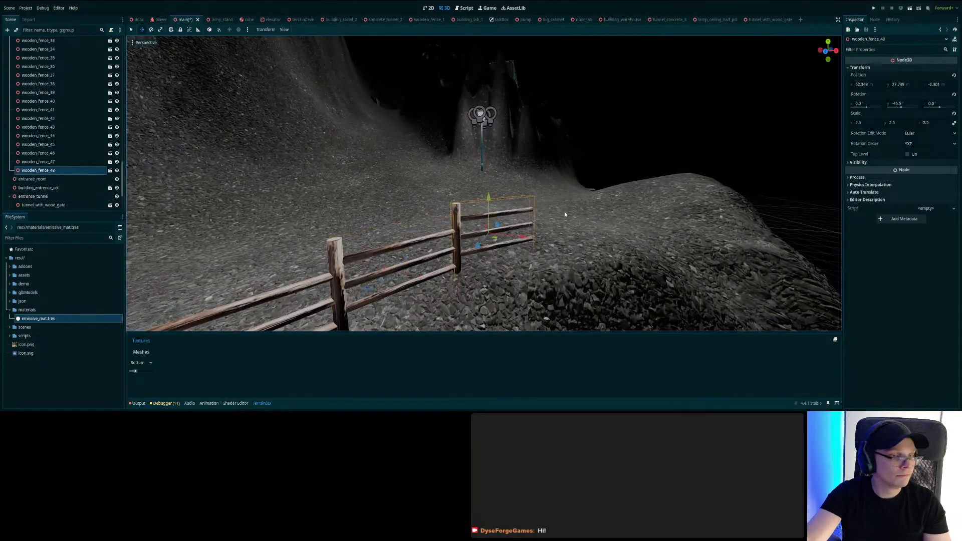
drag(489, 198, 490, 195)
- Duplicate wooden_fence_48 and move the copy to the end of the row along the cliff edge
right_drag(490, 195, 647, 215)
key(w)
right_drag(553, 204, 553, 203)
right_drag(532, 239, 532, 240)
key(ctrl+d)
right_drag(424, 185, 423, 185)
drag(555, 199, 570, 146)
right_drag(605, 126, 606, 126)
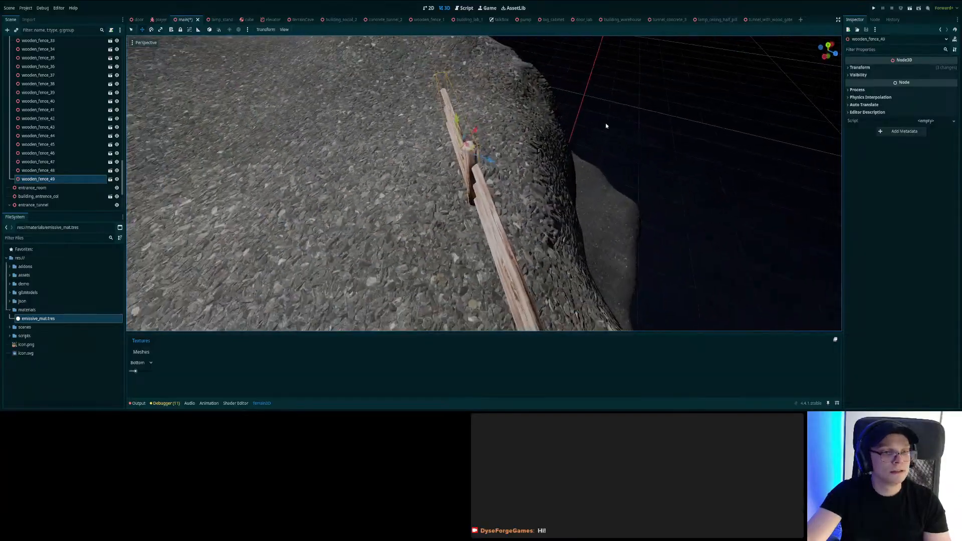
- Set wooden_fence_49's Y rotation to -64.5° and join its post to the end of wooden_fence_48
click(874, 69)
drag(898, 106, 847, 106)
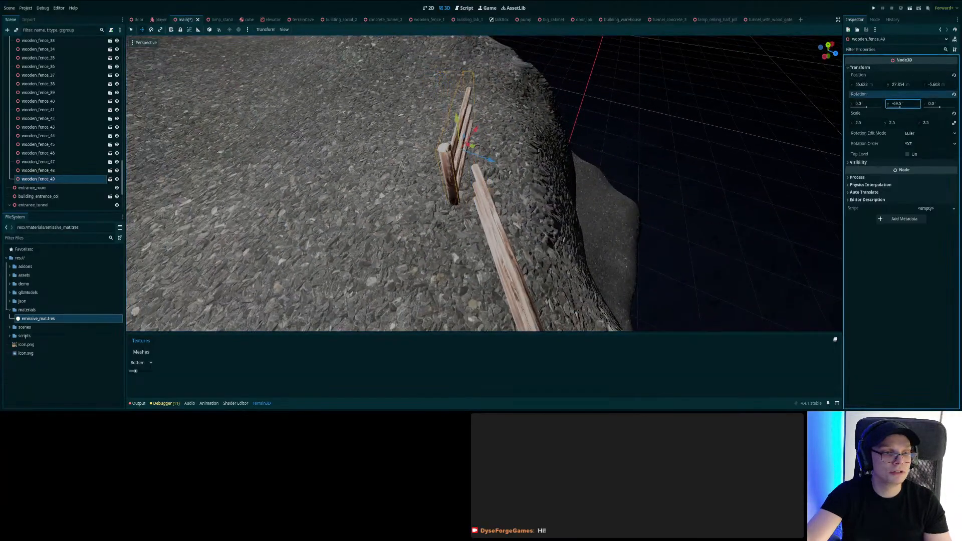
drag(494, 161, 502, 162)
drag(485, 131, 508, 156)
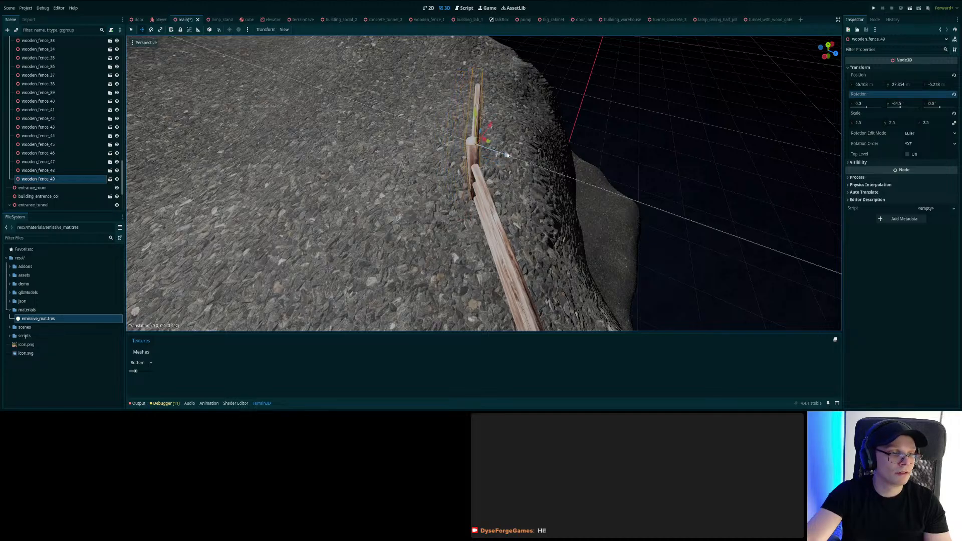
drag(507, 152, 508, 160)
right_drag(509, 160, 672, 121)
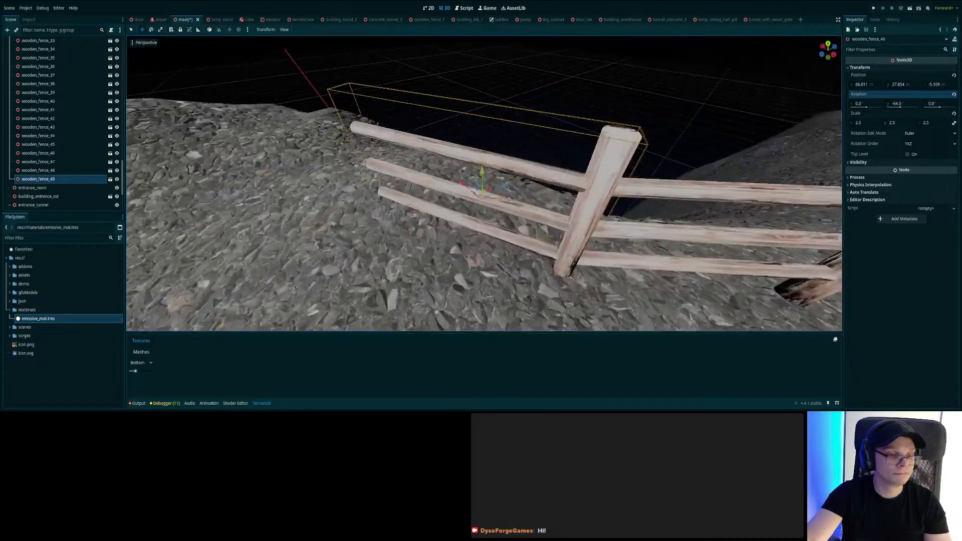
- Raise wooden_fence_49 to a Y position of about 28.1 m to match the slope, and save the scene
drag(482, 174, 491, 153)
right_drag(490, 152, 526, 128)
key(ctrl+s)
right_drag(355, 164, 370, 159)
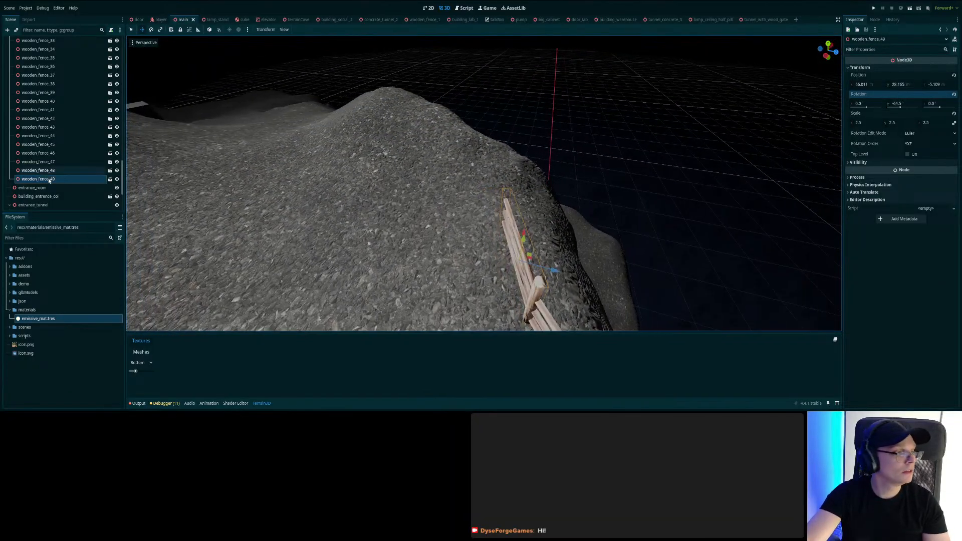
- Duplicate wooden_fence_49 and align the copy with the end of the row along the cliff edge
key(ctrl+d)
right_drag(426, 266, 241, 268)
drag(441, 184, 591, 214)
right_drag(591, 215, 620, 214)
key(w)
drag(587, 172, 582, 177)
key(s)
right_drag(582, 177, 656, 175)
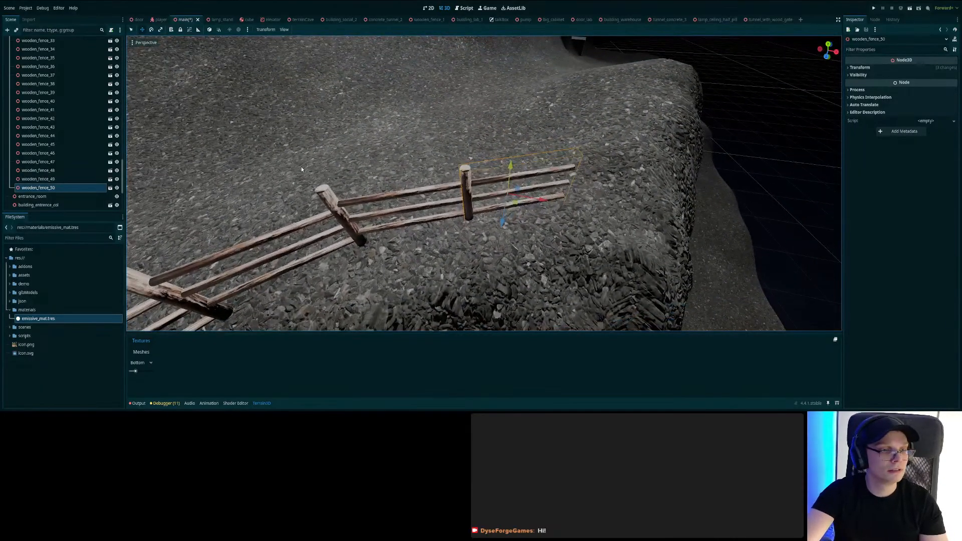
- Examine how wooden_fence_50 sits against the neighbouring section and the ground from several angles
click(56, 182)
click(53, 187)
middle_drag(601, 176, 481, 158)
click(863, 70)
right_drag(666, 175, 655, 203)
right_drag(788, 116, 837, 103)
right_drag(484, 183, 315, 143)
click(57, 180)
click(50, 187)
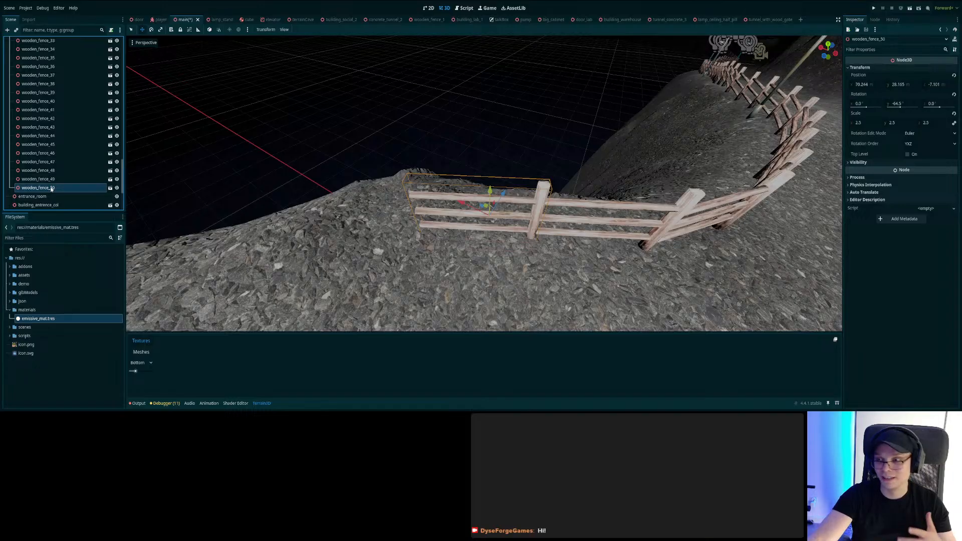
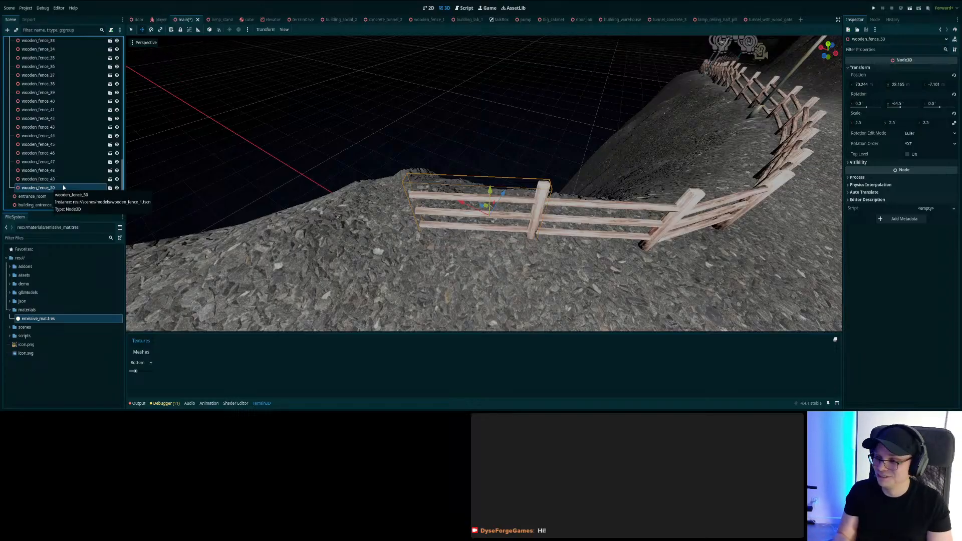
- Set wooden_fence_50's Y rotation to -70.5°, rejoin it to the row, and raise it to a Y position of about 28.7 m
middle_drag(621, 173, 483, 118)
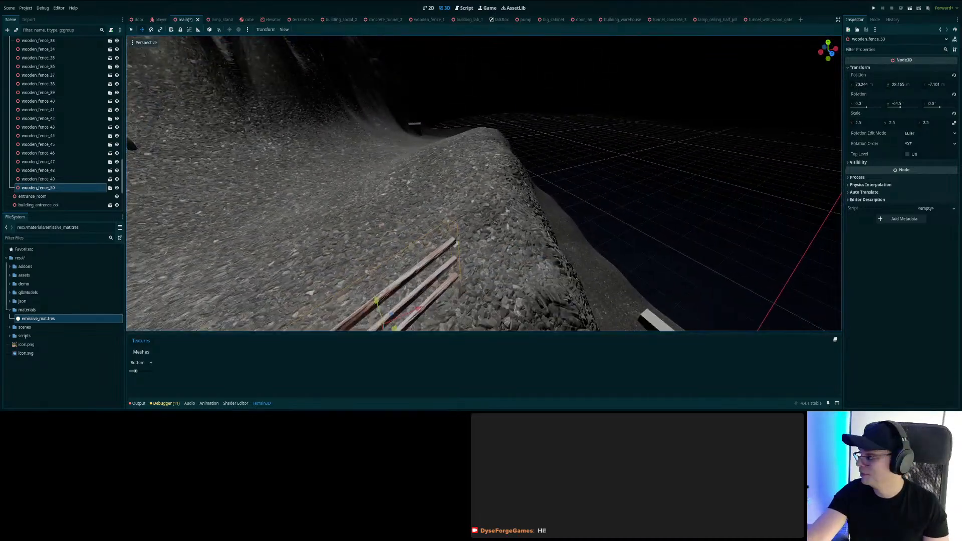
right_drag(484, 183, 471, 150)
drag(897, 104, 872, 104)
drag(471, 217, 472, 230)
right_drag(472, 230, 402, 194)
key(ctrl+s)
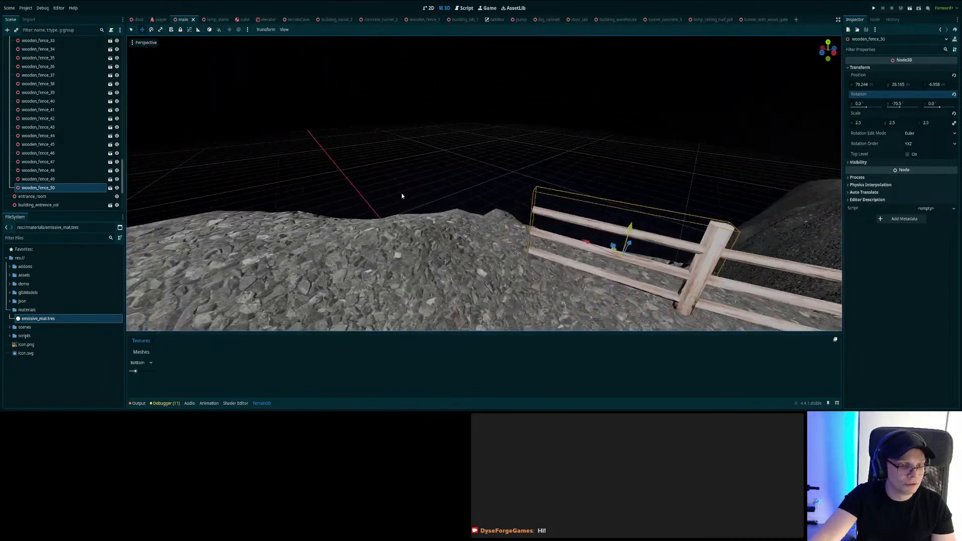
drag(632, 232, 636, 225)
drag(638, 215, 637, 213)
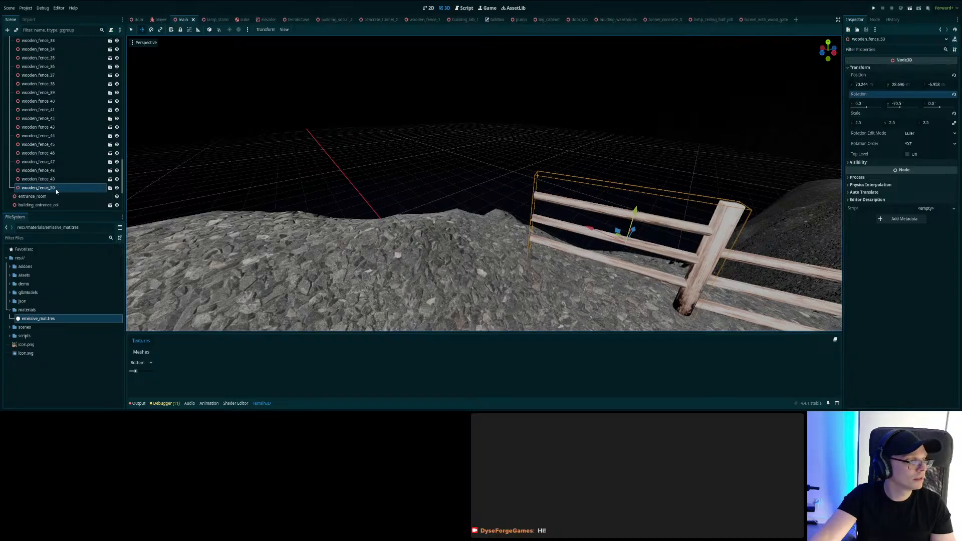
- Duplicate wooden_fence_50 and move the copy past the end of the row along the cliff edge
key(ctrl+d)
middle_drag(716, 161, 580, 189)
drag(541, 188, 631, 125)
key(w)
mouse_move(632, 126)
right_down()
mouse_move(562, 102)
mouse_move(634, 110)
right_up()
- Set wooden_fence_51's Y rotation to -35.5° and shift it toward the end of wooden_fence_50
click(900, 67)
drag(900, 106, 929, 106)
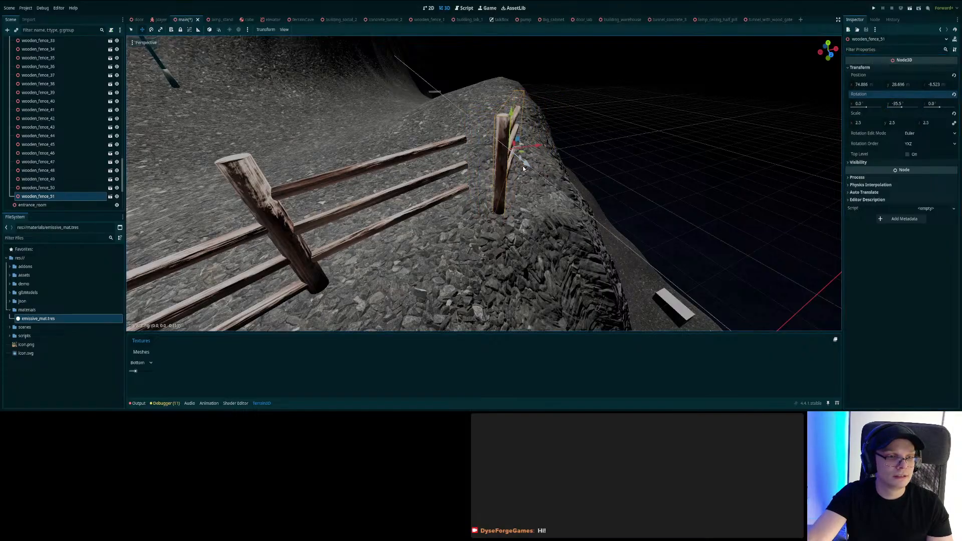
drag(537, 145, 516, 150)
right_drag(516, 150, 432, 170)
key(w)
- Raise wooden_fence_51 to a Y position of about 29.07 m and fit its post against the end of the row
drag(658, 222, 669, 186)
right_drag(669, 187, 544, 223)
key(s)
drag(498, 184, 487, 194)
right_drag(488, 195, 669, 216)
key(a)
key(w)
drag(576, 111, 587, 97)
right_drag(587, 96, 652, 96)
key(s)
key(a)
key(w)
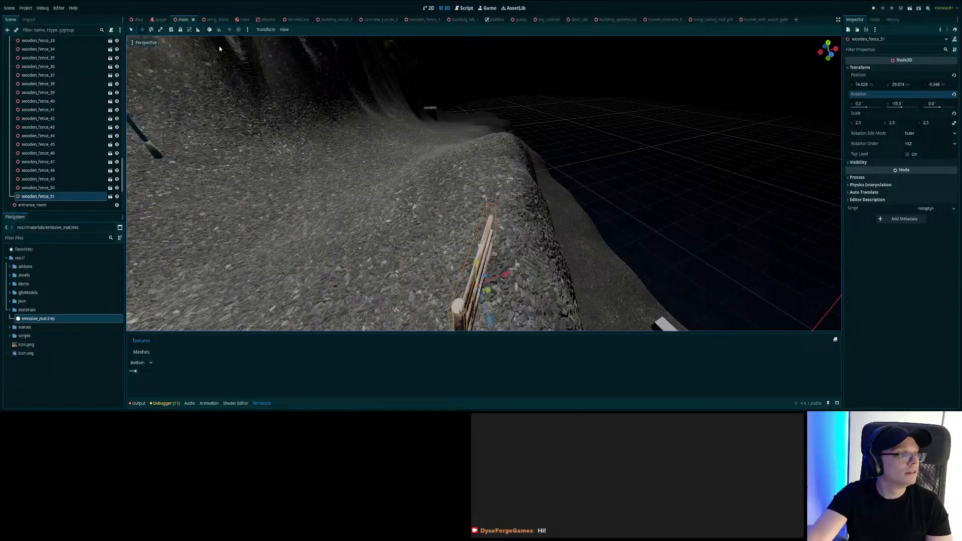
- Reshape the ground along the cliff edge in the terrainCave scene, and return to the main scene
click(224, 21)
click(297, 20)
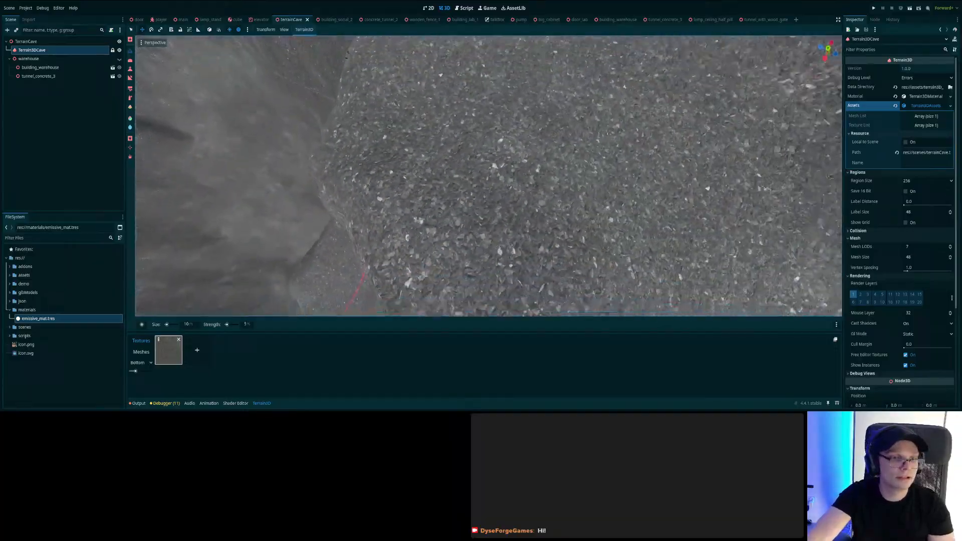
right_drag(351, 175, 436, 137)
mouse_move(524, 167)
ctrl+mouse_down()
mouse_move(526, 145)
mouse_move(496, 145)
mouse_move(469, 271)
mouse_move(481, 165)
mouse_move(449, 150)
mouse_move(490, 142)
ctrl+mouse_up()
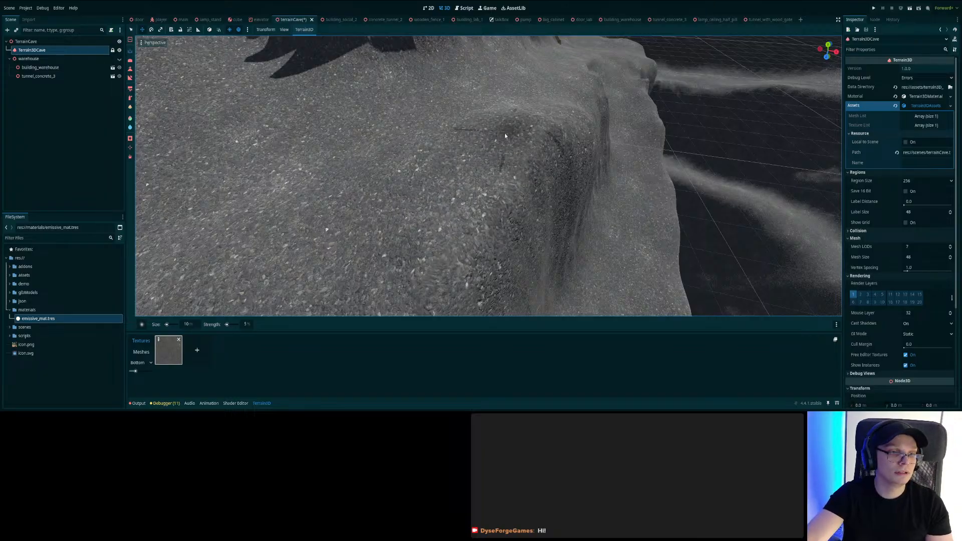
click(130, 60)
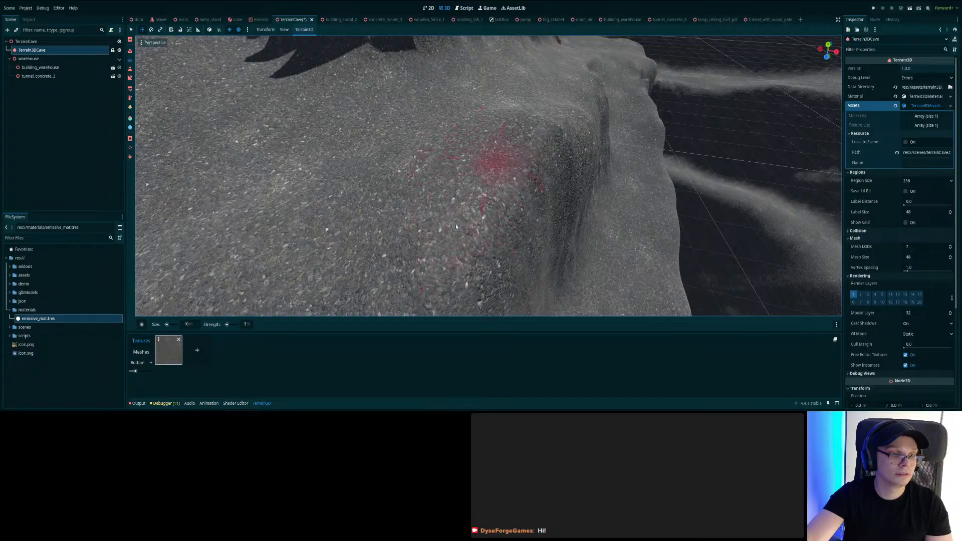
middle_drag(469, 127, 416, 150)
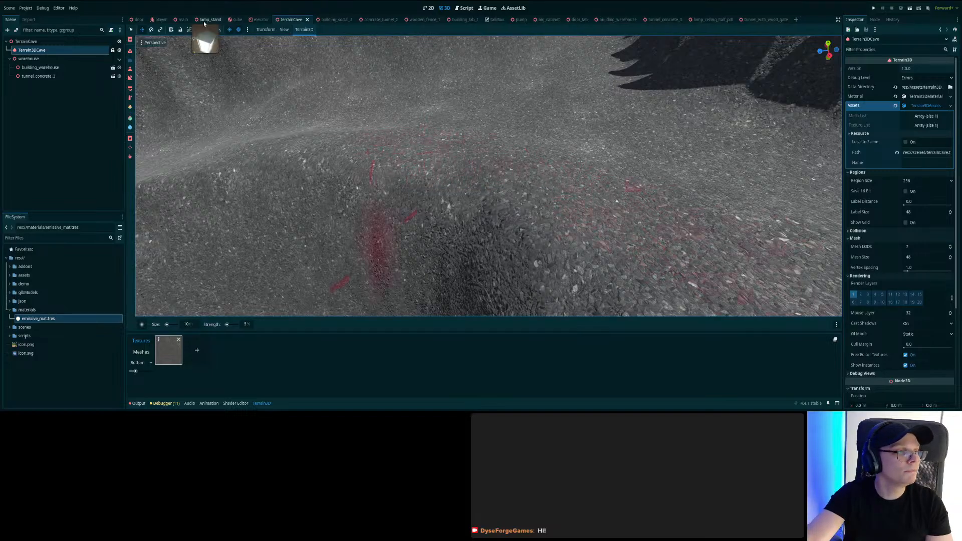
click(181, 20)
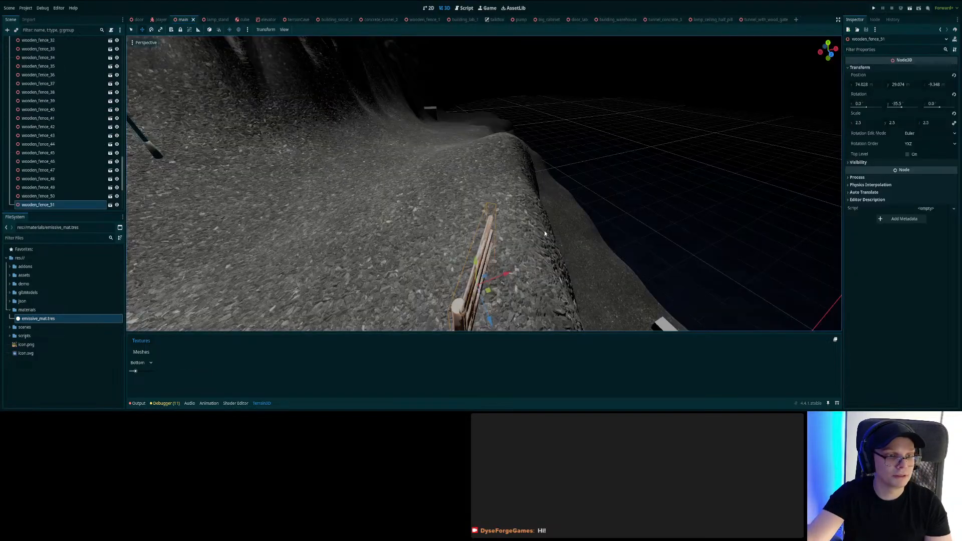
- Duplicate wooden_fence_51 and move the copy beyond it along the cliff edge
right_drag(544, 231, 321, 240)
key(w)
key(s)
right_drag(478, 220, 514, 232)
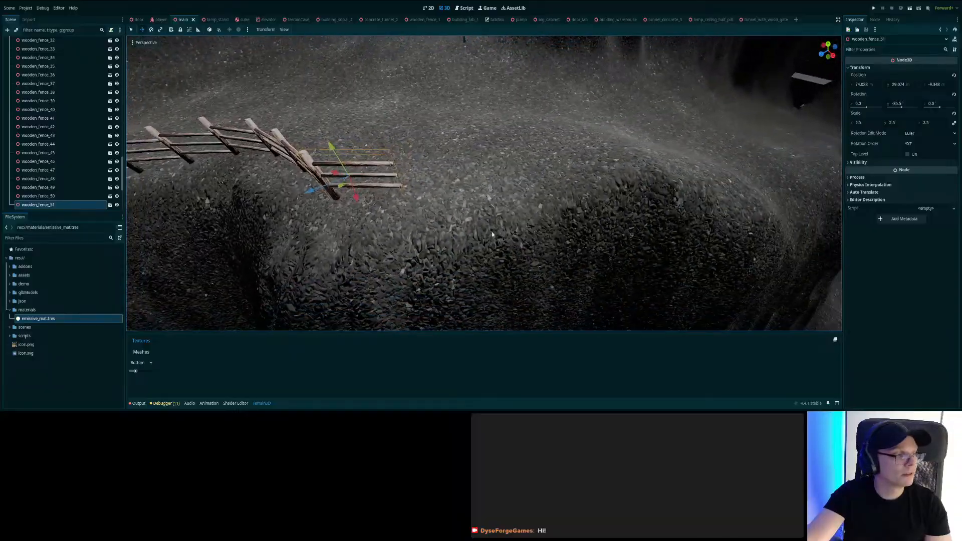
key(ctrl+d)
drag(331, 192, 439, 203)
key(w)
mouse_move(439, 203)
right_down()
mouse_move(466, 212)
mouse_move(433, 198)
right_up()
- Adjust wooden_fence_52's height and position to join it to wooden_fence_51, and save the scene
drag(555, 203, 558, 197)
key(d)
right_drag(557, 197, 327, 179)
drag(444, 173, 484, 169)
key(ctrl+s)
- Duplicate wooden_fence_52, duplicate the copy again, and move wooden_fence_54 to the end of the row
key(ctrl+d)
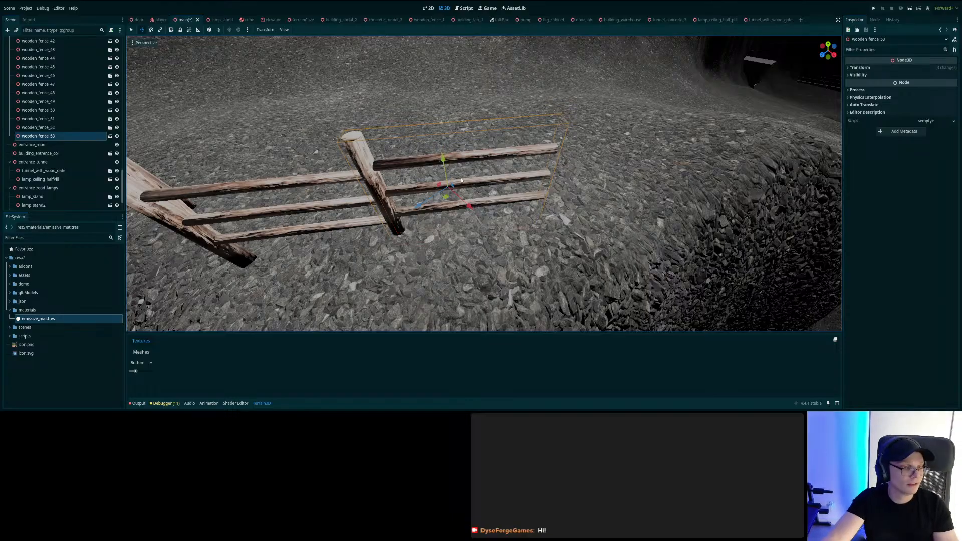
click(48, 135)
key(ctrl+d)
middle_drag(494, 201, 516, 204)
drag(516, 204, 724, 155)
right_drag(724, 155, 544, 215)
key(s)
key(w)
key(s)
key(w)
drag(478, 209, 517, 217)
- Set wooden_fence_54's Y rotation to -30.5° so it follows the cliff edge
right_drag(518, 218, 567, 230)
key(w)
right_drag(342, 207, 346, 238)
key(s)
click(873, 68)
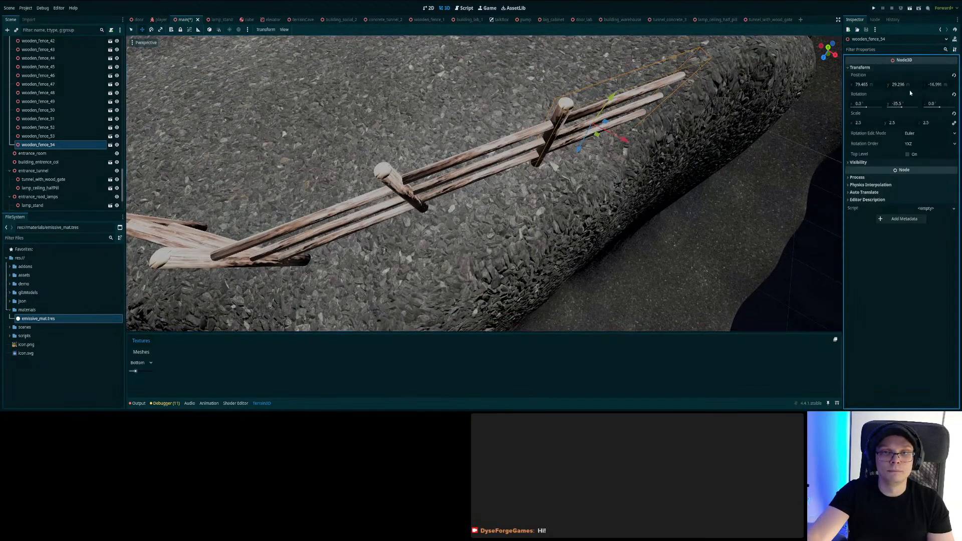
drag(888, 103, 897, 103)
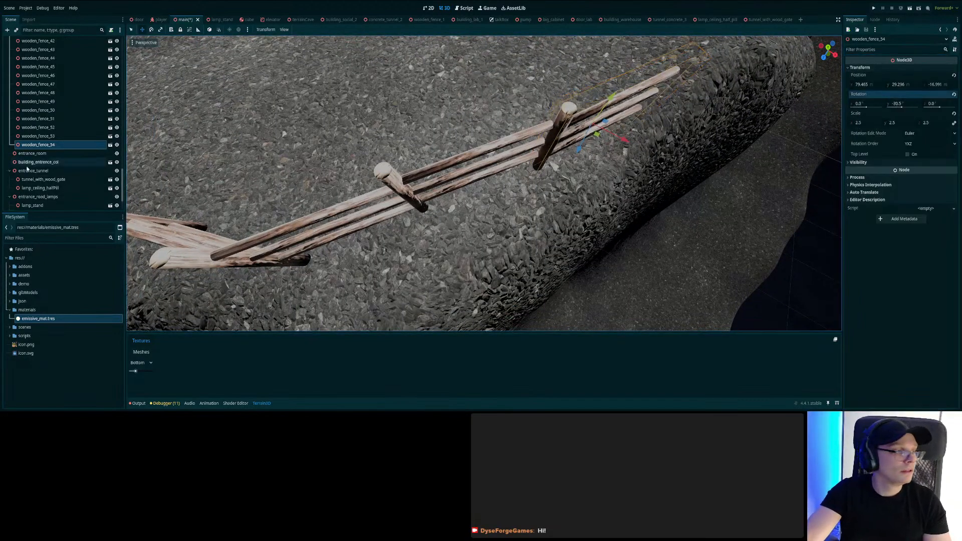
- Set wooden_fence_51's Y rotation to -44° and shift its post back against the end of wooden_fence_50
click(50, 138)
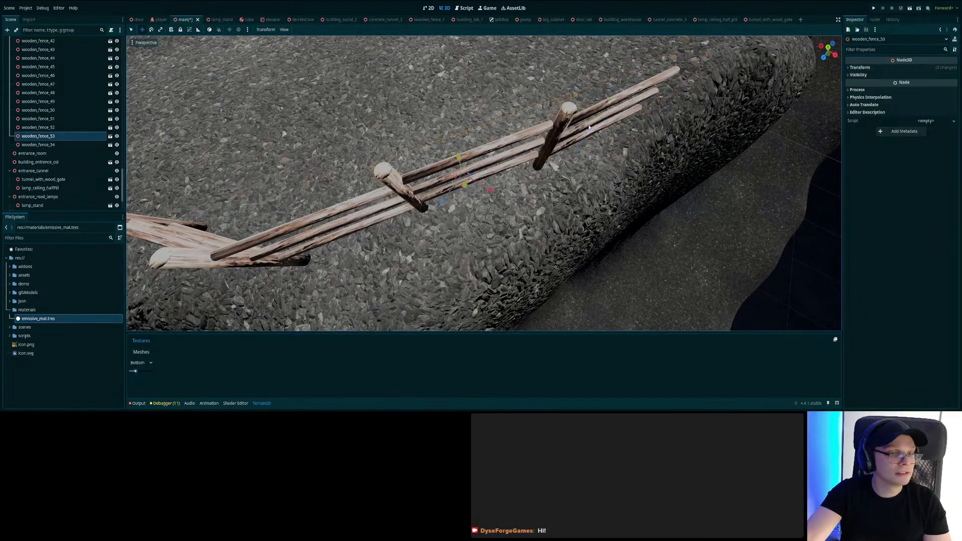
click(872, 69)
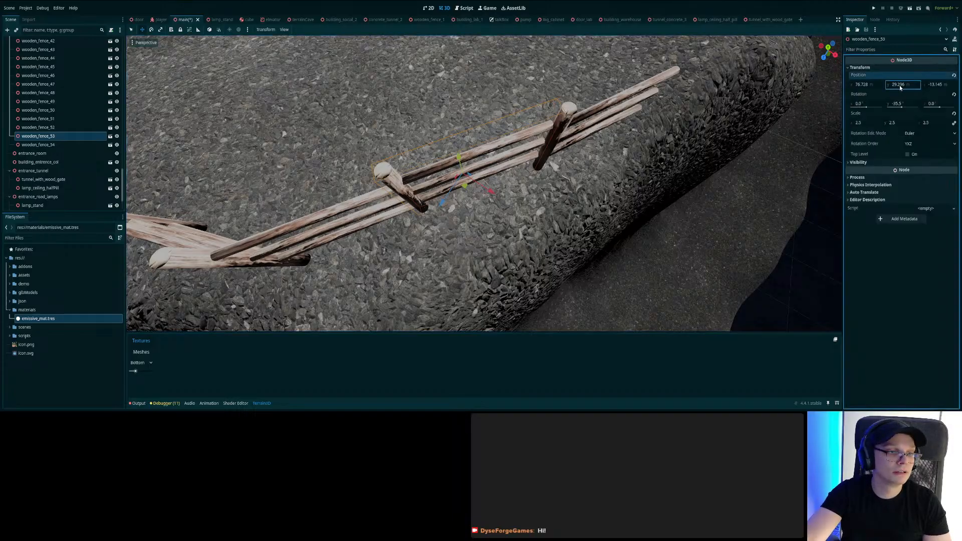
click(50, 127)
key(f)
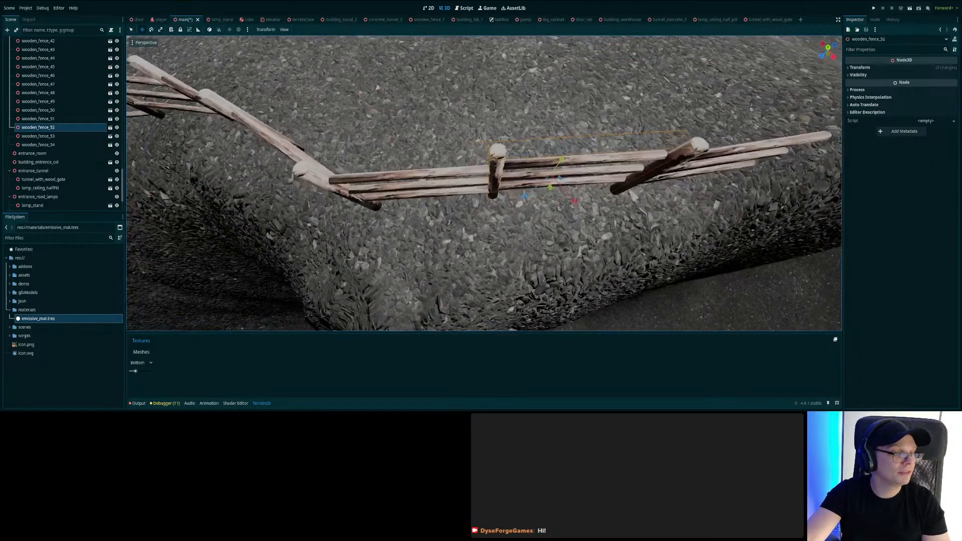
click(46, 119)
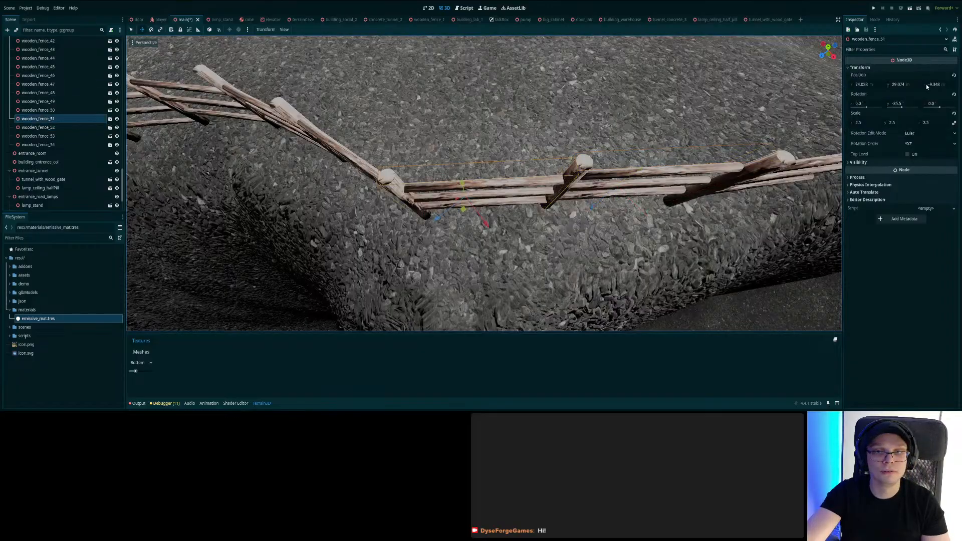
mouse_move(898, 104)
mouse_down()
mouse_move(906, 104)
mouse_move(890, 103)
mouse_up()
drag(435, 224, 428, 228)
key(a)
right_drag(428, 228, 564, 174)
drag(553, 155, 556, 161)
right_drag(556, 160, 638, 168)
key(w)
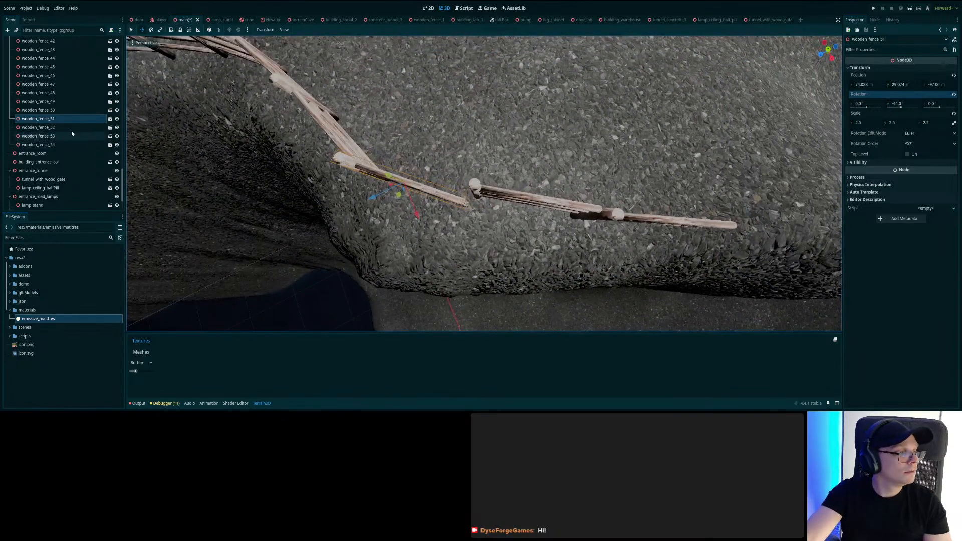
- Try to shift wooden_fence_52 along the cliff edge, and undo the move
click(50, 128)
drag(492, 216, 575, 198)
key(ctrl+z)
key(ctrl+z)
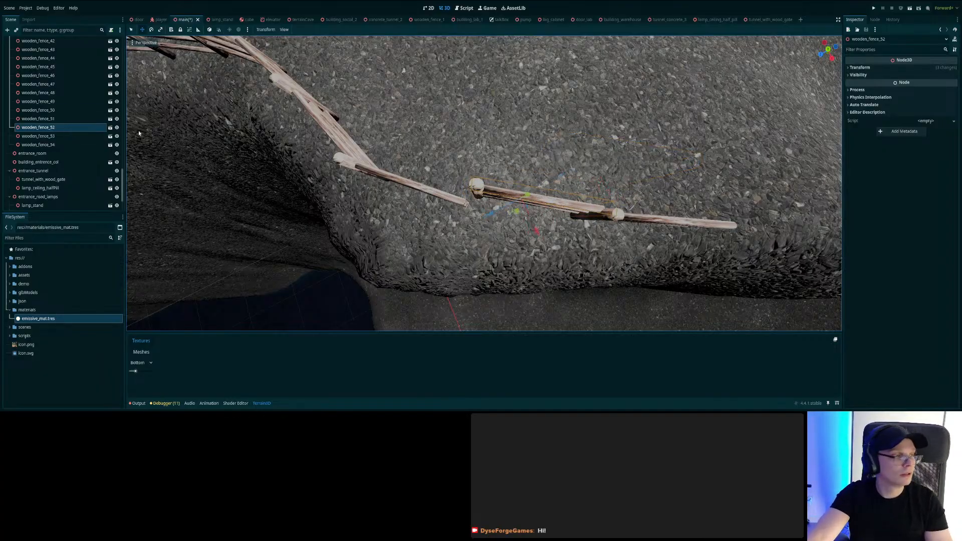
- Delete wooden_fence_54 from the main scene and save the scene
click(62, 145)
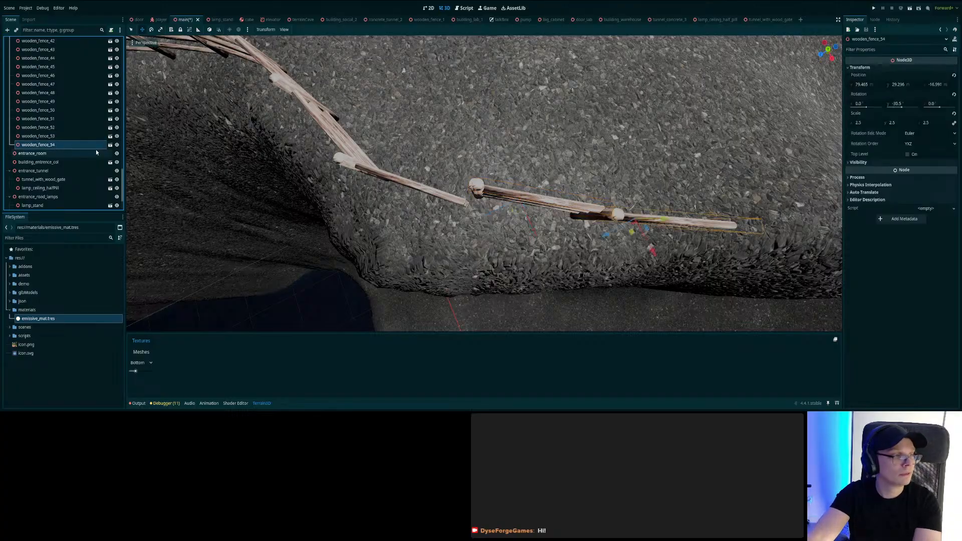
key(Delete)
key(Return)
right_drag(544, 191, 553, 196)
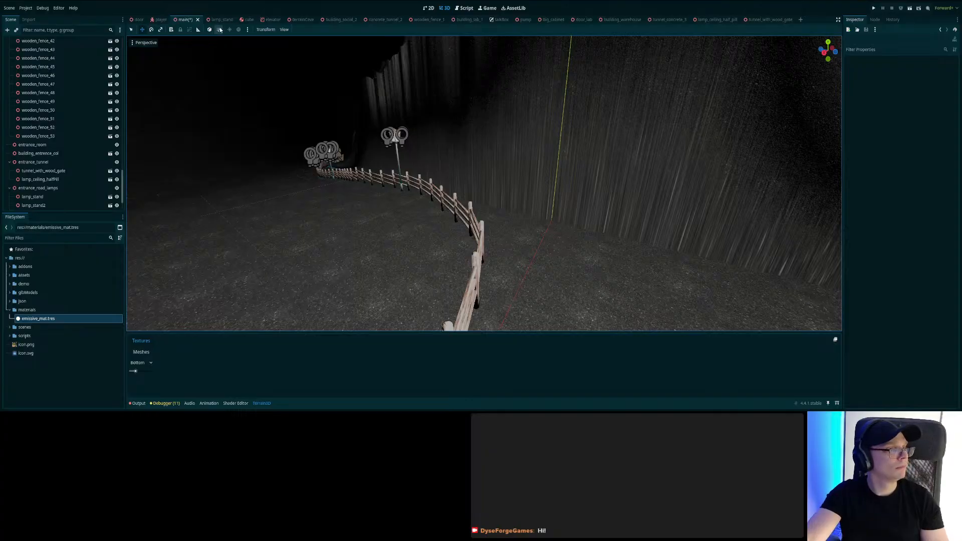
click(199, 20)
click(188, 21)
key(w)
right_drag(441, 171, 501, 190)
key(ctrl+s)
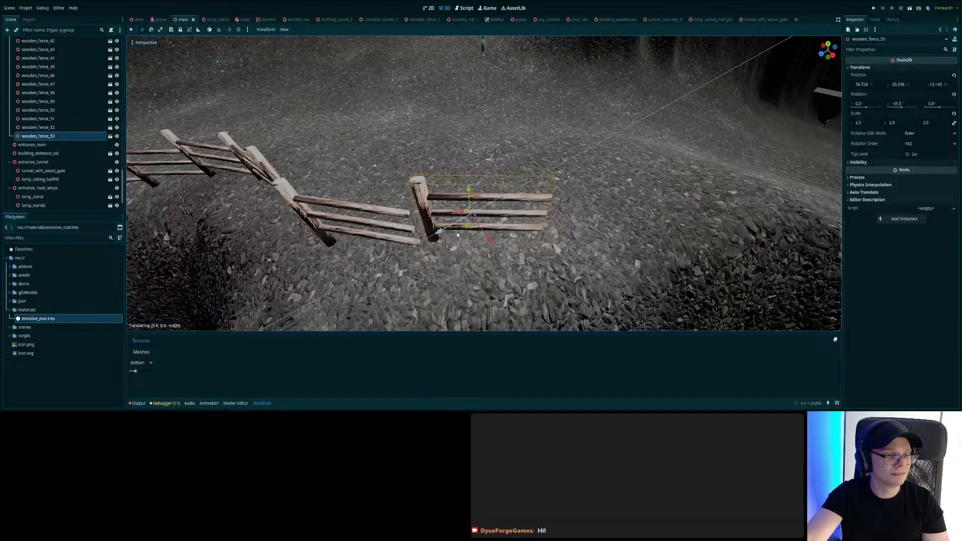
- Move wooden_fence_53 farther along the cliff edge and join wooden_fence_52 to the end of wooden_fence_51
drag(457, 235, 671, 221)
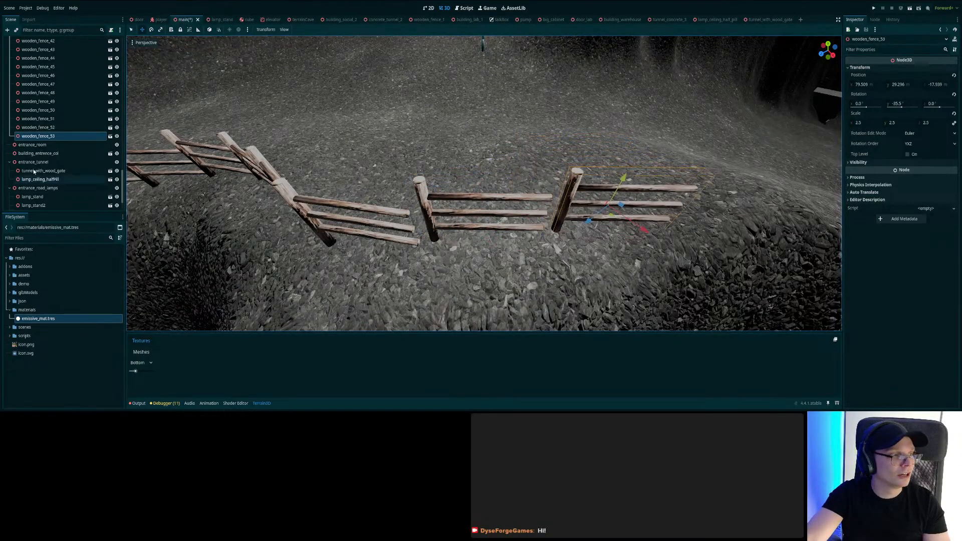
click(38, 127)
drag(442, 236, 429, 244)
middle_drag(429, 245, 516, 231)
drag(500, 231, 509, 233)
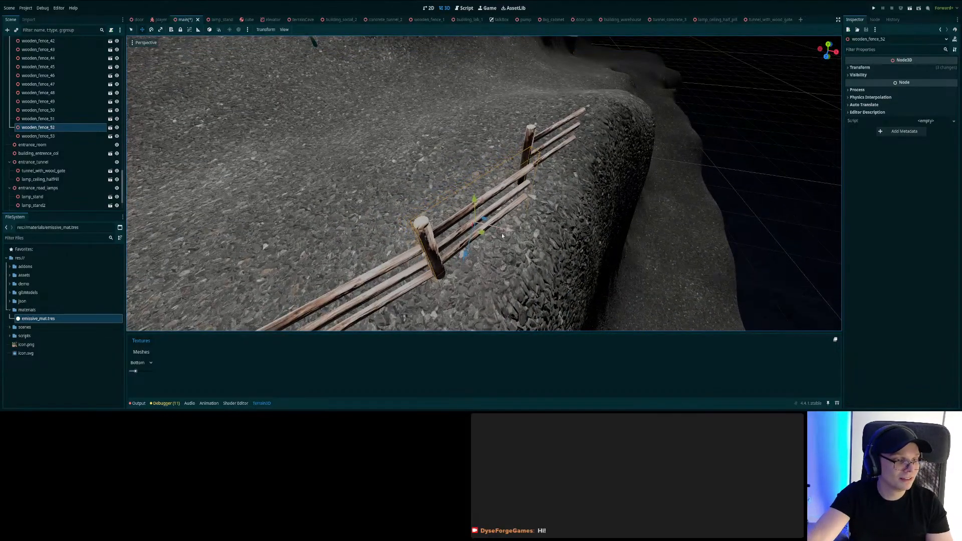
drag(462, 259, 458, 262)
drag(510, 233, 507, 234)
- Save the main scene with the repositioned fence sections
key(w)
right_drag(512, 253, 521, 278)
key(s)
key(ctrl+s)
- Move wooden_fence_53 back against the end of wooden_fence_52, to about Z -16.39 m, and rotate it about Y to follow the cliff edge
middle_drag(522, 278, 176, 123)
click(37, 135)
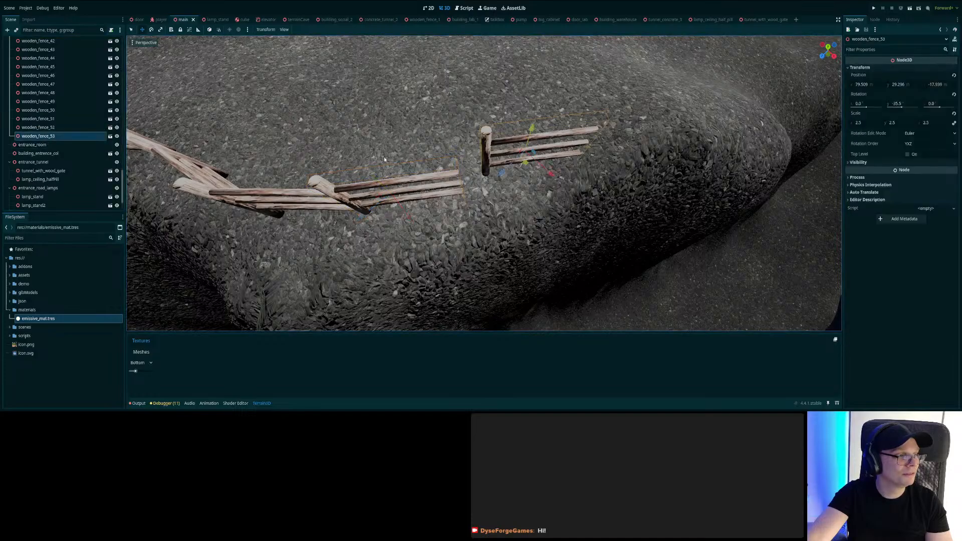
drag(522, 170, 487, 181)
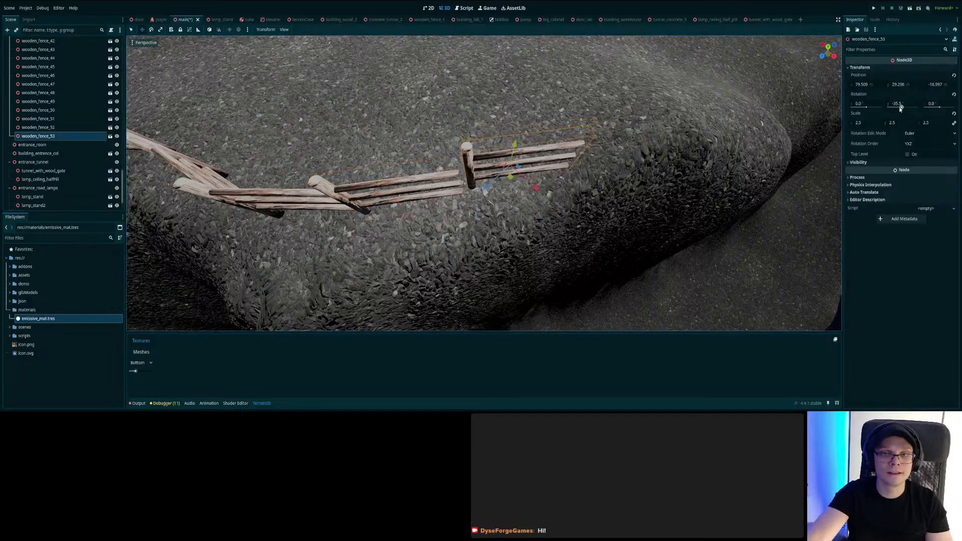
drag(901, 108, 908, 108)
scroll(644, 215, up, 5)
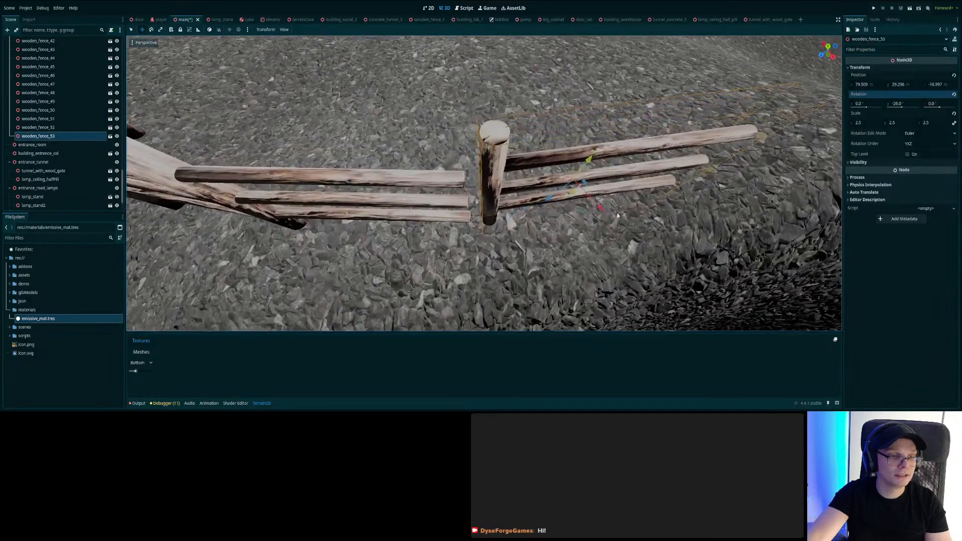
drag(552, 199, 535, 215)
- Examine how the joined fence sections follow the cliff edge, from above and along the path
right_drag(547, 134, 321, 101)
key(s)
key(s)
right_drag(484, 183, 235, 258)
key(w)
key(w)
key(s)
key(s)
key(w)
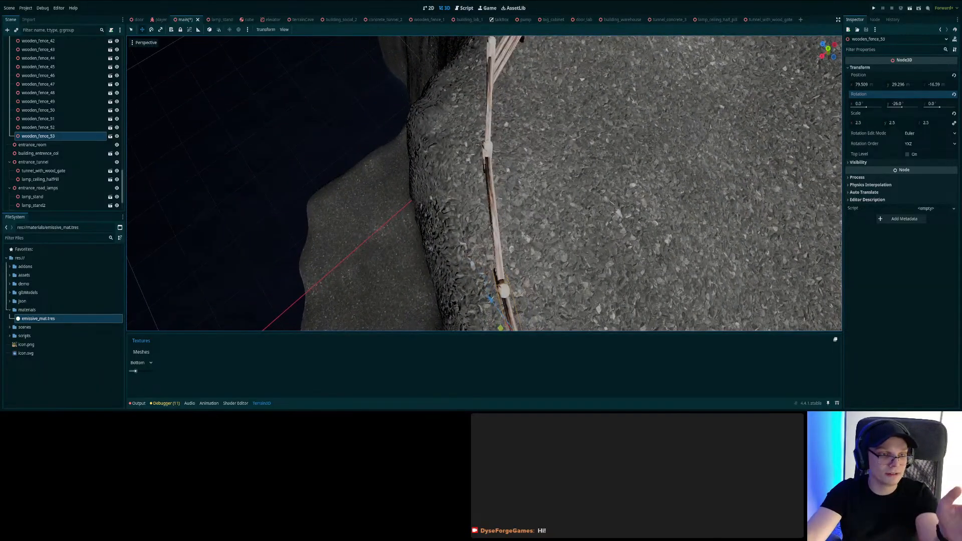
right_drag(484, 184, 621, 180)
key(s)
key(d)
key(a)
- Duplicate wooden_fence_53 and place the copy, wooden_fence_54, at the end of the row at about X 81.538, Y 29.742, Z -20.782 m
click(52, 136)
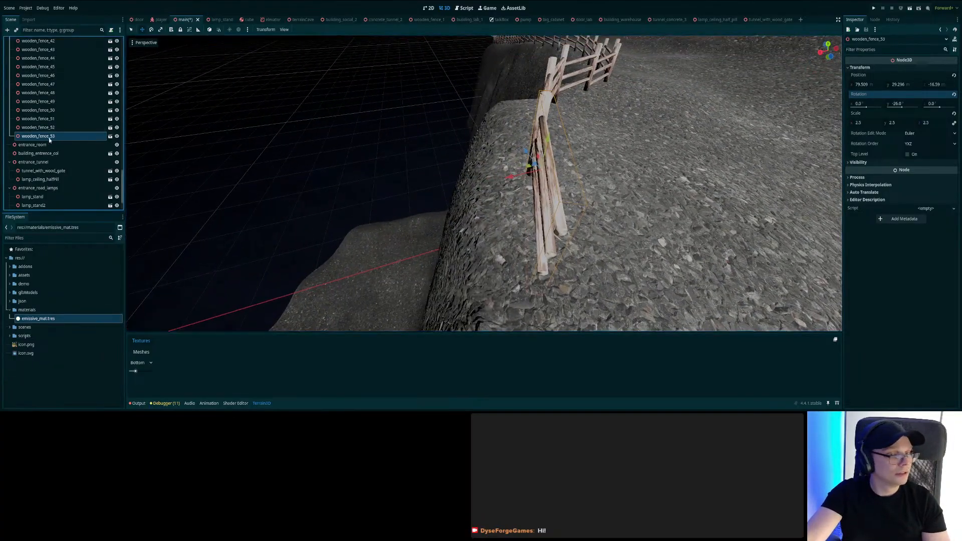
key(ctrl+d)
key(a)
right_drag(466, 200, 682, 193)
drag(443, 220, 569, 216)
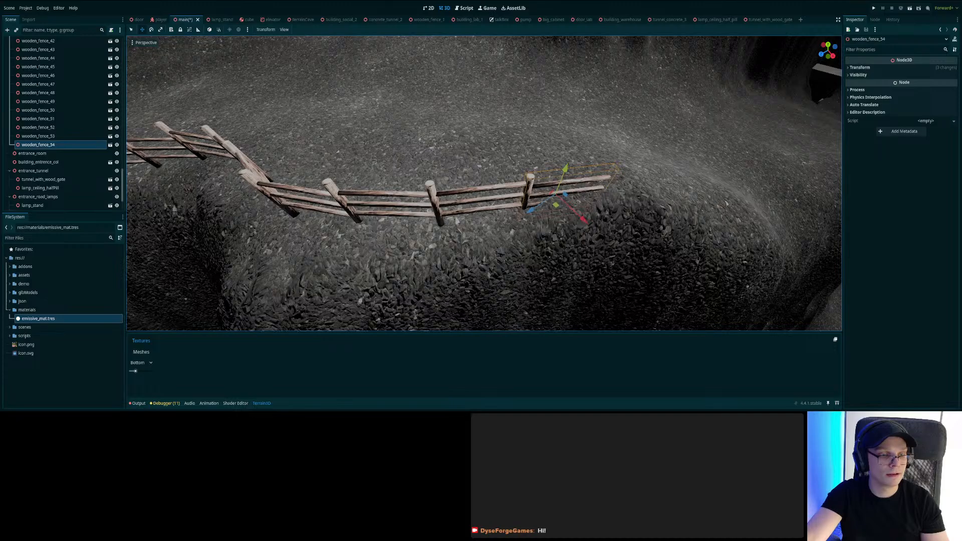
middle_drag(569, 215, 490, 275)
right_drag(390, 206, 391, 206)
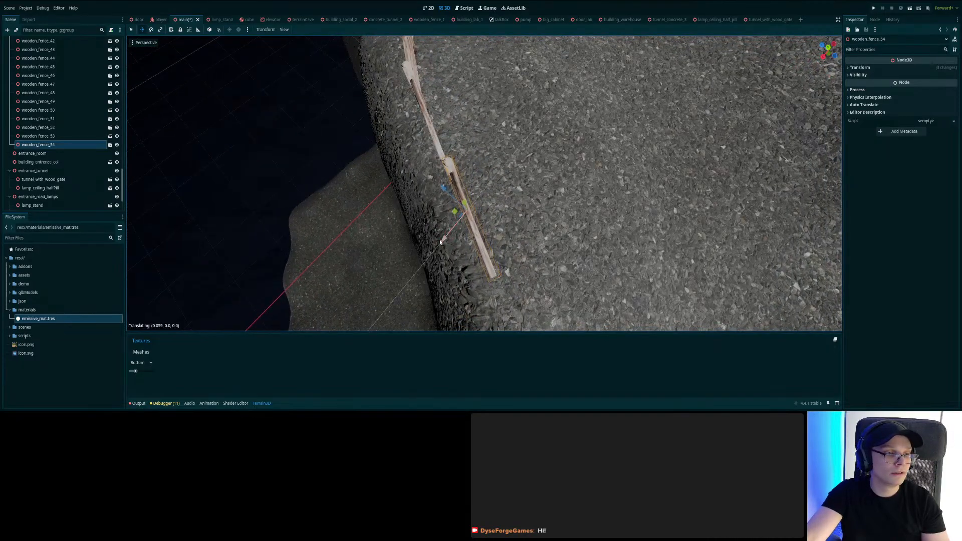
drag(463, 203, 463, 203)
middle_drag(463, 203, 594, 173)
drag(528, 176, 575, 189)
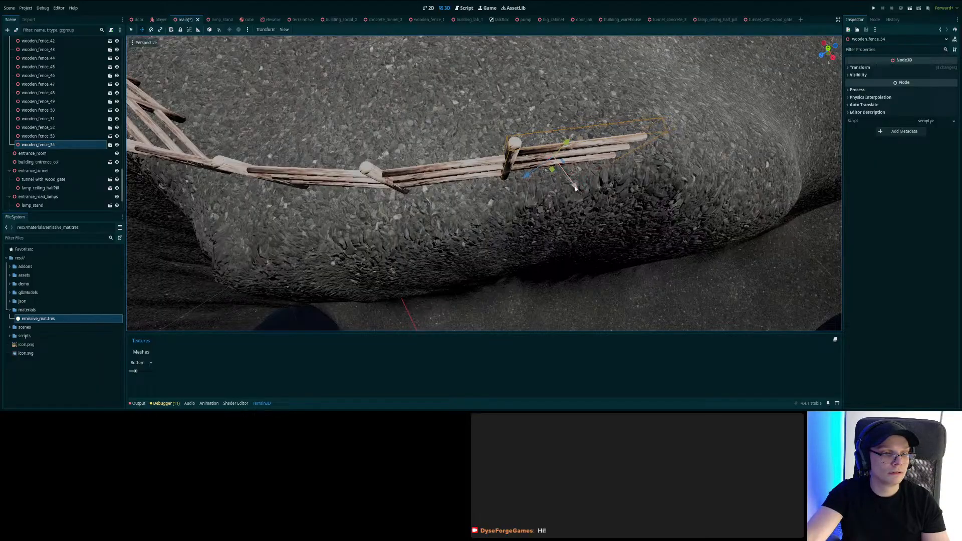
- Try to adjust wooden_fence_54's transform values, and undo the change
click(860, 67)
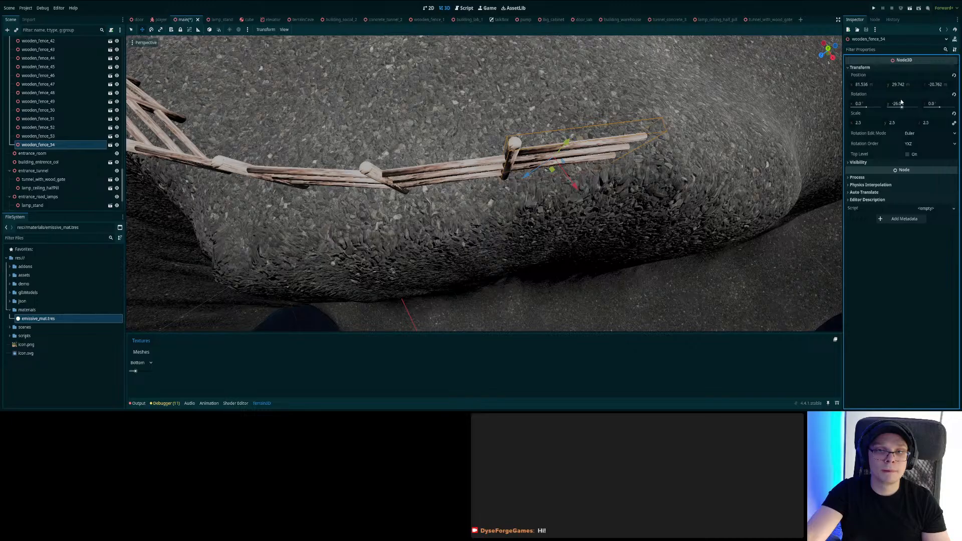
drag(904, 85, 912, 103)
key(ctrl+z)
- Shift wooden_fence_54 so its post meets the end of wooden_fence_53
drag(575, 189, 528, 171)
right_drag(484, 183, 446, 118)
key(w)
- Raise wooden_fence_53 to about Y 29.41 m to level it with its neighbours, and save the main scene
click(91, 136)
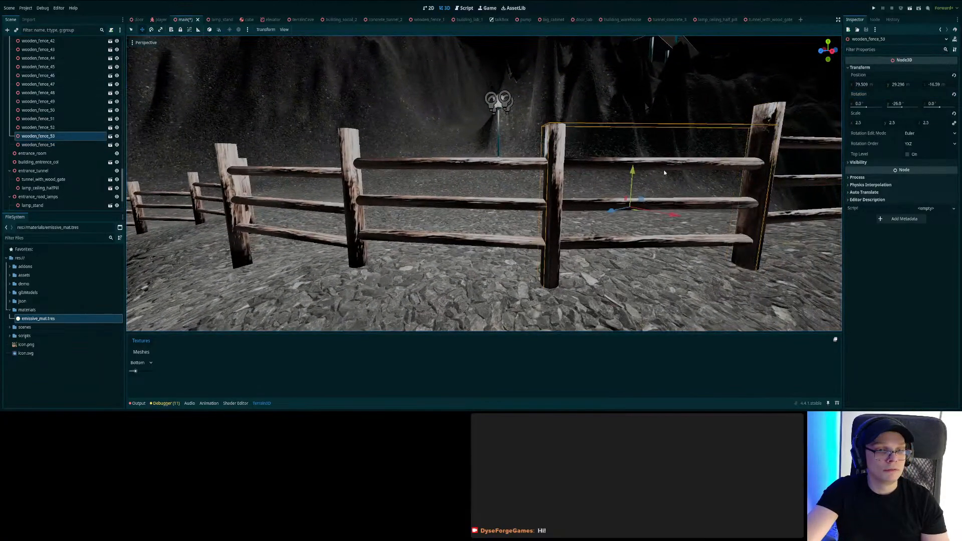
drag(632, 172, 632, 167)
key(ctrl+s)
right_drag(633, 167, 691, 165)
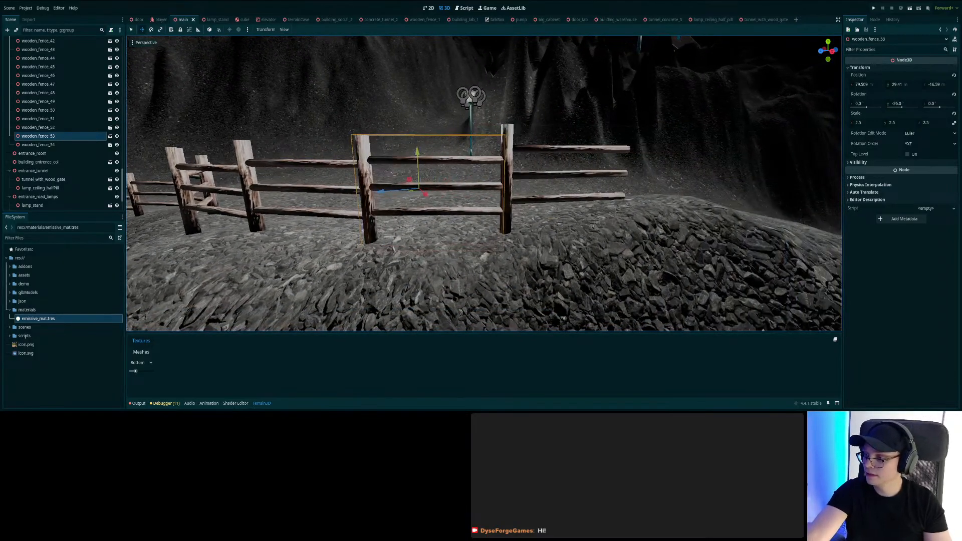
right_drag(501, 183, 396, 233)
key(ctrl+s)
right_drag(645, 170, 641, 166)
key(ctrl+s)
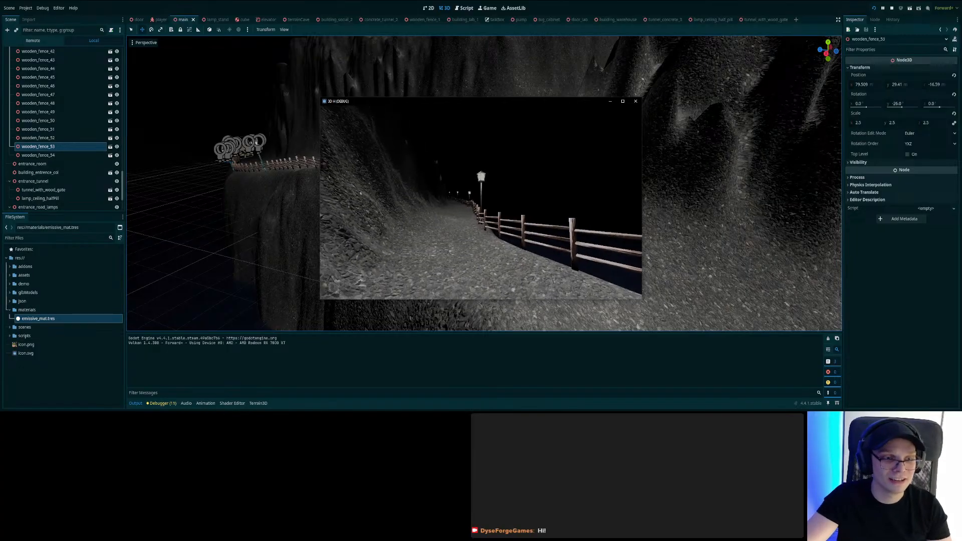
- Playtest the scene by walking the fenced cliff path up to the cave entrance dialogue, and stop the game
key(w)
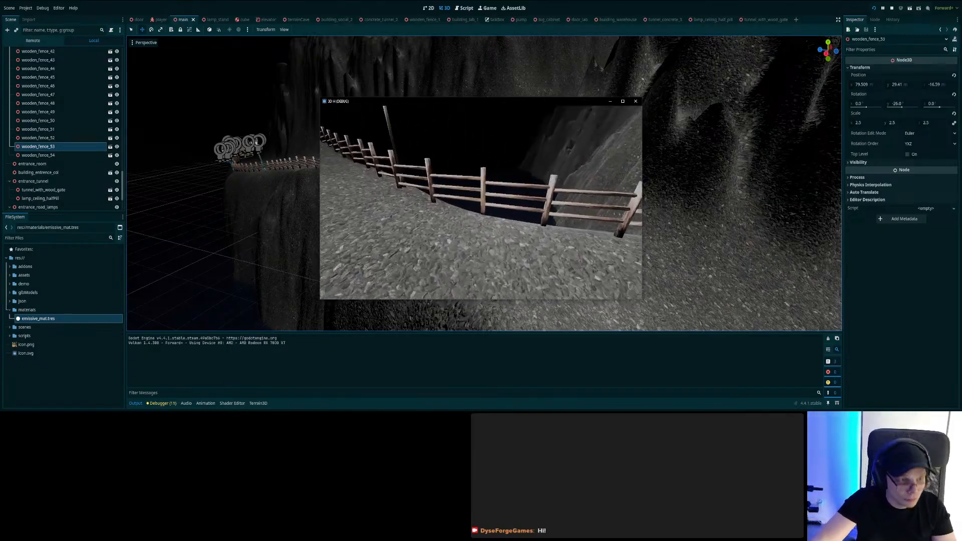
key(w)
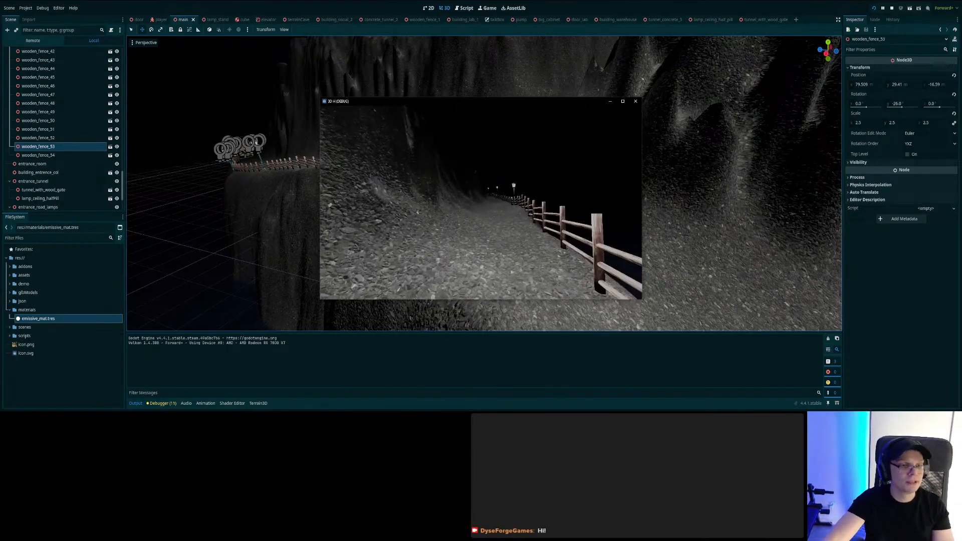
key(w)
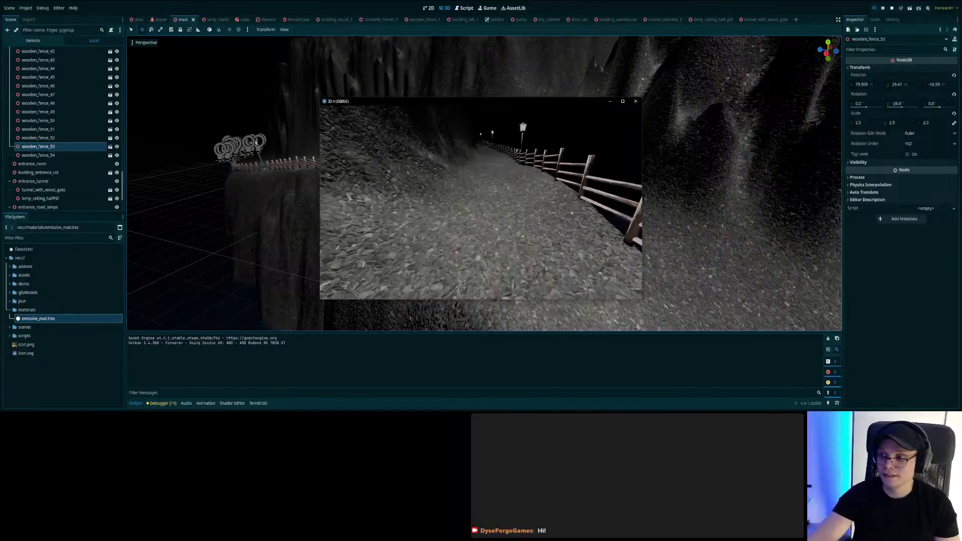
key(w)
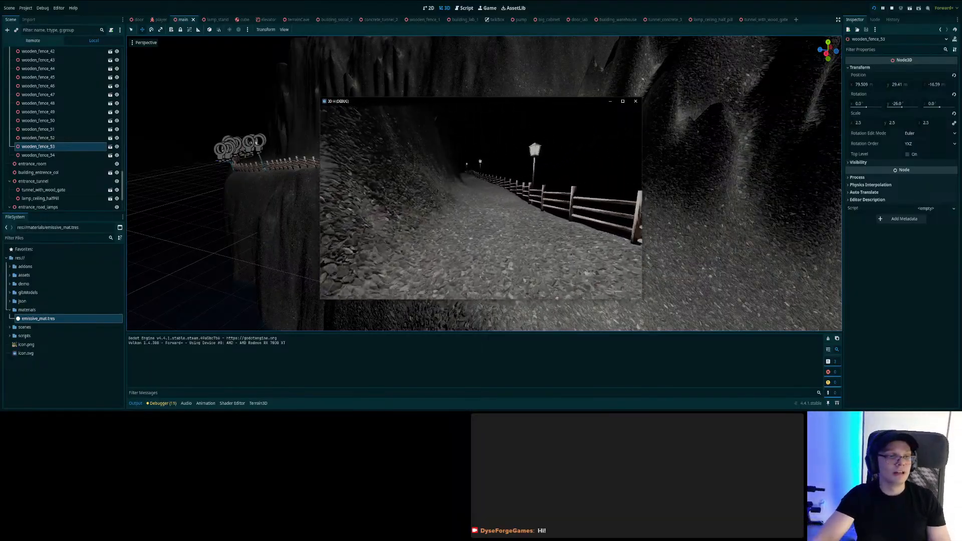
key(w)
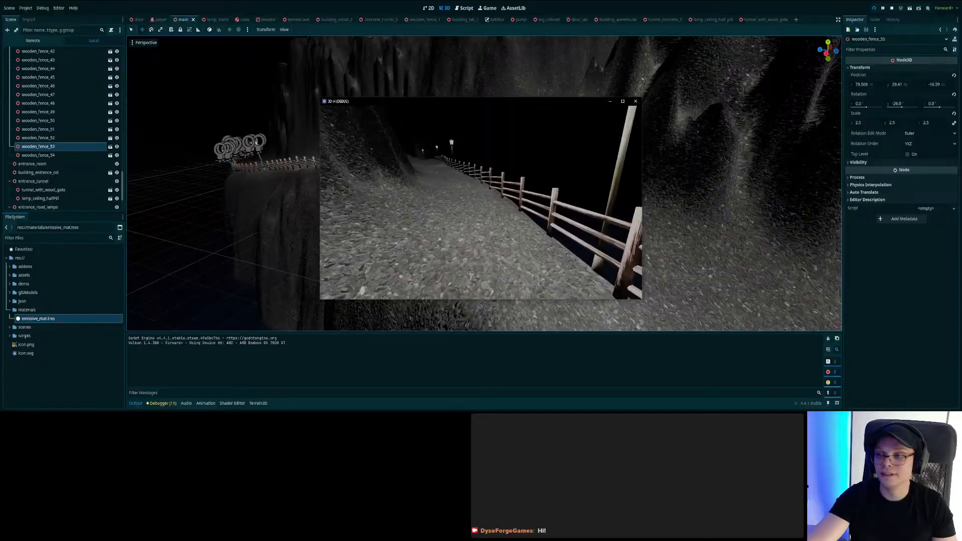
key(w)
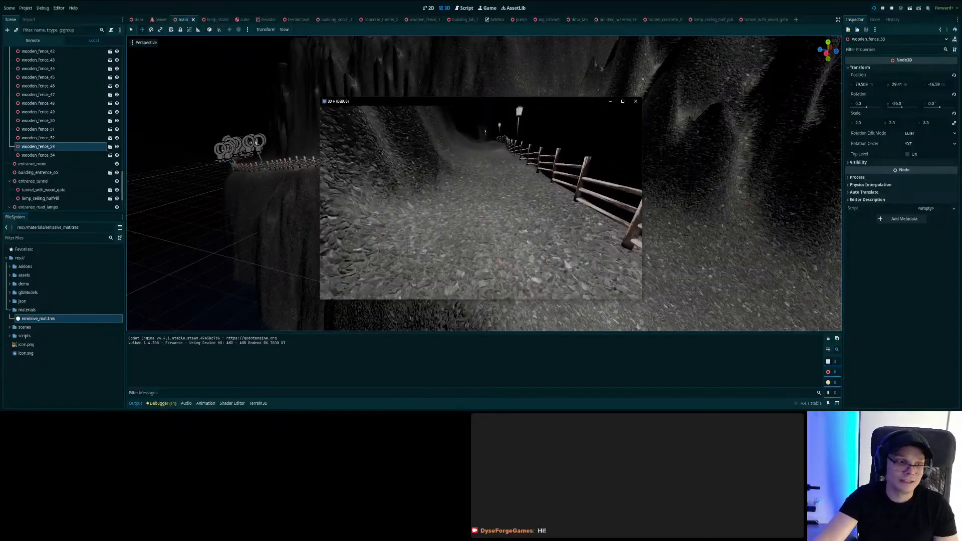
key(w)
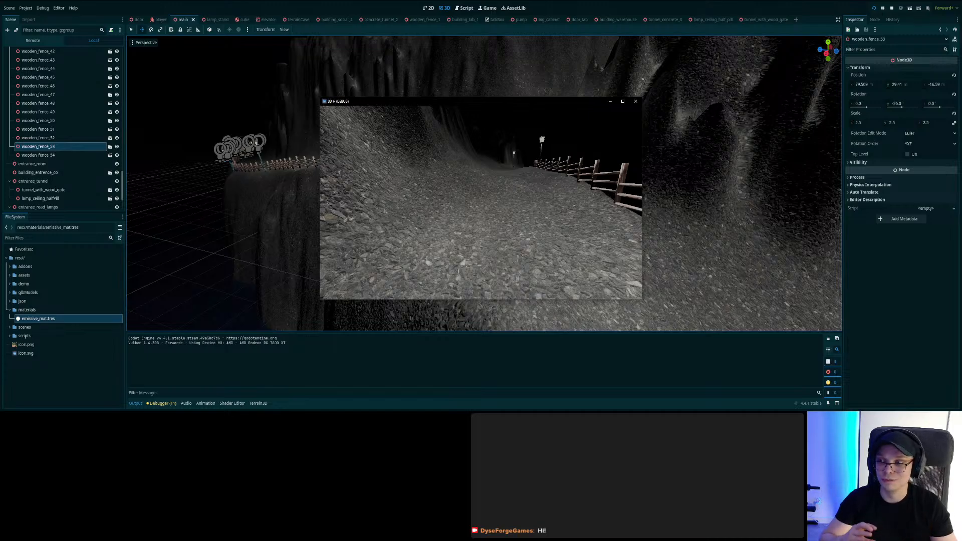
key(w)
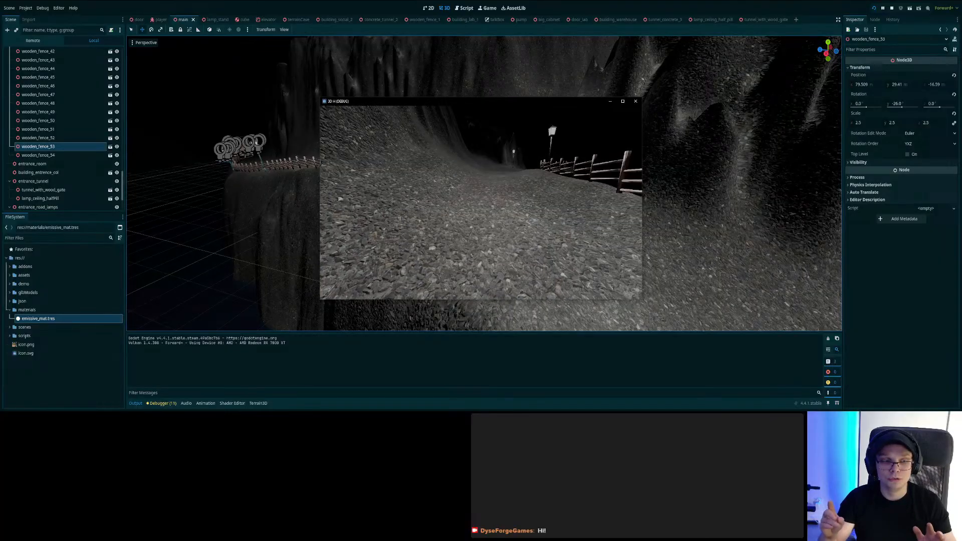
key(w)
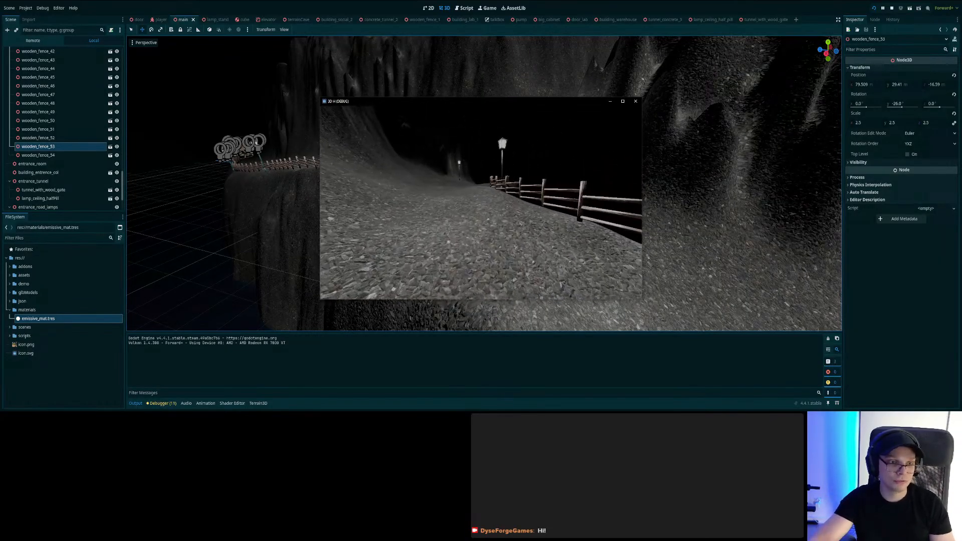
key(w)
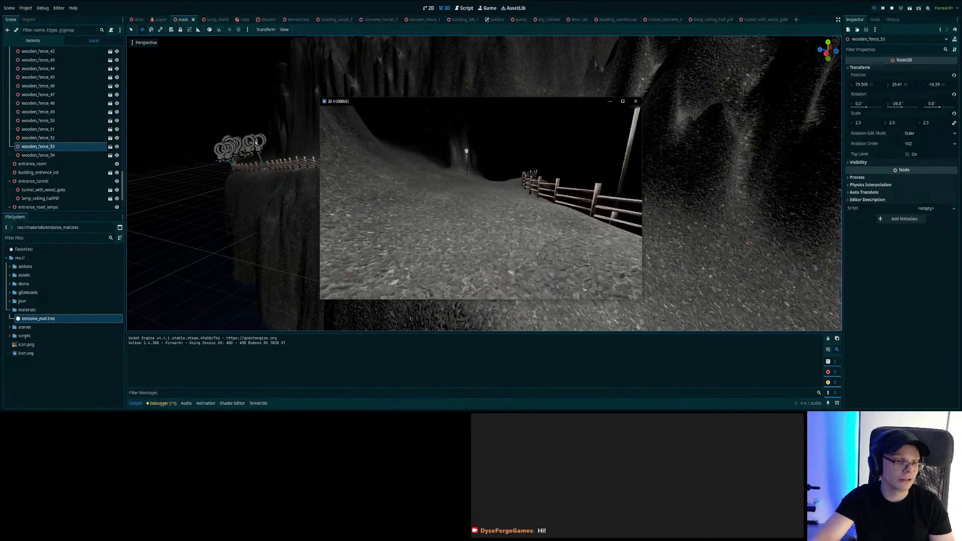
key(w)
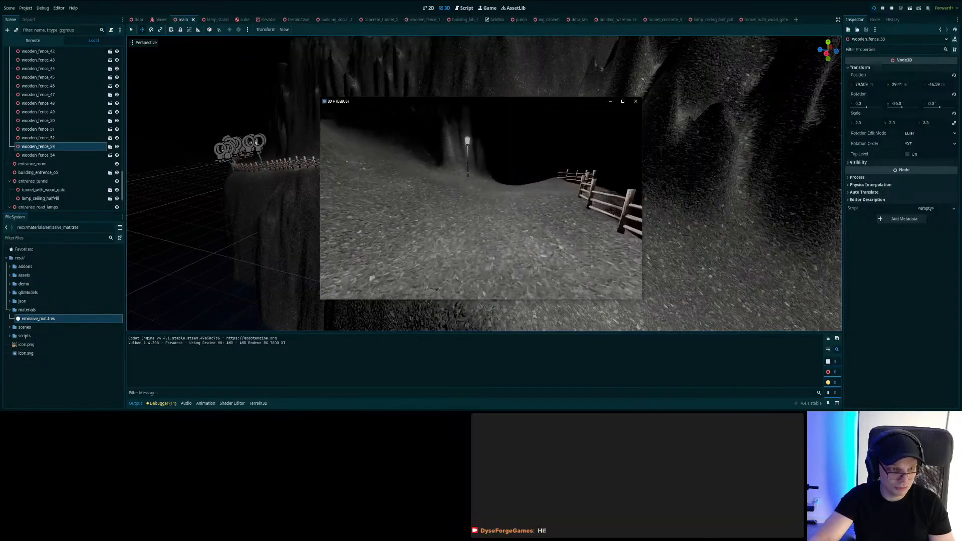
key(w)
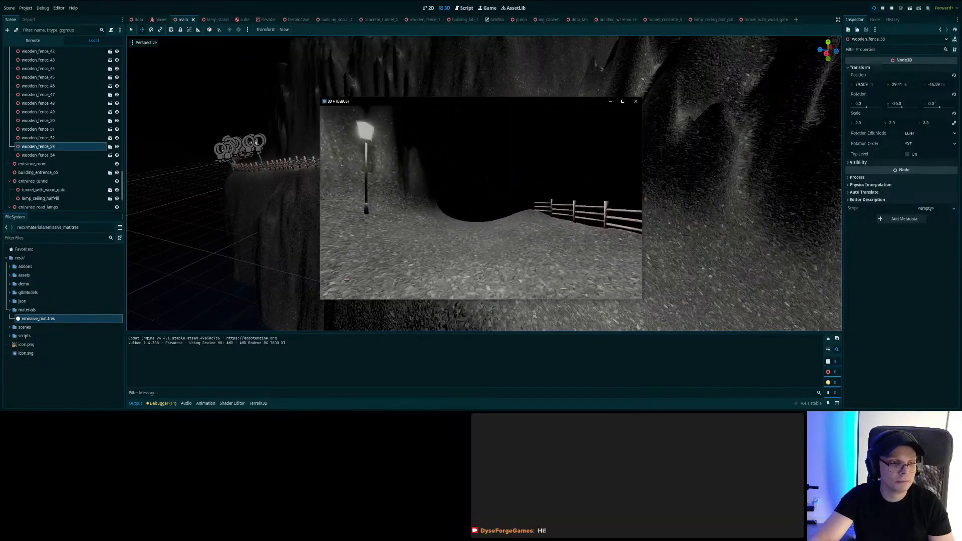
key(w)
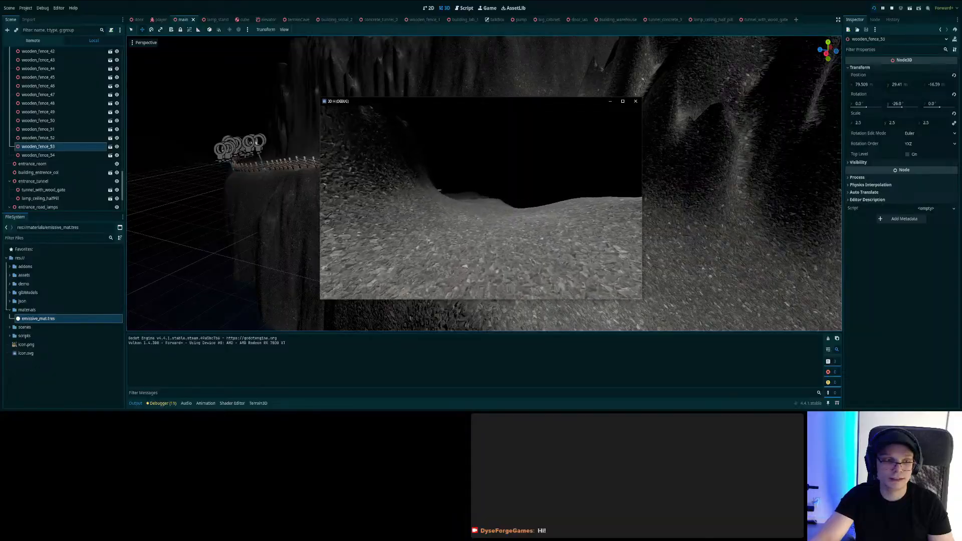
key(w)
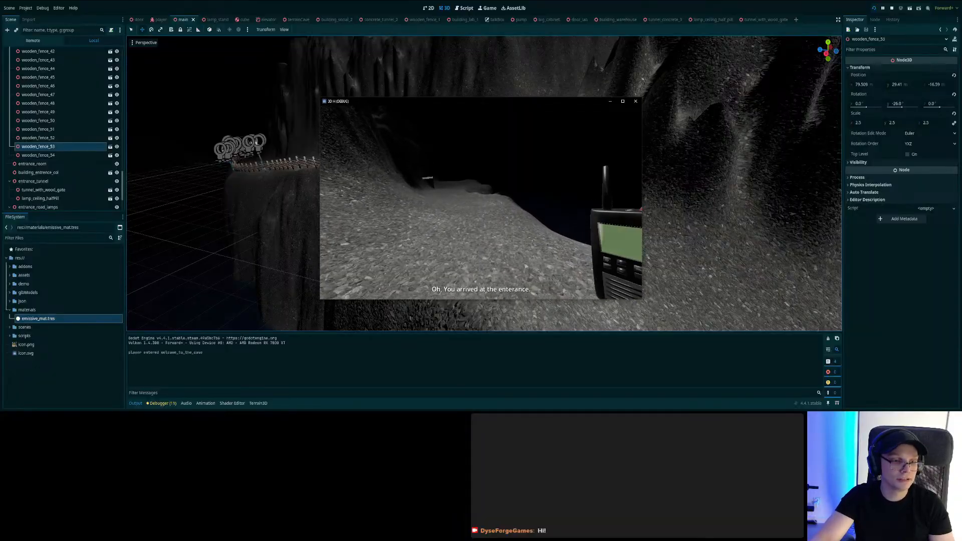
key(w)
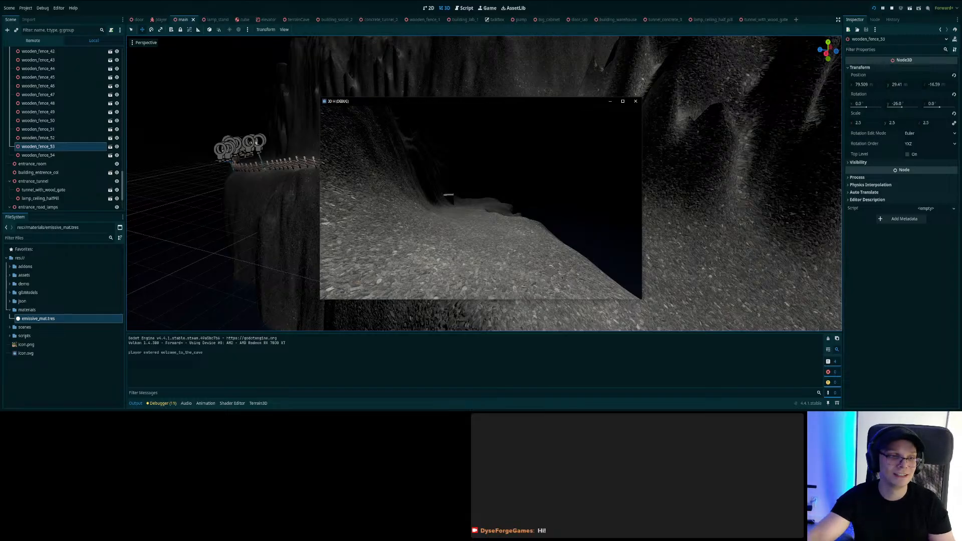
key(F8)
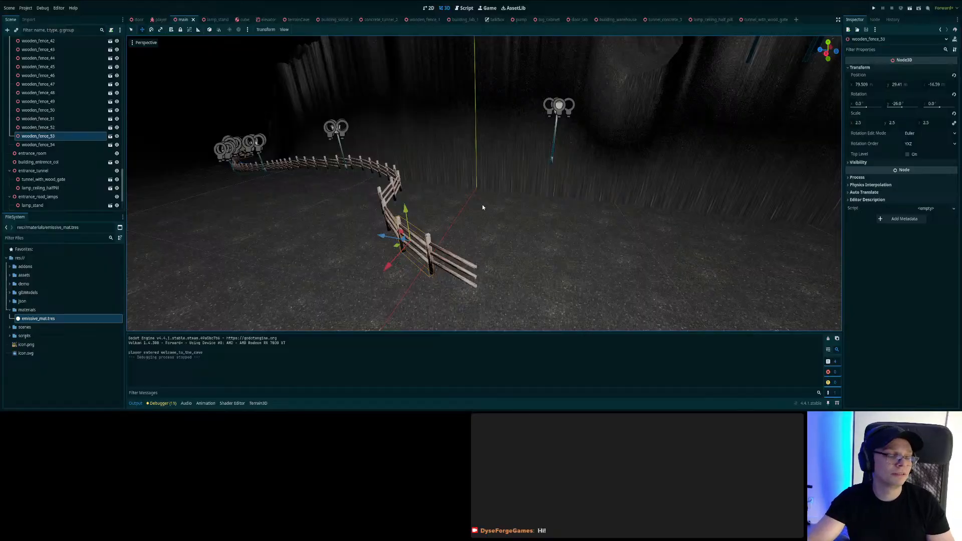
- Review the talk code in messenger.gd and the on_display_talk function in talk_box.gd, along with labels_en.json
click(464, 9)
click(393, 183)
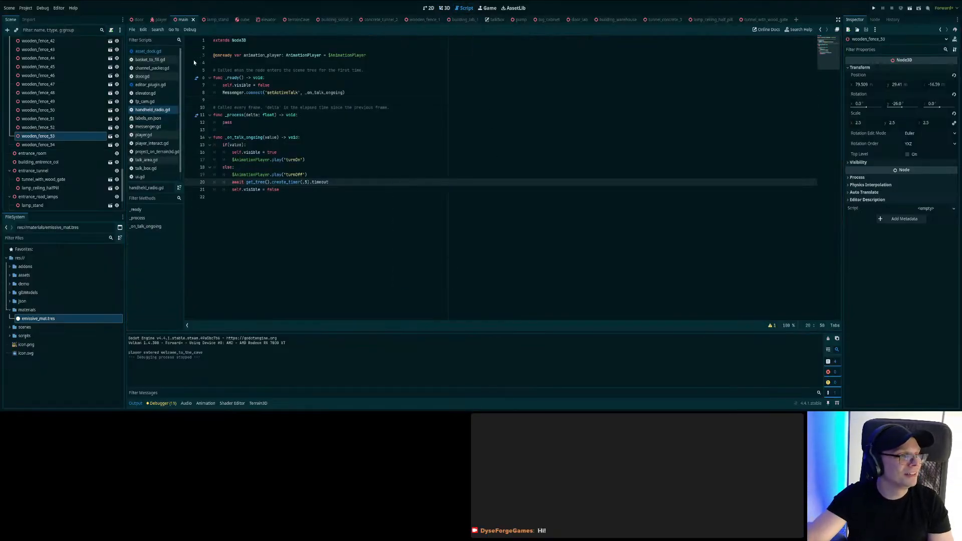
scroll(150, 158, down, 1)
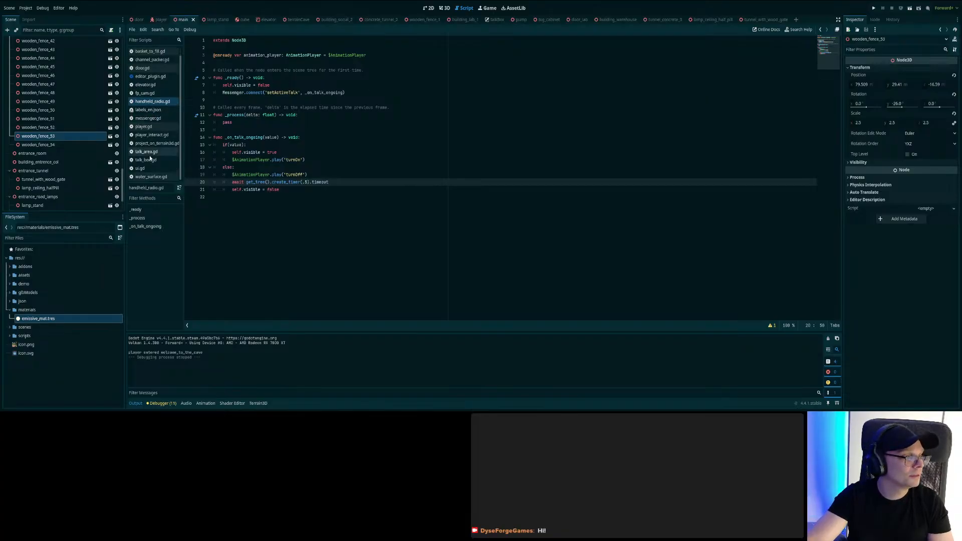
click(155, 122)
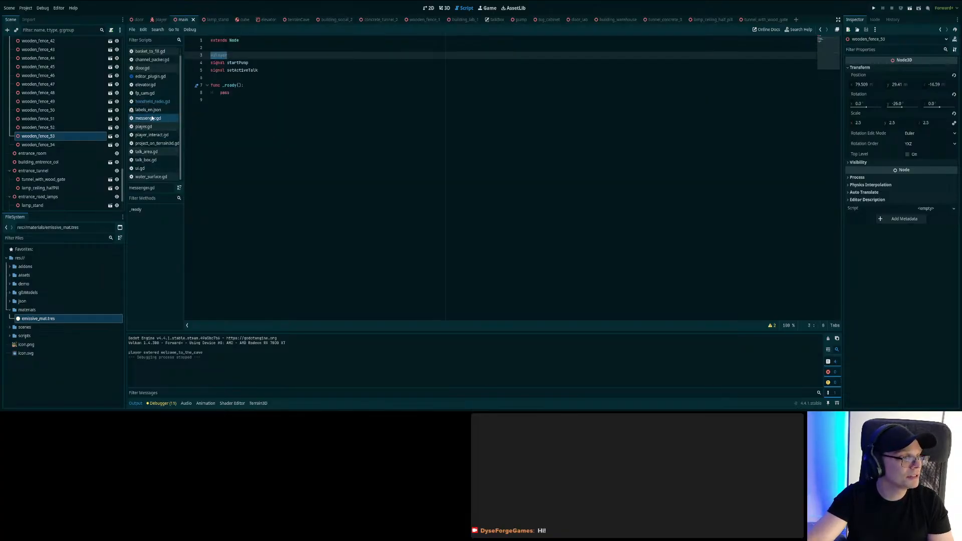
click(148, 110)
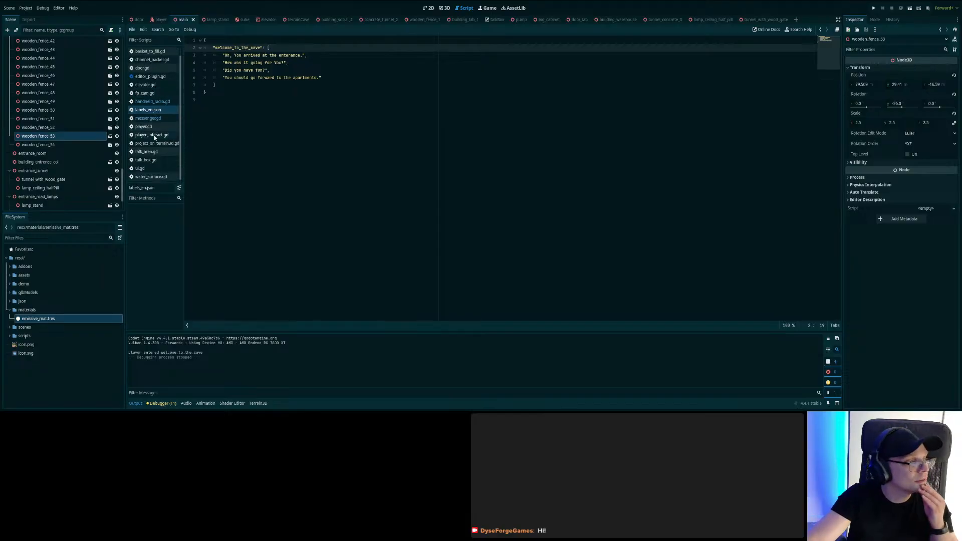
click(145, 163)
click(306, 175)
click(308, 197)
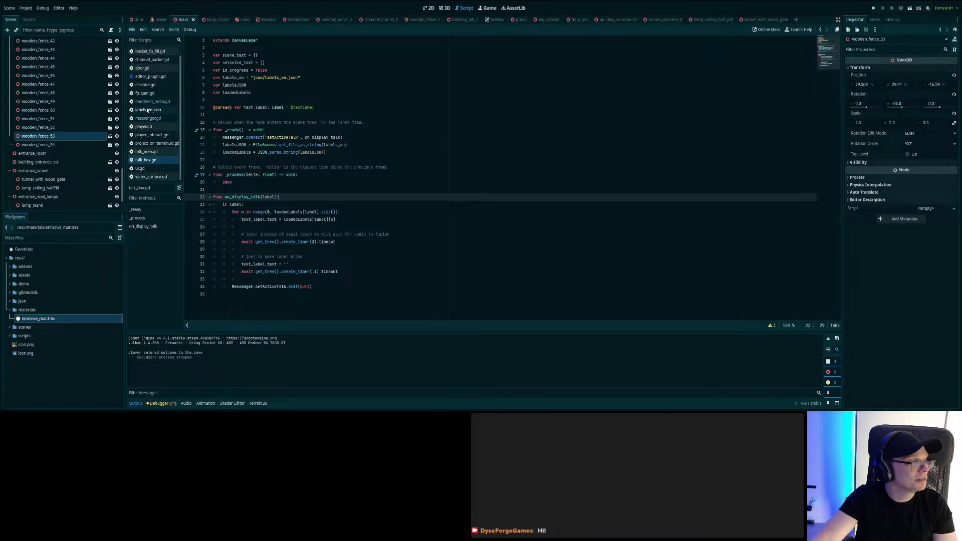
- Examine the welcome_to_the_cave dialogue lines in labels_en.json at an enlarged text size
click(174, 111)
click(234, 49)
click(224, 41)
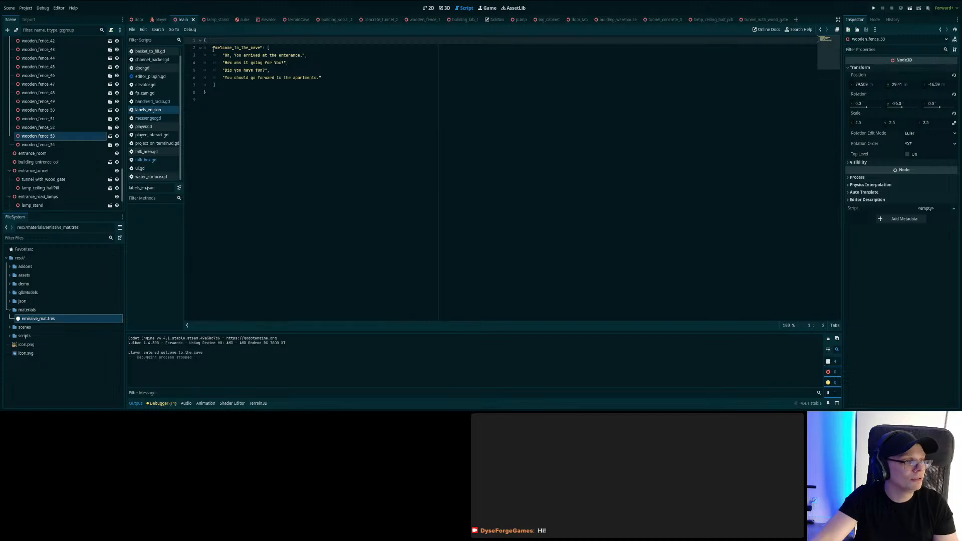
click(274, 49)
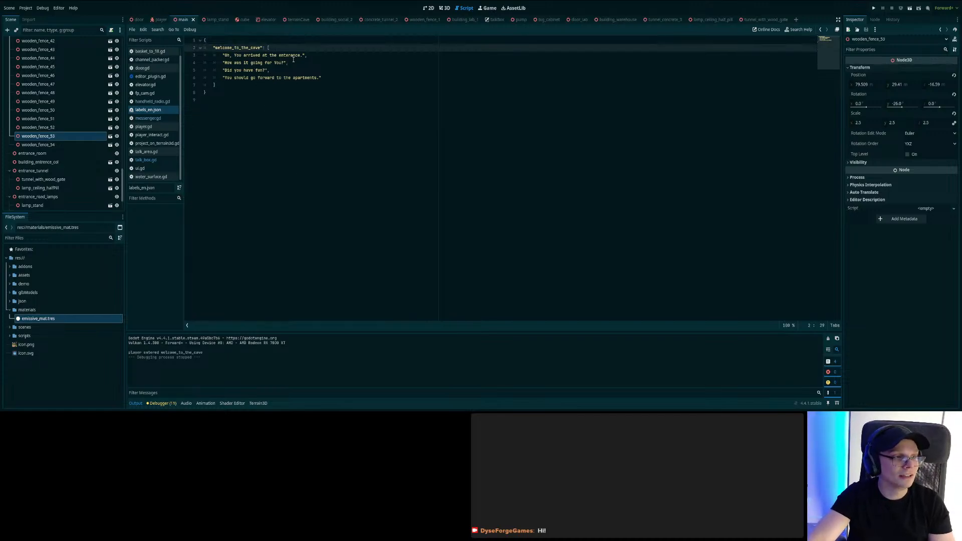
click(273, 56)
click(269, 64)
click(262, 71)
click(259, 77)
click(256, 70)
click(259, 63)
click(261, 55)
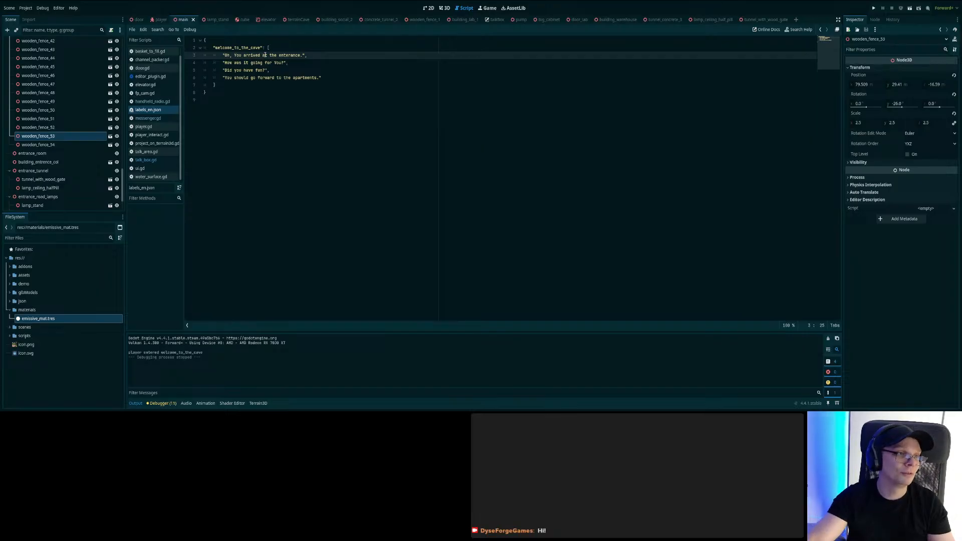
click(271, 49)
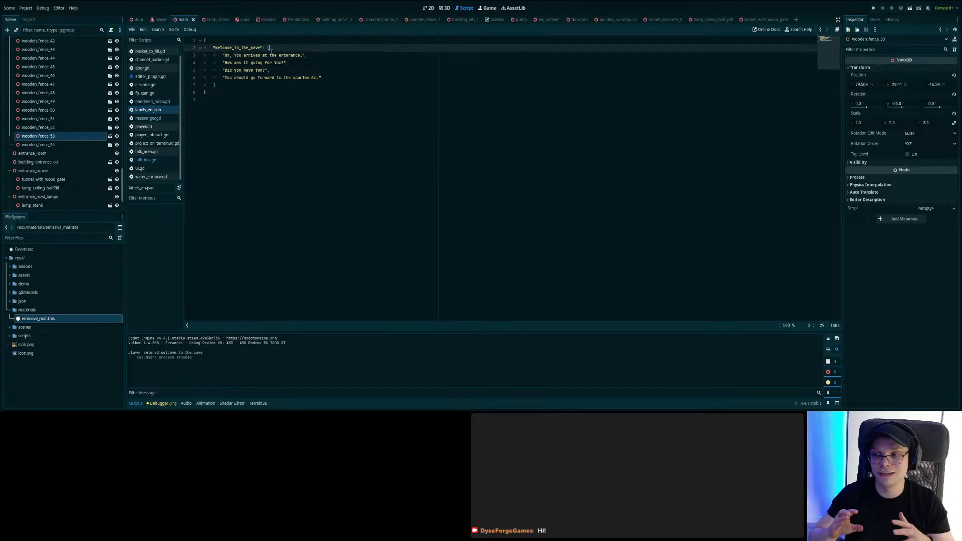
ctrl+scroll(189, 93, up, 3)
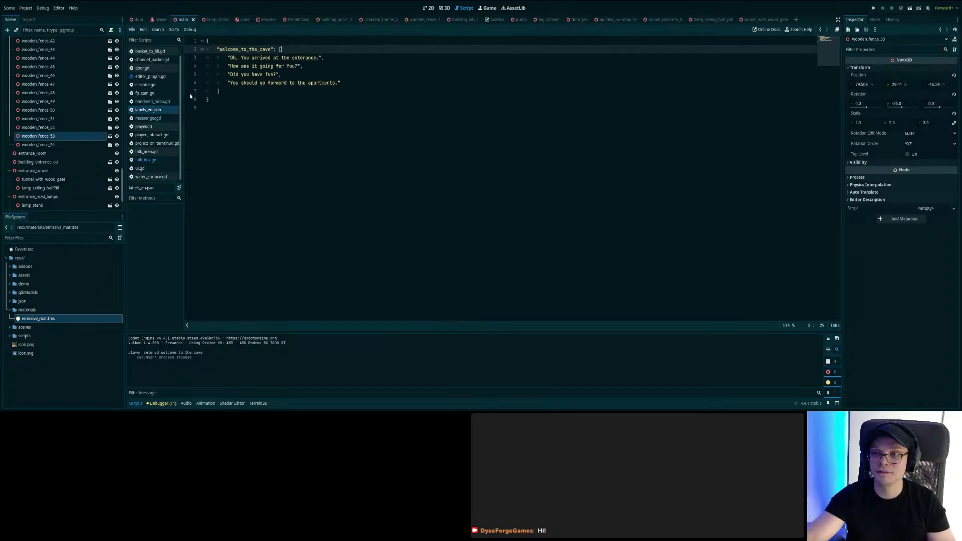
ctrl+scroll(233, 95, up, 3)
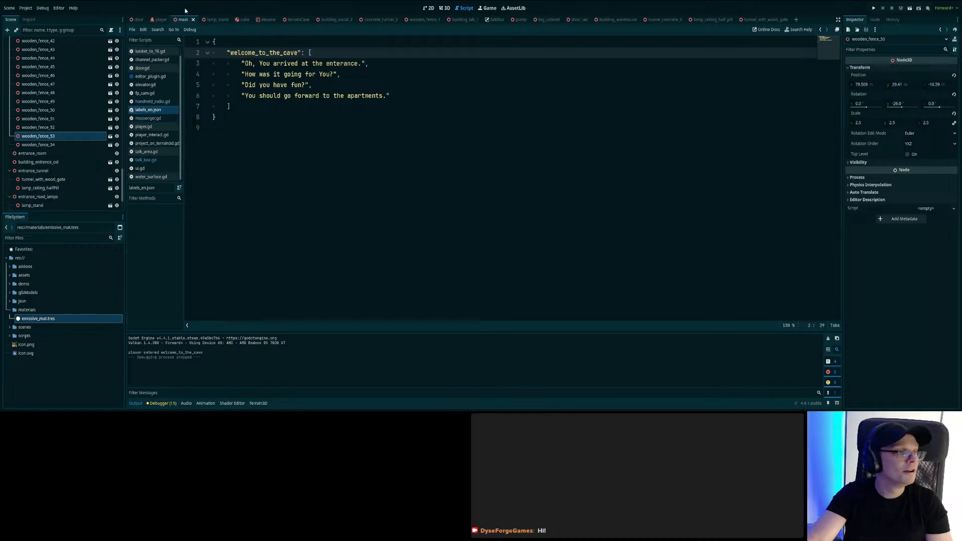
- View the player scene in 3D, and return to the main scene
click(149, 20)
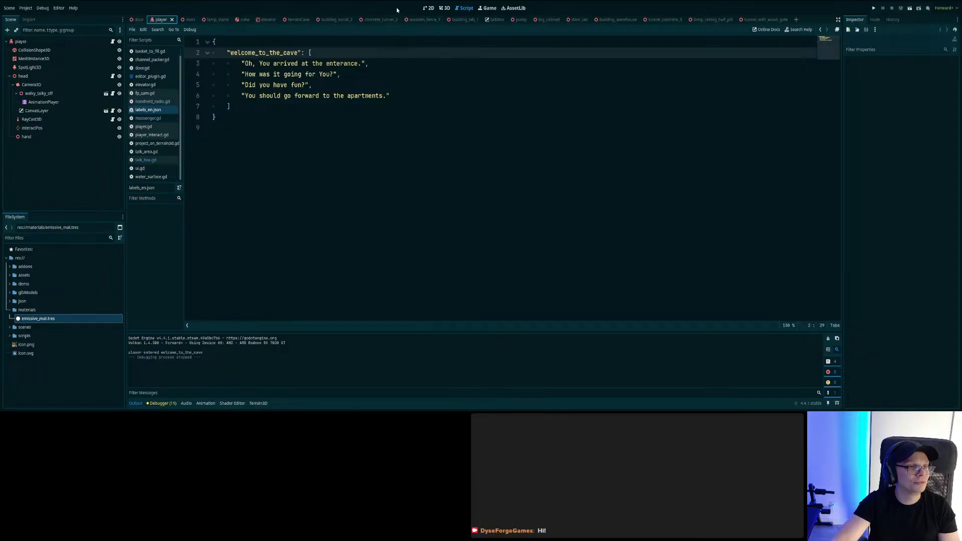
click(486, 8)
click(465, 8)
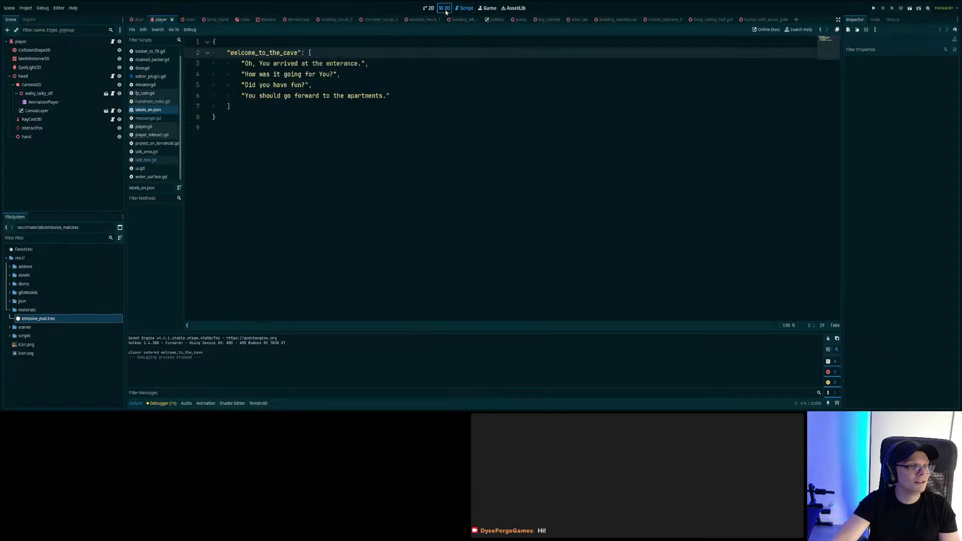
click(444, 8)
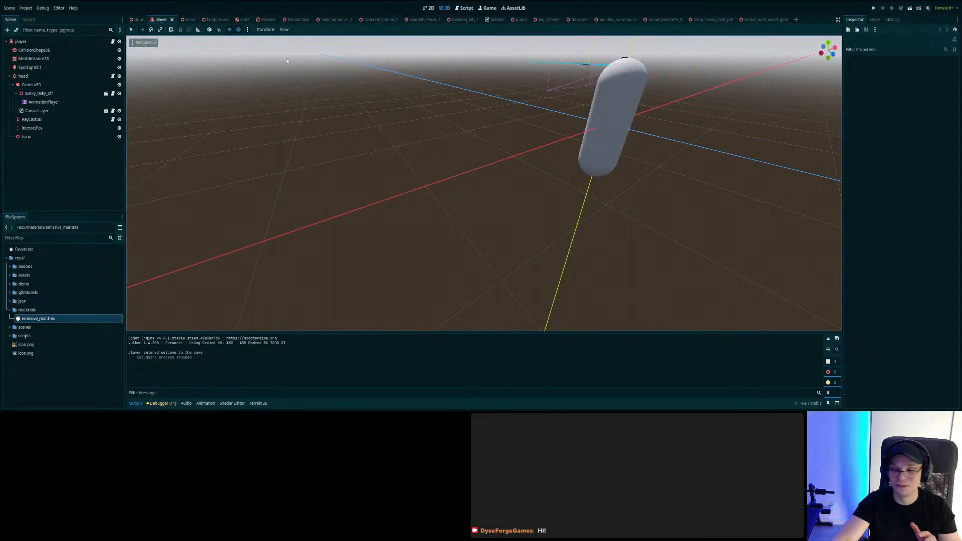
click(183, 19)
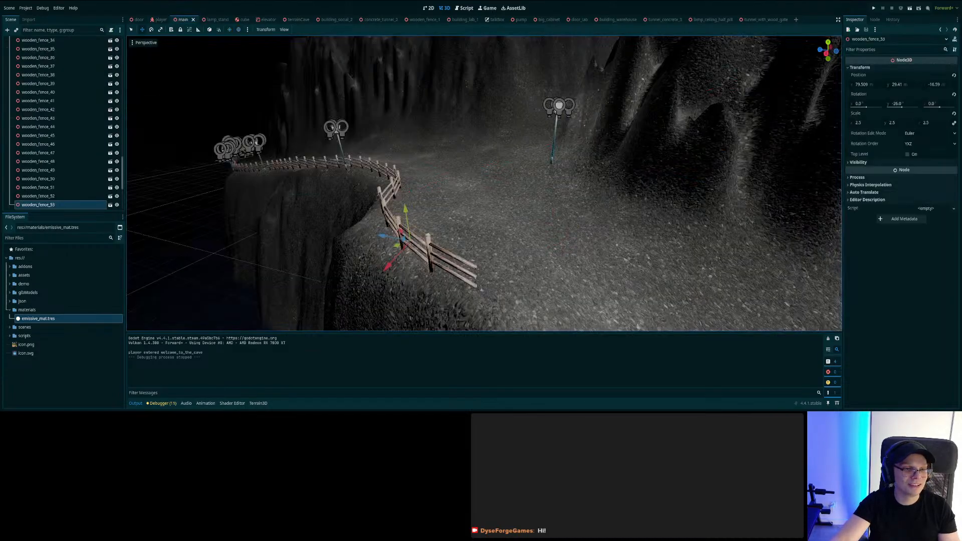
- Nudge wooden_fence_54 in position and height so its post lines up with the rails of wooden_fence_53
mouse_move(452, 188)
right_down()
mouse_move(431, 226)
mouse_move(451, 196)
mouse_move(452, 220)
mouse_move(451, 205)
right_up()
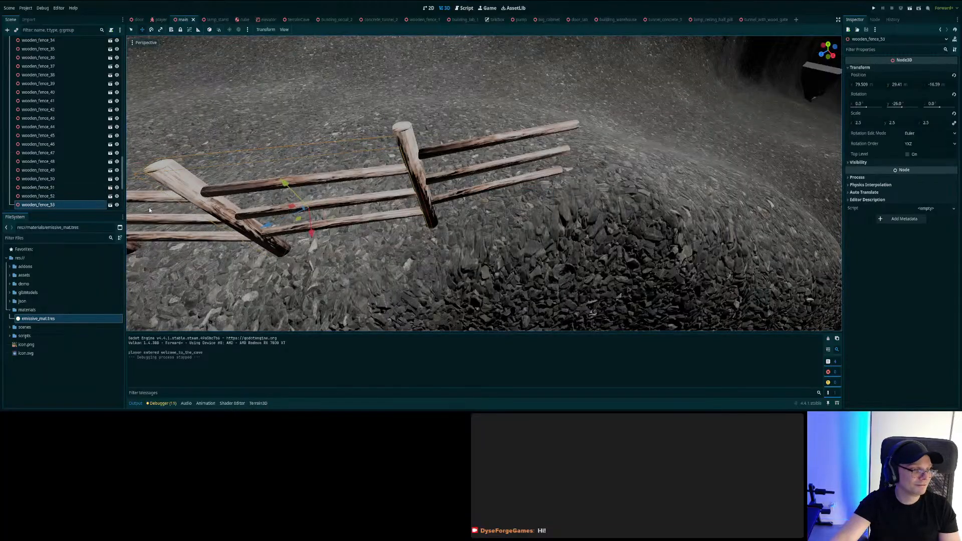
scroll(60, 185, down, 3)
double_click(38, 149)
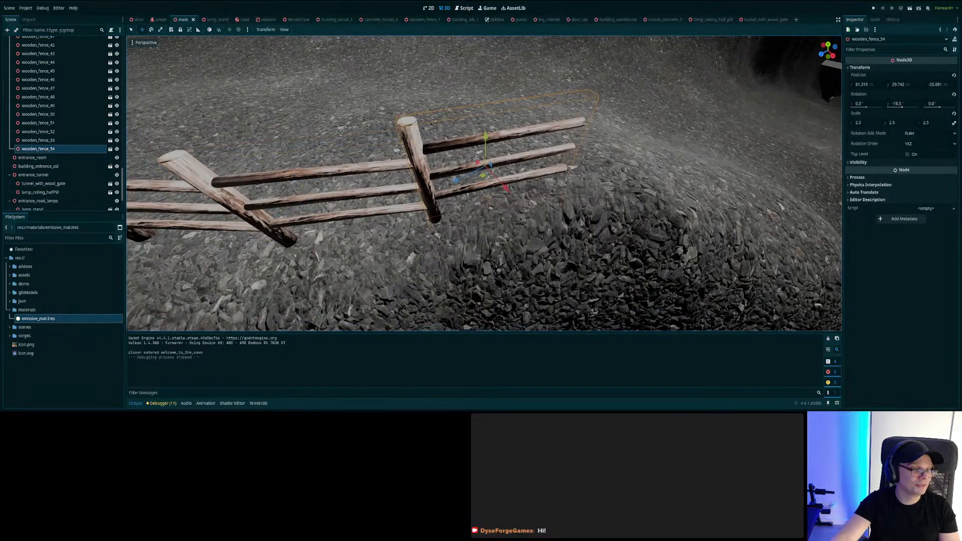
right_drag(451, 194, 448, 197)
mouse_move(457, 176)
mouse_down()
mouse_move(515, 188)
mouse_move(462, 180)
mouse_up()
key(a)
right_drag(457, 184, 464, 181)
key(w)
drag(598, 175, 589, 171)
key(w)
right_drag(589, 171, 581, 173)
drag(446, 127, 444, 118)
key(s)
right_drag(444, 118, 434, 115)
- Raise wooden_fence_53 slightly to level its rails with the neighbouring sections, and save the main scene
click(59, 140)
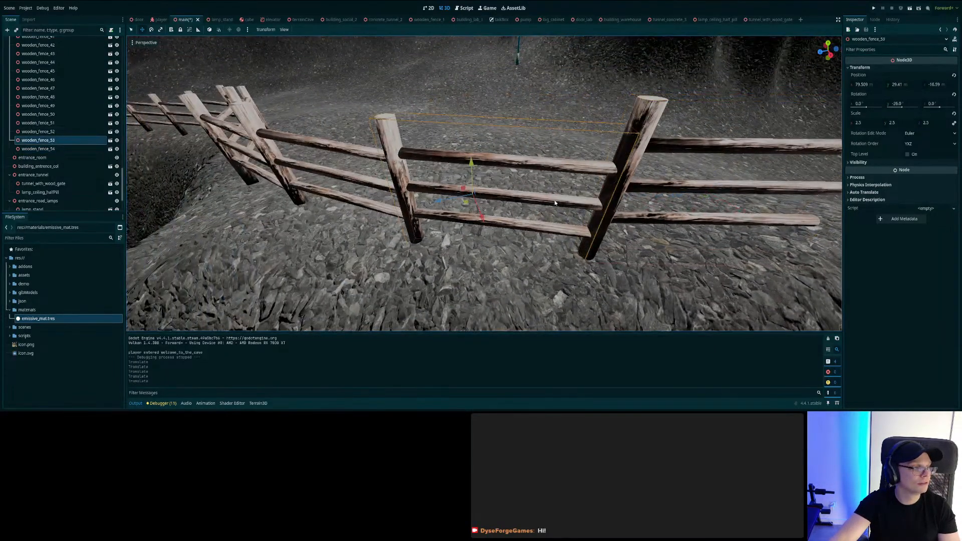
drag(478, 163, 477, 154)
key(ctrl+s)
key(s)
right_drag(590, 237, 589, 236)
- Duplicate wooden_fence_54 and move the copy along the cliff edge to continue the fence from its open end
click(44, 149)
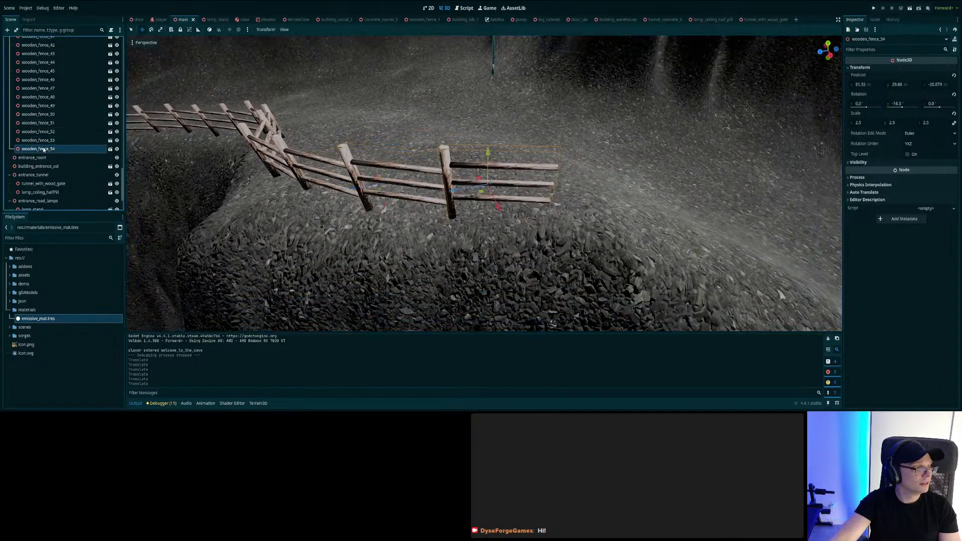
key(ctrl+d)
drag(474, 194, 481, 194)
drag(552, 204, 567, 224)
drag(513, 208, 562, 208)
right_drag(565, 207, 646, 253)
key(d)
key(a)
key(s)
key(w)
drag(493, 170, 502, 173)
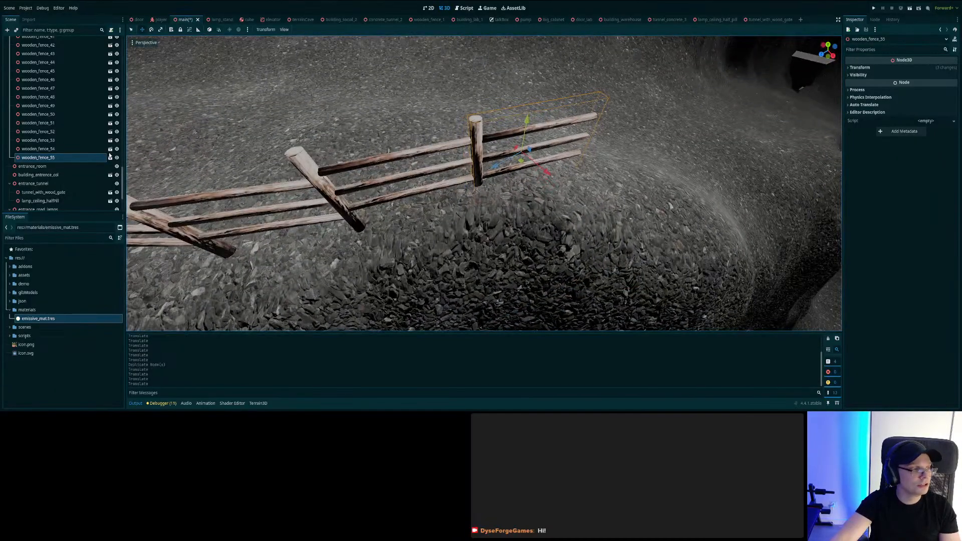
- Set wooden_fence_55's Y rotation to -13°, align its post with the rail ends of wooden_fence_54, and save the main scene
click(860, 68)
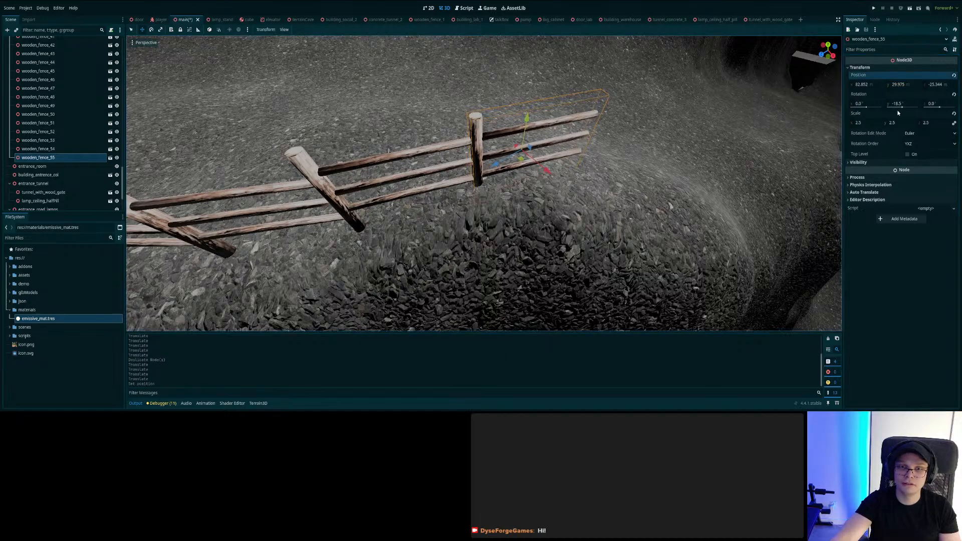
drag(897, 104, 887, 104)
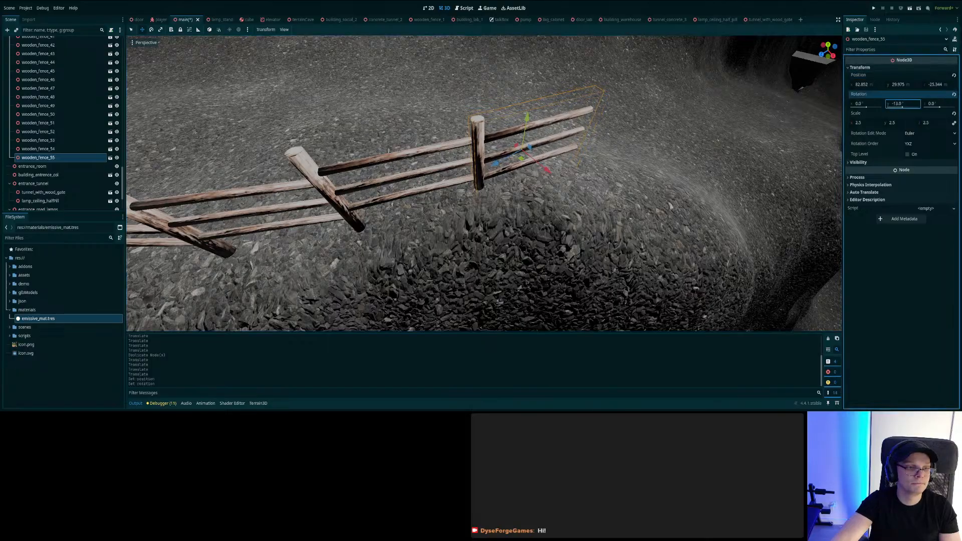
drag(548, 170, 546, 166)
mouse_move(546, 166)
right_down()
mouse_move(547, 155)
mouse_move(546, 166)
right_up()
key(w)
drag(579, 181, 579, 182)
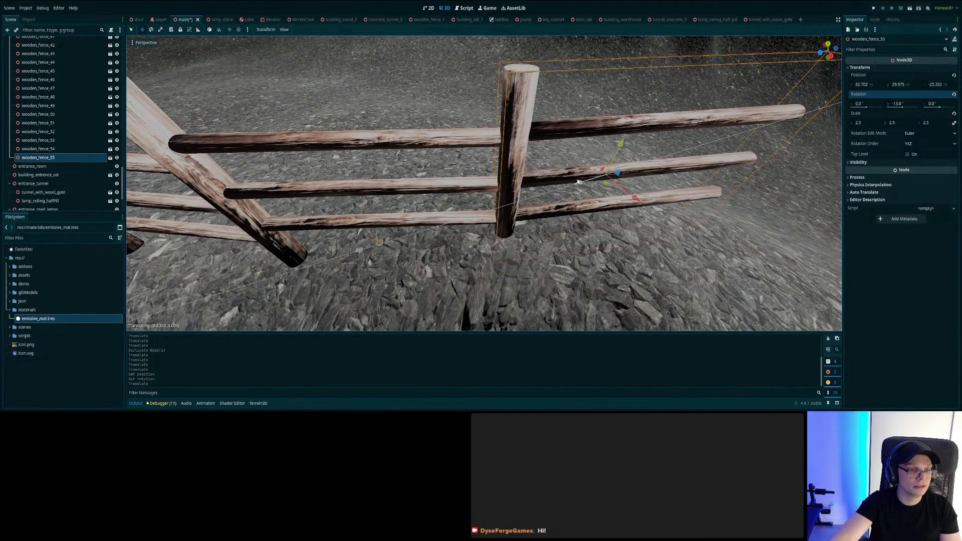
drag(626, 202, 633, 200)
right_drag(633, 200, 660, 139)
drag(638, 149, 639, 146)
key(ctrl+s)
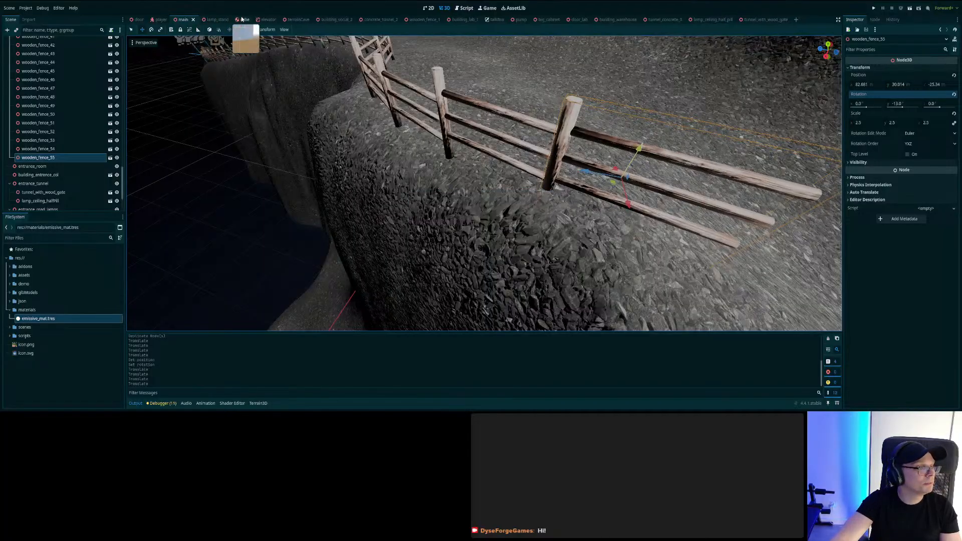
- Lower the cliff-edge ground near the newest fence section in the terrainCave scene, and return to the main scene
click(295, 19)
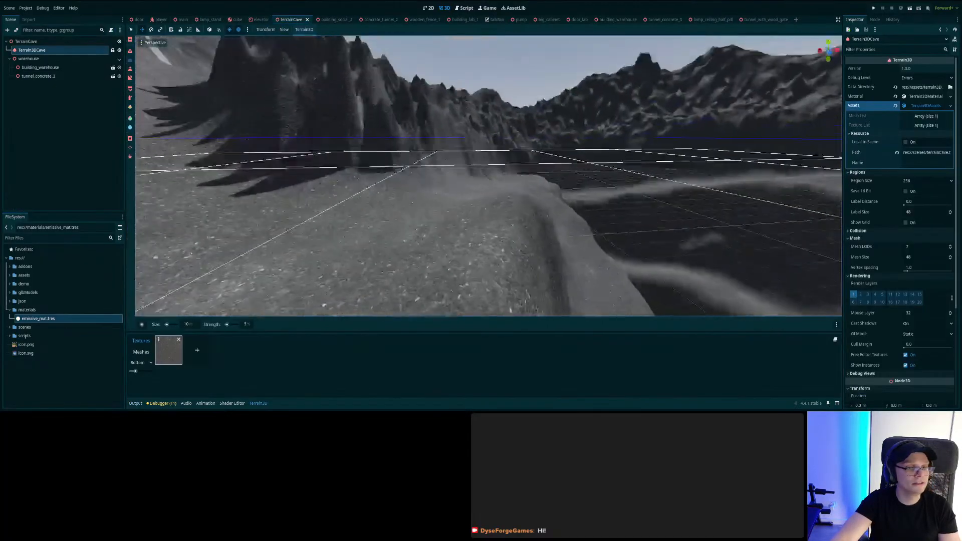
right_drag(652, 190, 595, 241)
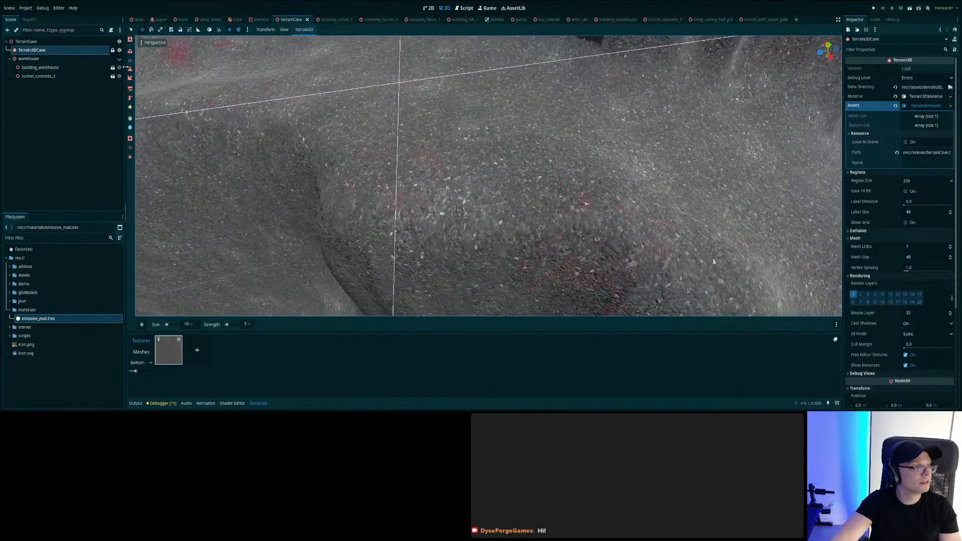
mouse_move(639, 191)
ctrl+mouse_down()
mouse_move(603, 223)
mouse_move(614, 196)
mouse_move(628, 224)
ctrl+mouse_up()
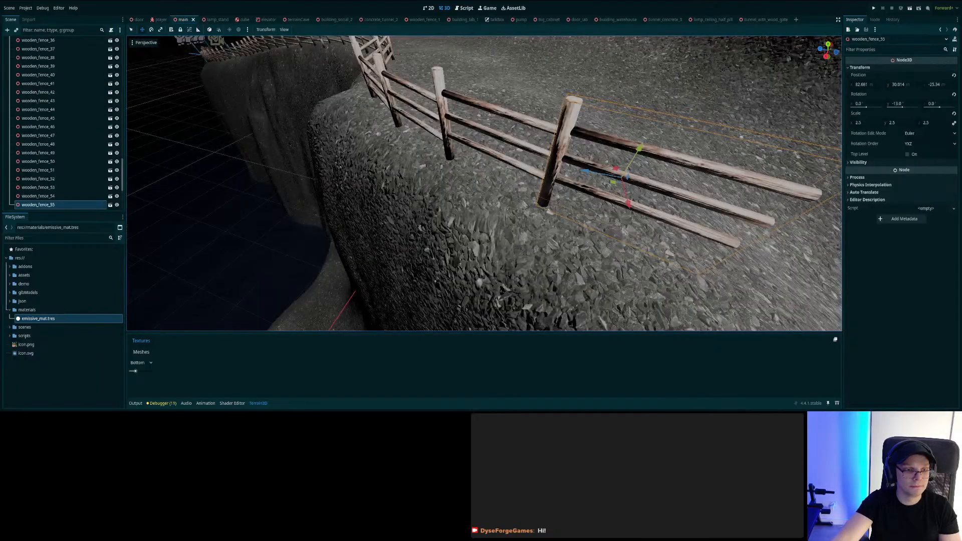
- Inspect the cave floor and walls beyond the end of the fence, around the doorway and back along the path
right_drag(484, 184, 531, 229)
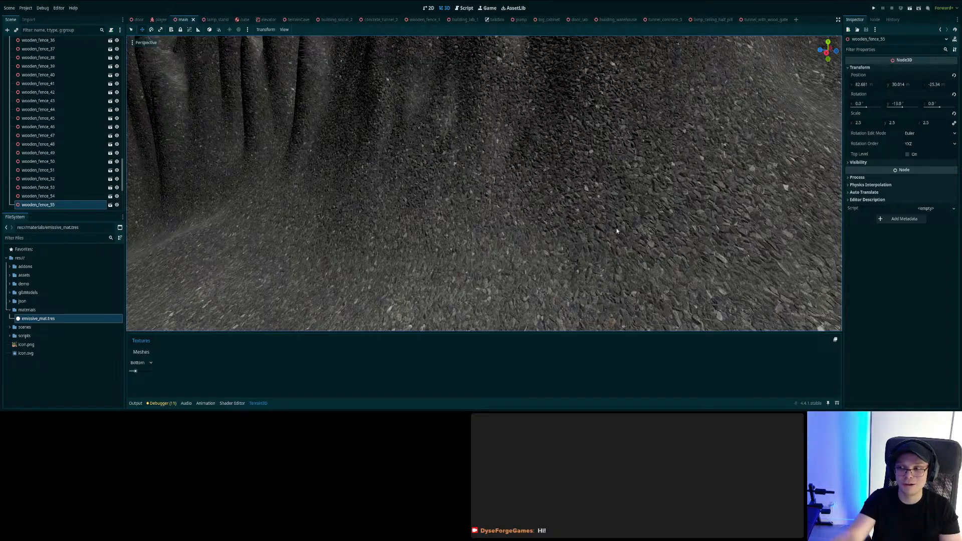
right_drag(714, 215, 692, 217)
key(w)
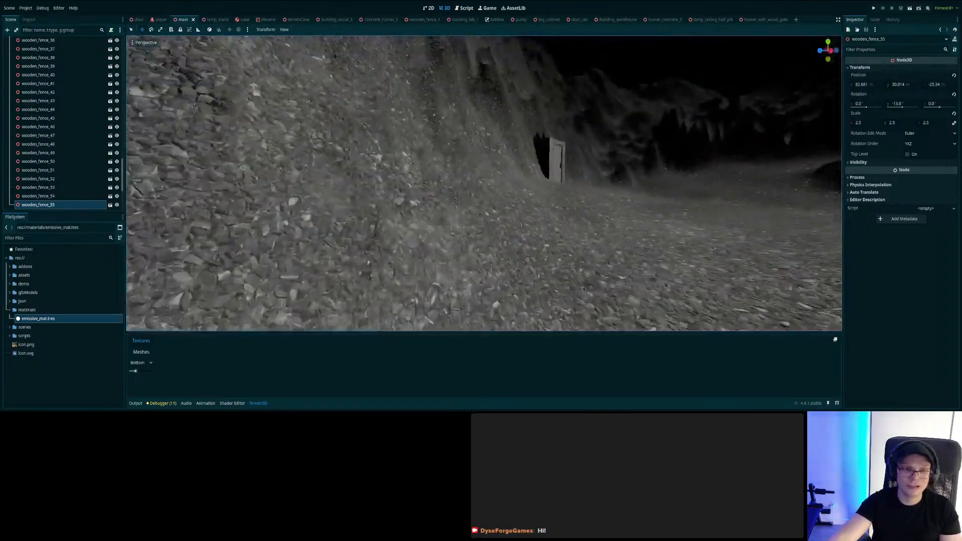
key(w)
right_drag(484, 184, 356, 226)
key(s)
key(w)
key(w)
key(w)
key(w)
mouse_move(692, 217)
right_down()
mouse_move(747, 256)
mouse_move(712, 220)
mouse_move(691, 217)
right_up()
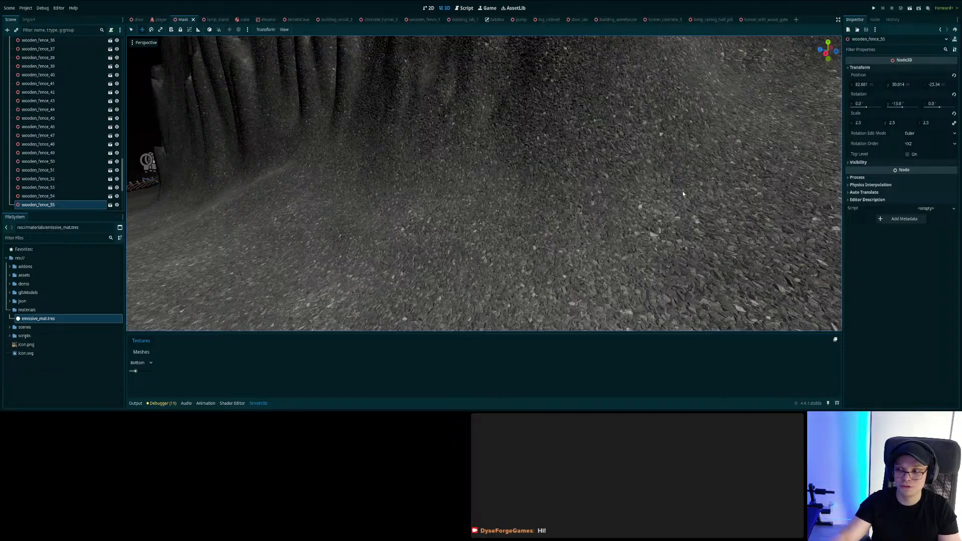
right_drag(635, 244, 541, 217)
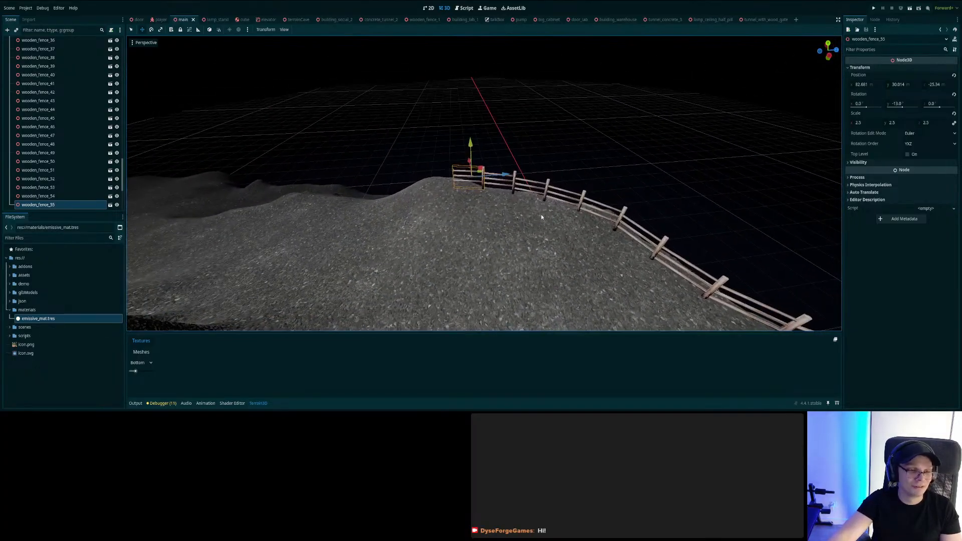
- Hide DirectionalLight3D2 in the main scene to view the path lit only by its lamps
scroll(93, 99, up, 10)
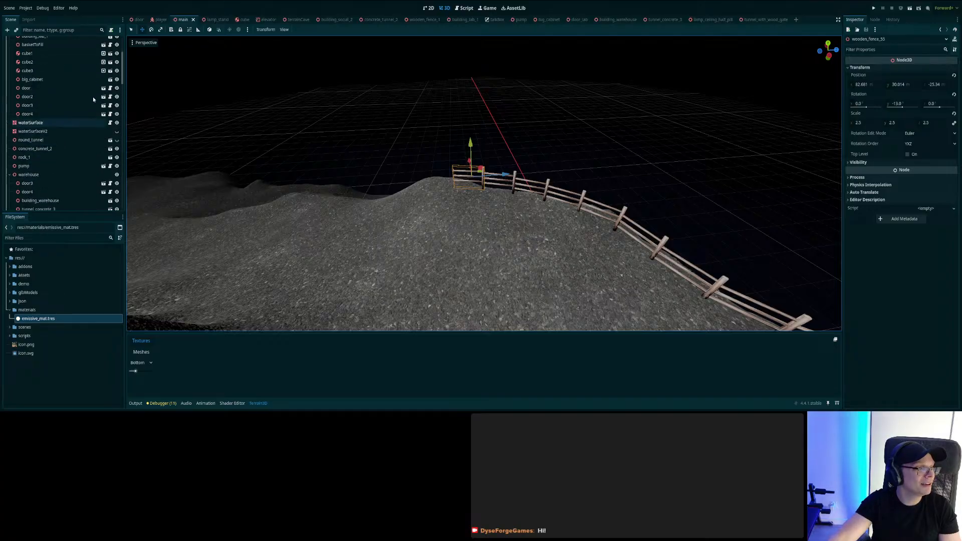
scroll(95, 95, up, 5)
click(117, 60)
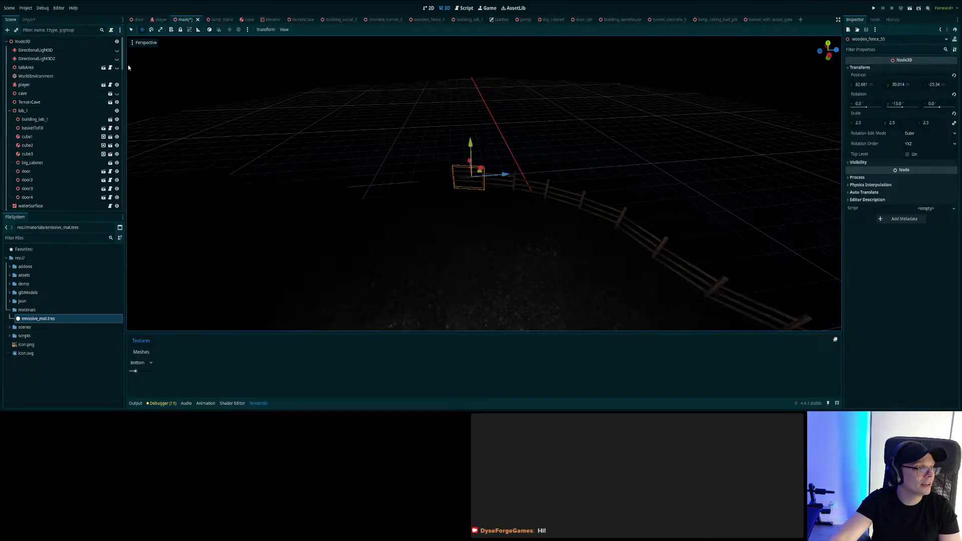
mouse_move(484, 184)
right_down()
mouse_move(601, 175)
mouse_move(557, 173)
mouse_move(481, 215)
mouse_move(471, 185)
right_up()
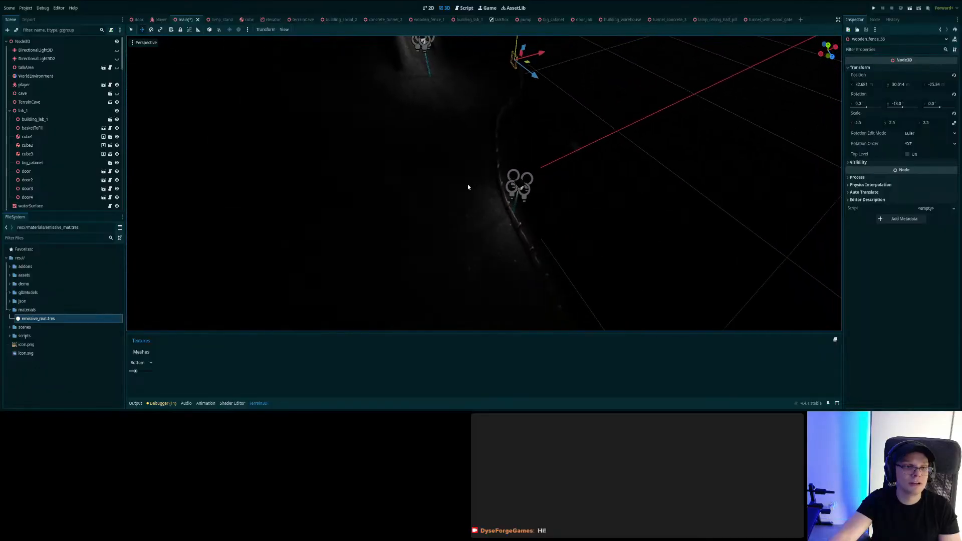
scroll(38, 129, down, 12)
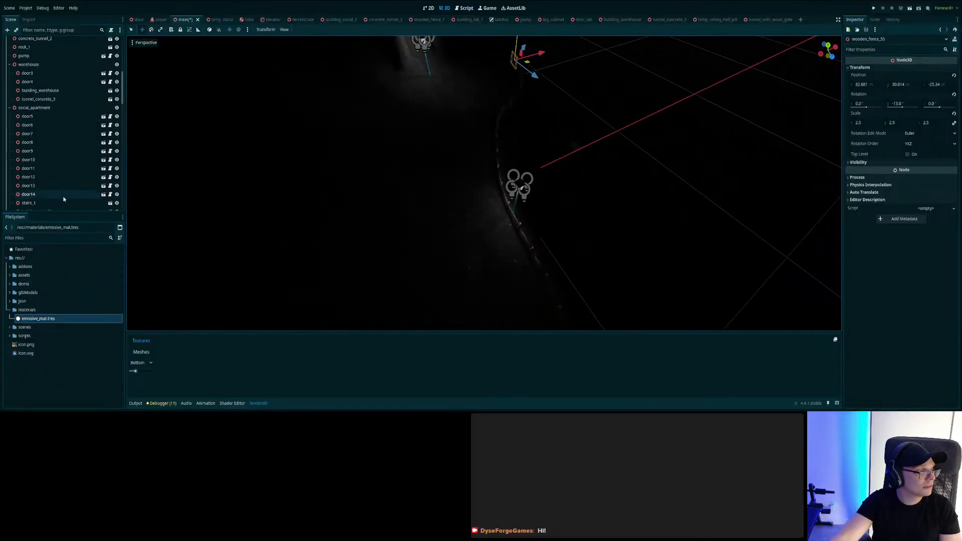
- Duplicate lamp_stand6 and move the copy farther along the cliff-edge fence, past the existing lamp
scroll(66, 133, down, 10)
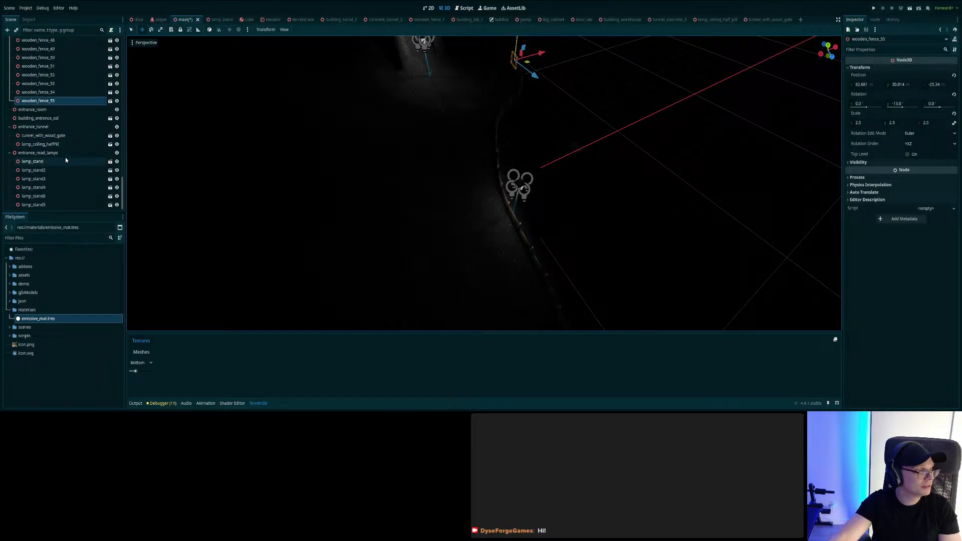
click(46, 197)
key(ctrl+d)
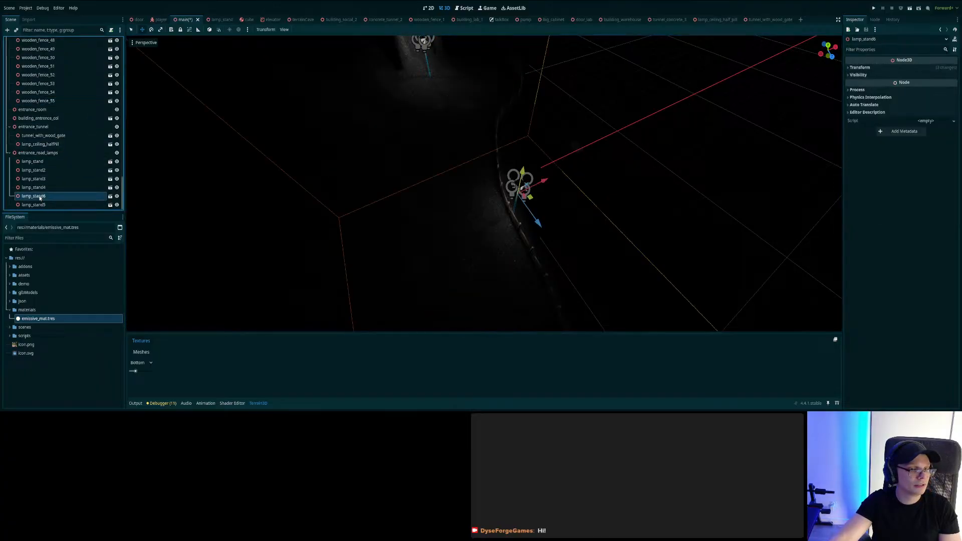
drag(536, 226, 532, 94)
right_drag(532, 93, 524, 111)
drag(536, 140, 582, 145)
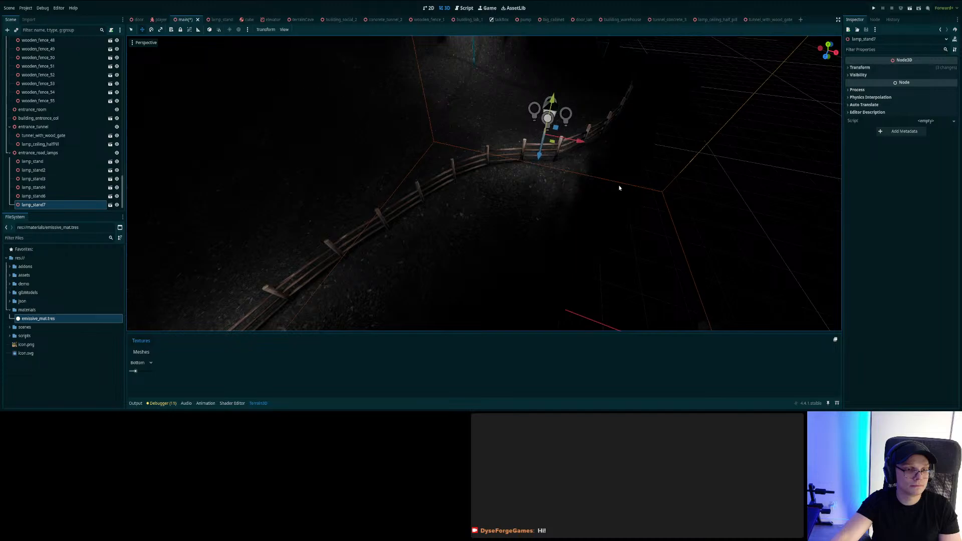
- Raise lamp_stand7 by about 2.2 units, align it beside the fence, and save the main scene
right_drag(612, 180, 651, 171)
right_drag(467, 119, 464, 116)
right_drag(489, 152, 523, 148)
drag(442, 150, 440, 124)
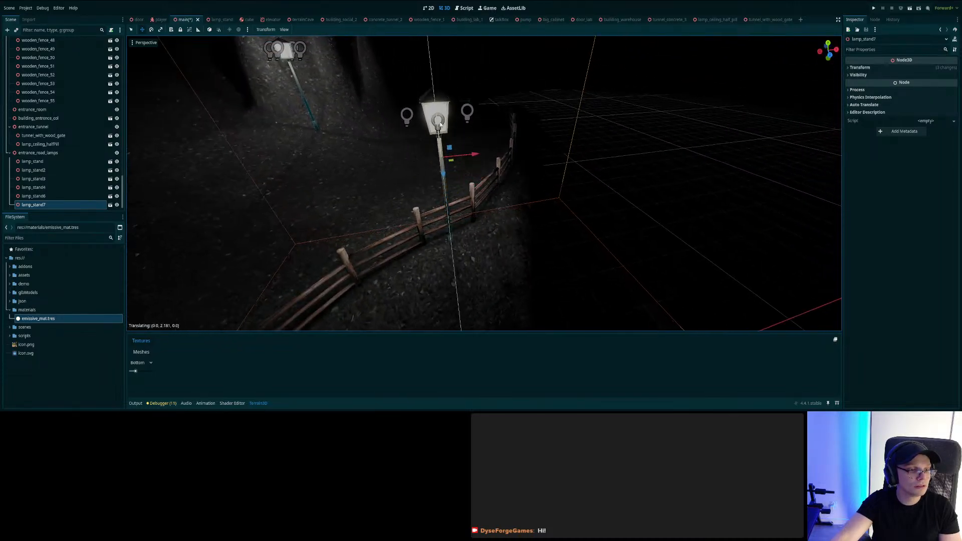
drag(481, 154, 493, 149)
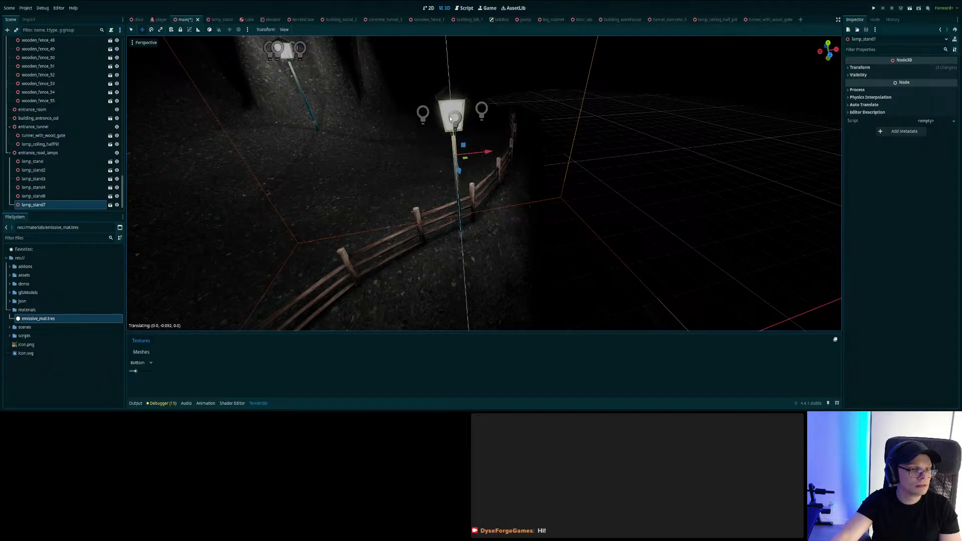
middle_drag(452, 119, 372, 123)
scroll(499, 171, down, 12)
key(ctrl+s)
- Shift lamp_stand3 slightly along the fence to even out the spacing between the path lamps
key(w)
right_drag(499, 171, 363, 122)
key(w)
key(s)
middle_drag(363, 122, 442, 161)
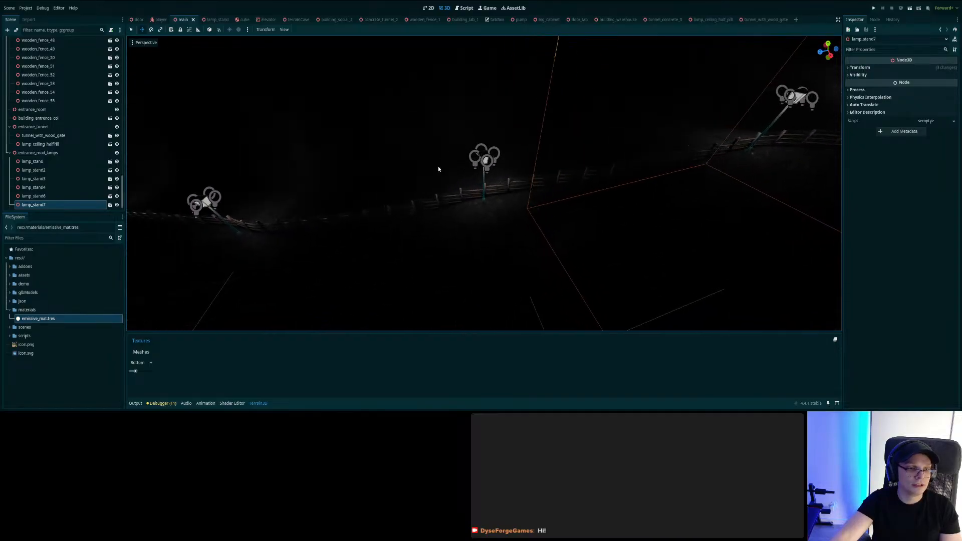
click(59, 196)
click(55, 179)
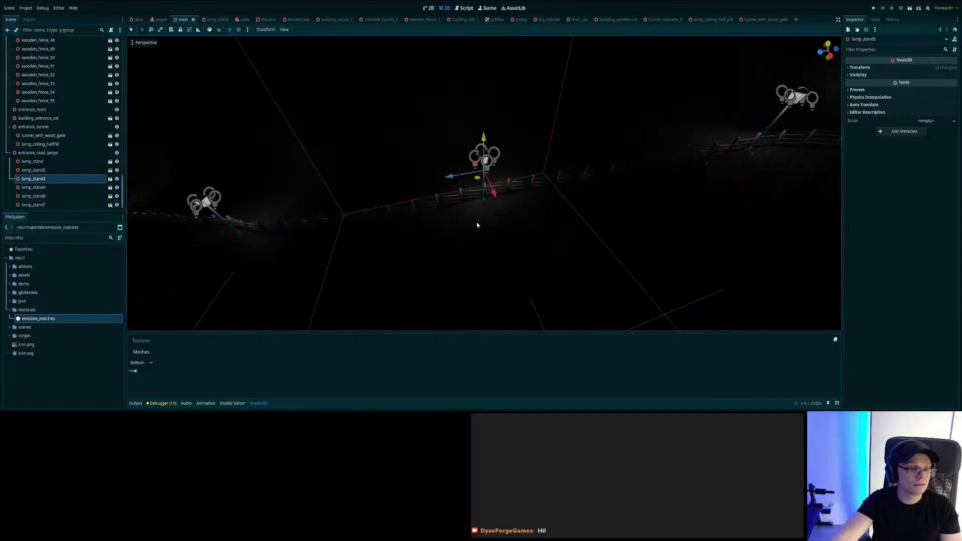
drag(447, 182, 454, 180)
- Duplicate lamp_stand and move the copy past the end of the fence, near the wooden-gated tunnel entrance
key(d)
right_drag(455, 180, 424, 175)
key(s)
key(a)
key(w)
key(w)
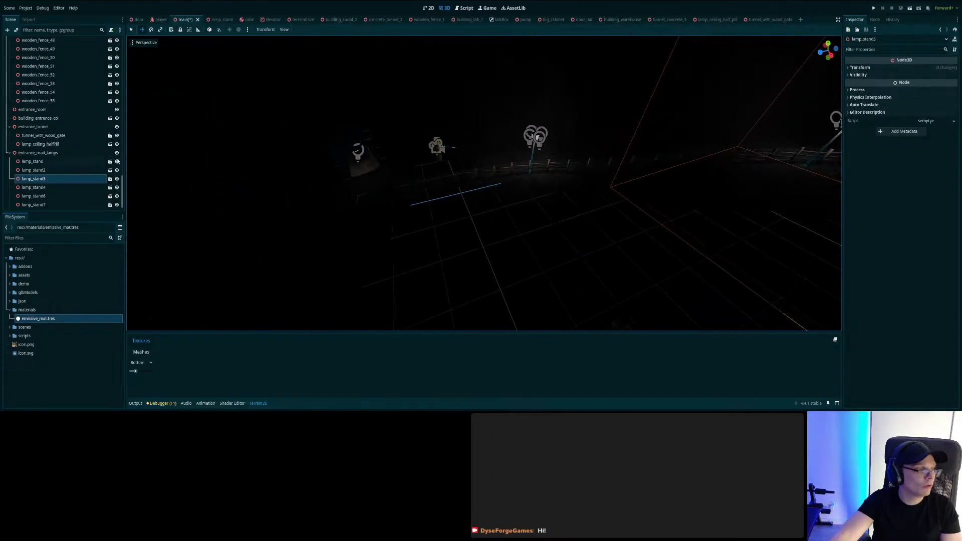
click(45, 162)
drag(543, 165, 400, 161)
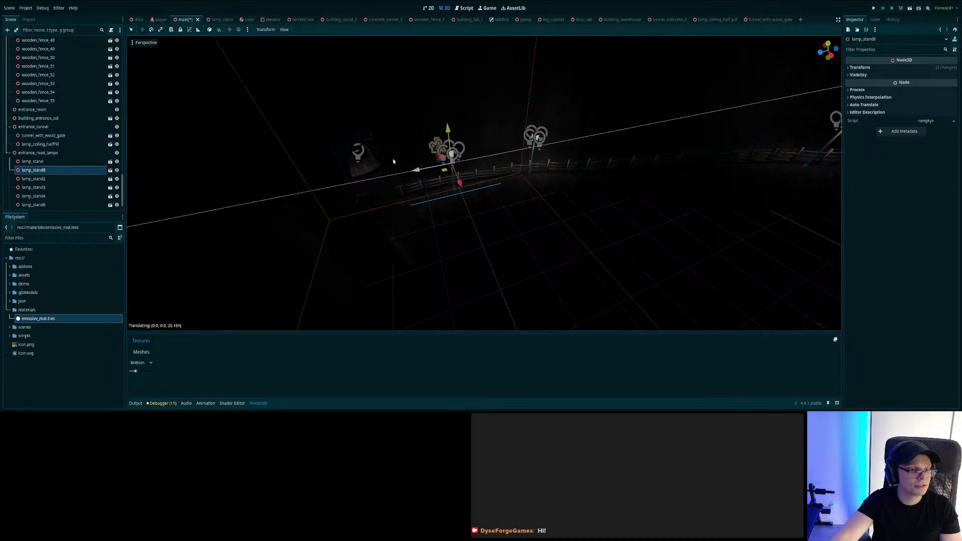
drag(297, 171, 323, 222)
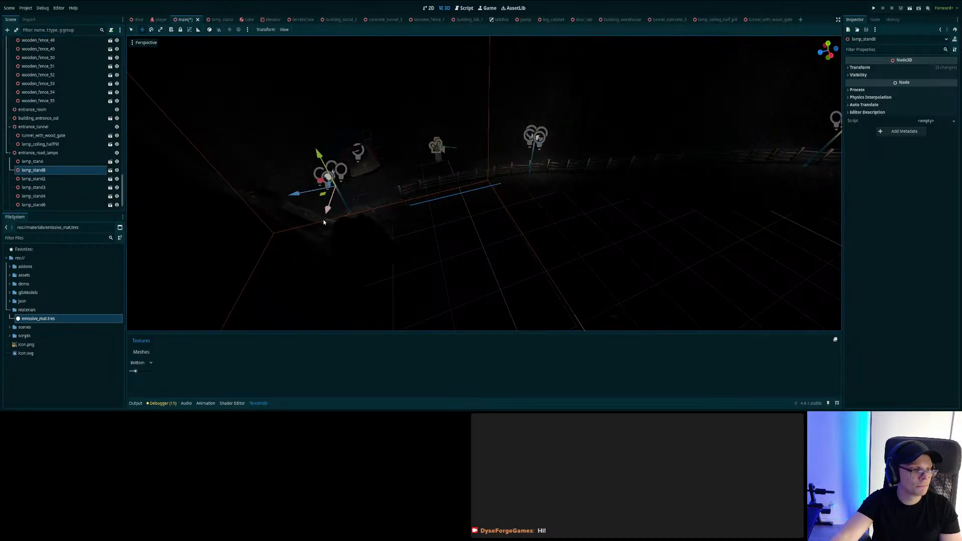
drag(312, 190, 287, 194)
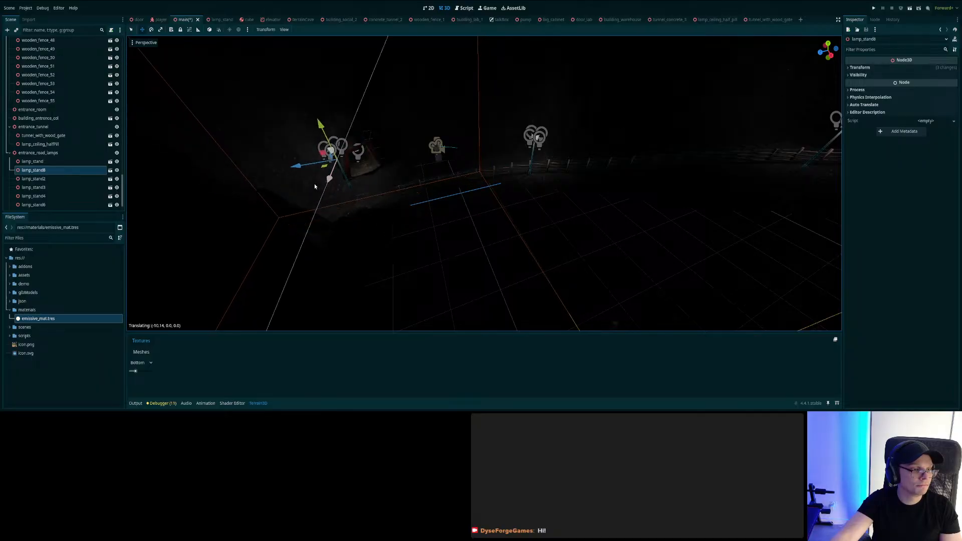
- Position lamp_stand8 beside the wooden tunnel gate, lower it onto the cave floor, and save the main scene
key(w)
right_drag(333, 198, 413, 188)
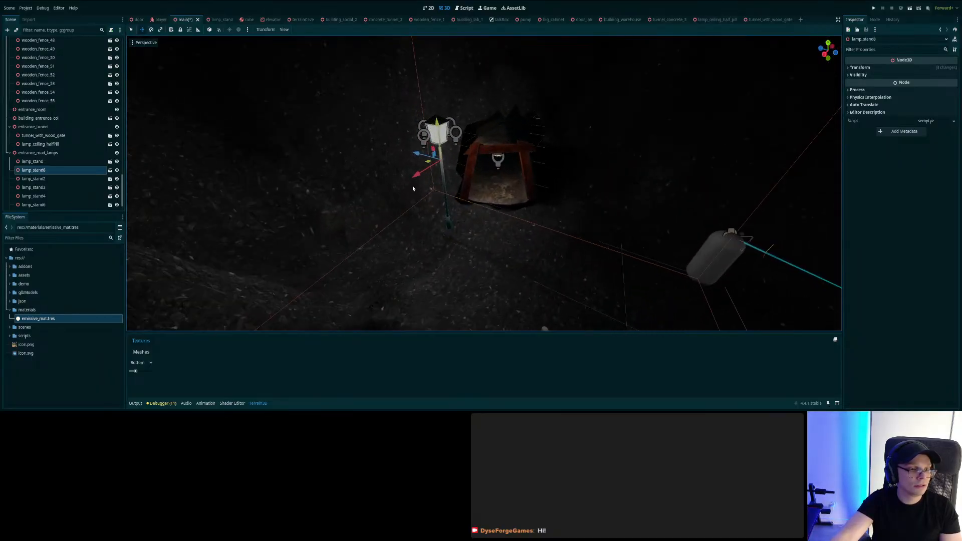
drag(407, 174, 375, 215)
drag(388, 136, 389, 138)
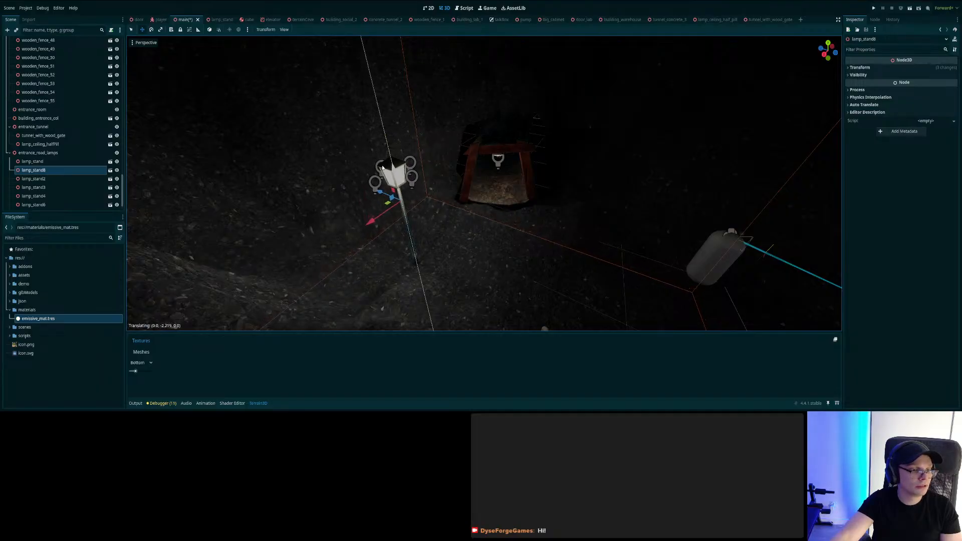
key(d)
right_drag(390, 166, 273, 163)
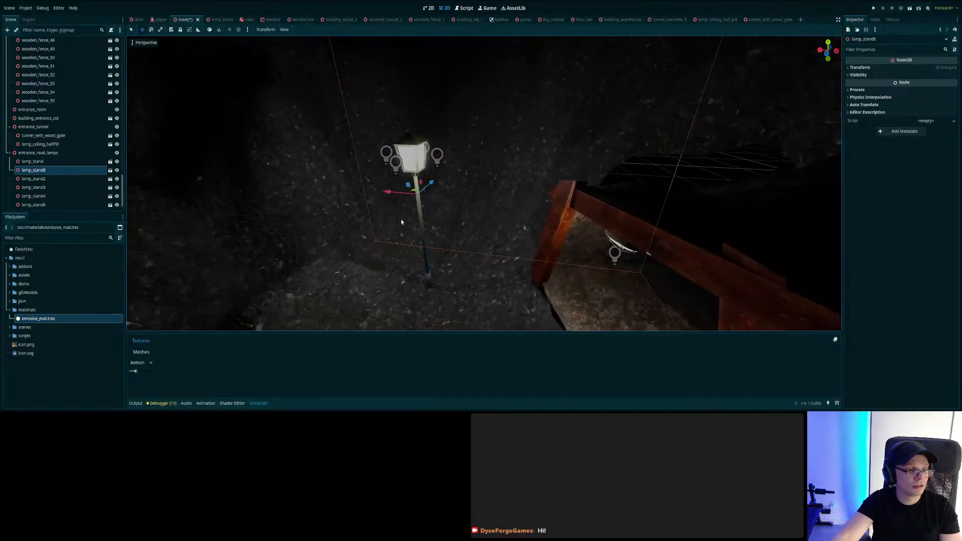
right_drag(670, 147, 646, 147)
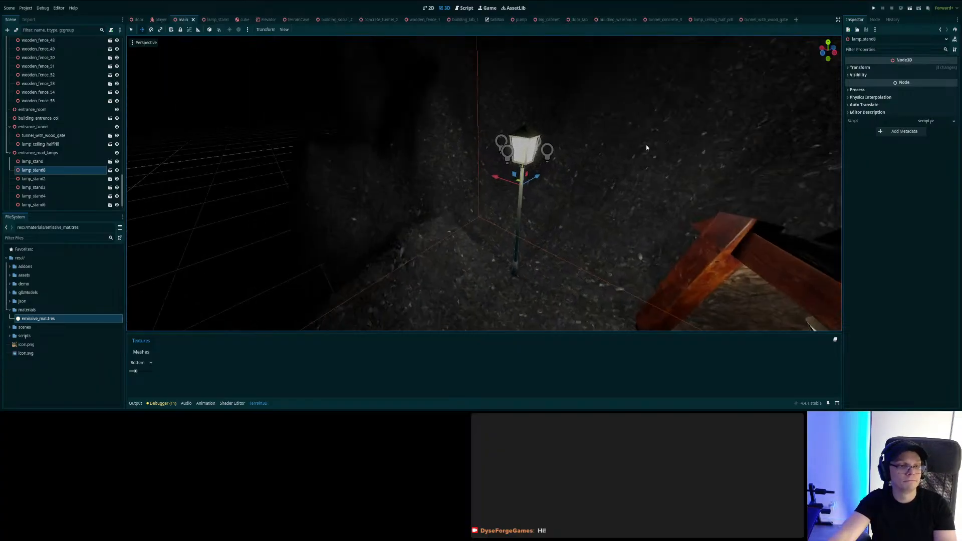
- Inspect the lighting of the cave floor around the tunnel gate, the lamp beside it and the end of the fence
drag(552, 169, 551, 170)
right_drag(551, 169, 369, 166)
key(w)
key(s)
key(w)
key(s)
key(w)
key(s)
key(w)
key(s)
key(w)
right_drag(484, 183, 618, 276)
key(ctrl+s)
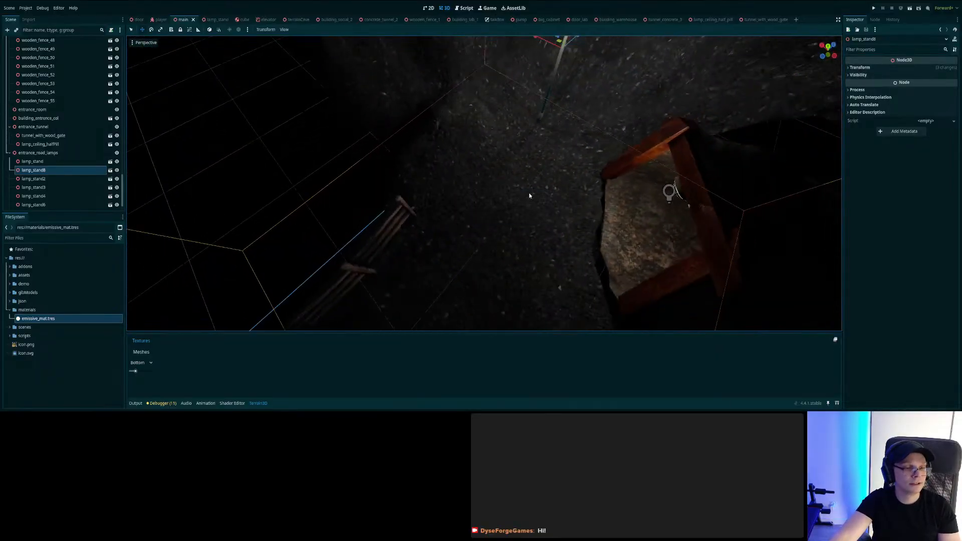
right_drag(471, 205, 321, 208)
key(s)
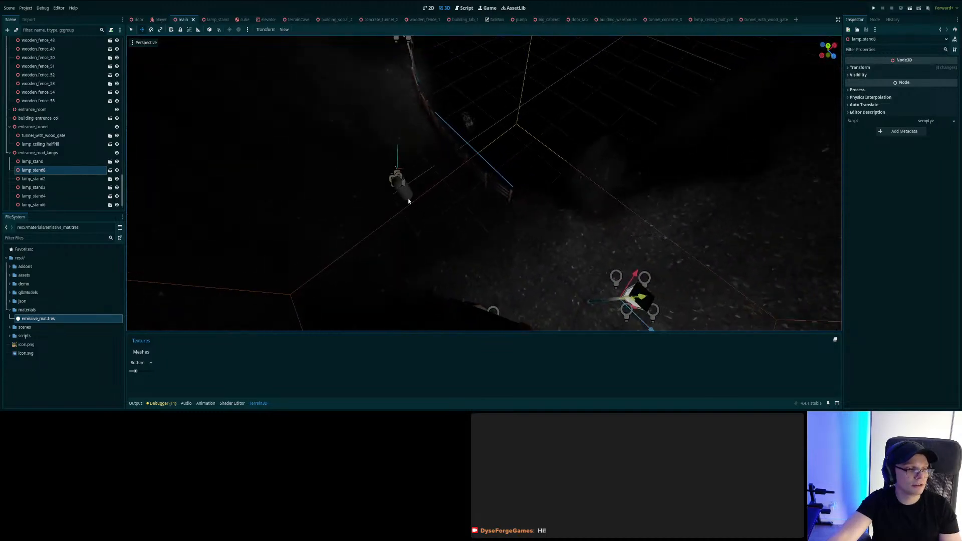
right_drag(404, 197, 526, 143)
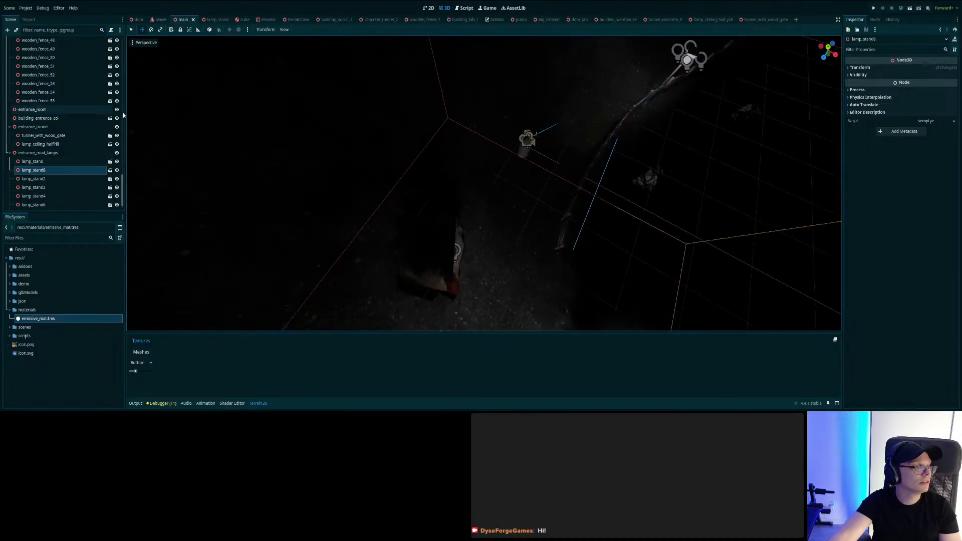
right_drag(386, 138, 385, 138)
key(a)
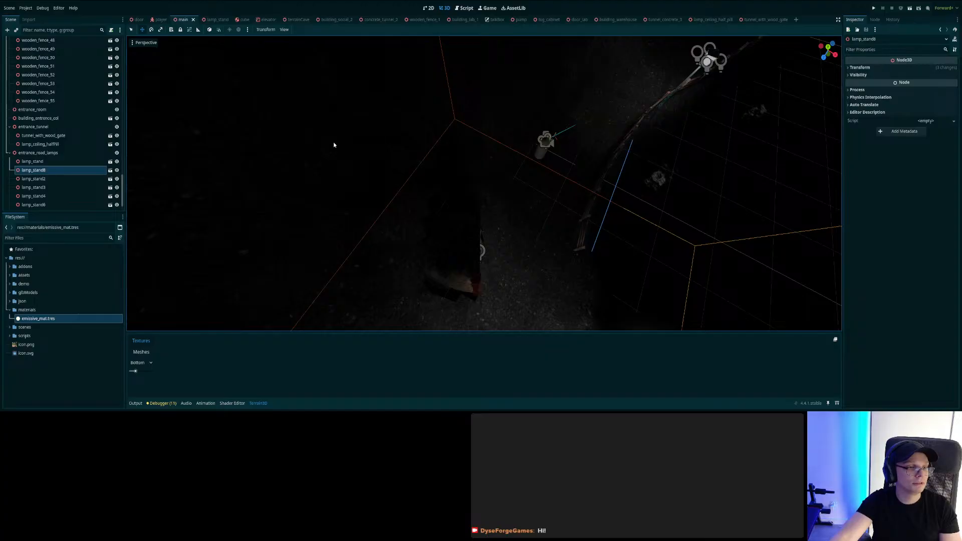
- Collapse the entrance_road_fence and entrance_road_lamps groups in the scene tree
scroll(32, 122, up, 10)
scroll(32, 121, up, 2)
click(10, 183)
scroll(18, 164, down, 5)
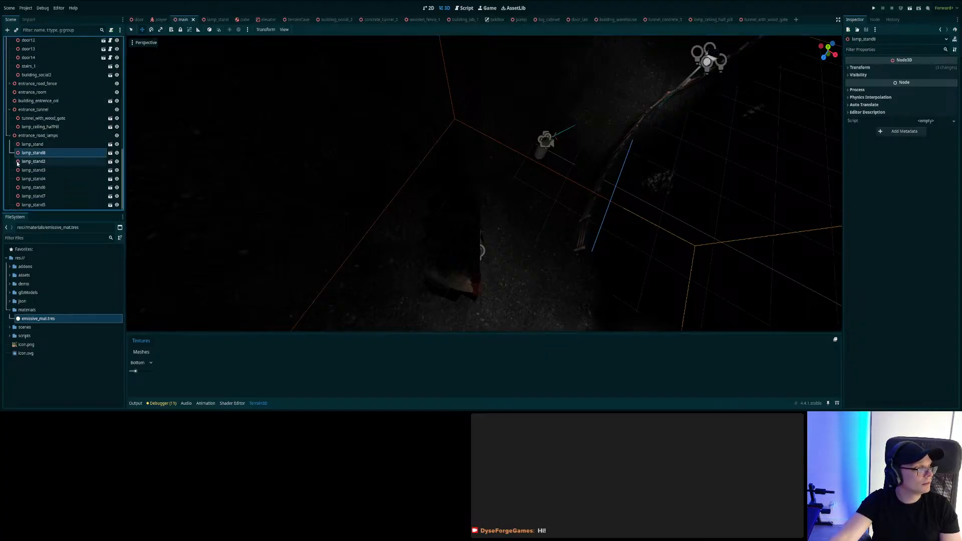
click(12, 135)
key(f)
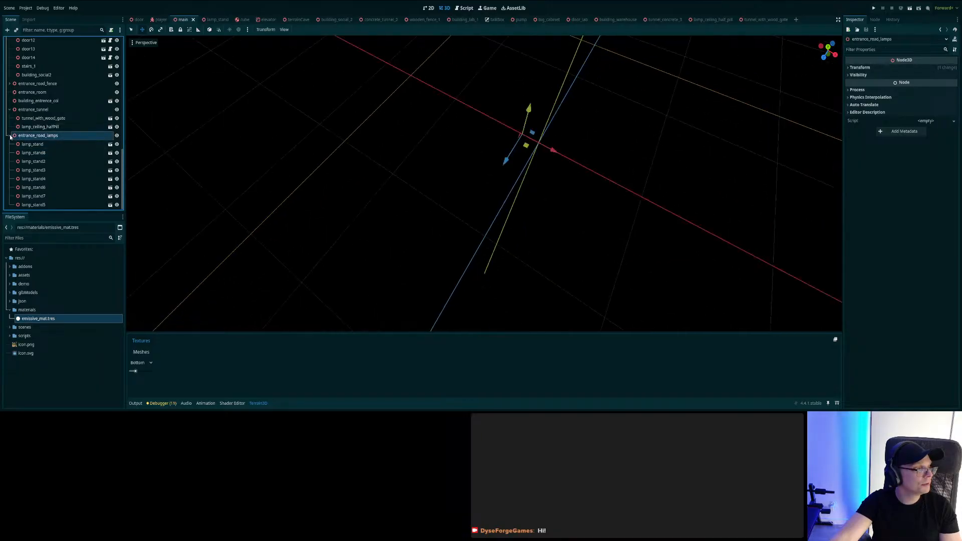
click(10, 136)
right_drag(381, 200, 702, 131)
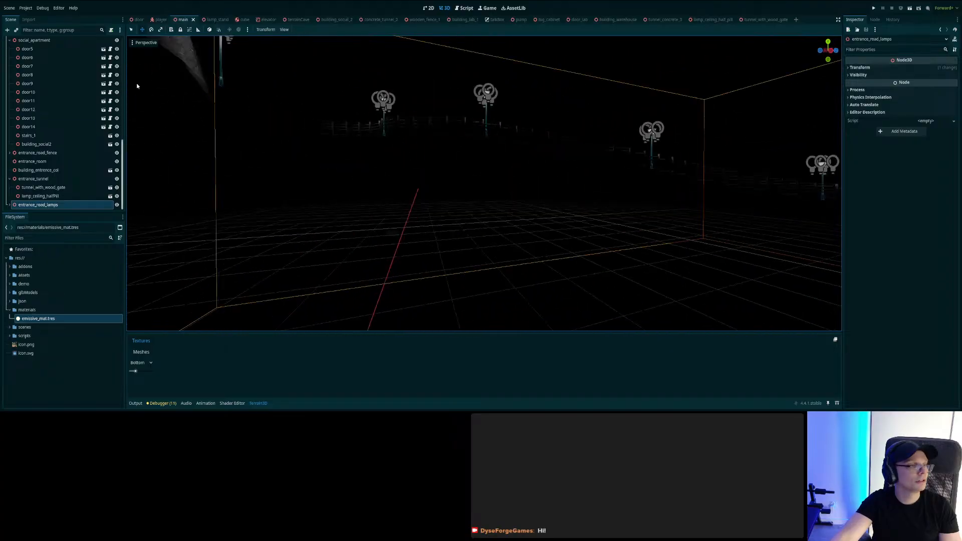
- Move the main scene's player to the wooden tunnel gate near lamp_stand8, at about (-52.4, 5.1, 220.4), and save
click(161, 19)
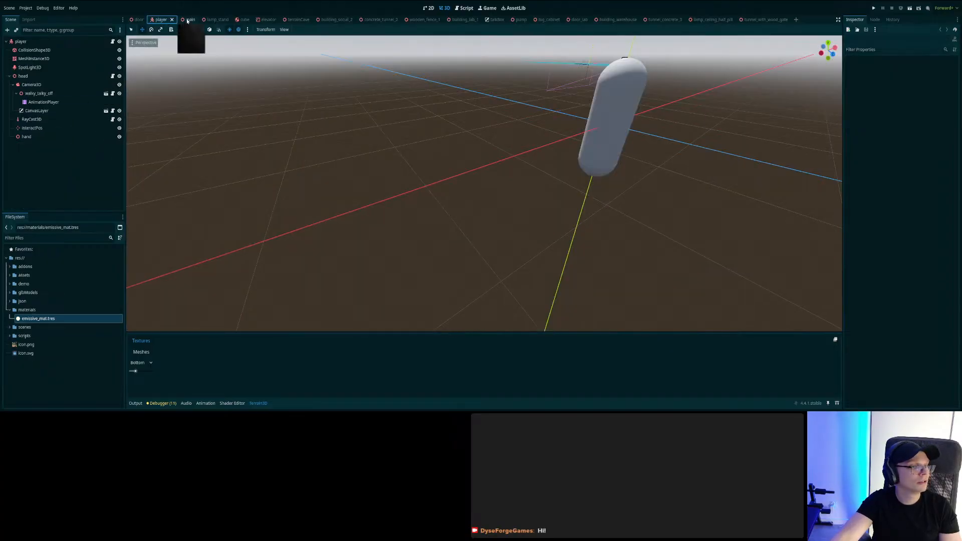
click(188, 21)
right_drag(310, 120, 413, 184)
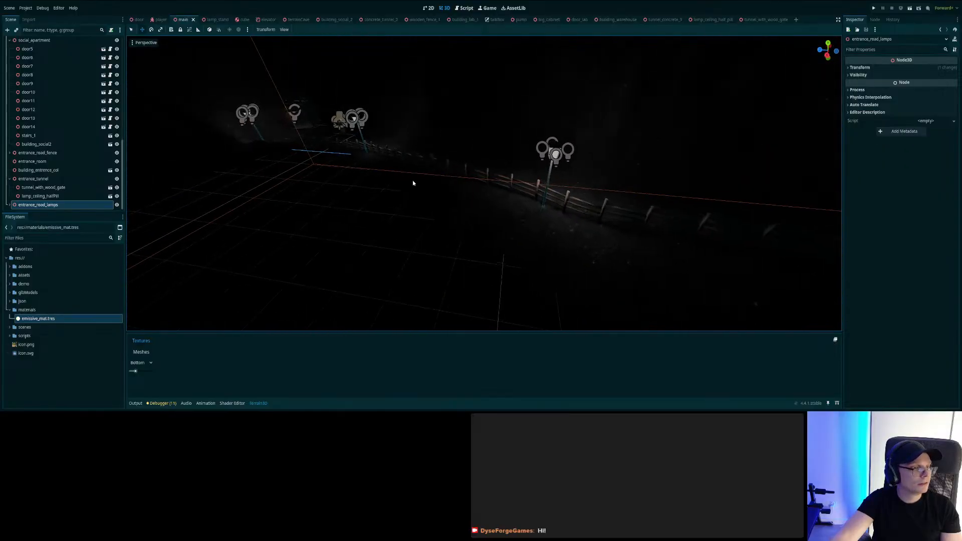
scroll(35, 84, up, 10)
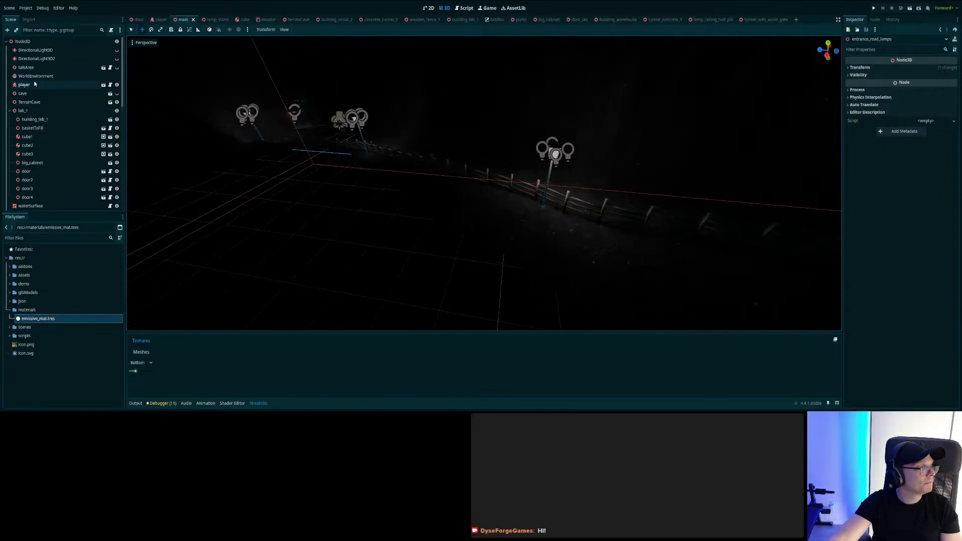
double_click(35, 84)
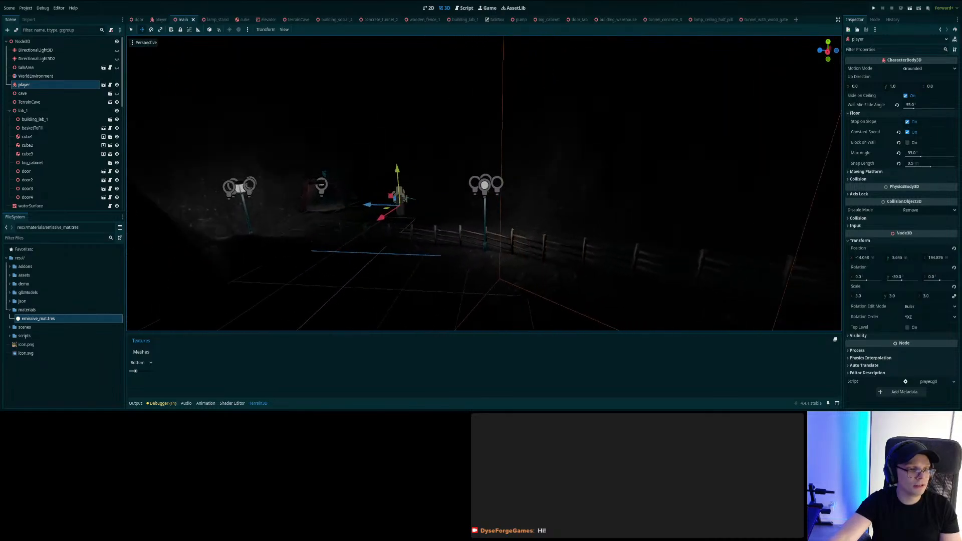
key(w)
mouse_move(544, 122)
right_down()
mouse_move(507, 146)
mouse_move(544, 122)
right_up()
drag(510, 179, 345, 156)
drag(377, 118, 375, 107)
mouse_move(365, 152)
mouse_down()
mouse_move(390, 140)
mouse_move(353, 139)
mouse_up()
key(ctrl+s)
- Save the main scene, run the game and playtest the wooden-framed tunnel while toggling the flashlight
key(ctrl+s)
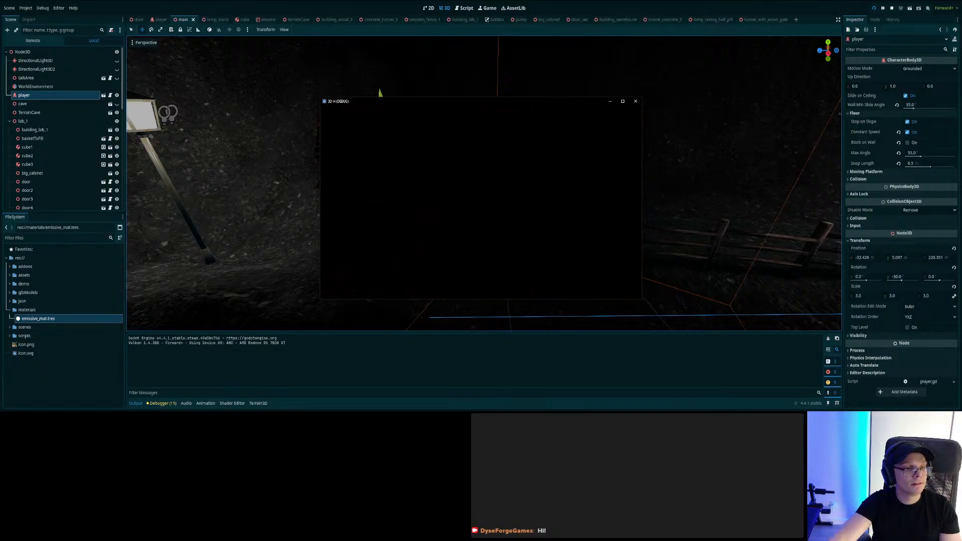
key(w)
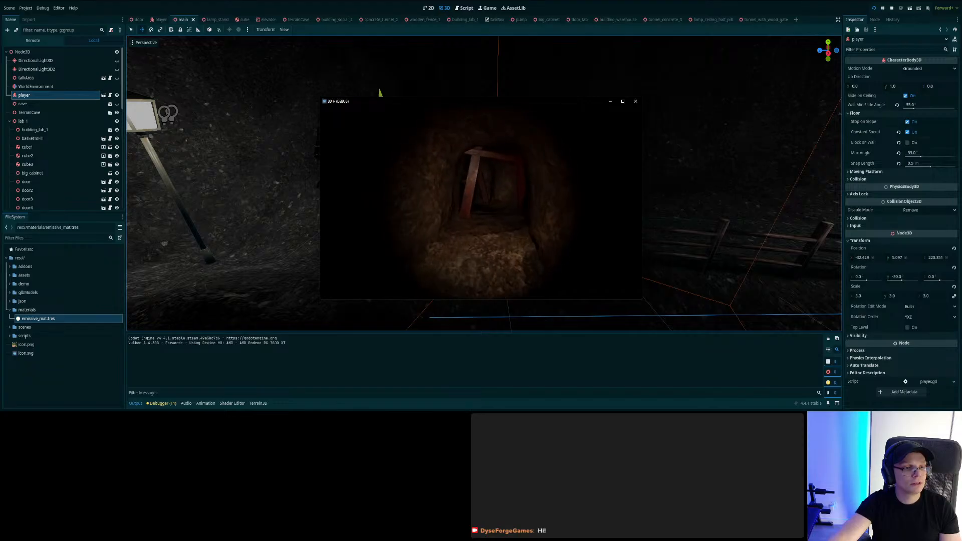
key(w)
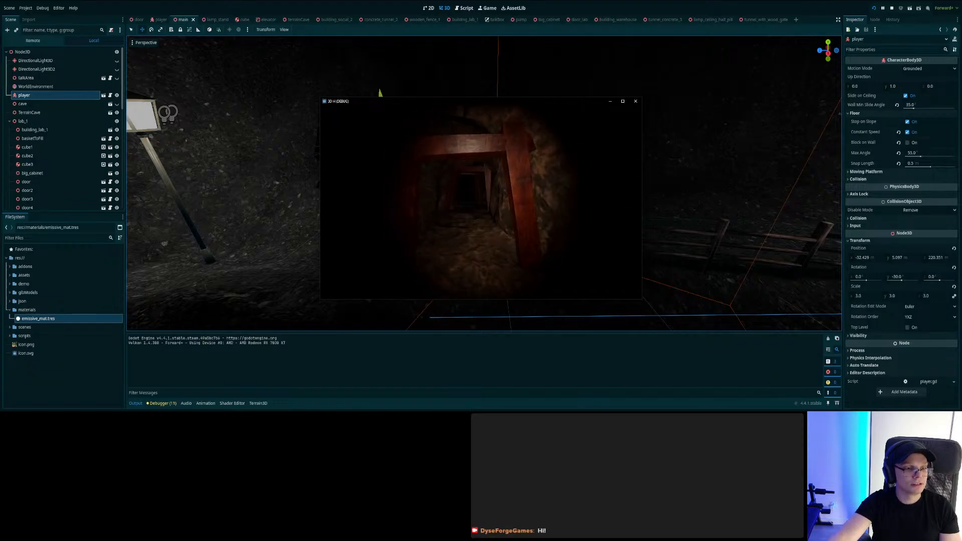
key(f)
key(f)
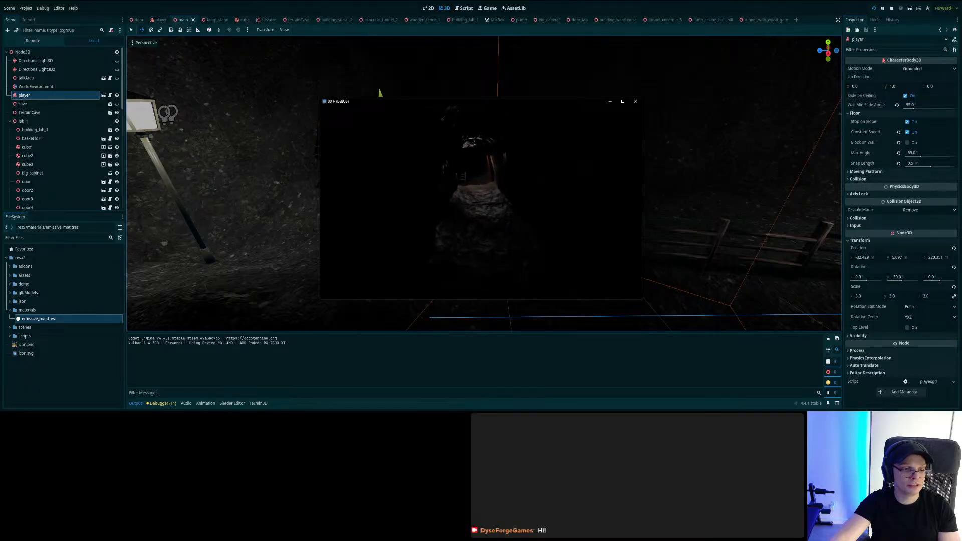
- Walk out through the wooden tunnel gate and examine the ceiling lamp, the gate's floor edge and the lamp stand beside it
key(w)
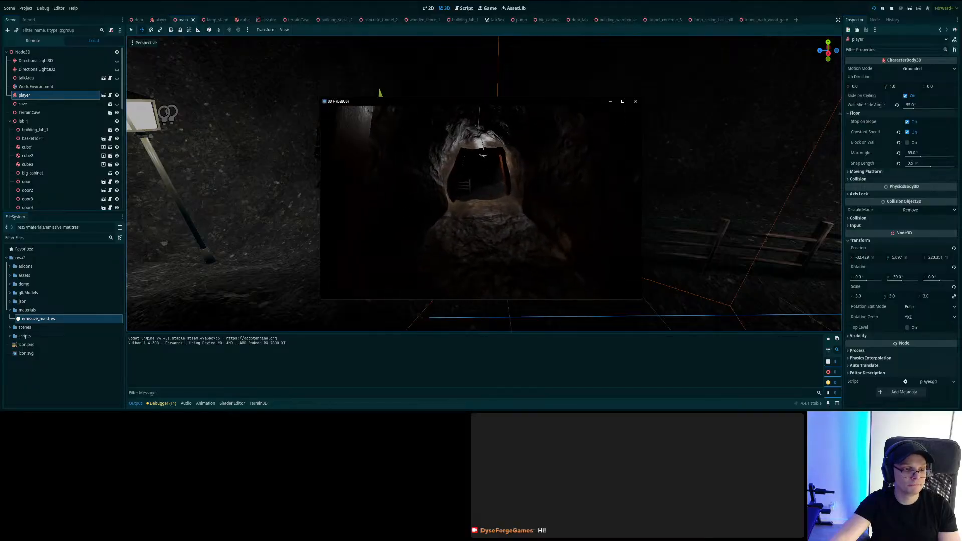
key(w)
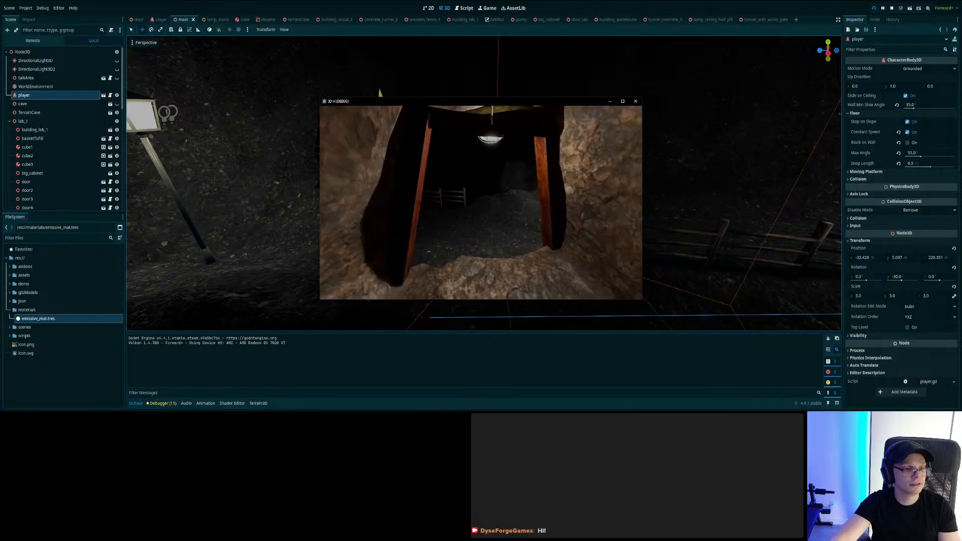
key(w)
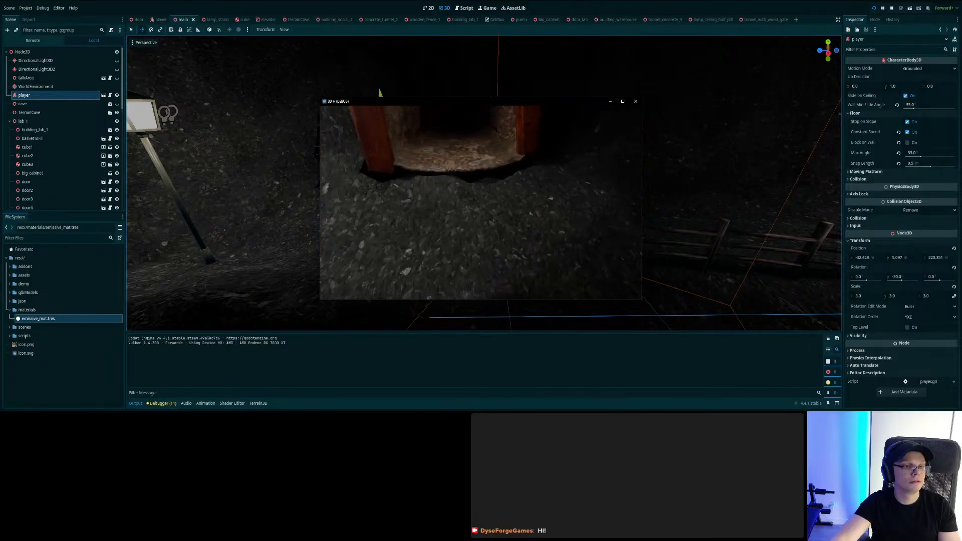
key(s)
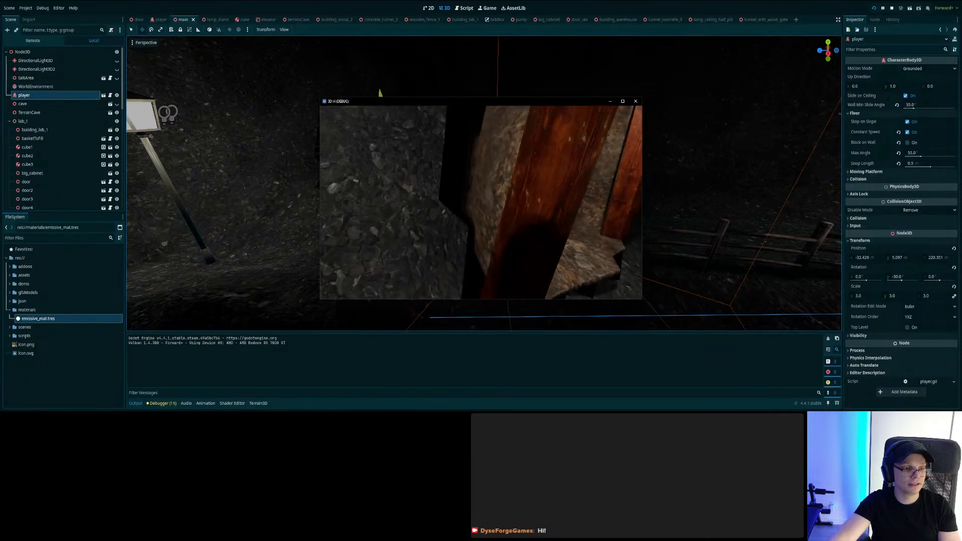
key(w)
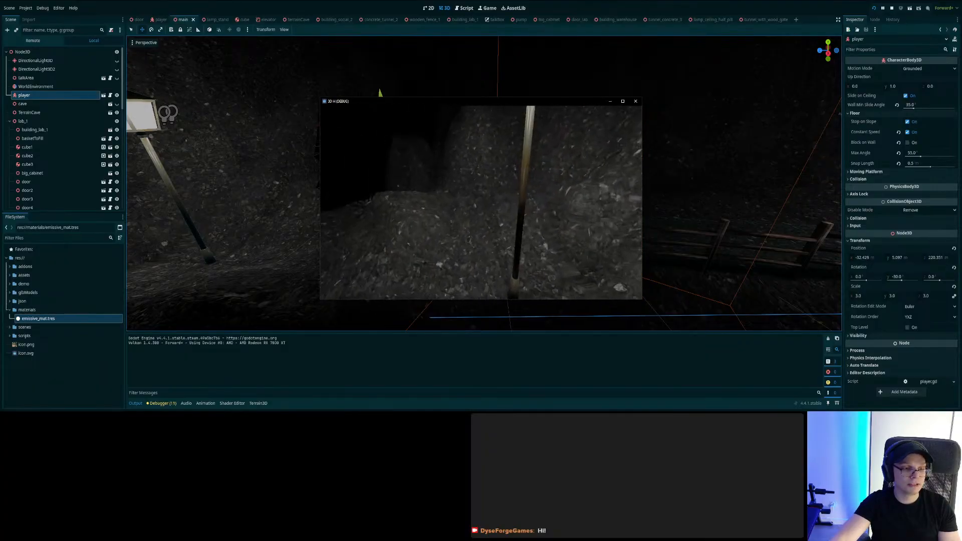
key(w)
key(w)
key(s)
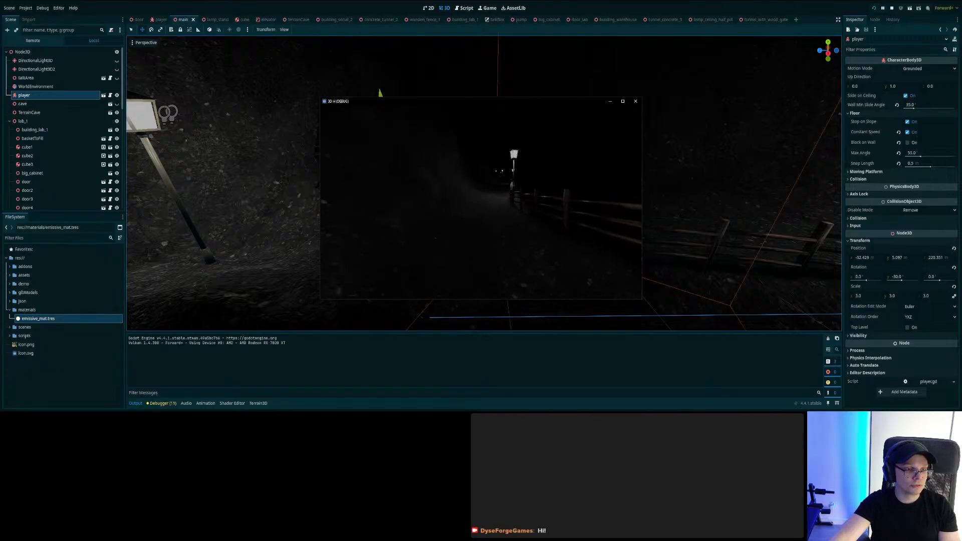
- Walk the fenced cliff-edge path away from the tunnel gate and check how the lamp stands light the ground and fence
key(w)
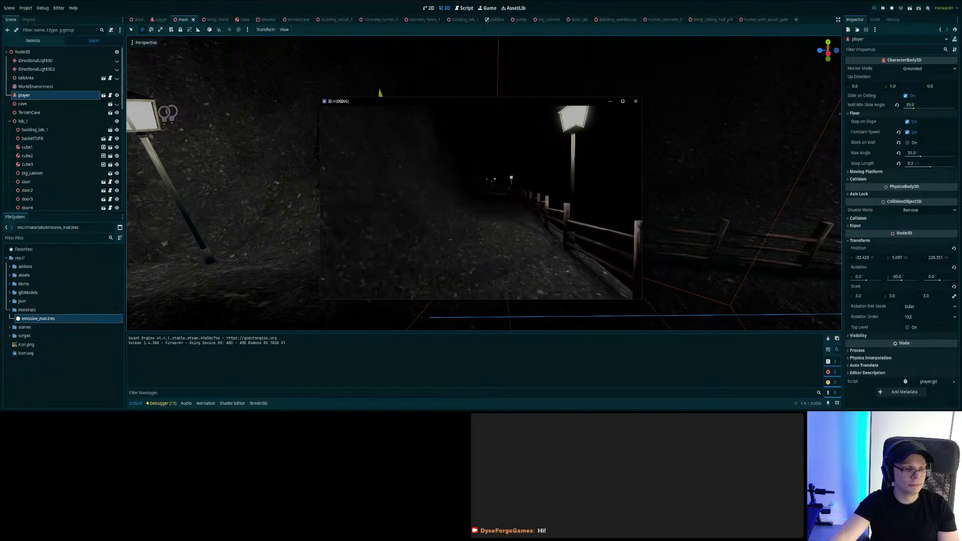
key(w)
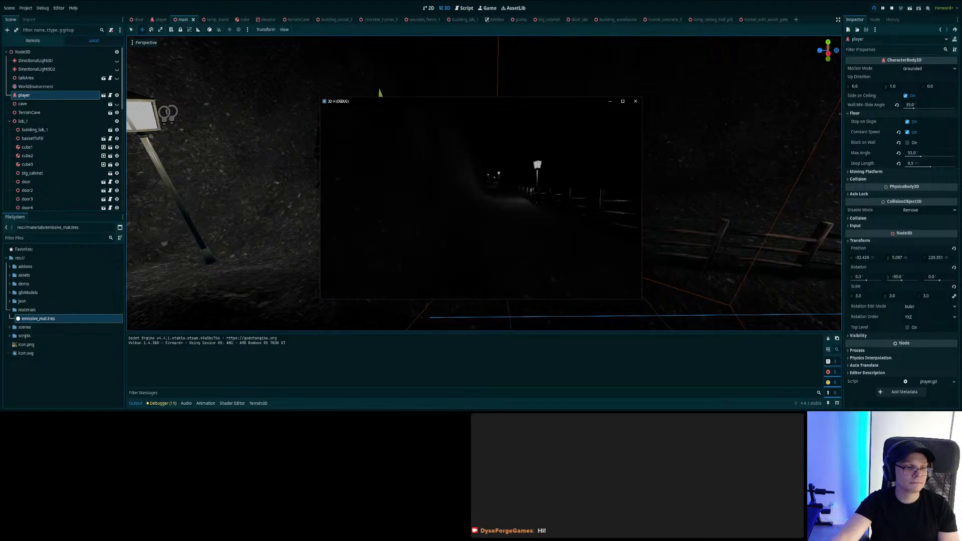
key(w)
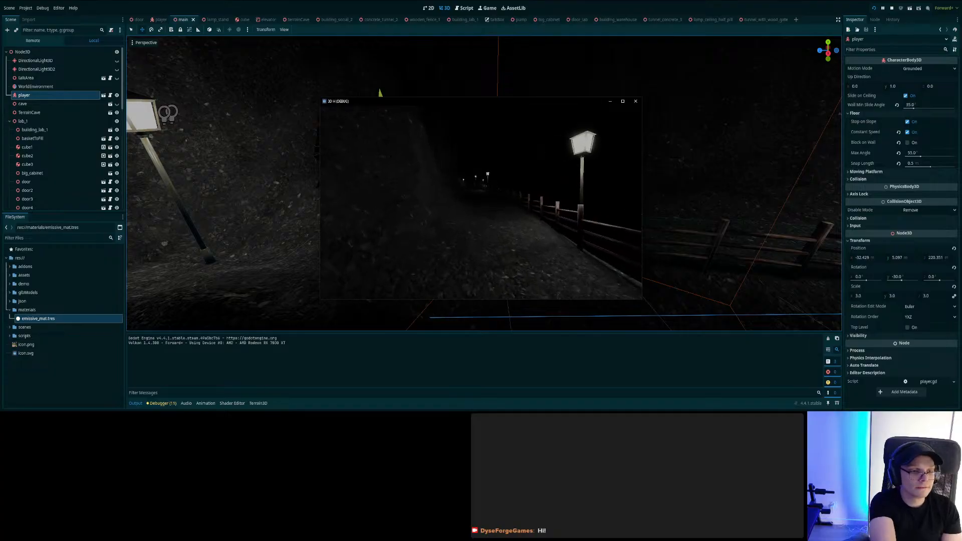
key(w)
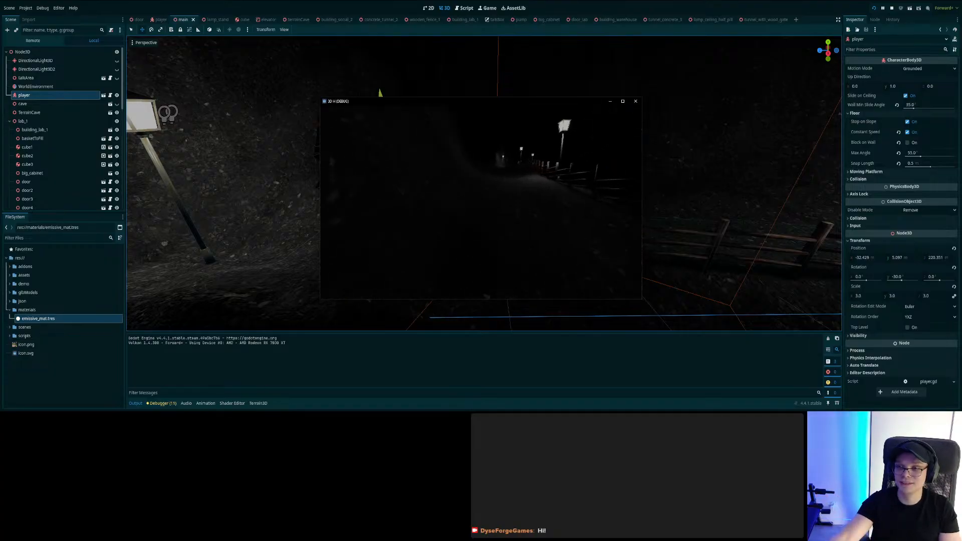
key(w)
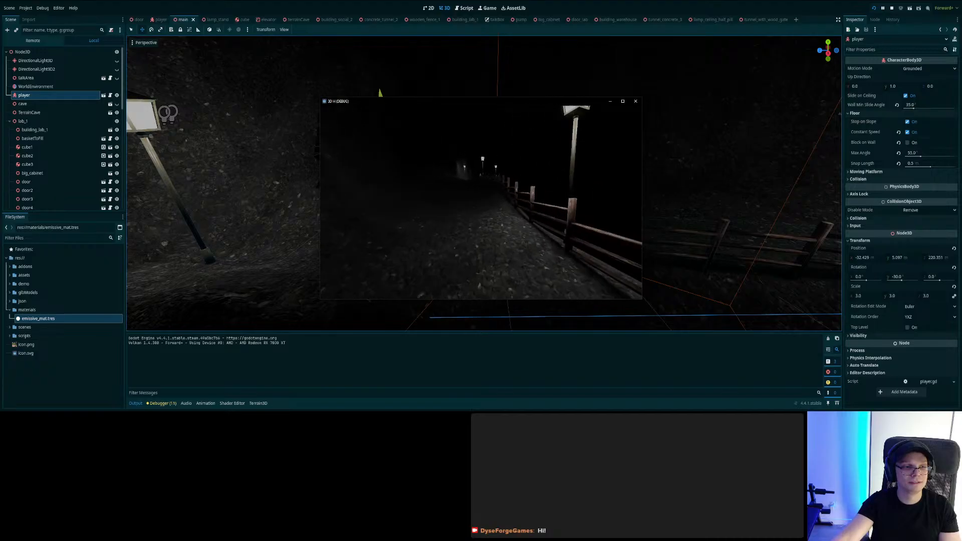
key(w)
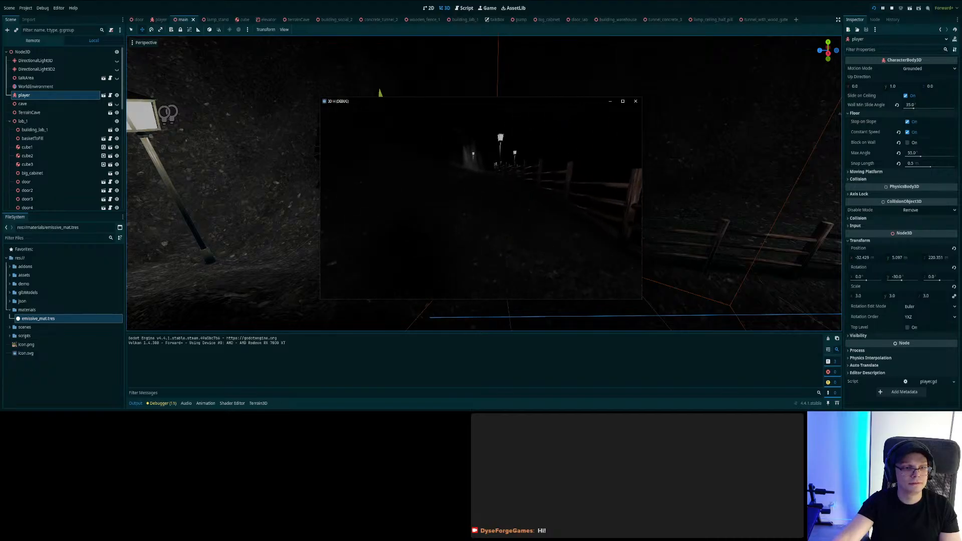
key(w)
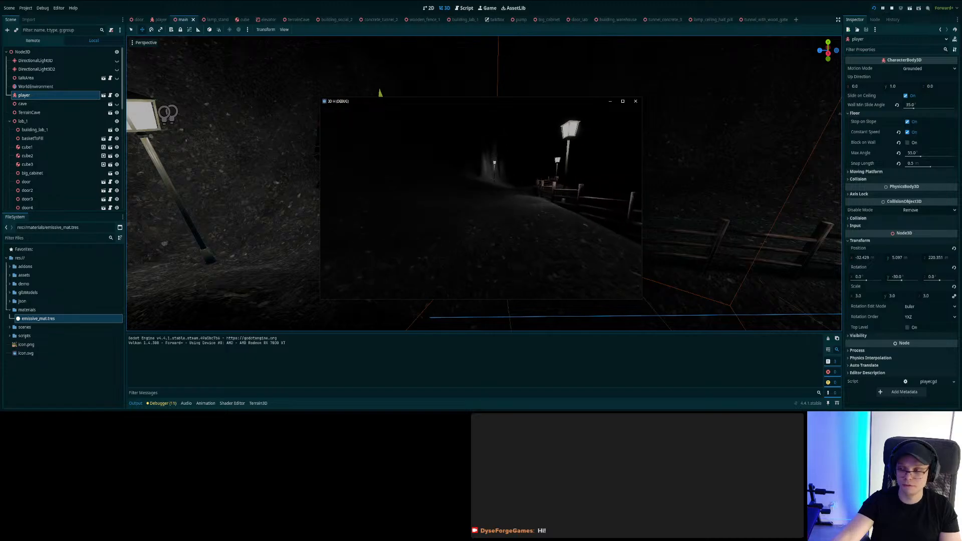
key(w)
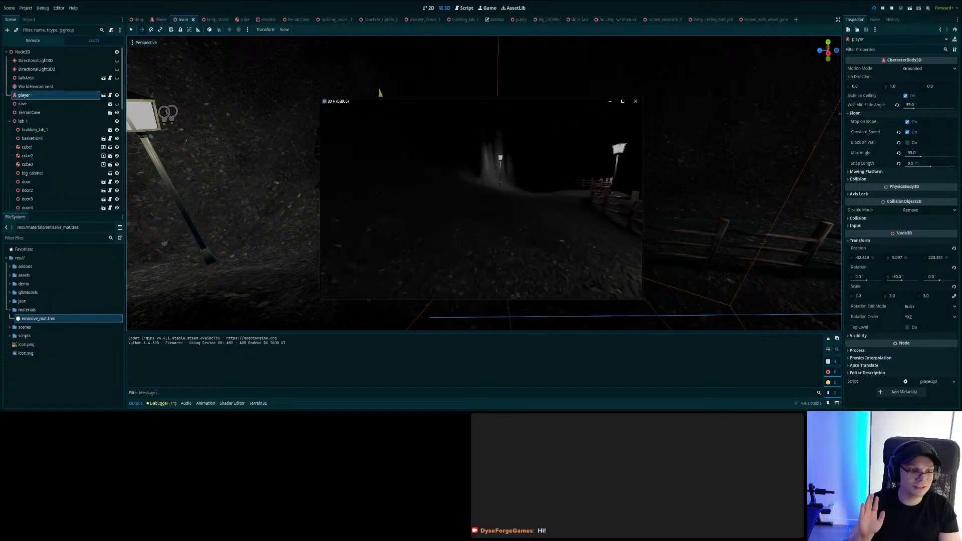
key(w)
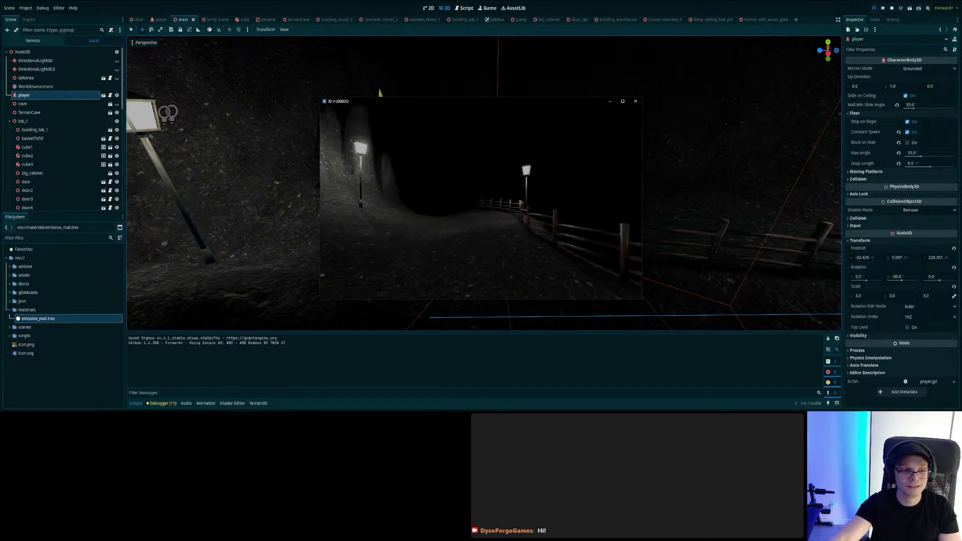
- Walk past the lamp by the rock pillars into the welcome_to_the_cave area and play its arrival dialogue
key(w)
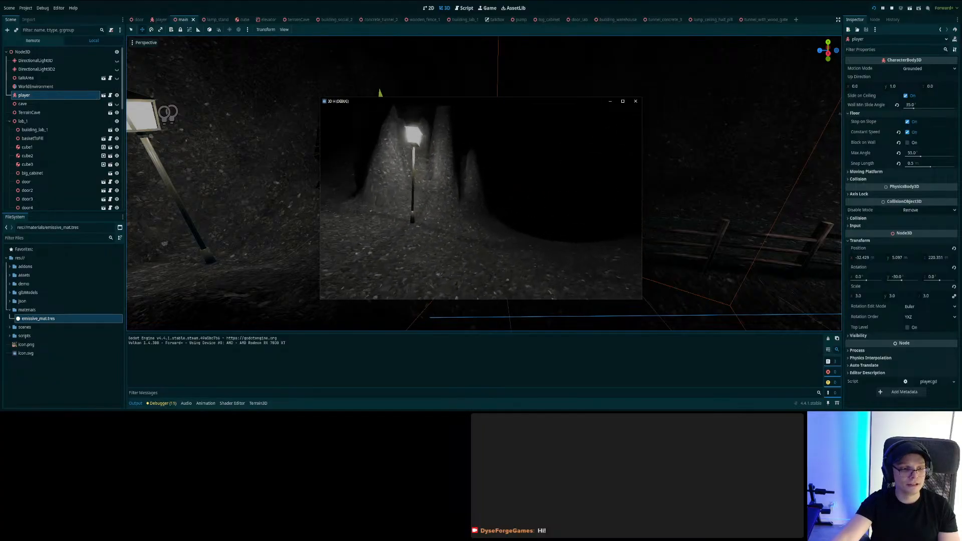
key(w)
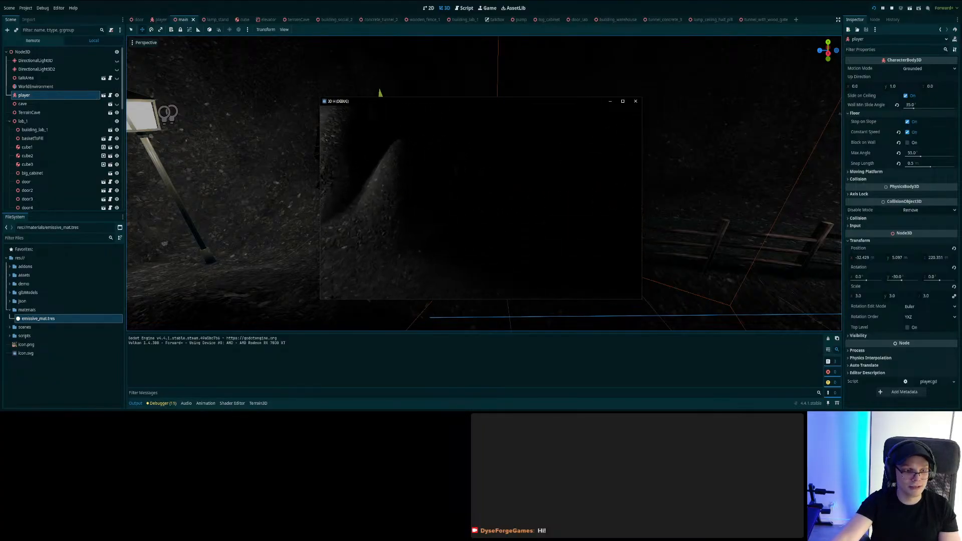
key(w)
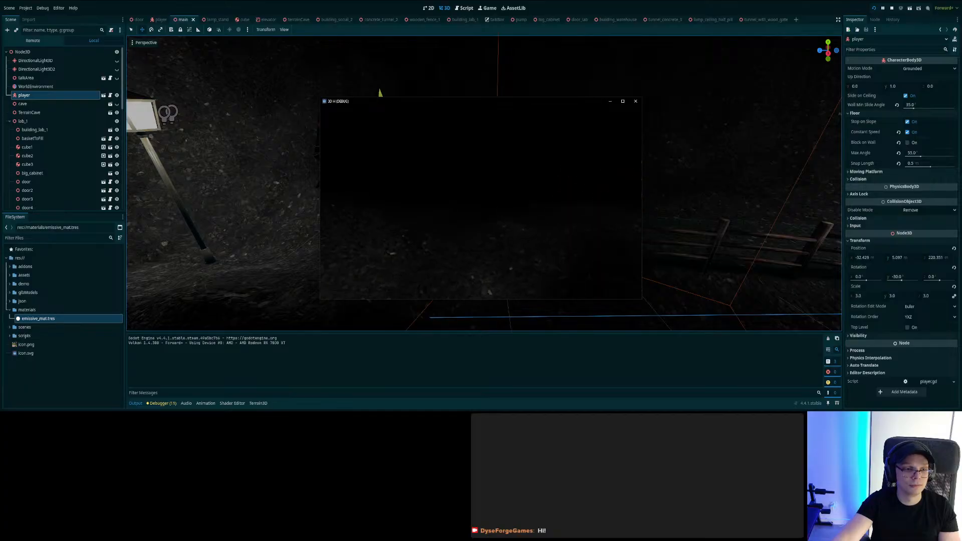
key(w)
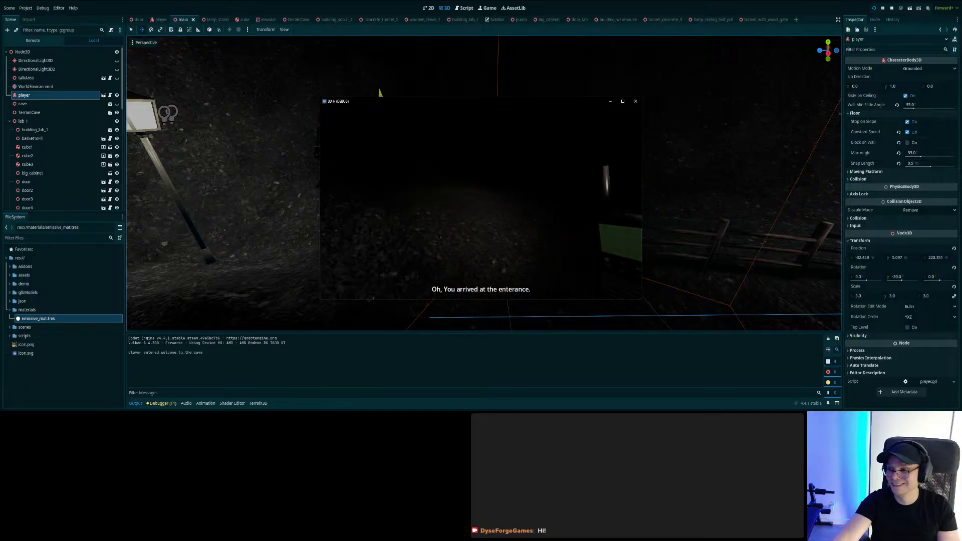
key(w)
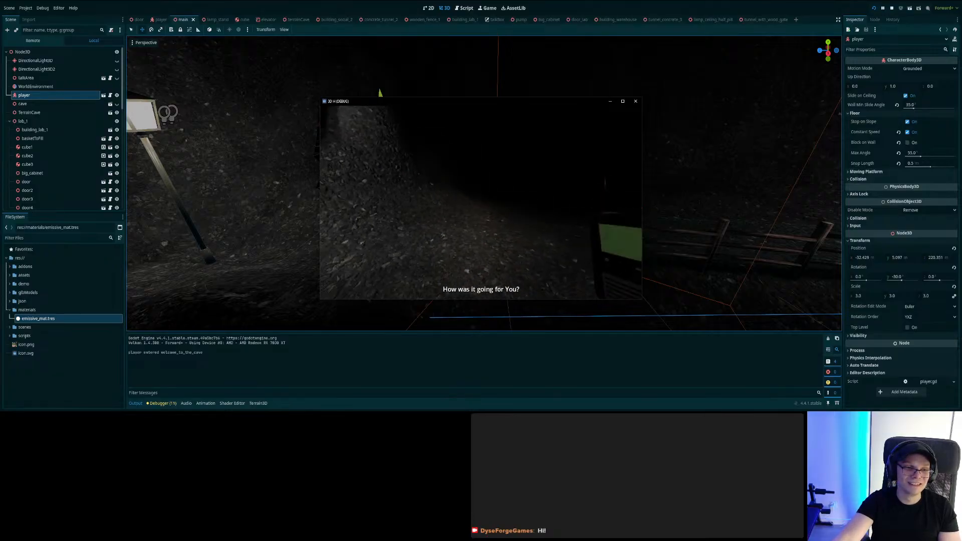
key(w)
key(w)
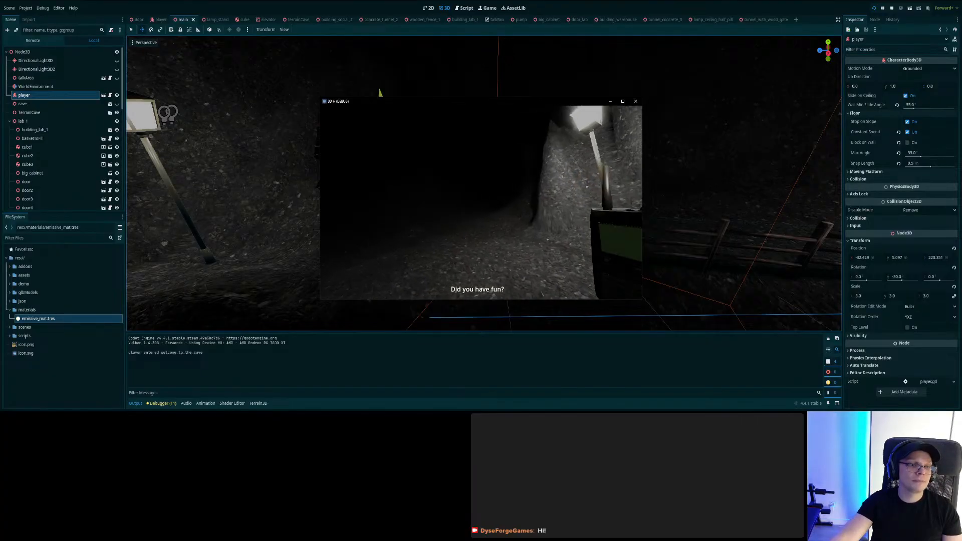
- Look back at the lit path, switch the flashlight and cross the dark cave to the lab building's front steps
key(w)
key(f)
key(w)
key(w)
key(w)
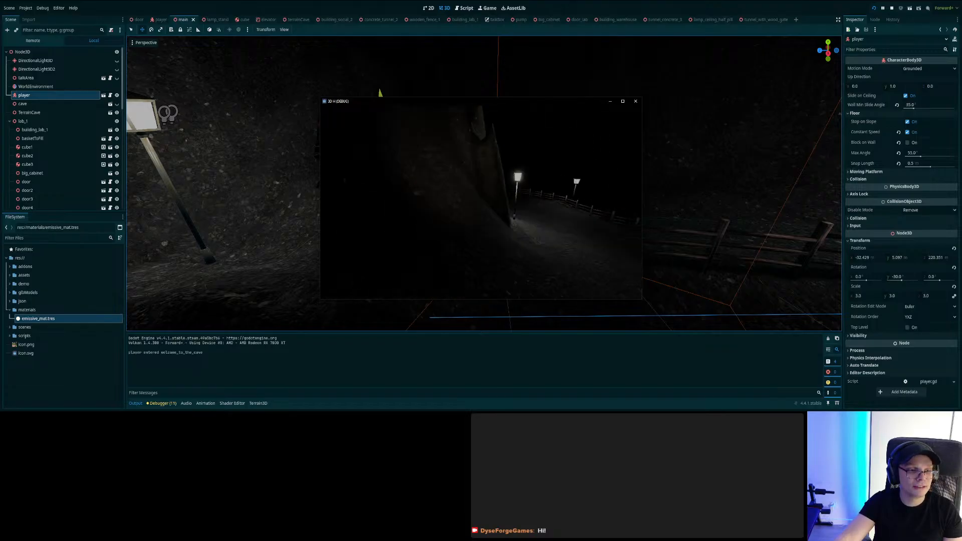
key(w)
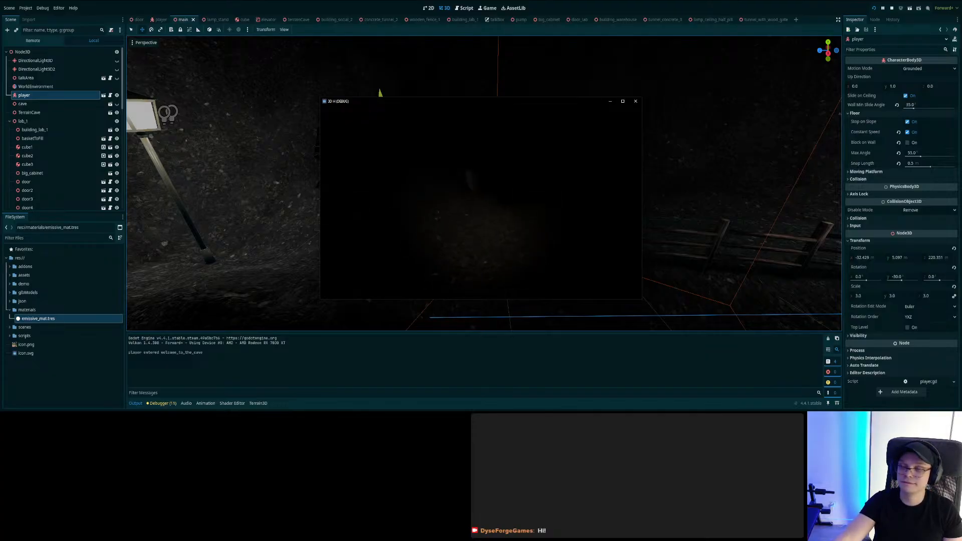
key(w)
key(w)
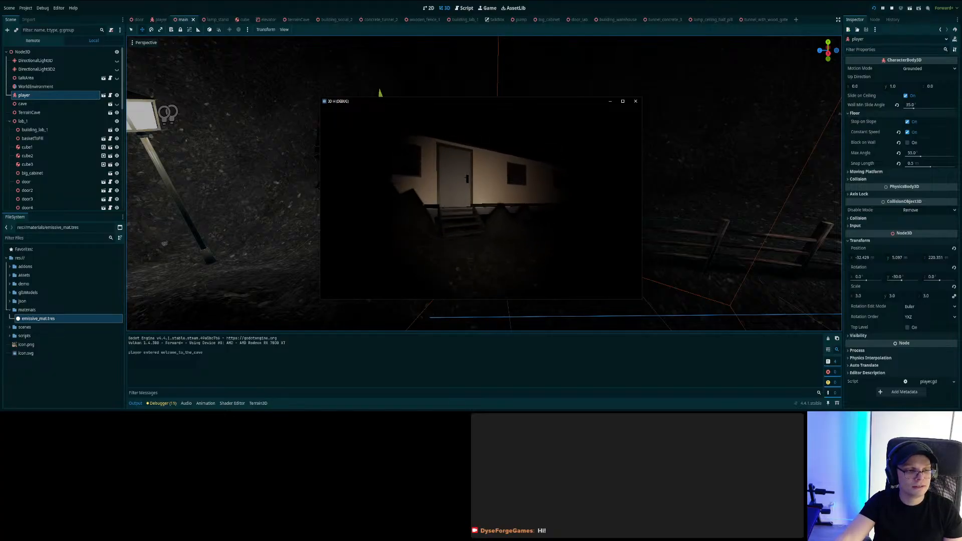
- Enter the lab building through its front door, walk down the dark hallway and open an interior door
key(w)
key(e)
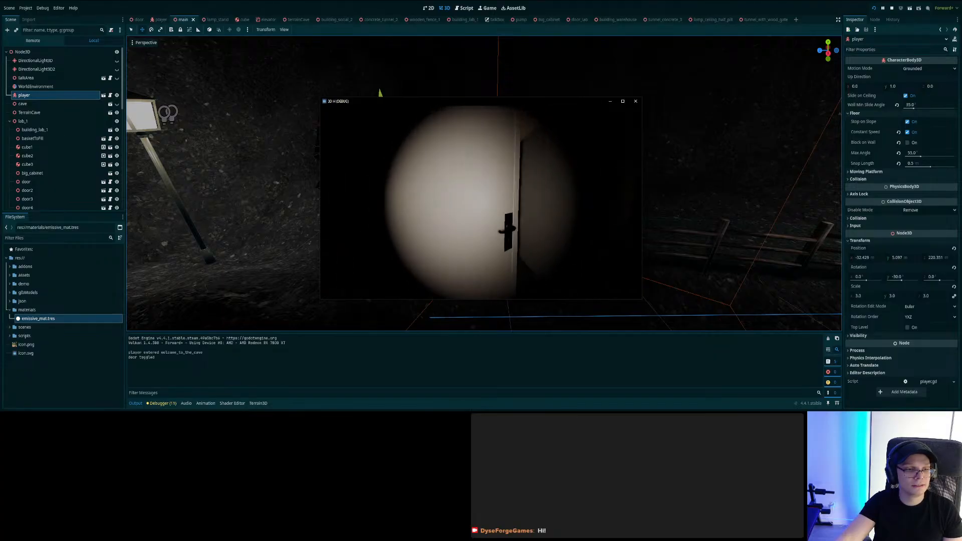
key(w)
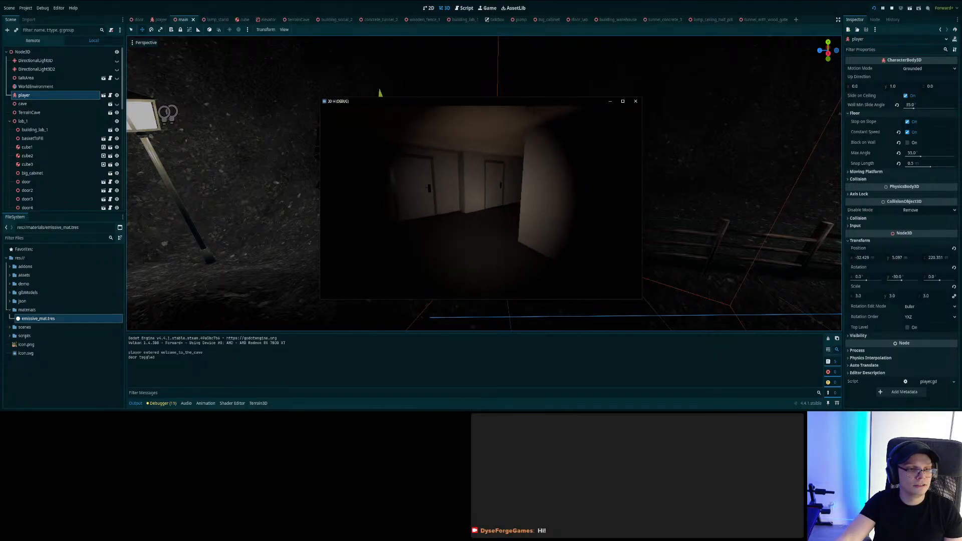
key(w)
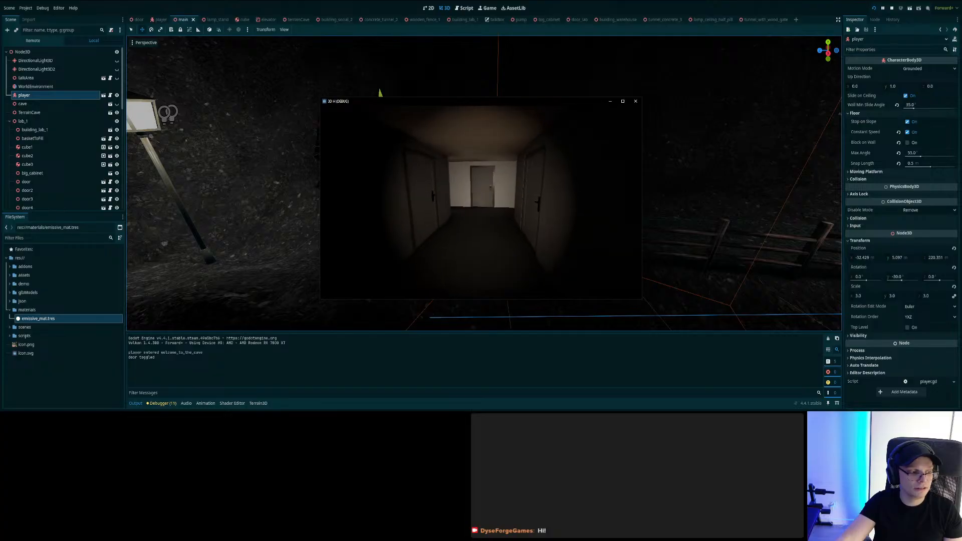
key(w)
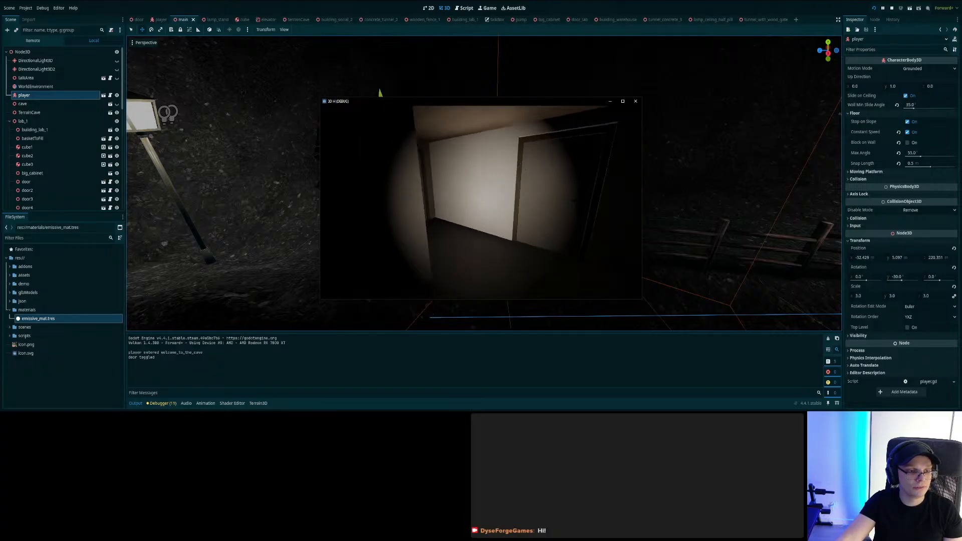
key(w)
key(e)
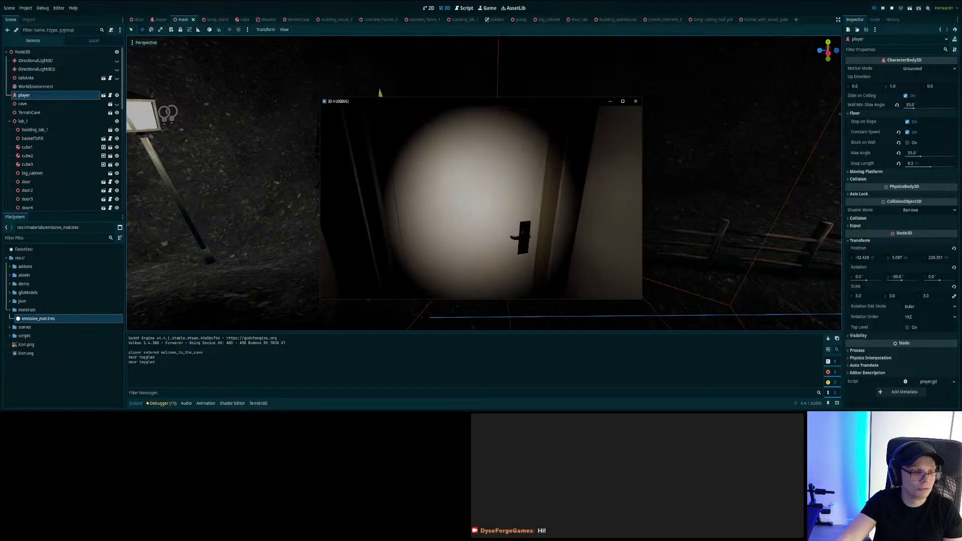
- Walk into the room behind the opened door and switch the flashlight off and on to check its darkness
key(w)
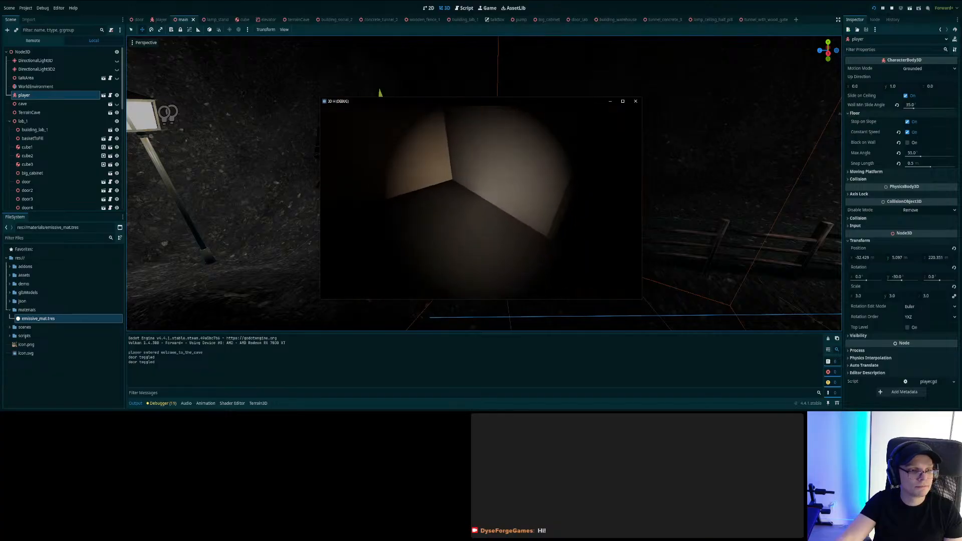
key(w)
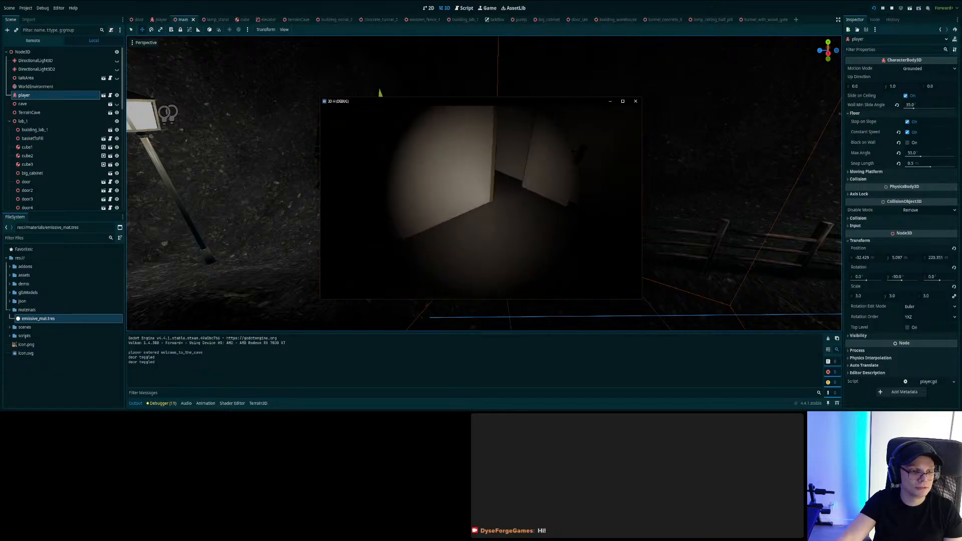
key(f)
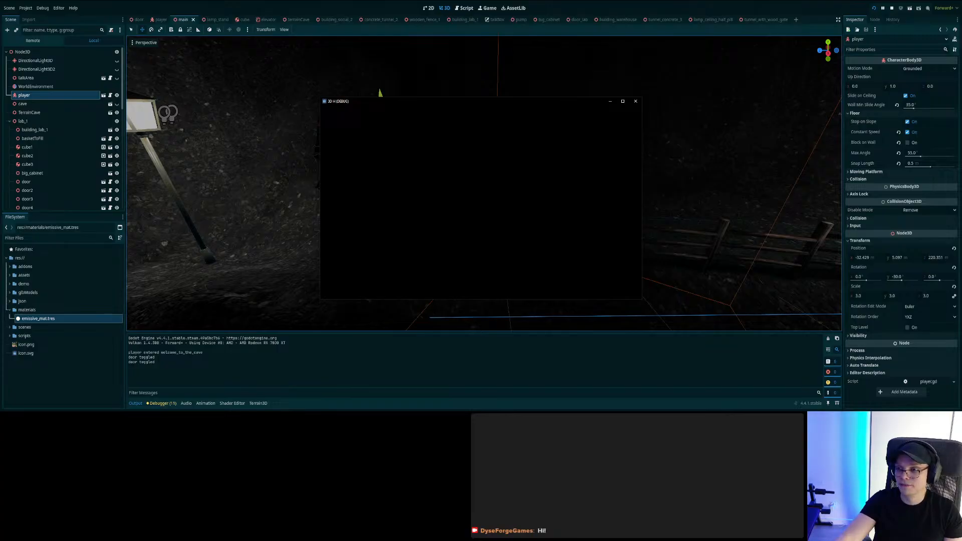
key(f)
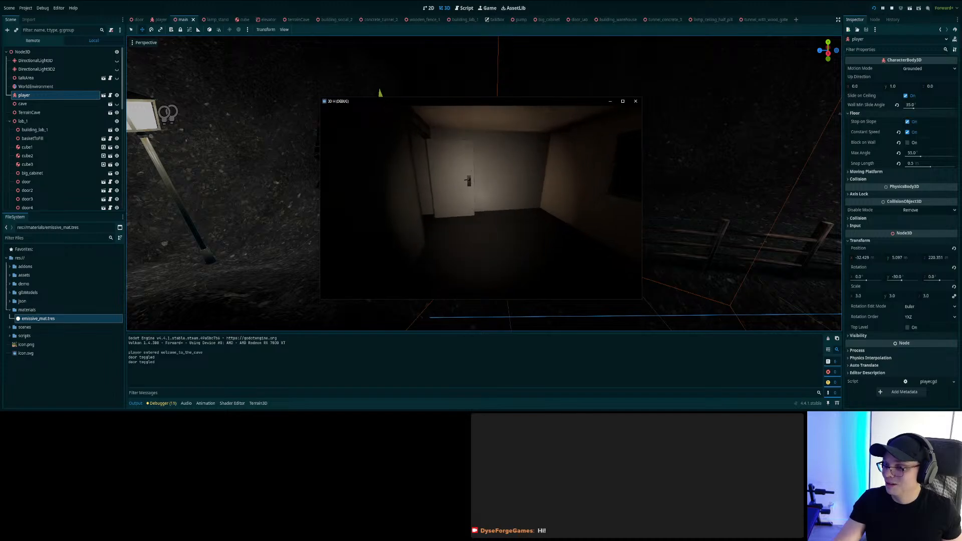
- Walk around the lab rooms, toggling the flashlight, and examine how it lights the walls, ceiling, door and barred window
key(w)
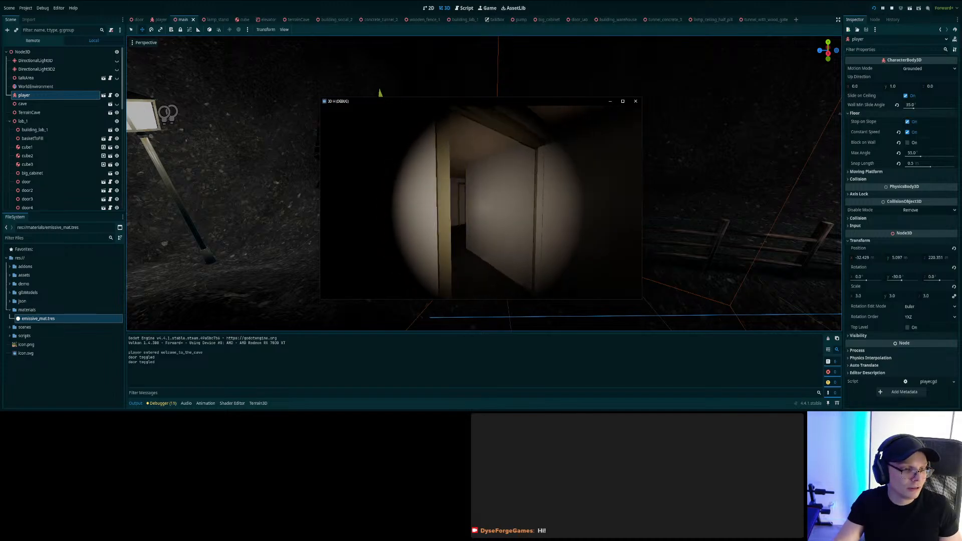
key(w)
key(f)
key(f)
key(w)
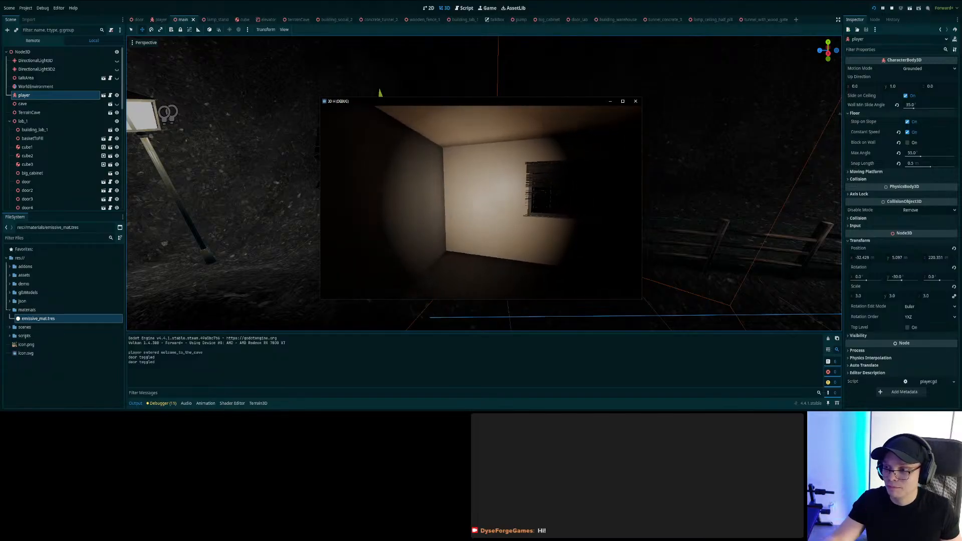
key(s)
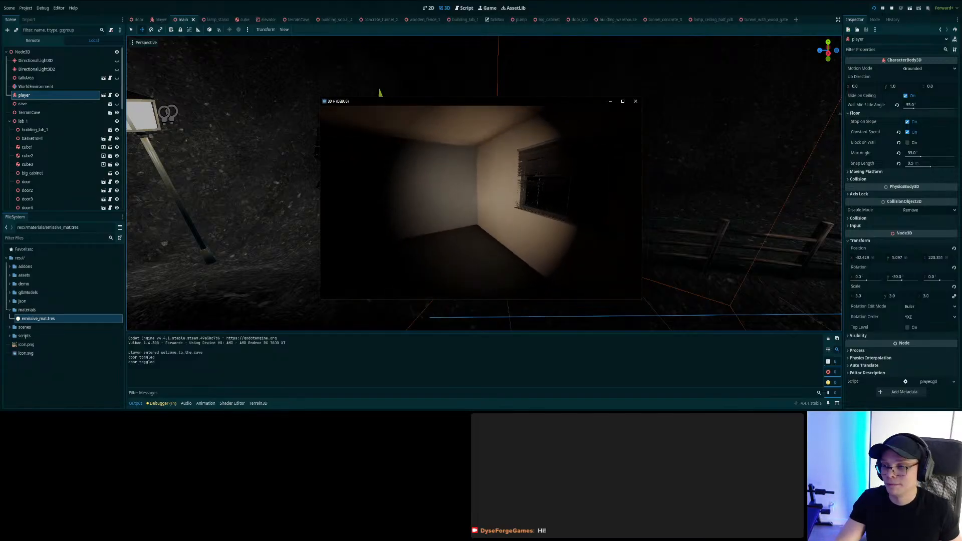
key(s)
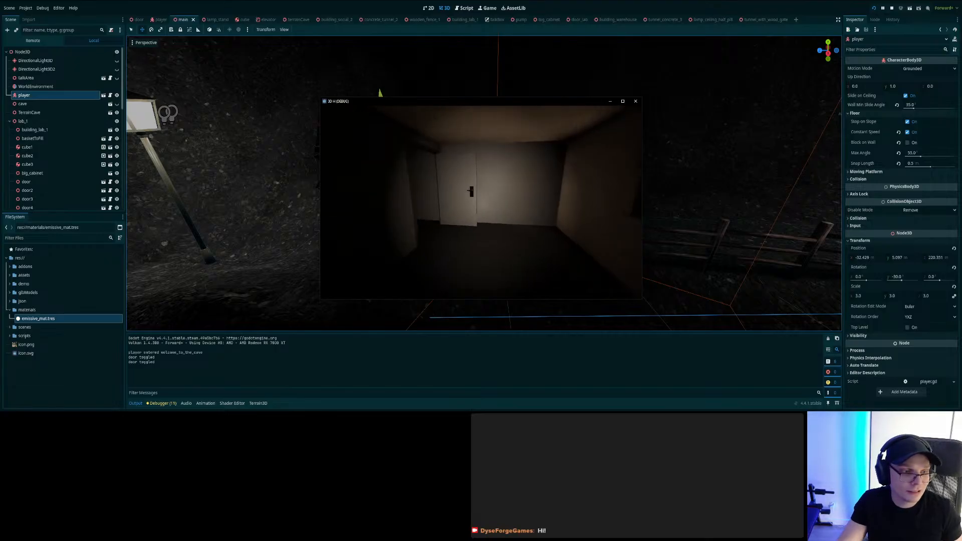
key(s)
key(s)
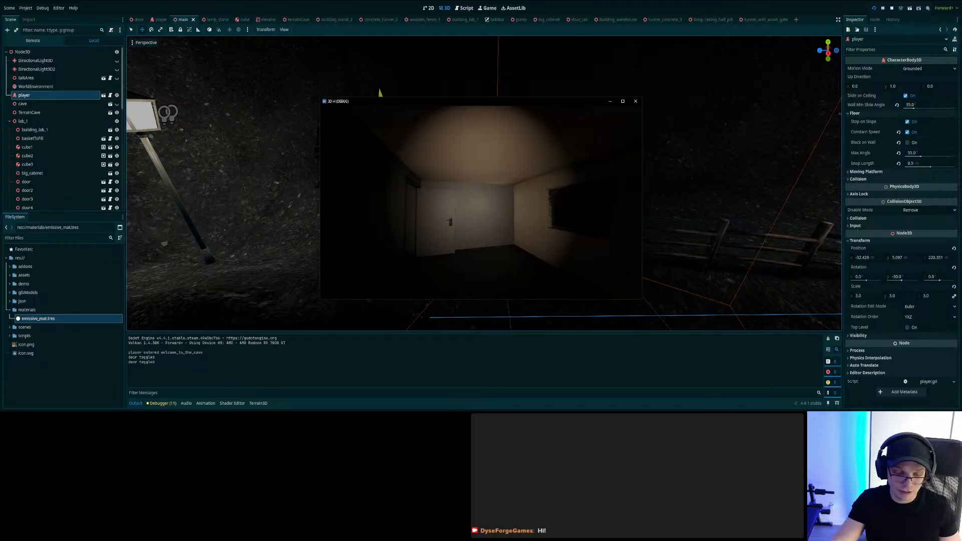
- End the playtest, save the main scene and look over the ground between the wooden tunnel gate and the cliff-edge fence
key(Escape)
key(ctrl+s)
right_drag(813, 247, 867, 251)
right_drag(484, 183, 476, 225)
key(w)
key(s)
key(w)
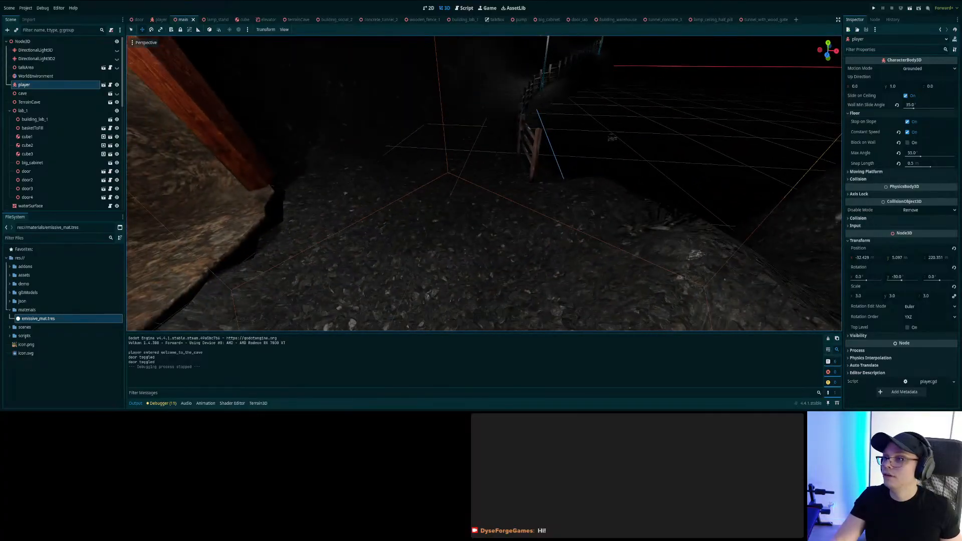